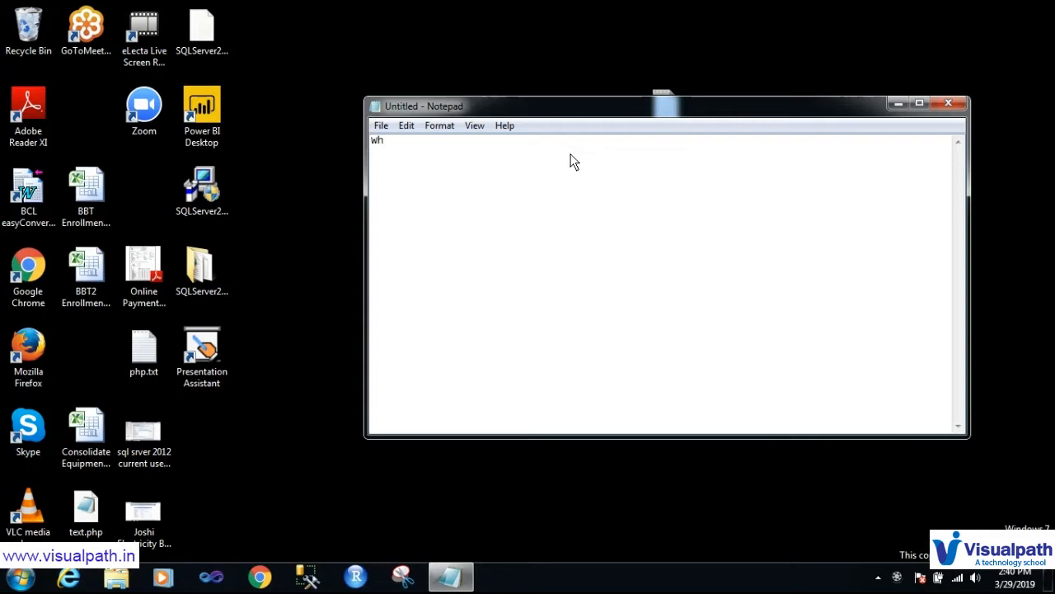
Step: Type 'what is MSBI' and 'why MSBI is so Polpular' as the first two lines, then start a third line
key("BackSpace")
key("BackSpace")
type("what is MSBI")
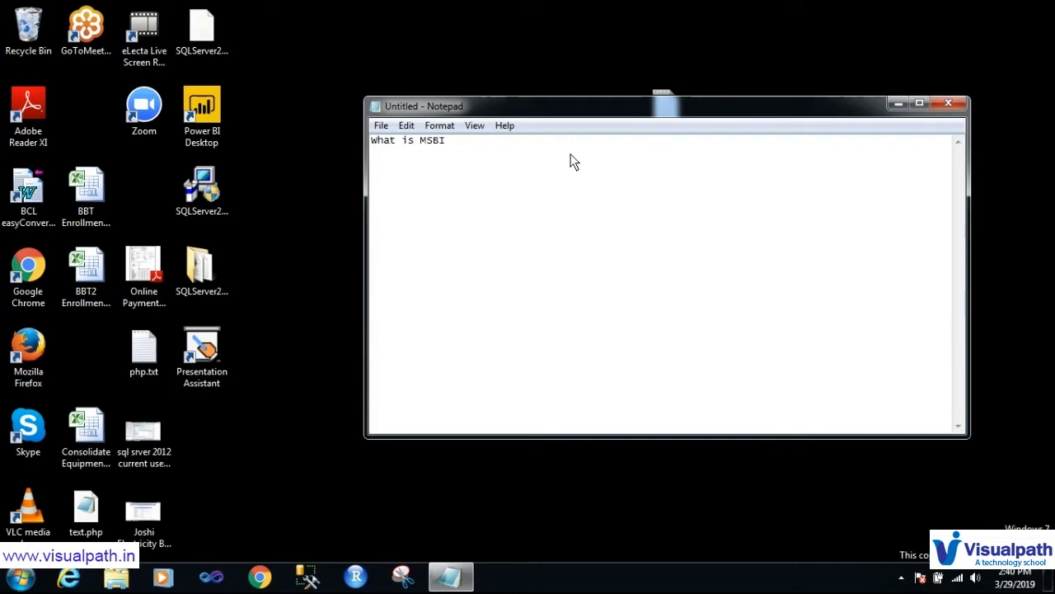
key("Return")
type("why MSBI is so Polpular")
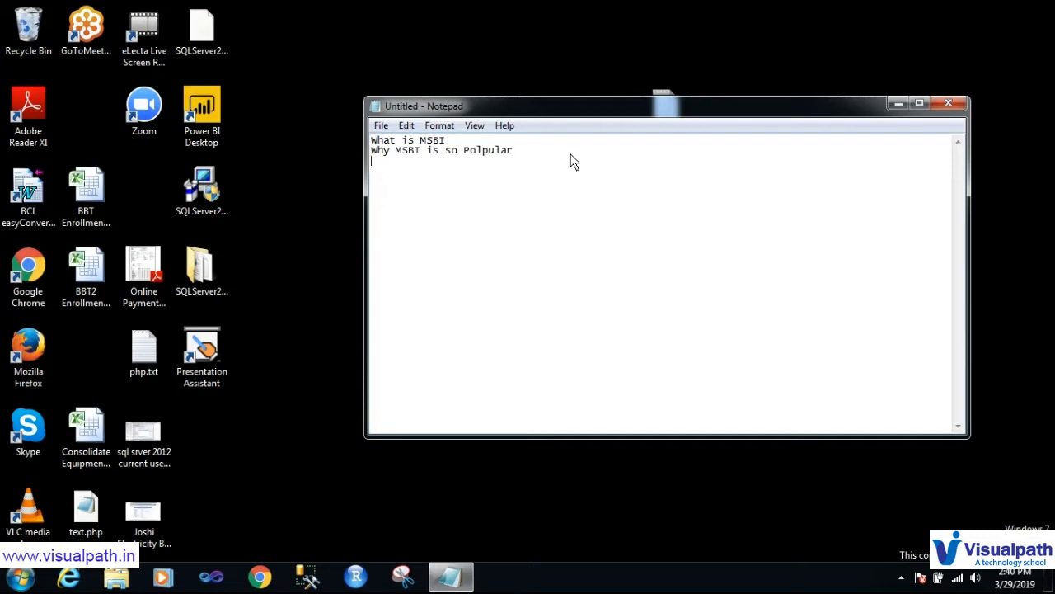
key("Return")
type("Where it et")
Step: Trim the end of the second line and replace the third line with 'its uses'
left_click(569, 154)
key("BackSpace")
key("BackSpace")
key("BackSpace")
left_click_drag(440, 160, 394, 156)
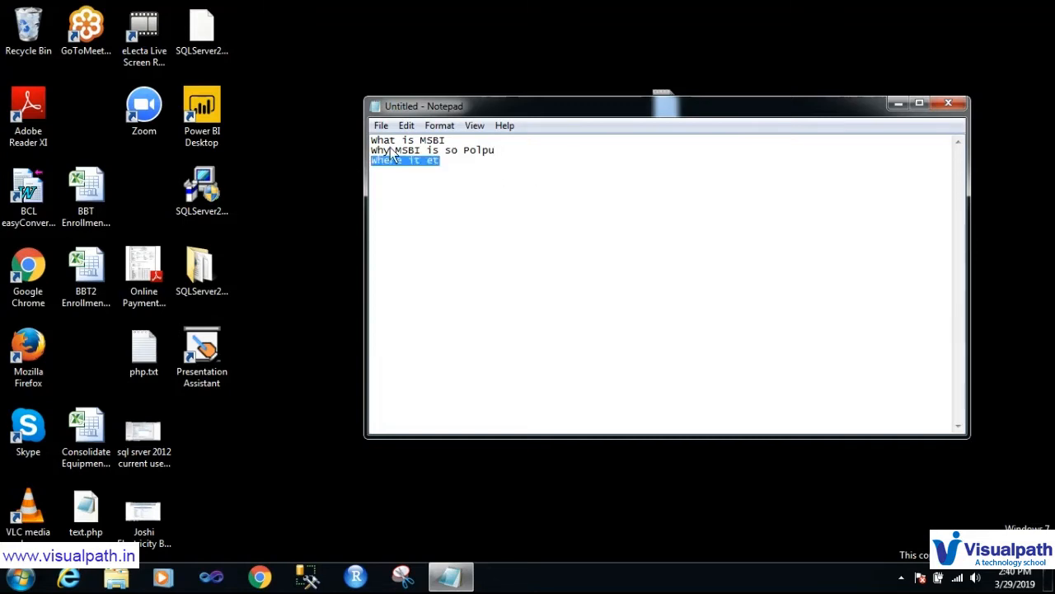
type("its uses")
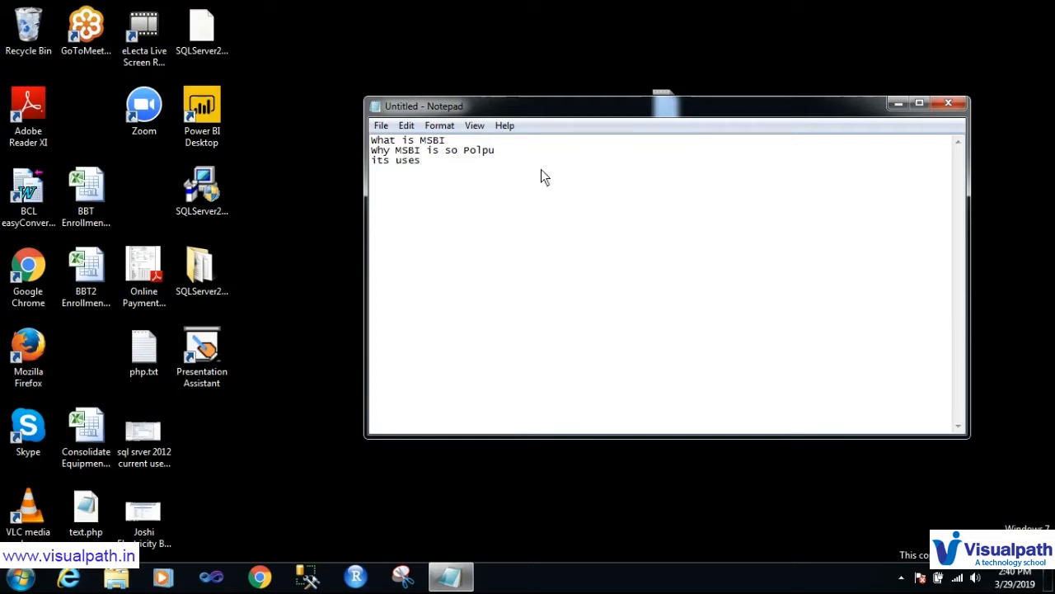
type("lar")
left_click(976, 578)
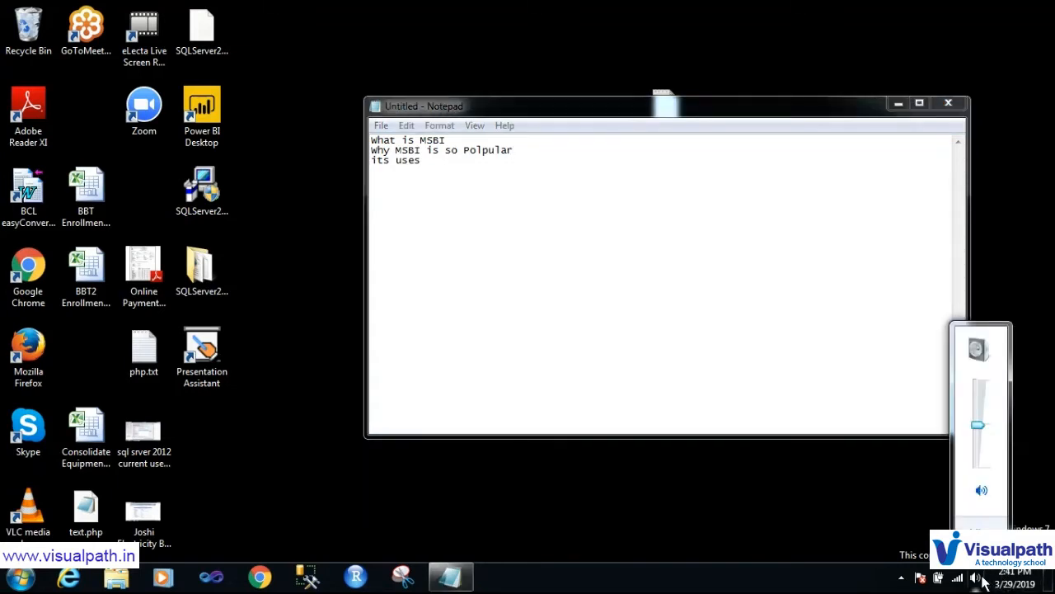
left_click(723, 498)
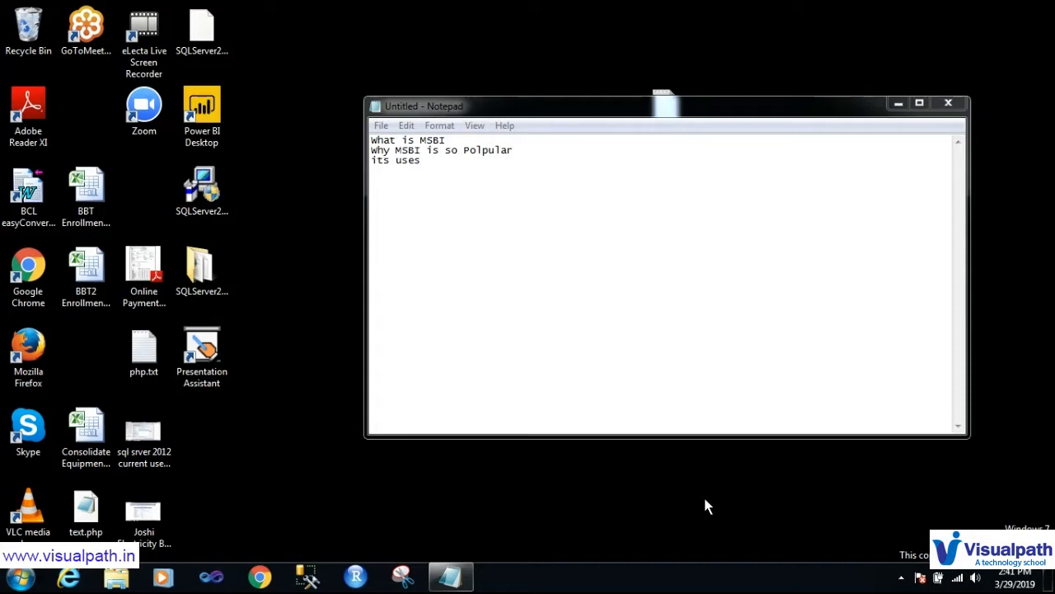
Step: Close Notepad without saving, launch SQL Server Data Tools and open the SSIS Demo project
left_click(950, 106)
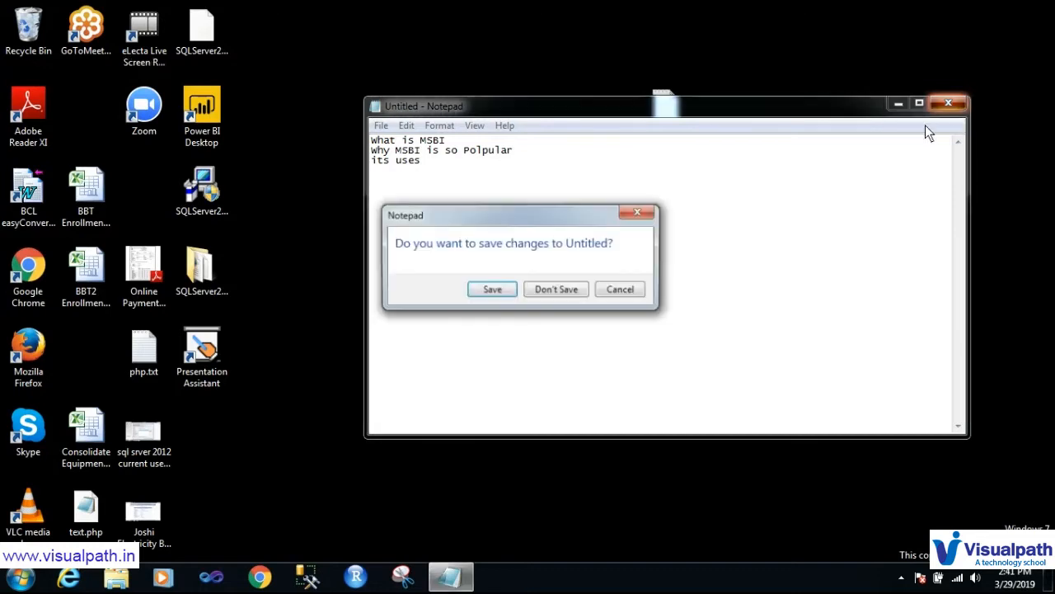
left_click(576, 288)
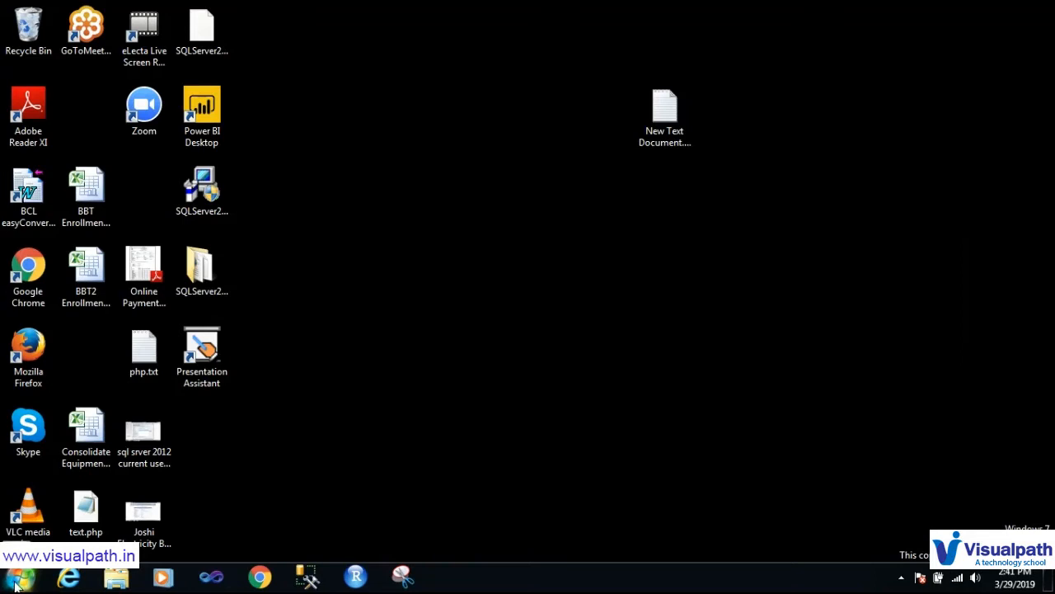
left_click(18, 579)
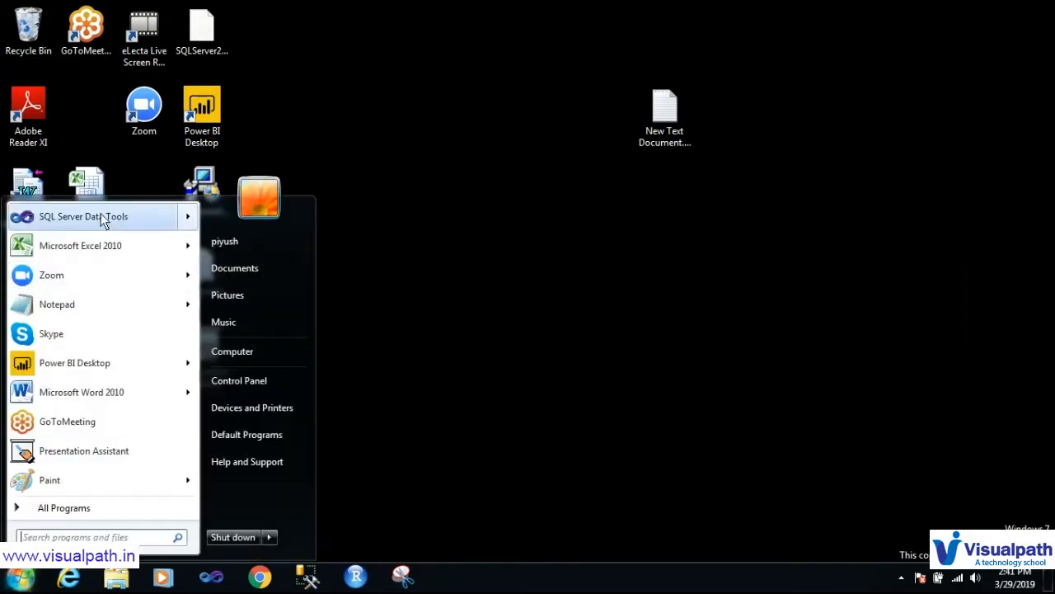
mouse_move(104, 220)
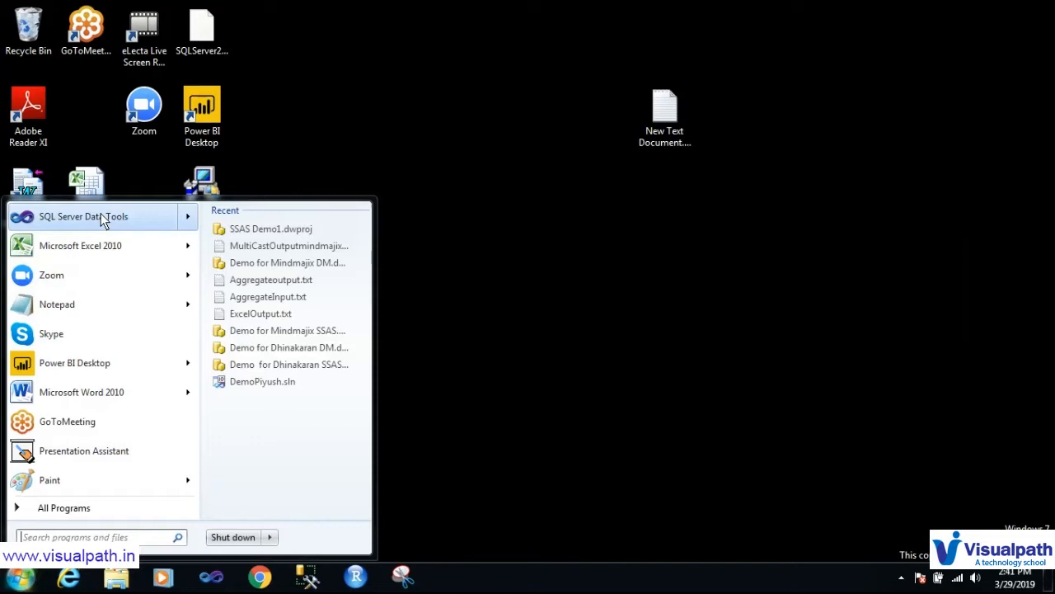
left_click(101, 217)
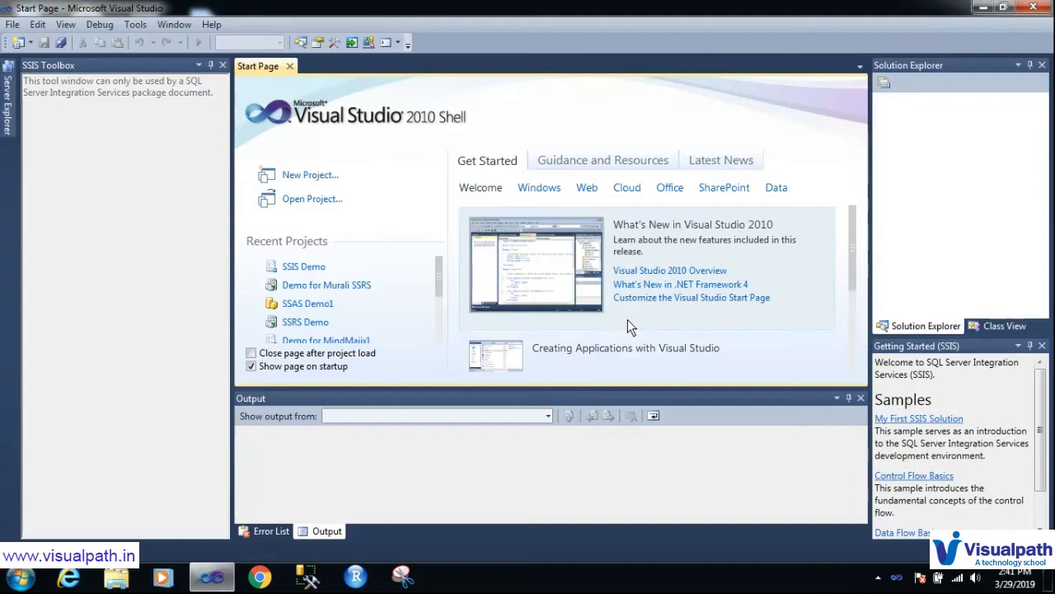
left_click(300, 272)
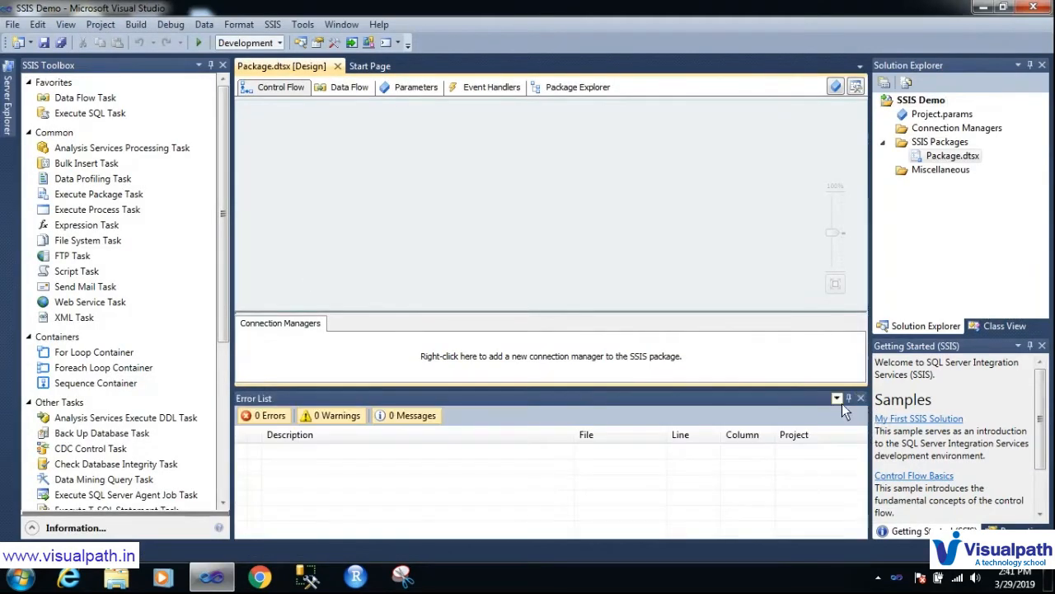
Step: Close the Error List panel and start Presentation Assistant in trial mode
left_click(861, 398)
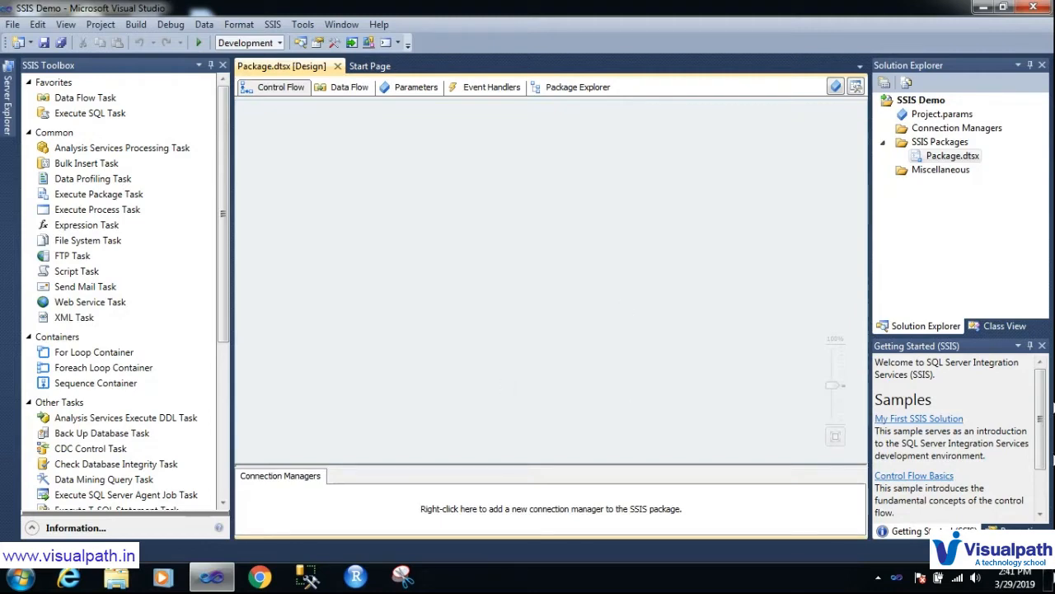
left_click(1050, 580)
double_click(202, 352)
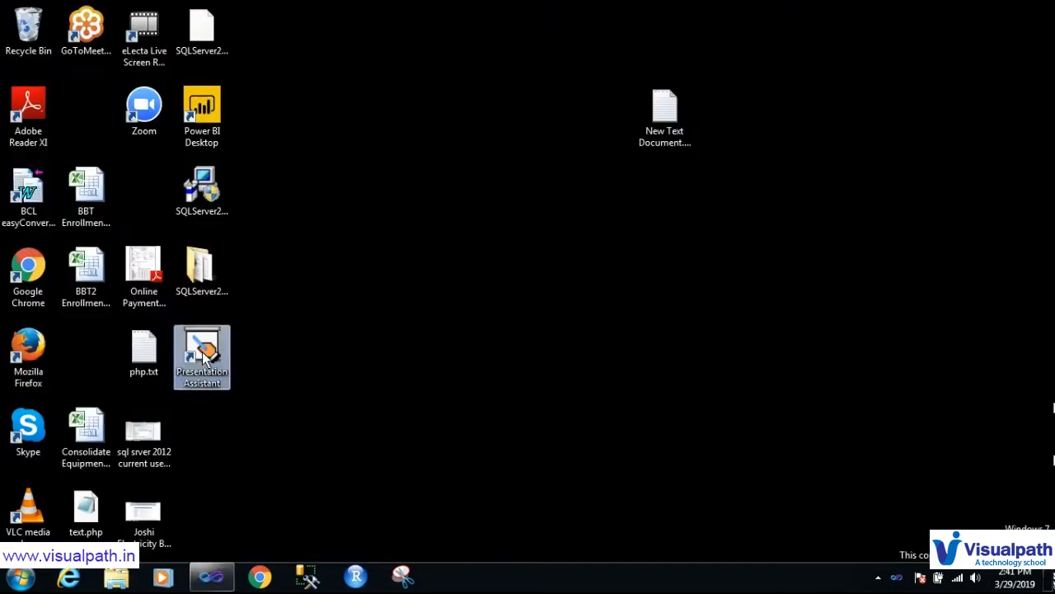
left_click(211, 576)
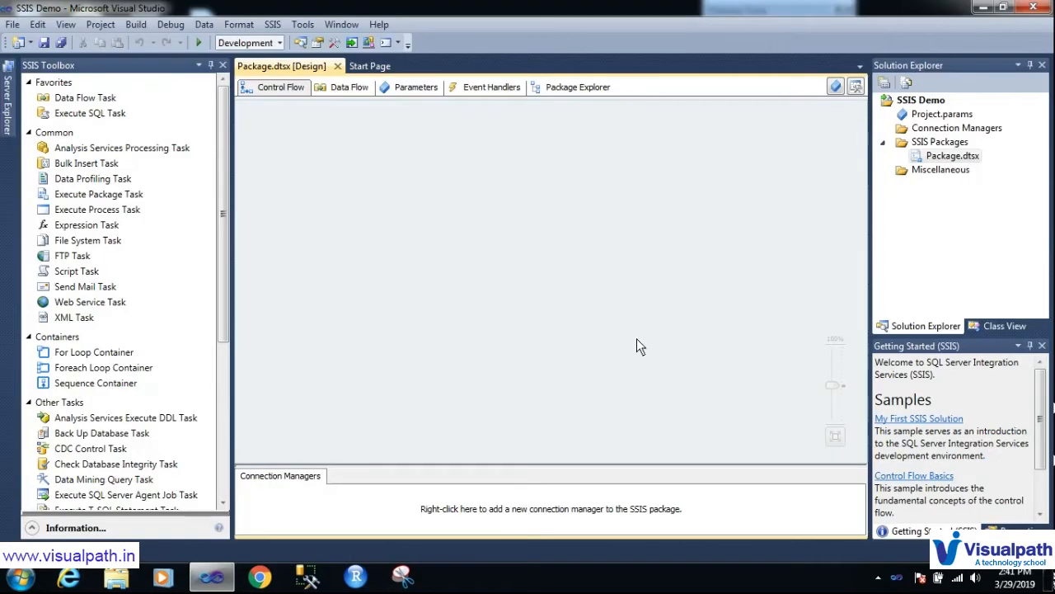
left_click(670, 384)
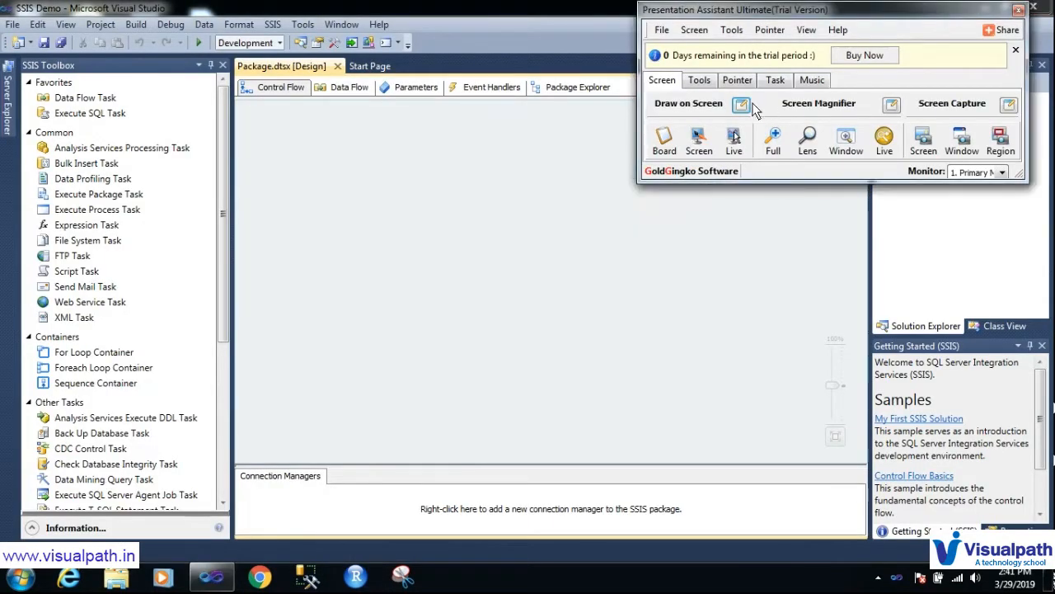
Step: Draw red annotations on the project tree, component list and design surface, then clear them
left_click(741, 104)
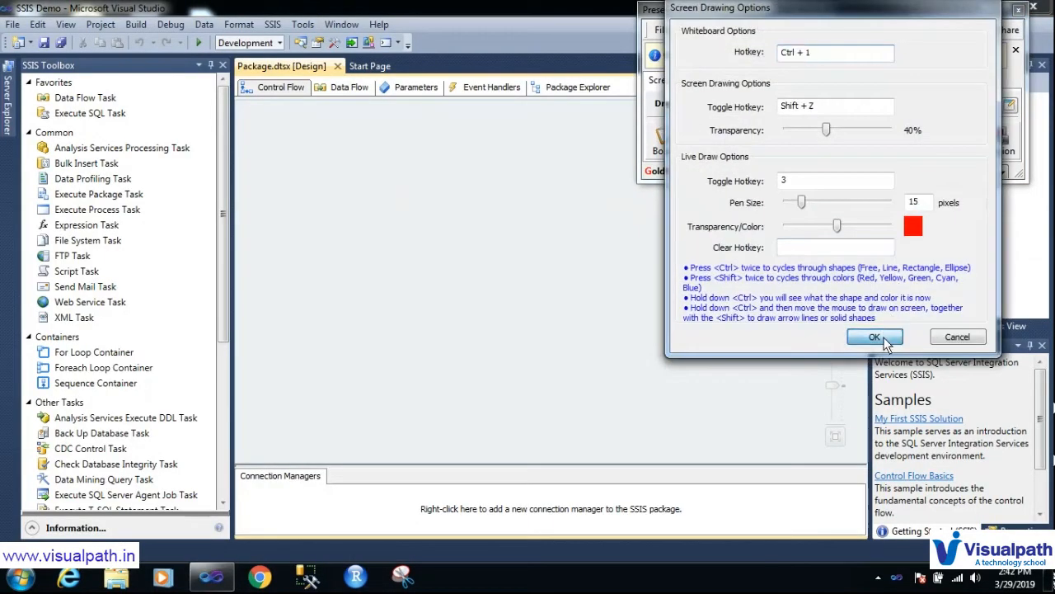
left_click(812, 335)
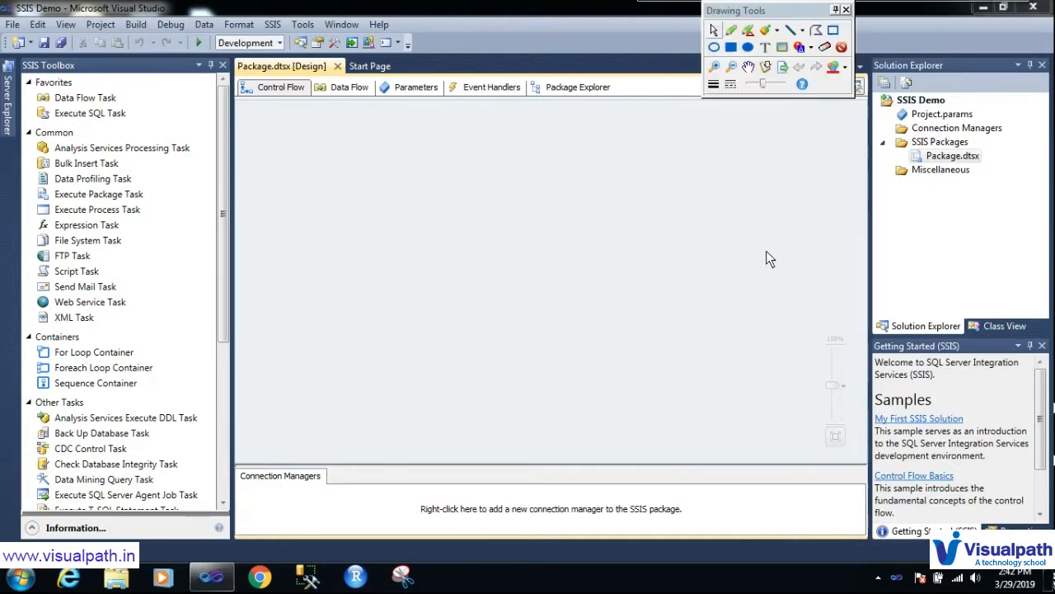
mouse_move(897, 89)
left_mouse_down()
mouse_move(875, 138)
mouse_move(948, 240)
mouse_move(1027, 101)
mouse_move(919, 62)
mouse_move(888, 95)
mouse_move(879, 144)
mouse_move(995, 164)
left_mouse_up()
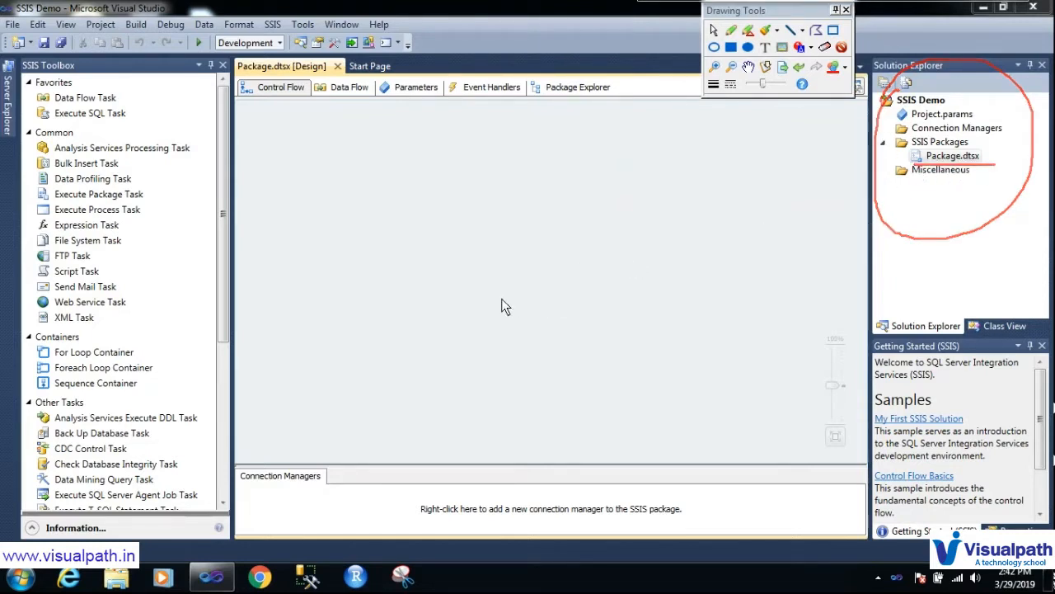
mouse_move(27, 50)
left_mouse_down()
mouse_move(255, 463)
mouse_move(45, 16)
mouse_move(40, 33)
left_mouse_up()
mouse_move(400, 99)
left_mouse_down()
mouse_move(283, 131)
mouse_move(789, 444)
mouse_move(490, 107)
mouse_move(402, 117)
left_mouse_up()
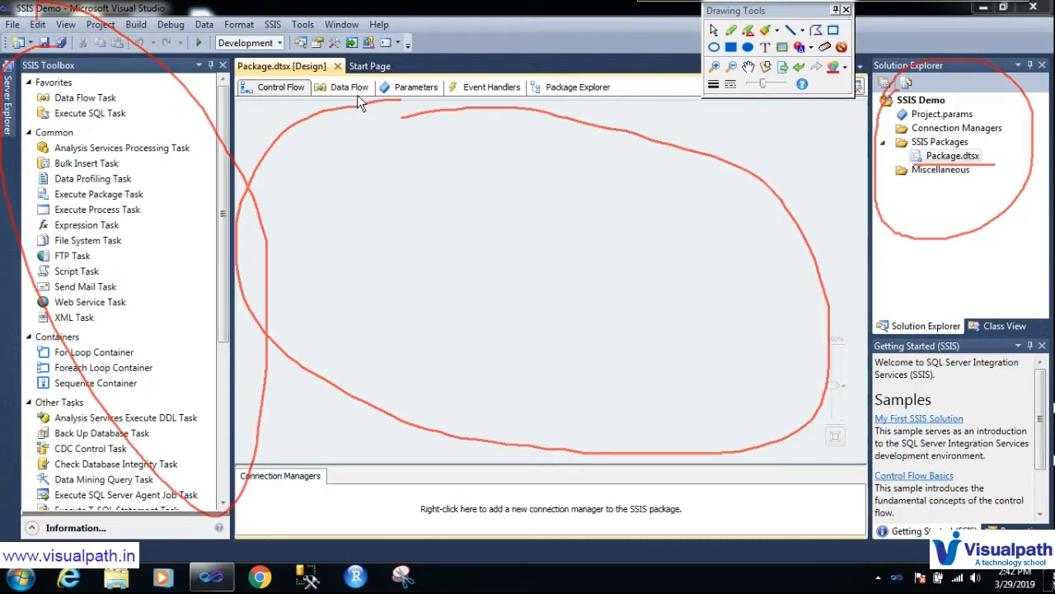
key("Escape")
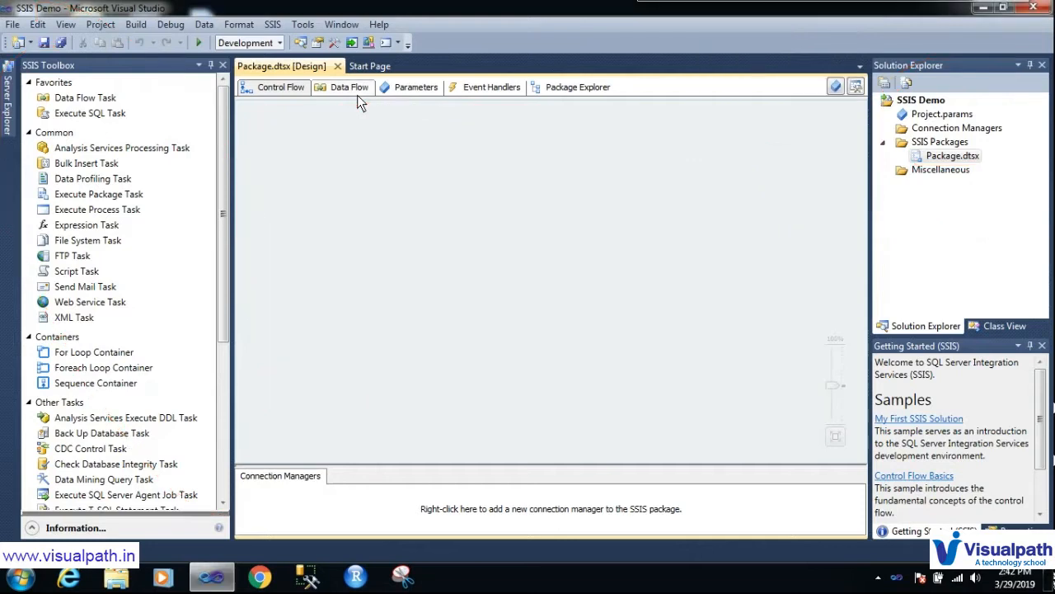
Step: Add a Data Flow Task to the control flow and open its data flow
left_click(104, 100)
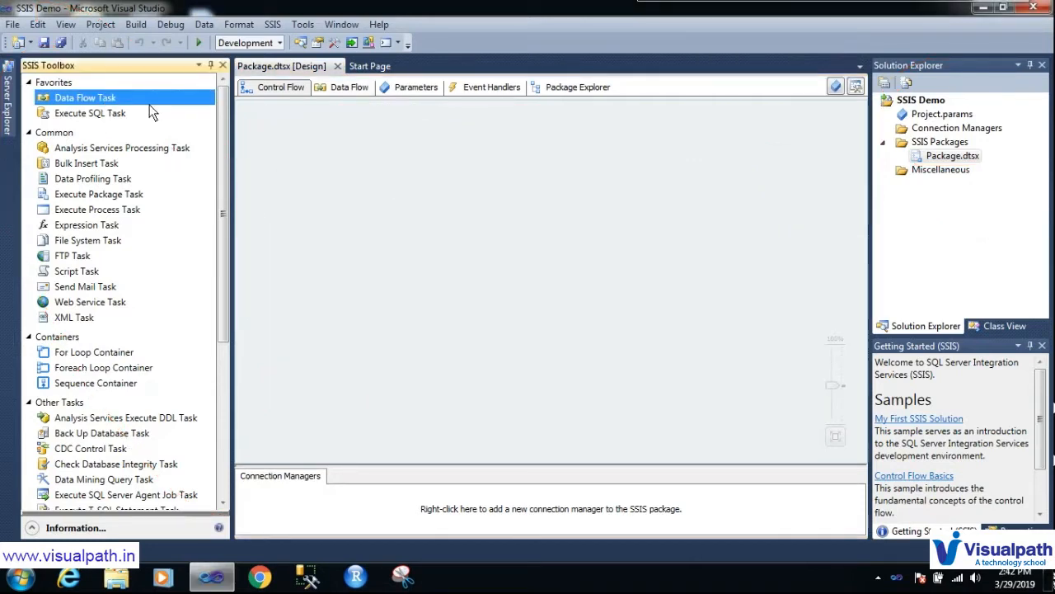
left_click(436, 145)
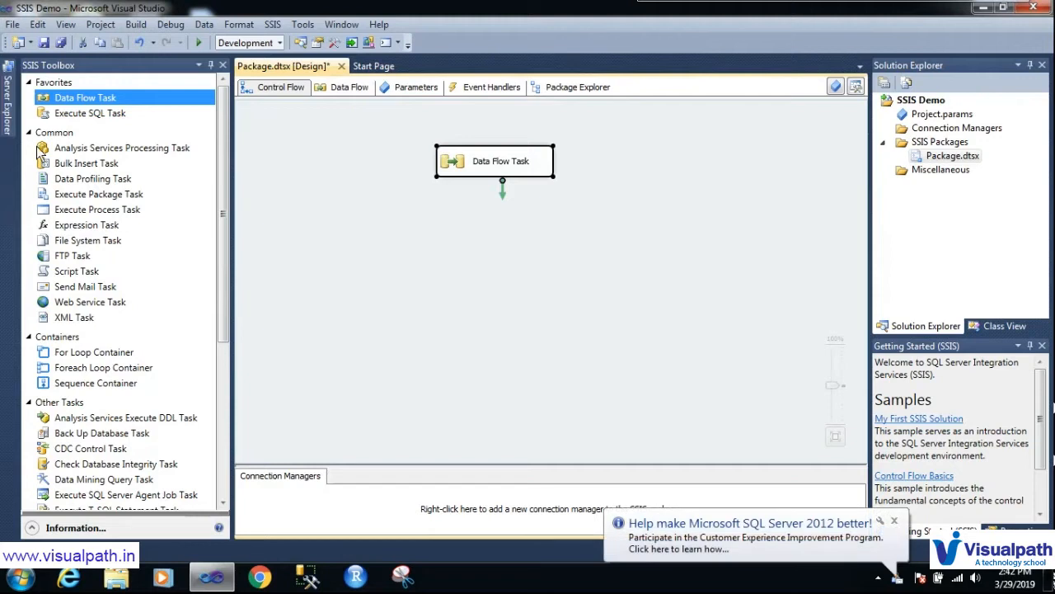
double_click(455, 163)
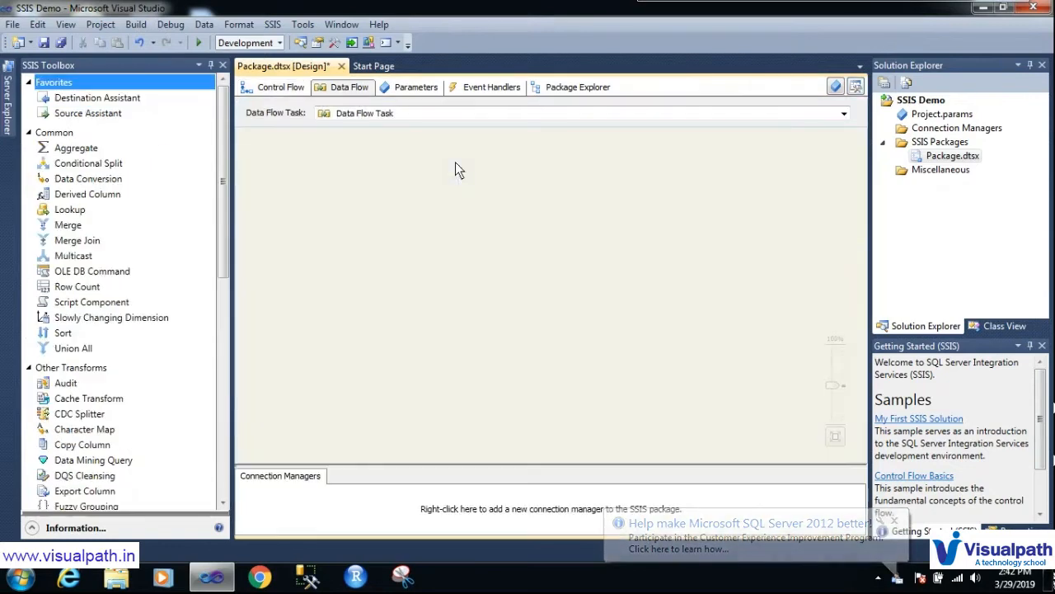
Step: Place a Flat File Source component on the Data Flow canvas
left_click_drag(221, 239, 225, 303)
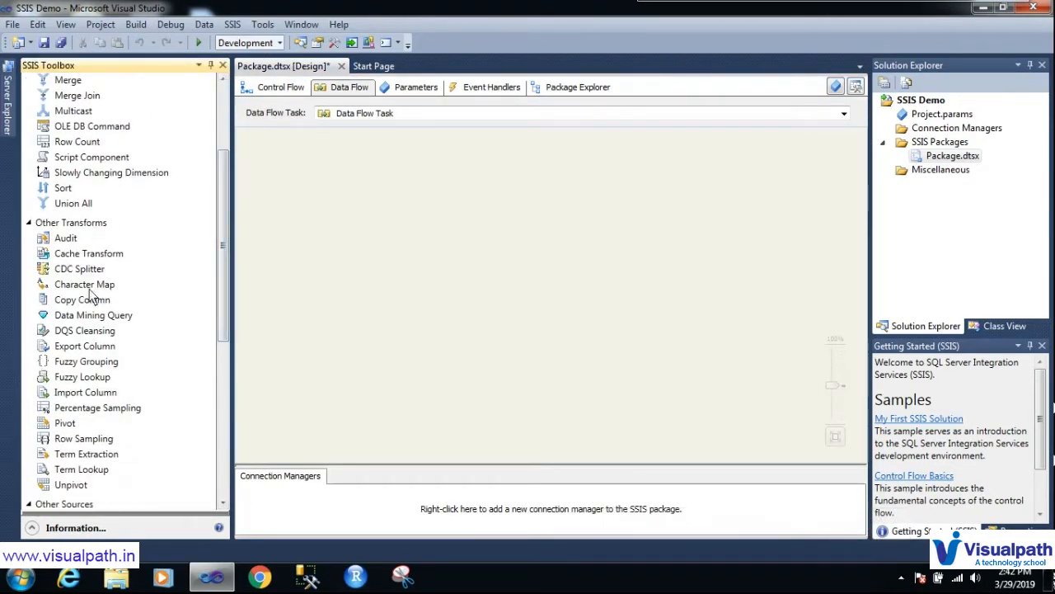
left_click_drag(224, 251, 226, 392)
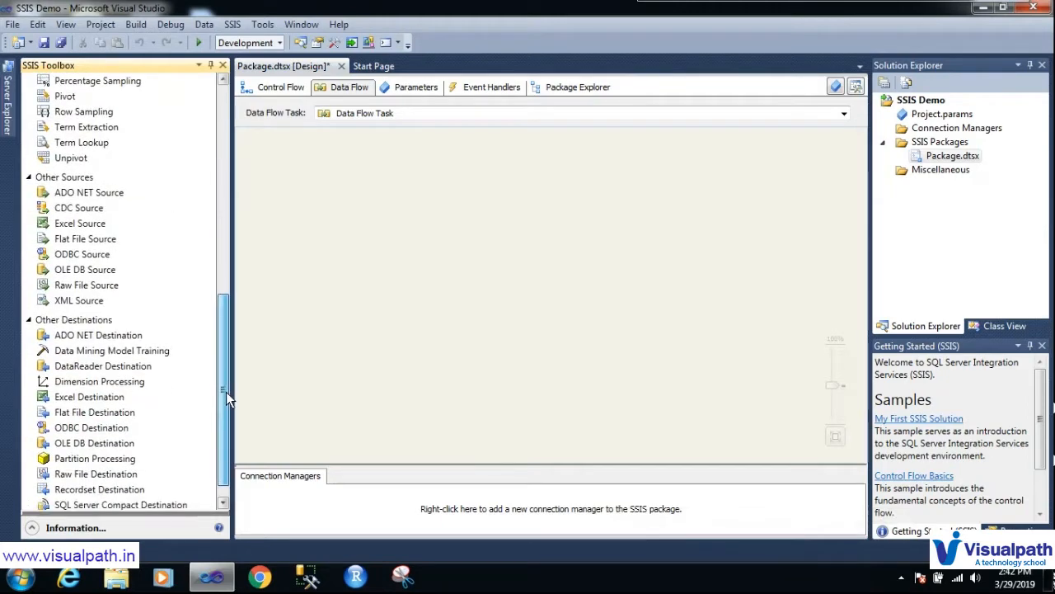
left_click_drag(70, 239, 351, 220)
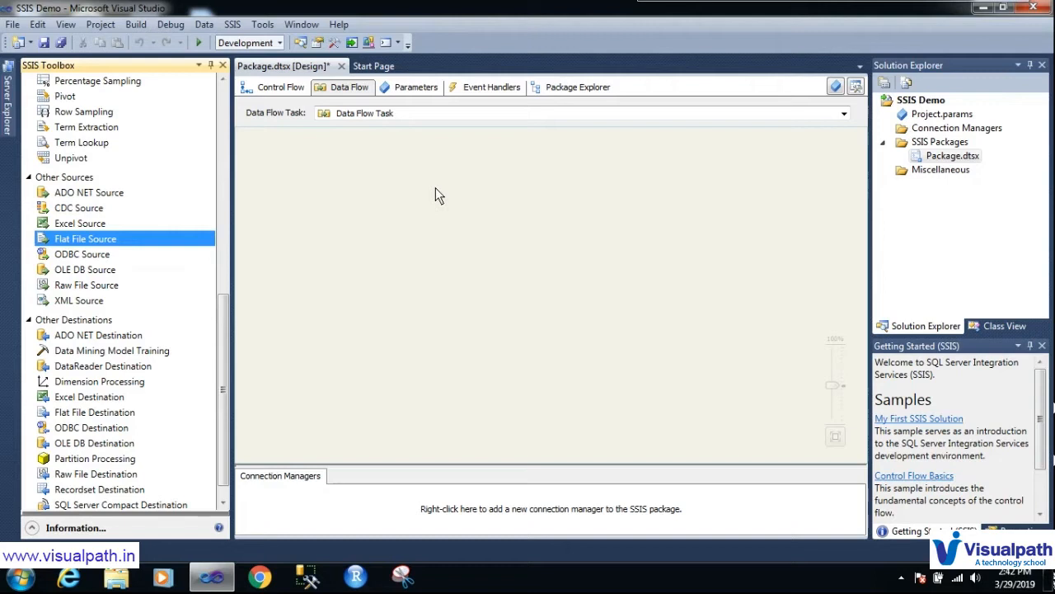
left_click_drag(435, 187, 435, 187)
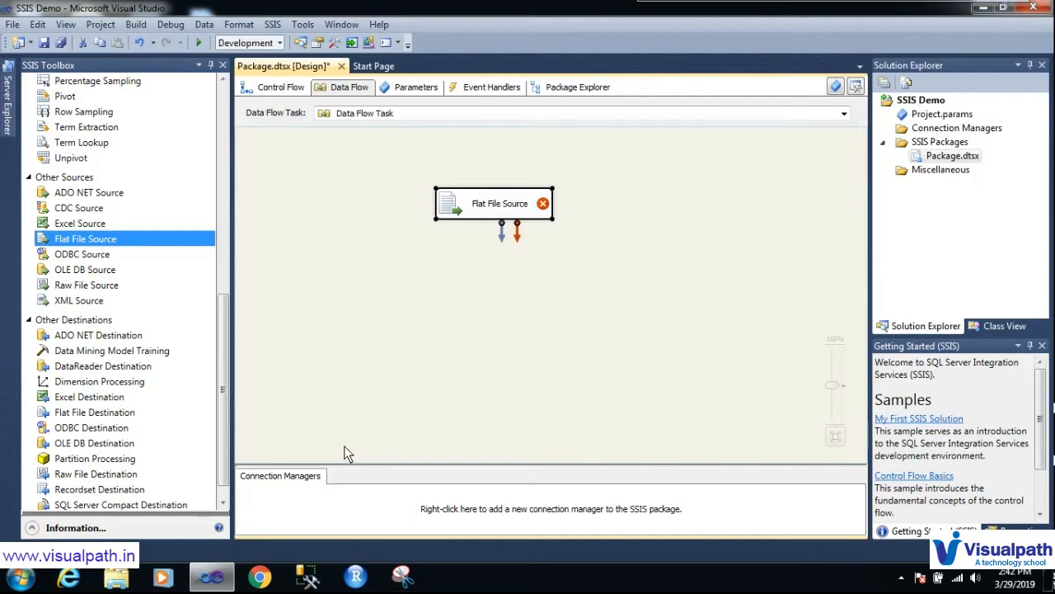
Step: In Explorer, go to D:\SSIS Projects and look inside its Input folder
left_click(123, 579)
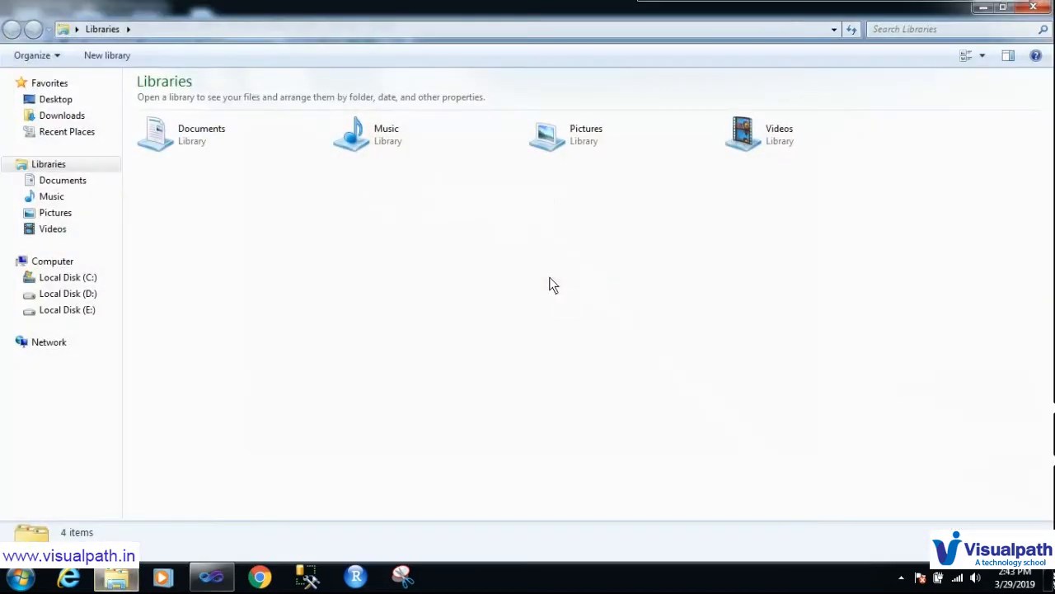
left_click(88, 295)
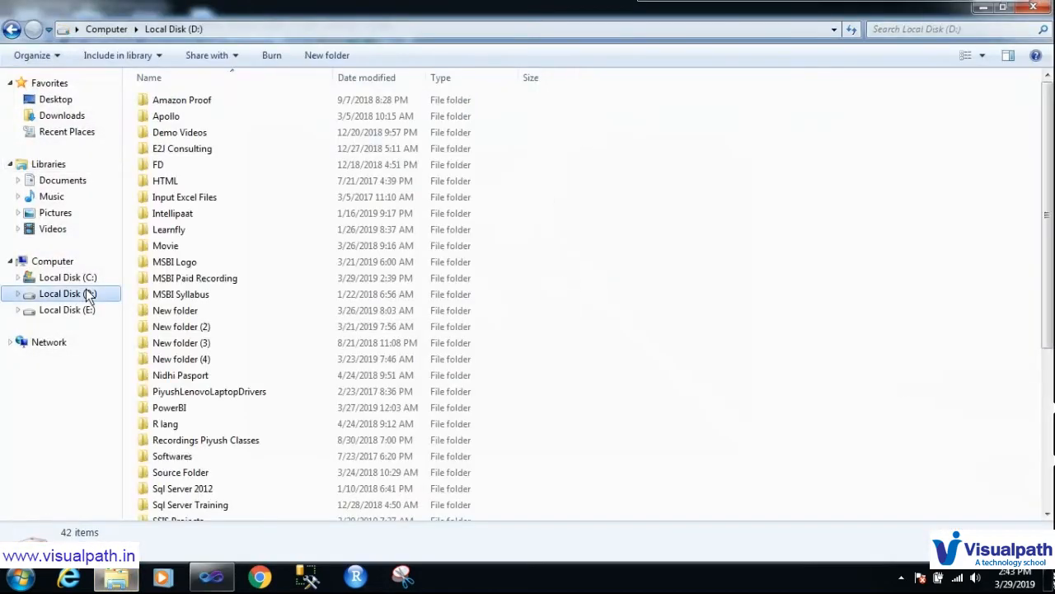
left_click(240, 281)
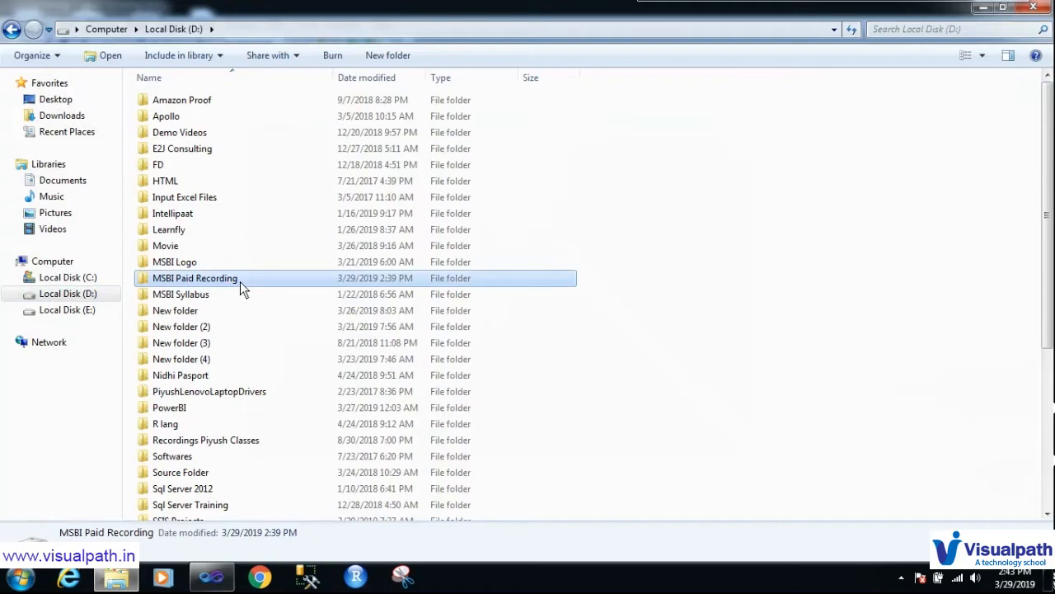
scroll(276, 372, "down", 4)
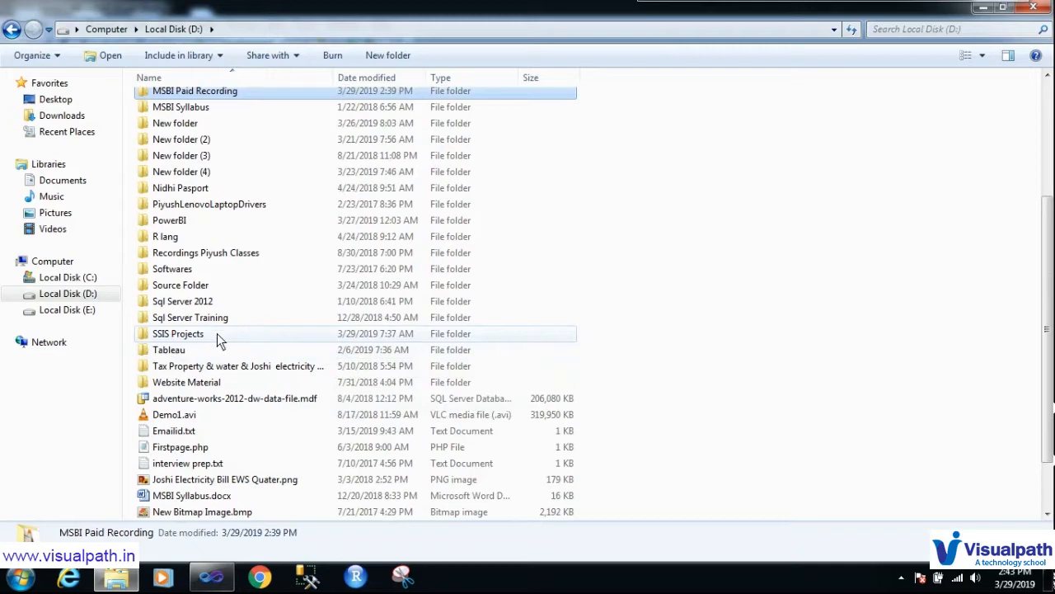
double_click(199, 333)
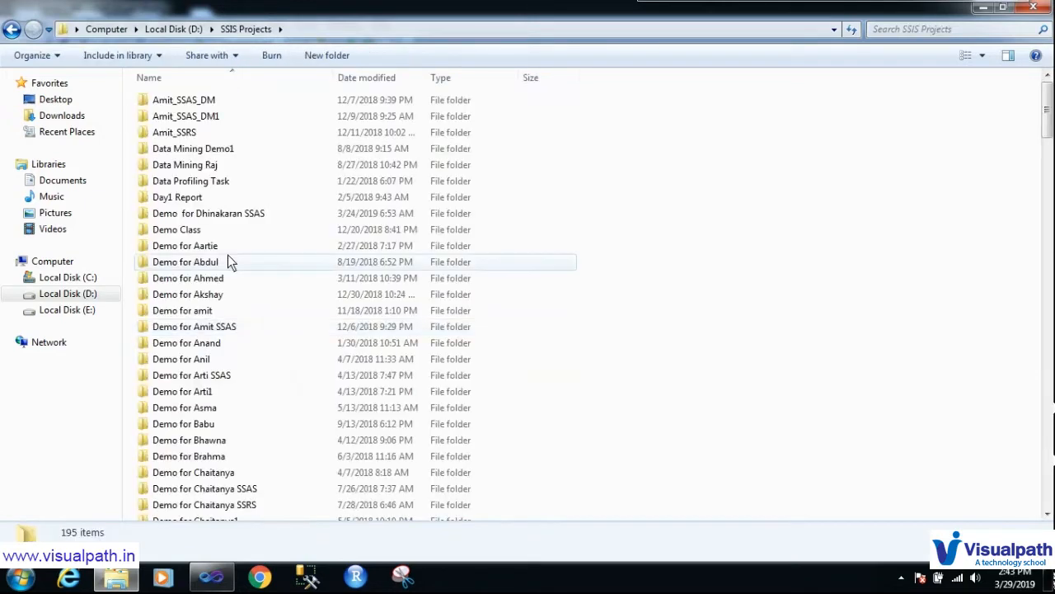
left_click(230, 262)
key("i")
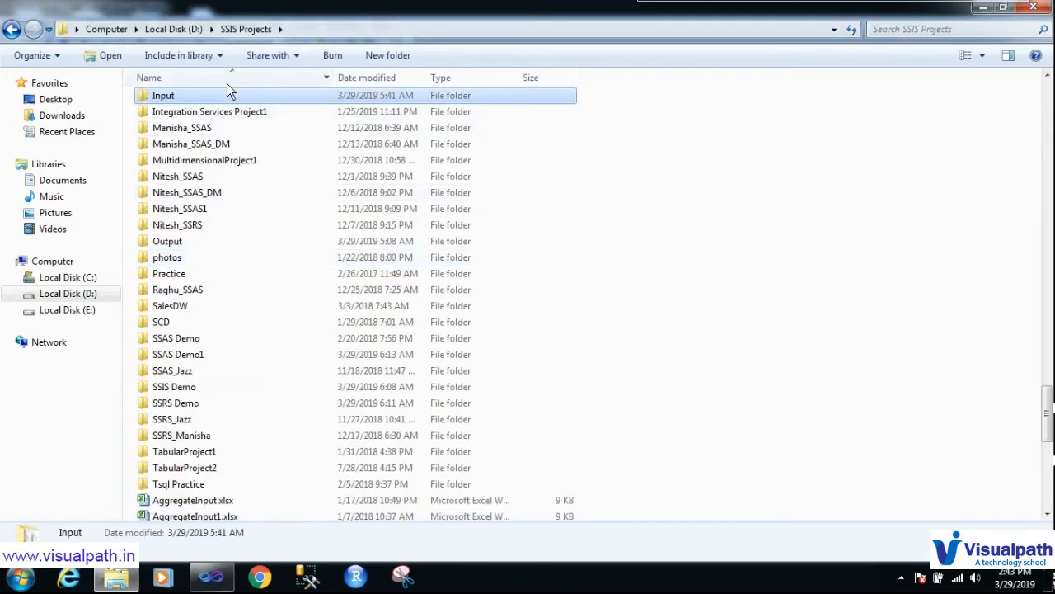
double_click(227, 95)
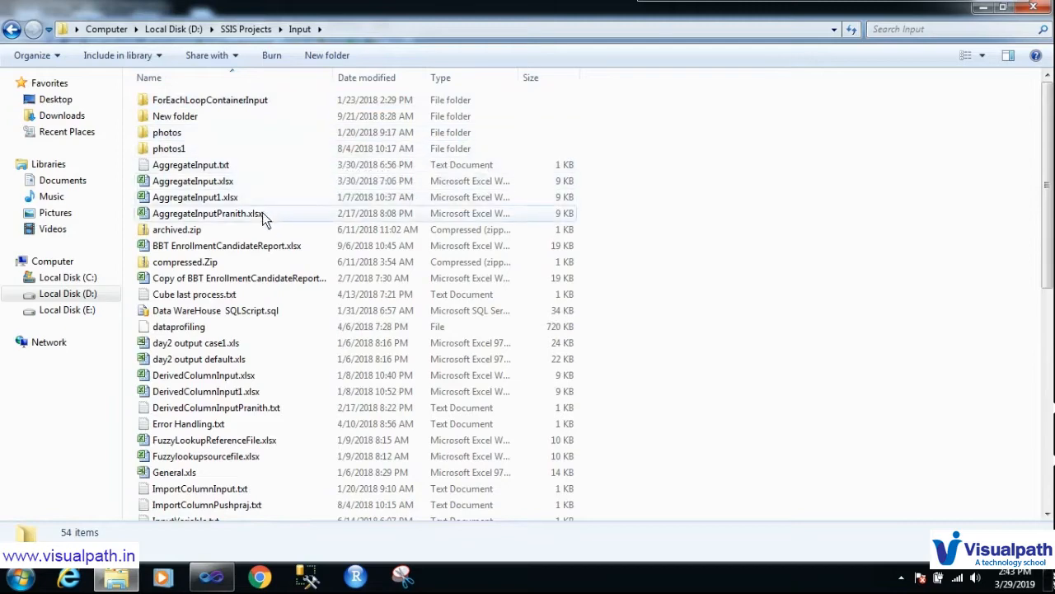
Step: Go back to the Output folder and open ExcelOutput.txt
left_click(251, 29)
left_click(270, 241)
key("o")
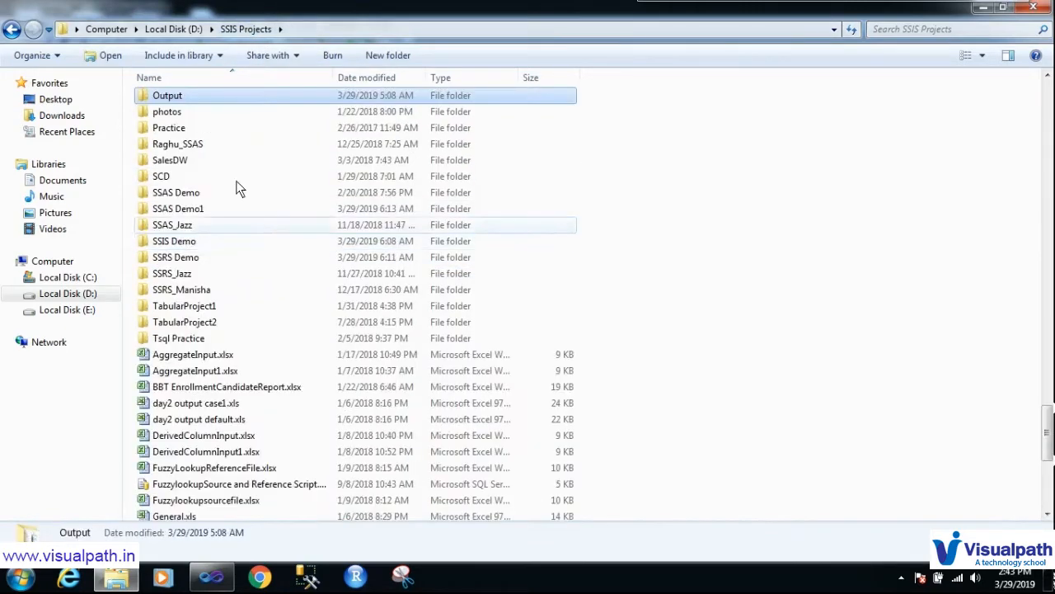
double_click(210, 97)
left_click(236, 393)
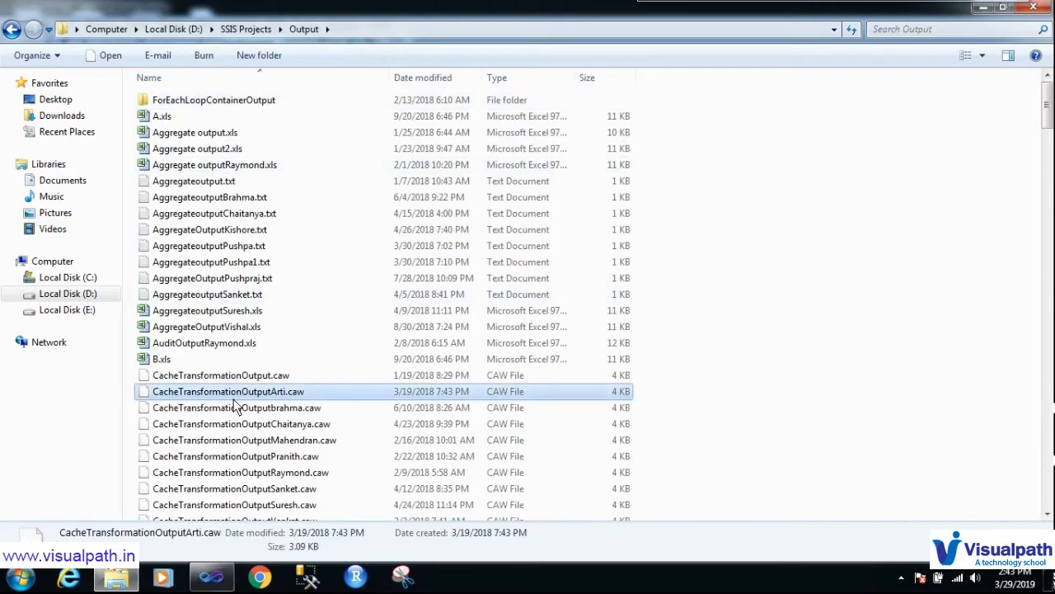
key("e")
double_click(197, 143)
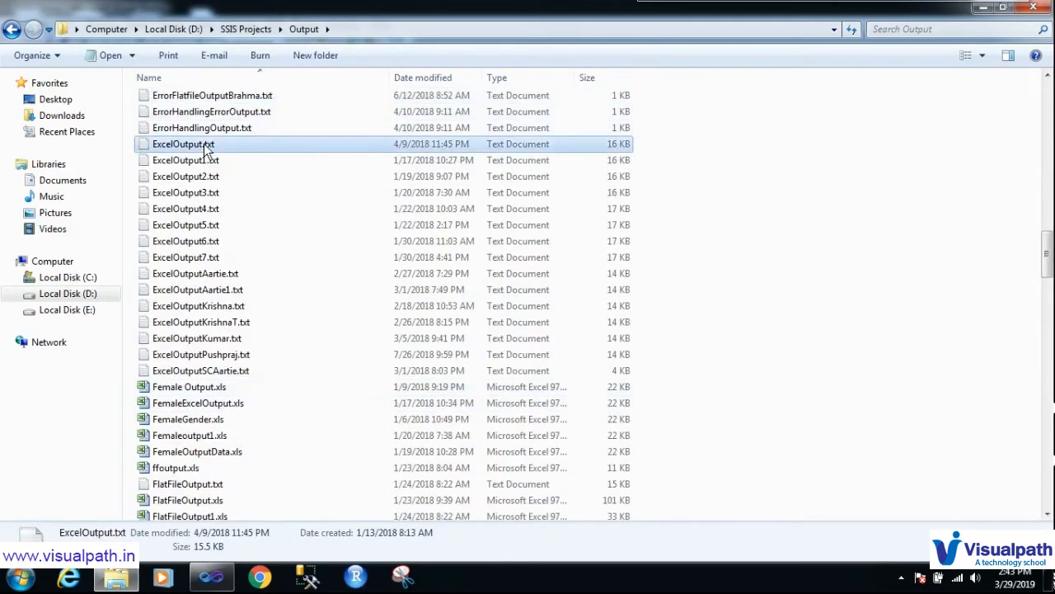
Step: Maximize ExcelOutput.txt and highlight its header row and first records
left_click(920, 103)
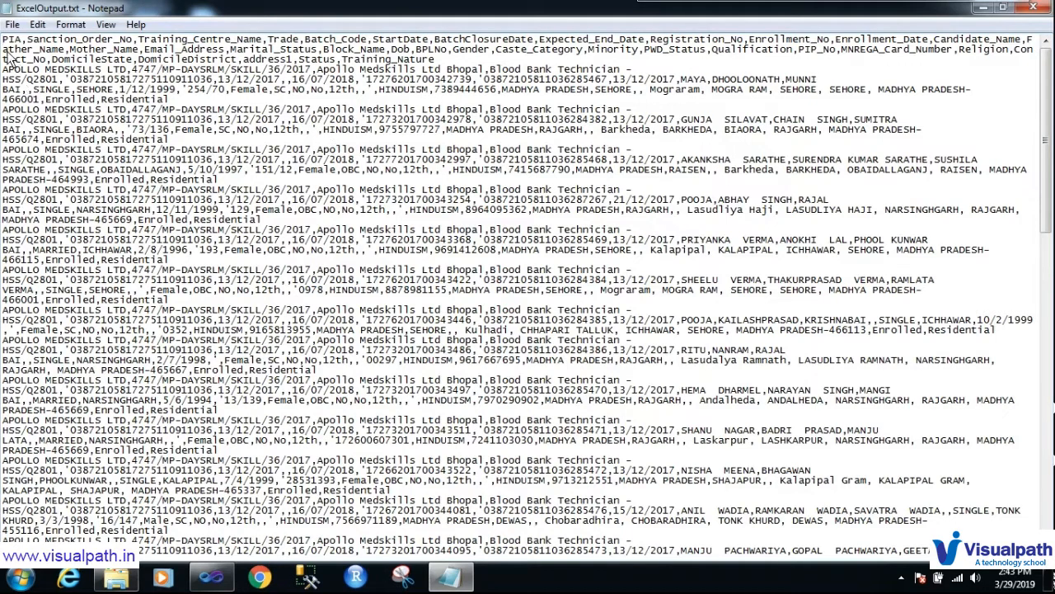
left_click_drag(7, 48, 557, 589)
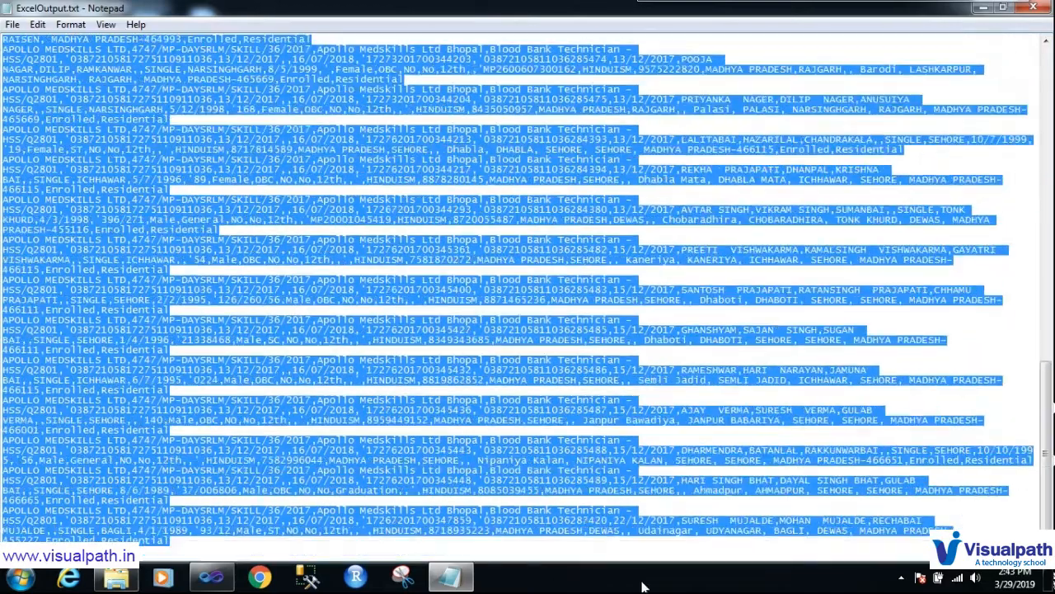
scroll(498, 338, "up", 15)
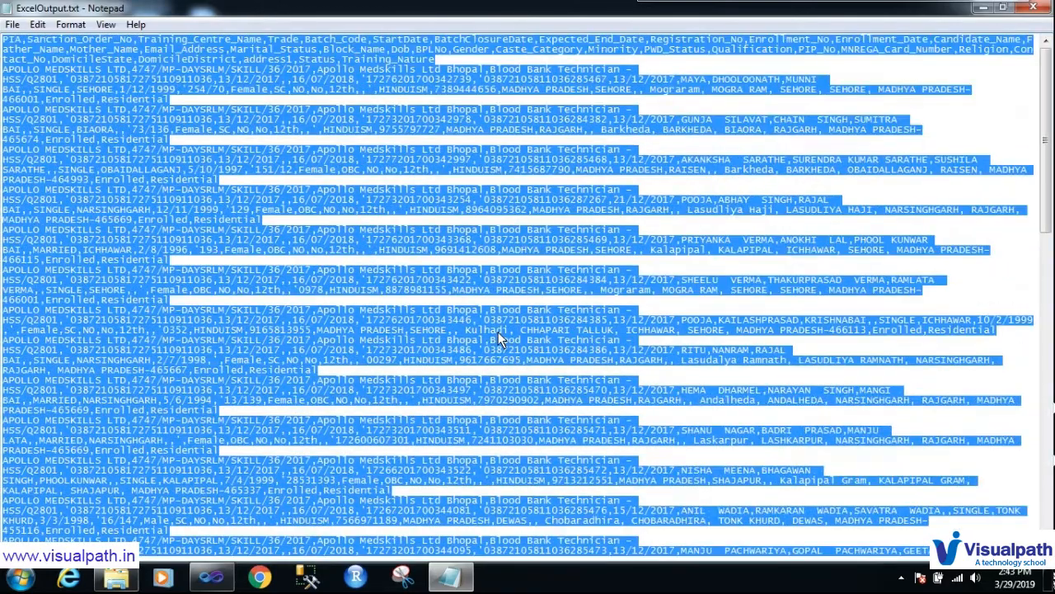
left_click(381, 120)
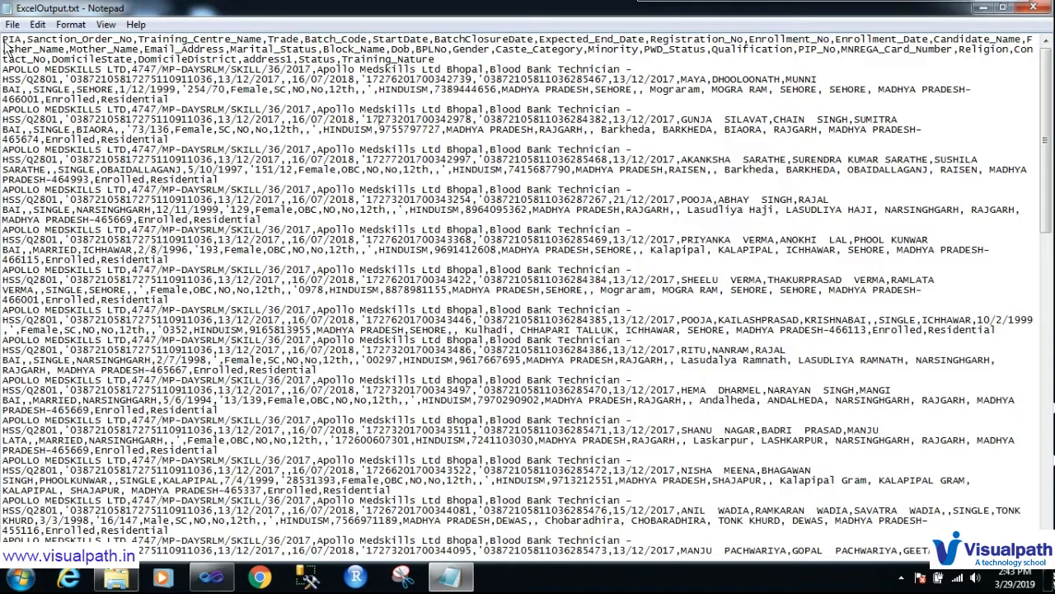
left_click_drag(3, 39, 530, 45)
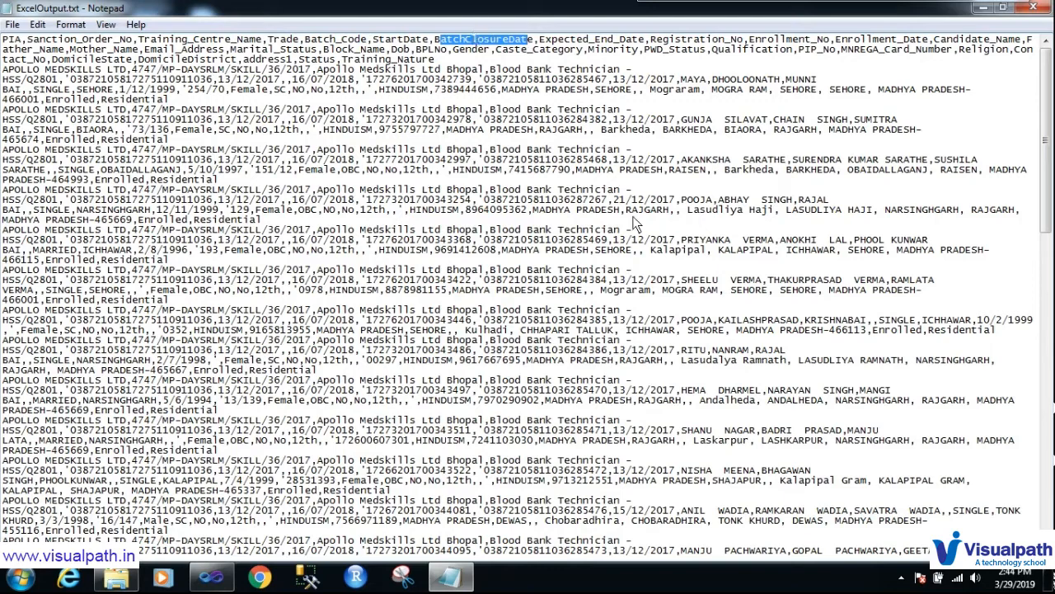
left_click(523, 201)
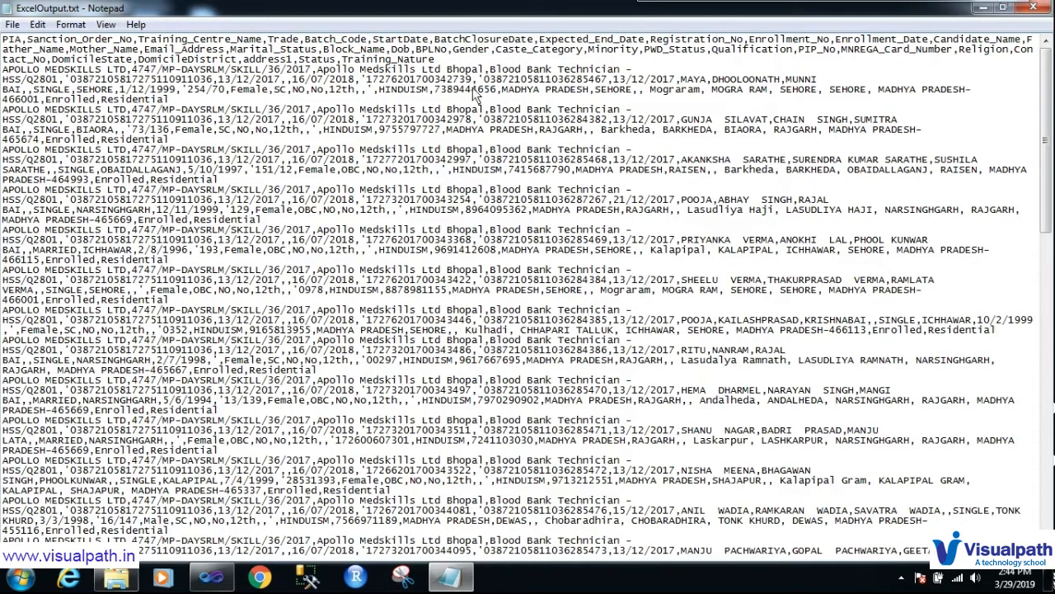
left_click_drag(449, 61, 664, 371)
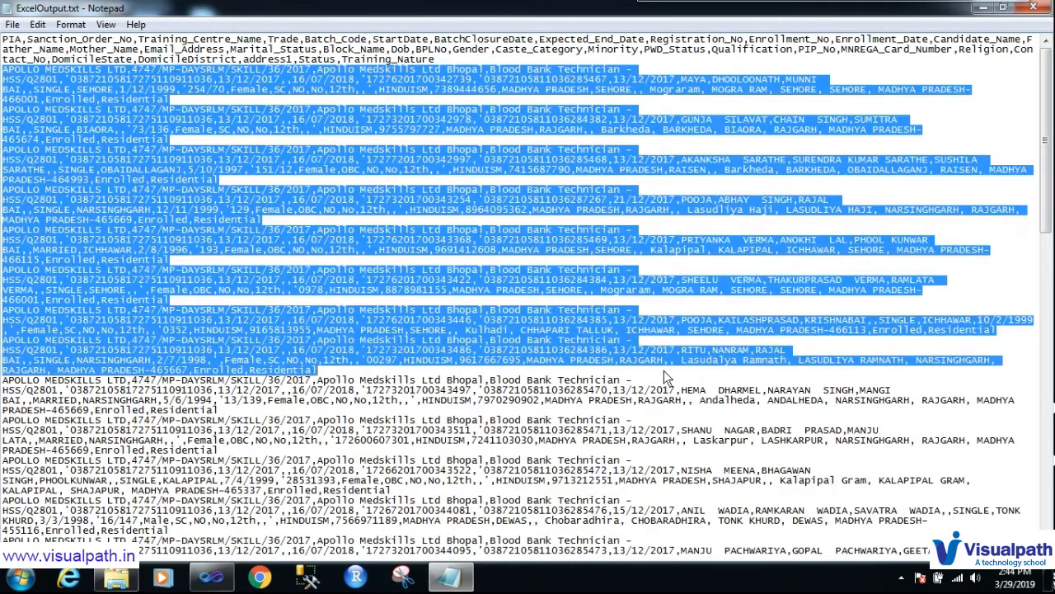
left_click(737, 453)
Step: Scroll through the trainee records and reselect from the file start into the data
left_click(901, 579)
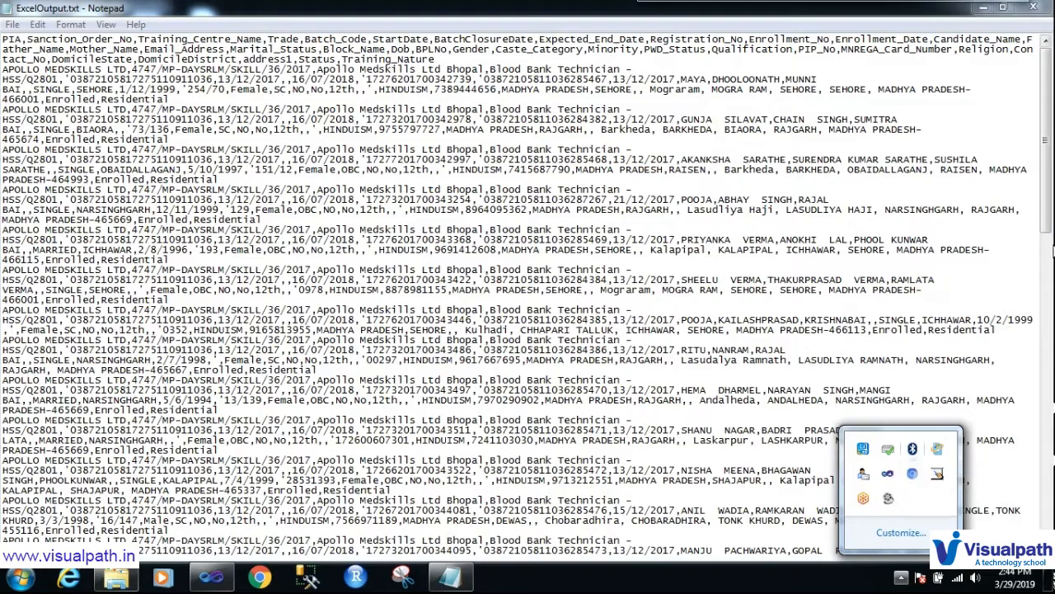
left_click(1015, 237)
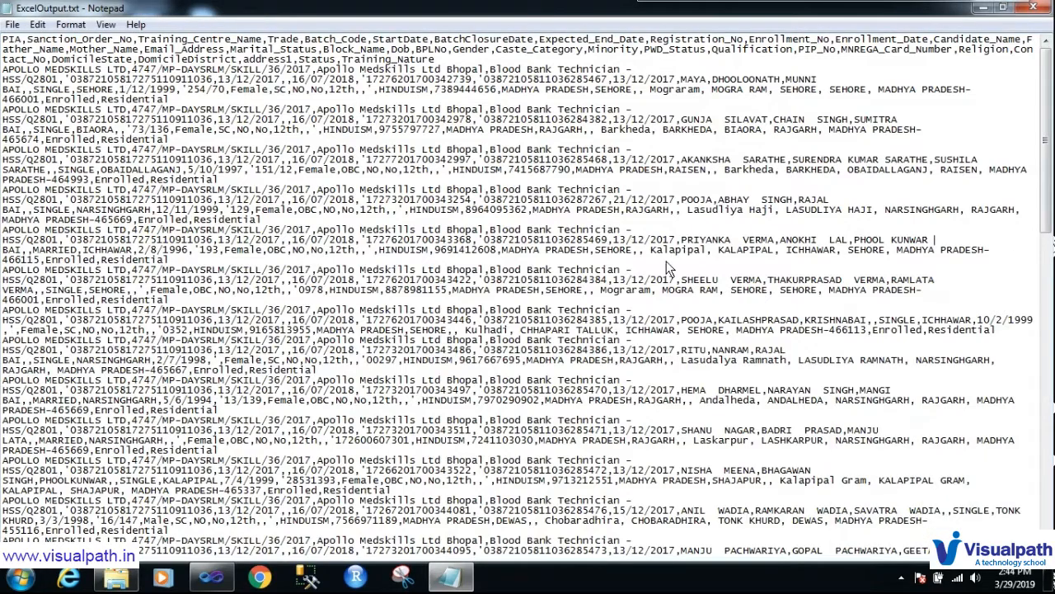
scroll(589, 286, "down", 2)
scroll(591, 294, "down", 14)
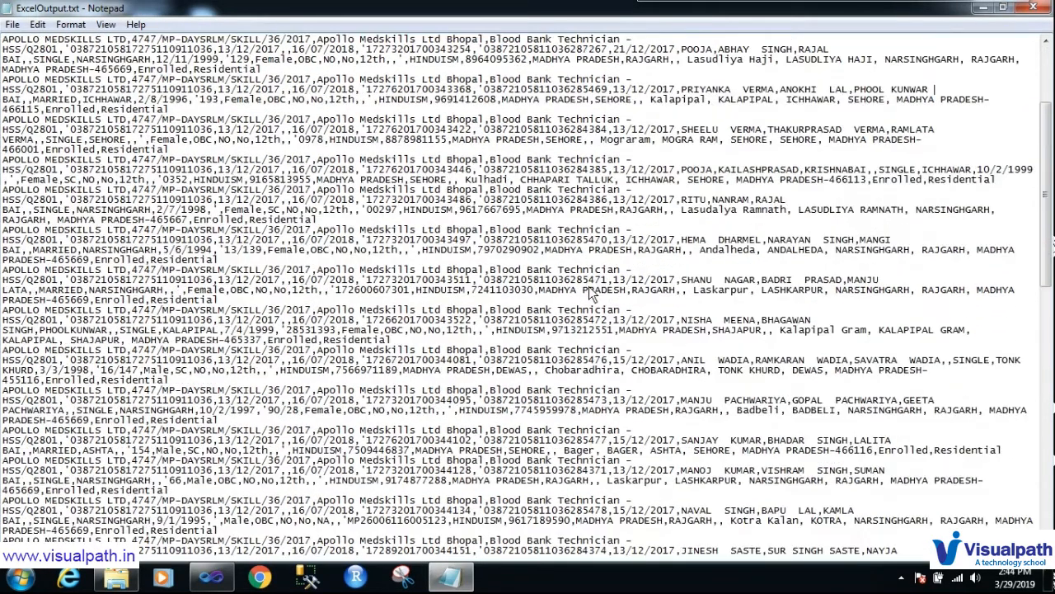
scroll(591, 294, "down", 13)
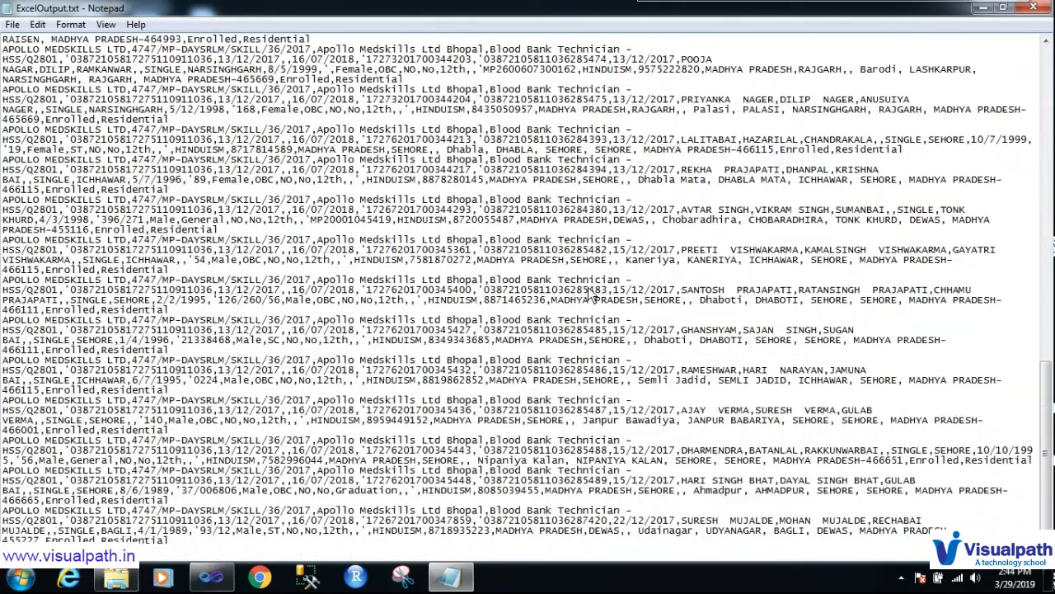
scroll(591, 294, "up", 14)
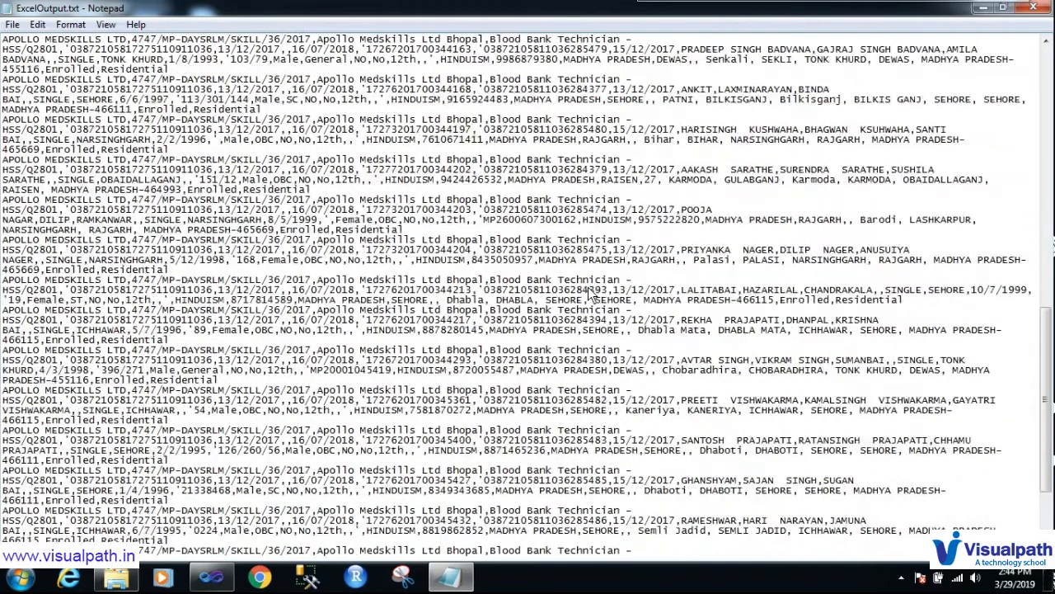
scroll(590, 295, "up", 11)
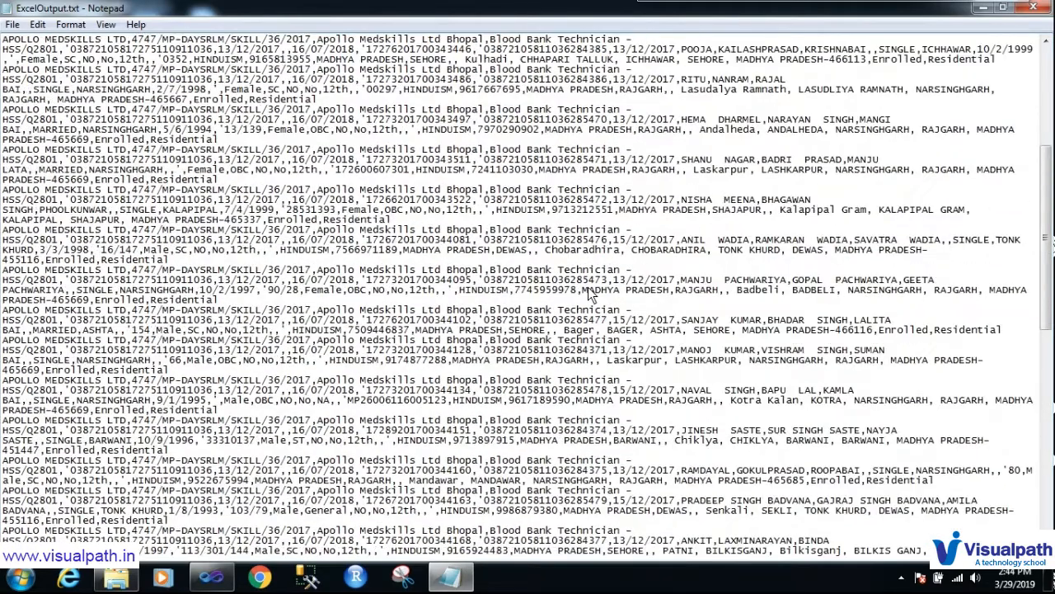
scroll(588, 287, "up", 4)
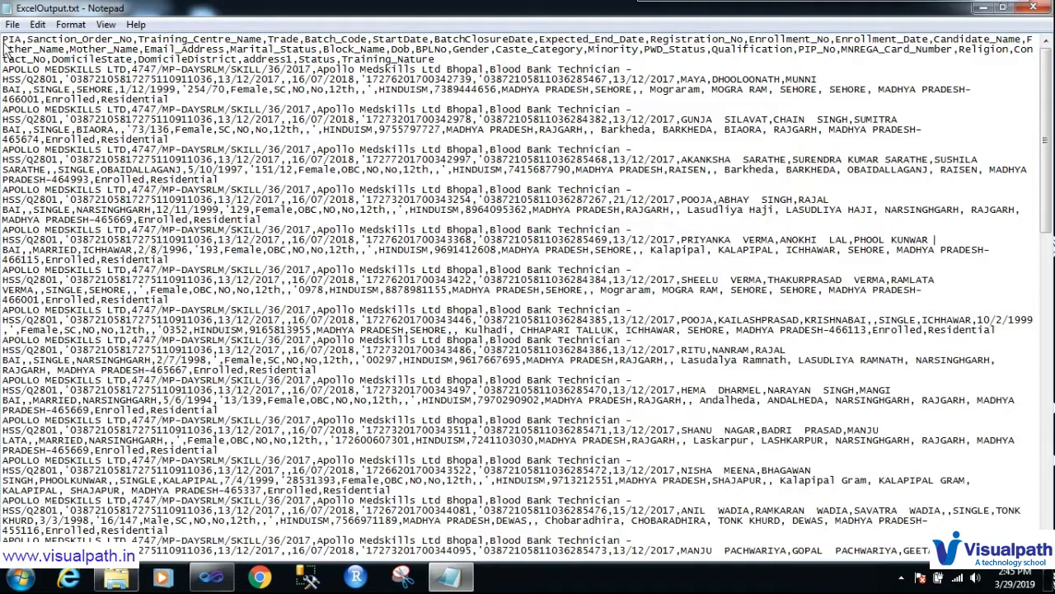
left_click_drag(2, 41, 196, 272)
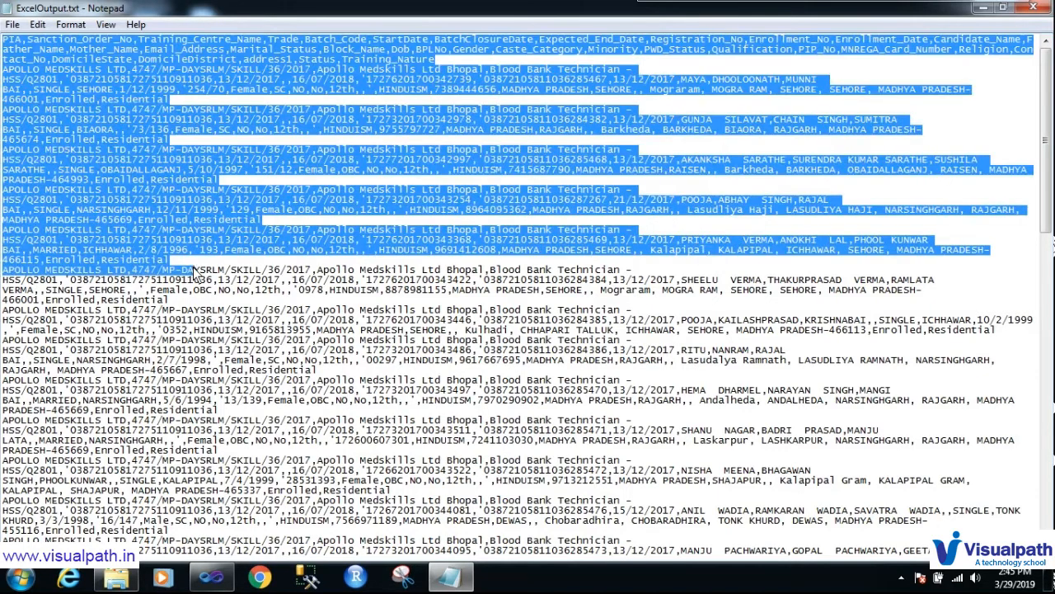
left_click(275, 282)
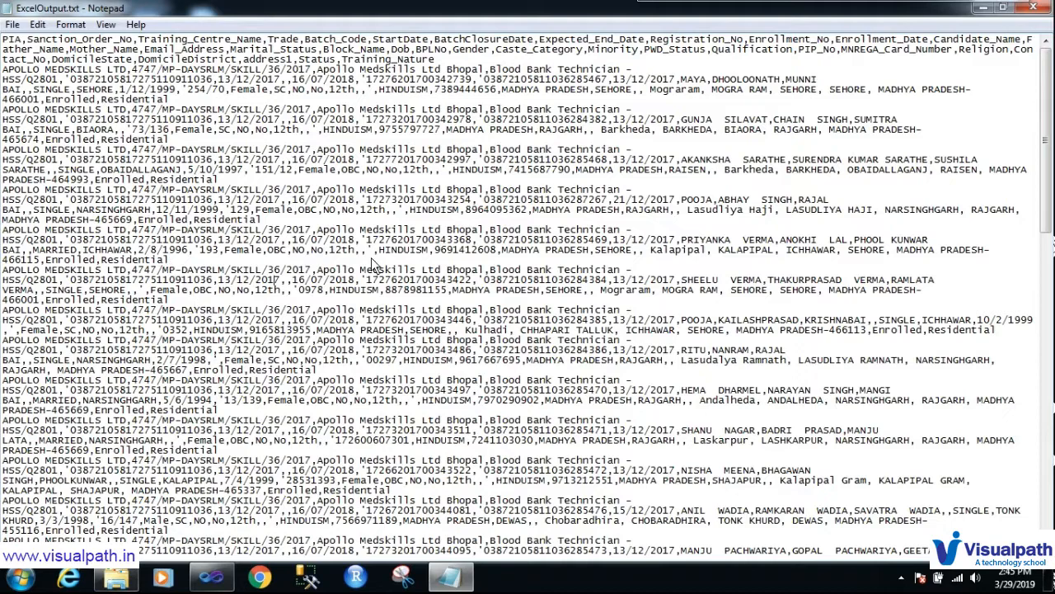
Step: Close ExcelOutput.txt, minimize Explorer and open the Flat File Source Editor
left_click(1033, 8)
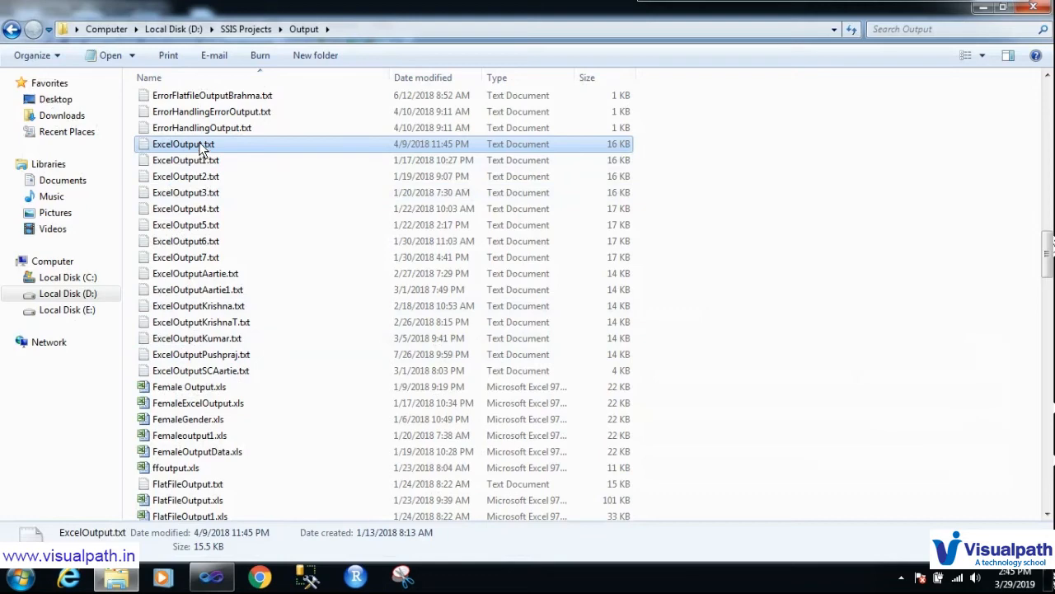
double_click(201, 148)
left_click(960, 104)
left_click(984, 7)
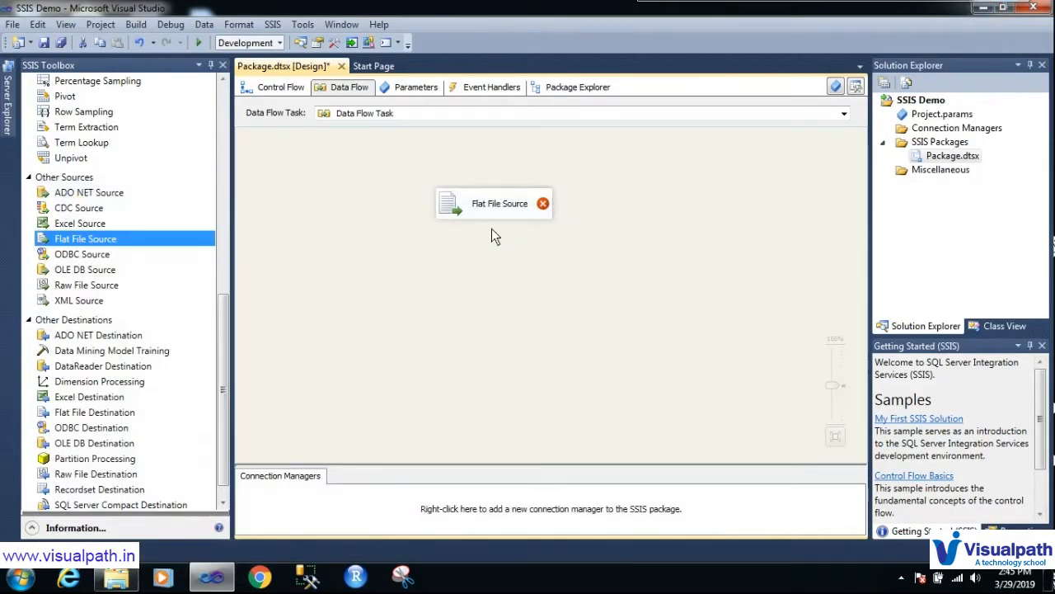
double_click(496, 210)
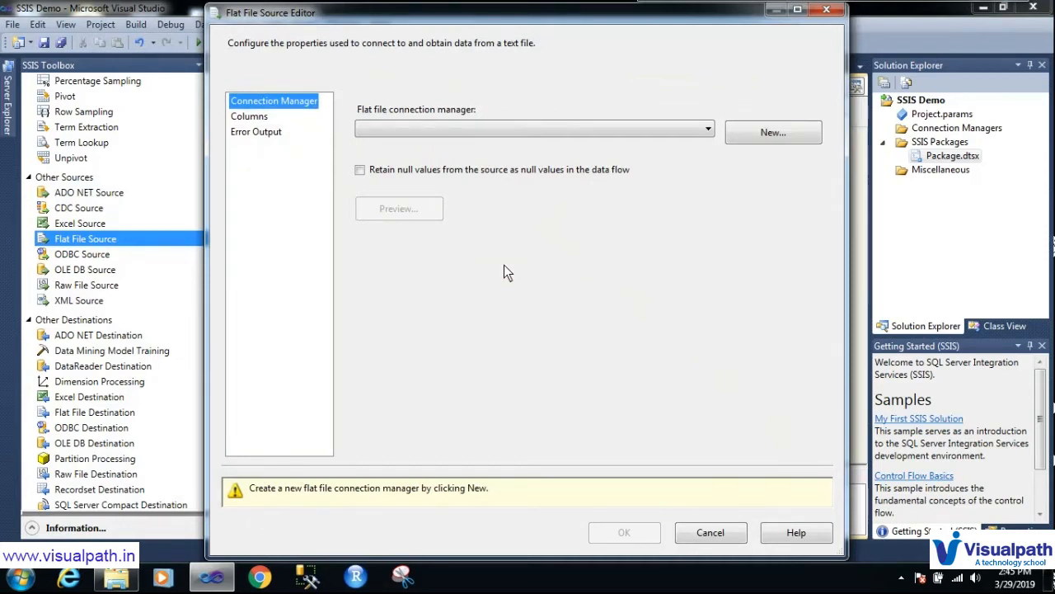
Step: Start a new flat file connection and annotate its file name setting
left_click(766, 132)
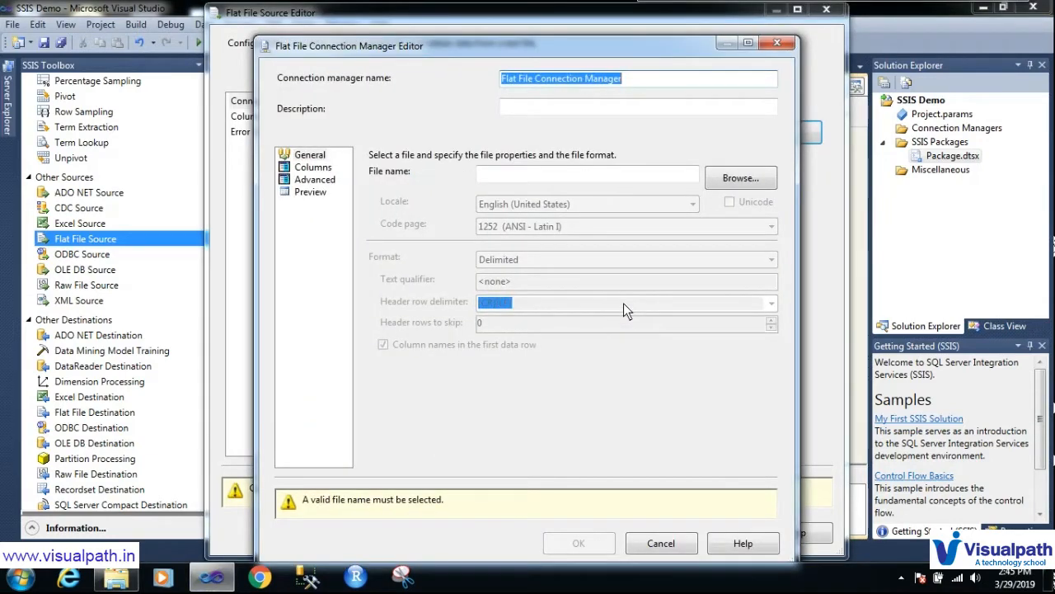
key("ctrl+F2")
left_click_drag(368, 180, 419, 181)
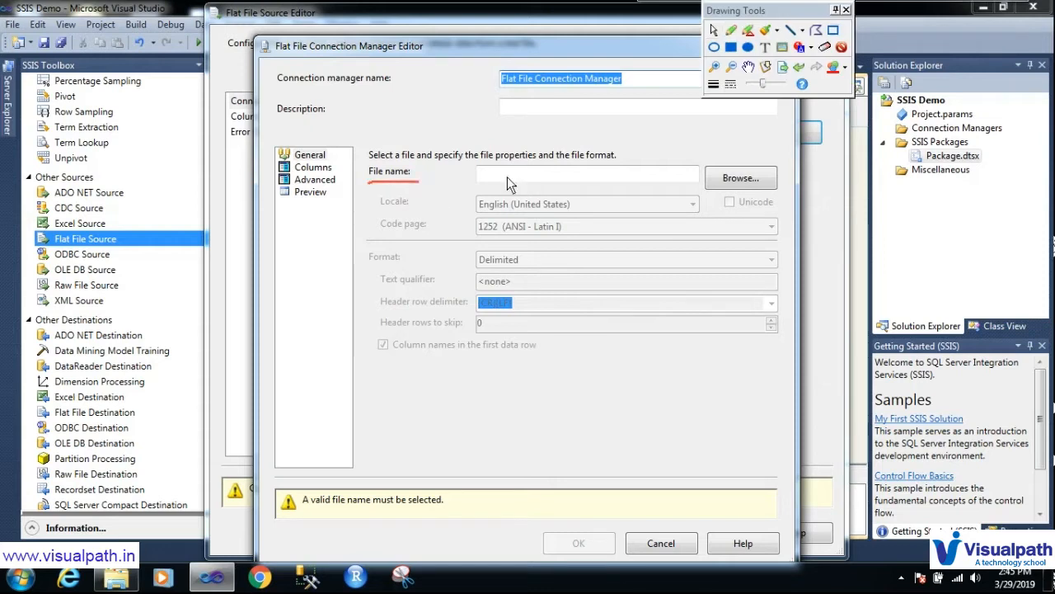
mouse_move(706, 152)
left_mouse_down()
mouse_move(711, 208)
mouse_move(777, 192)
mouse_move(734, 154)
mouse_move(704, 156)
left_mouse_up()
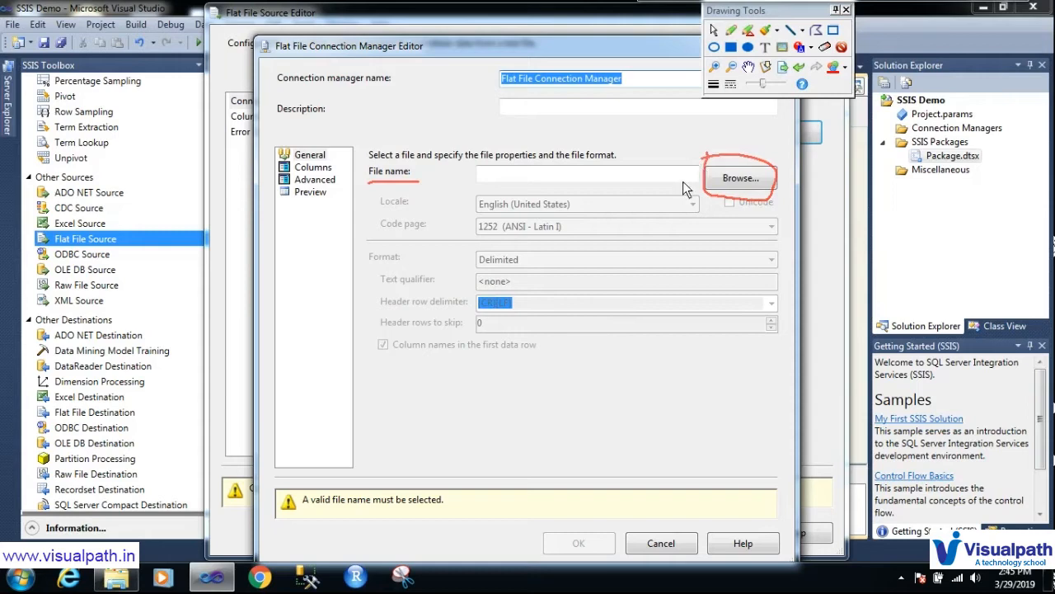
key("Escape")
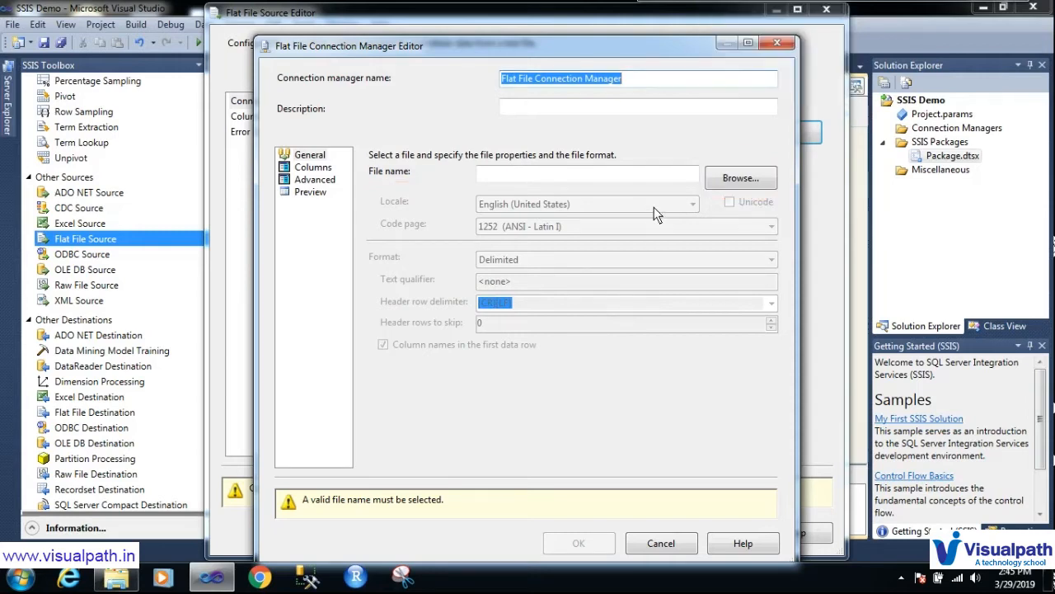
Step: Browse to D:\SSIS Projects\Output and choose ExcelOutput.txt as the source file
left_click(723, 182)
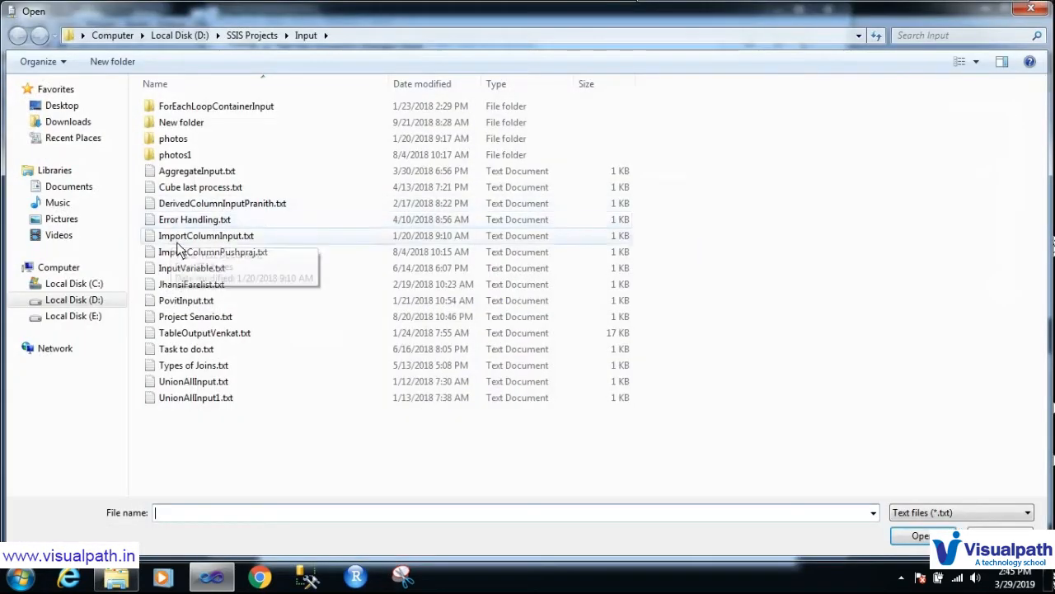
left_click(251, 35)
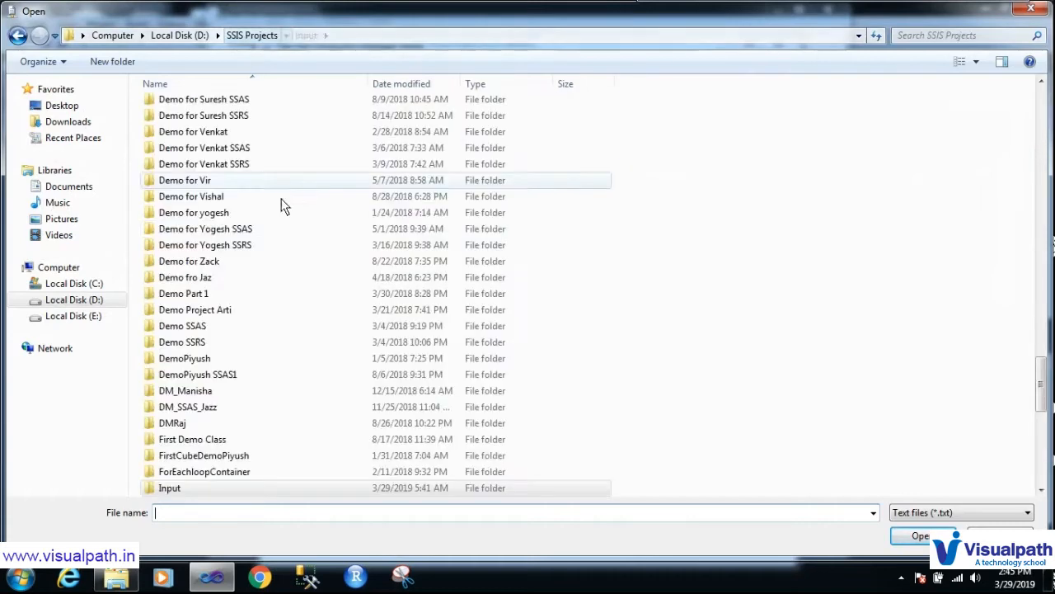
key("o")
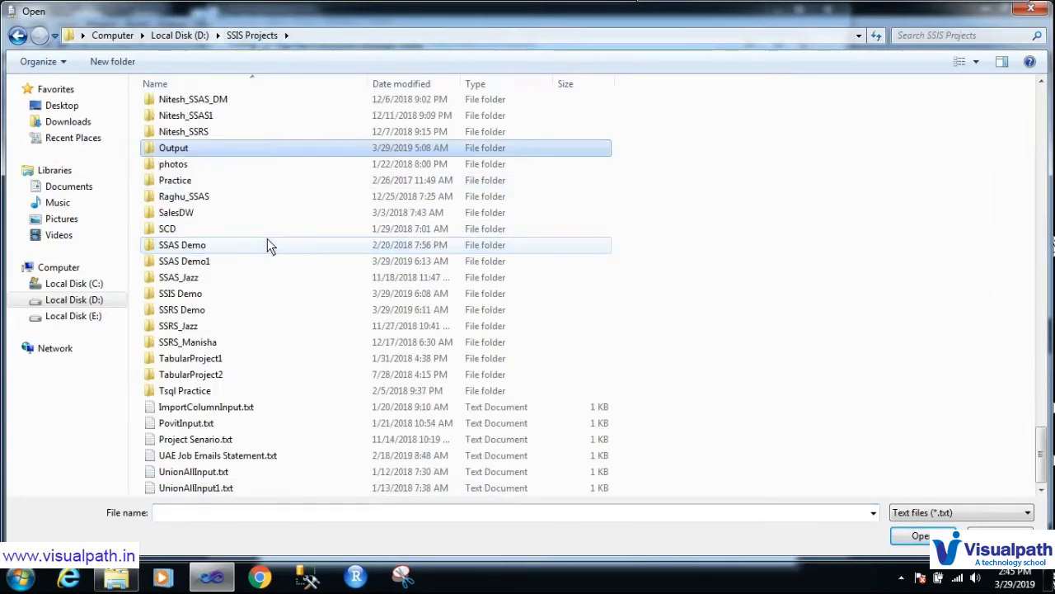
double_click(212, 150)
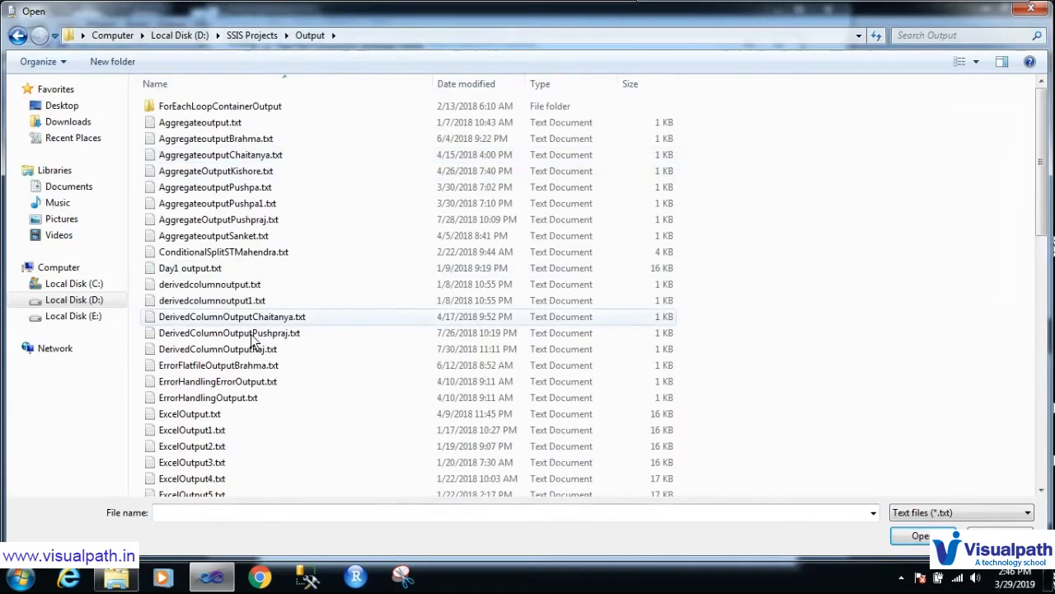
left_click(238, 418)
double_click(237, 418)
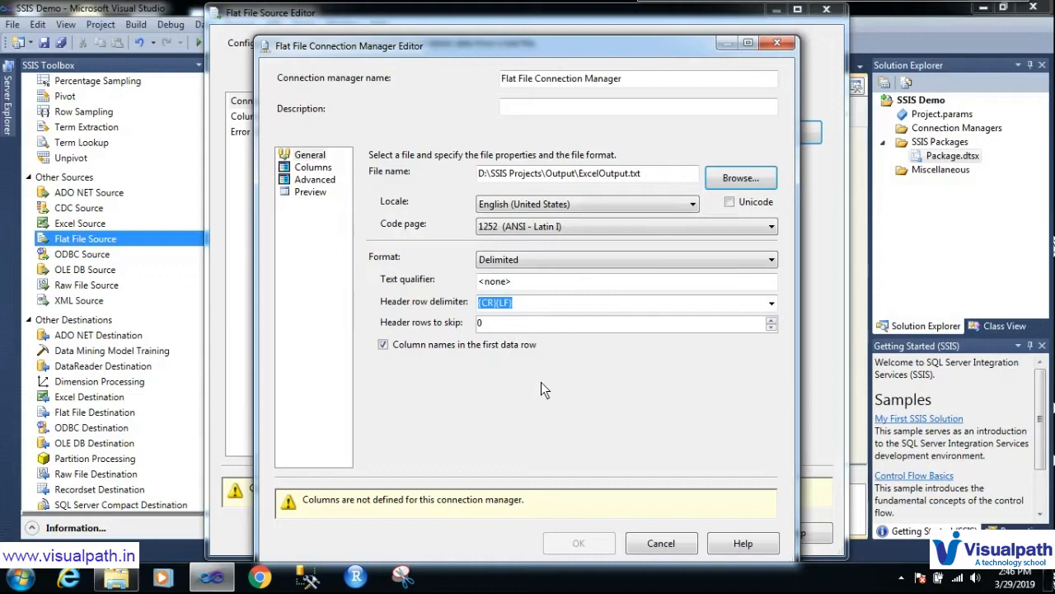
key("ctrl+shift+d")
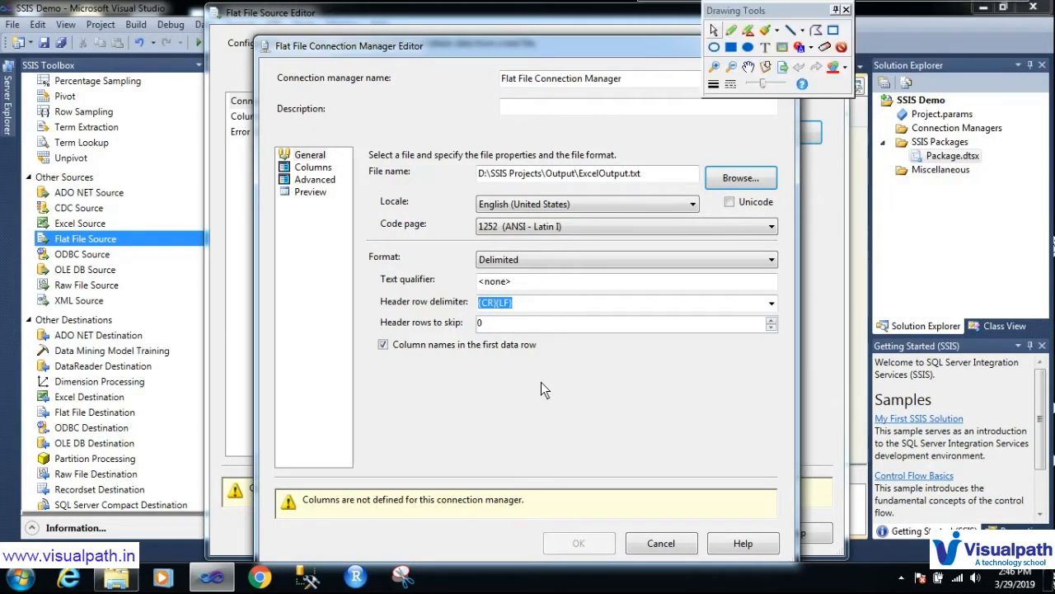
mouse_move(381, 249)
left_mouse_down()
mouse_move(363, 270)
mouse_move(396, 274)
mouse_move(405, 249)
mouse_move(478, 272)
left_mouse_up()
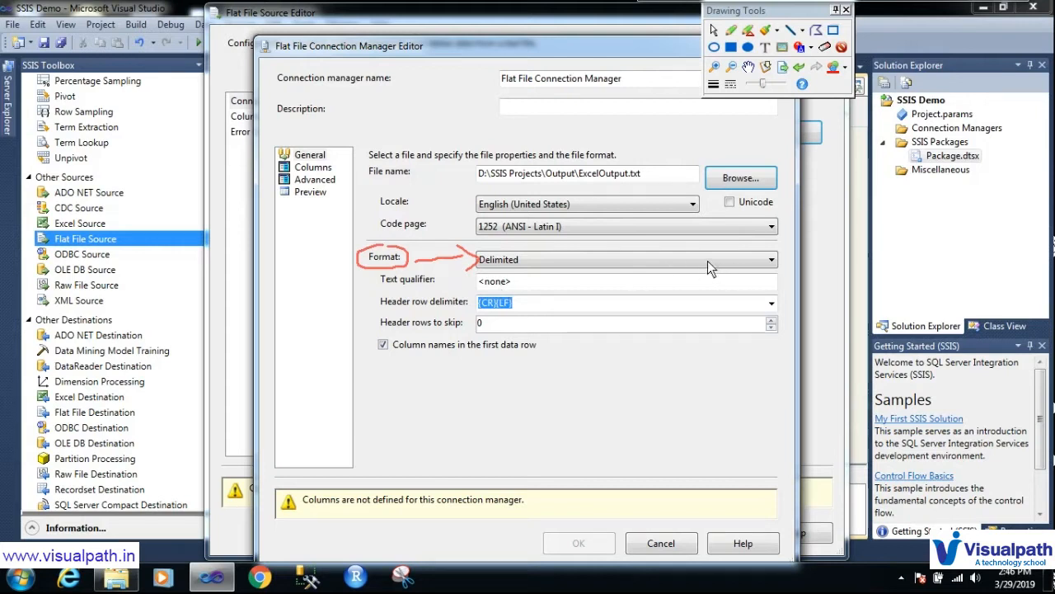
left_click(772, 259)
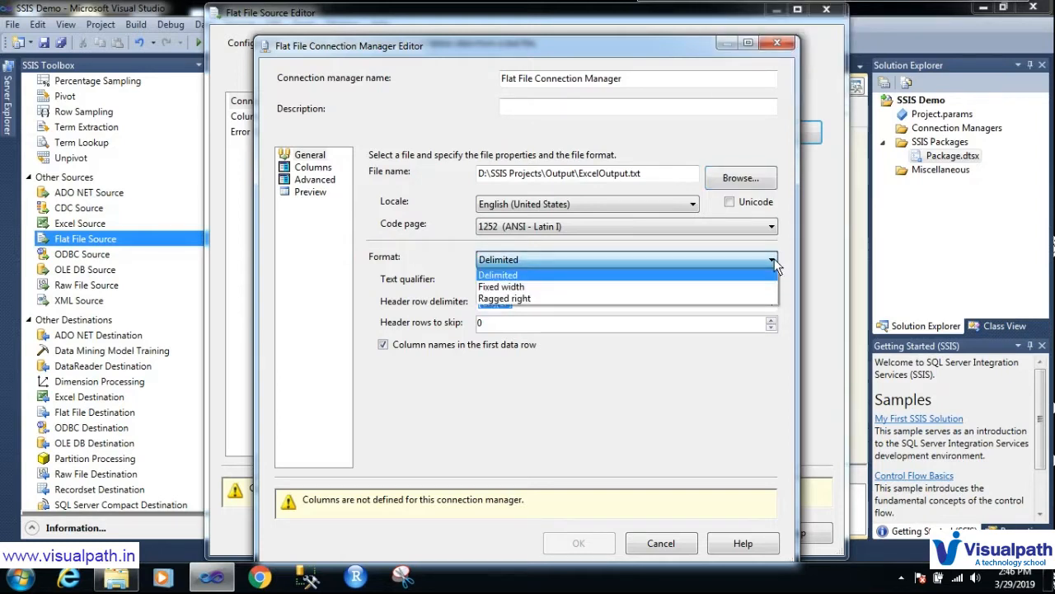
left_click(423, 262)
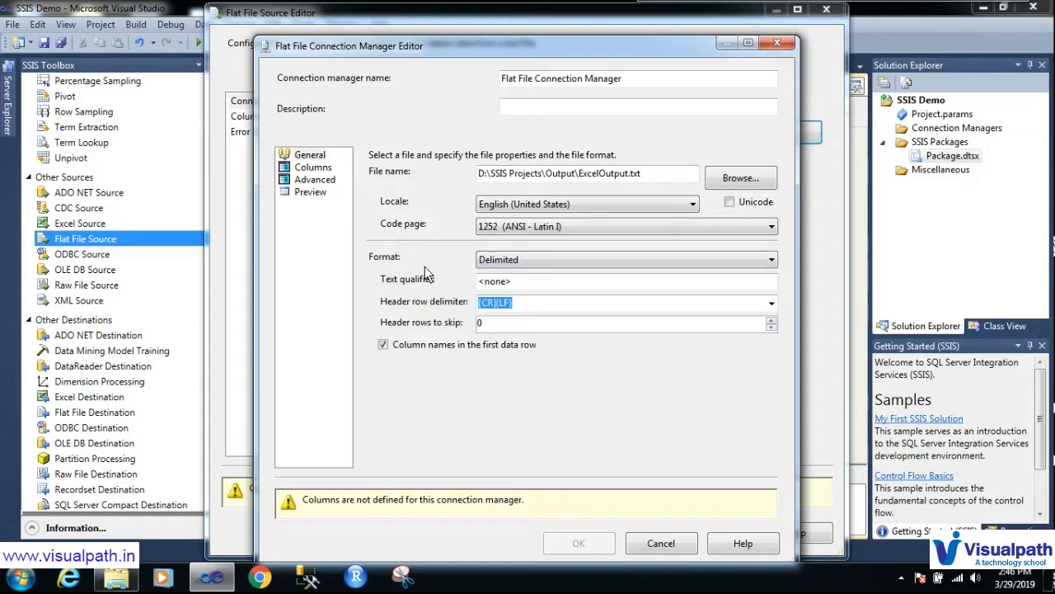
mouse_move(420, 269)
left_mouse_down()
mouse_move(373, 275)
mouse_move(375, 298)
mouse_move(436, 302)
mouse_move(449, 282)
mouse_move(423, 267)
mouse_move(418, 275)
left_mouse_up()
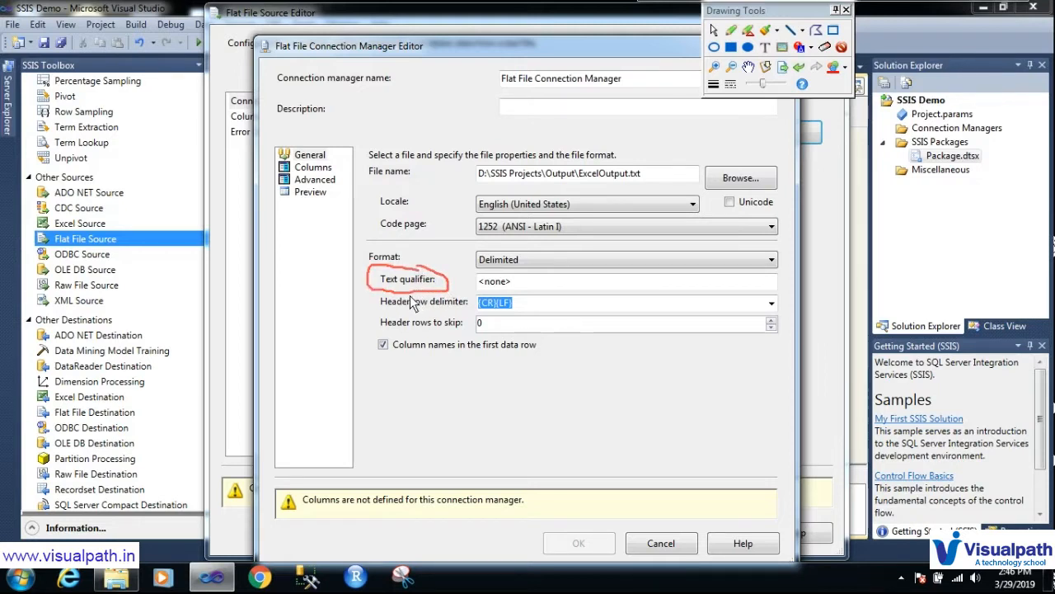
left_click_drag(430, 240, 431, 252)
left_click_drag(440, 237, 439, 249)
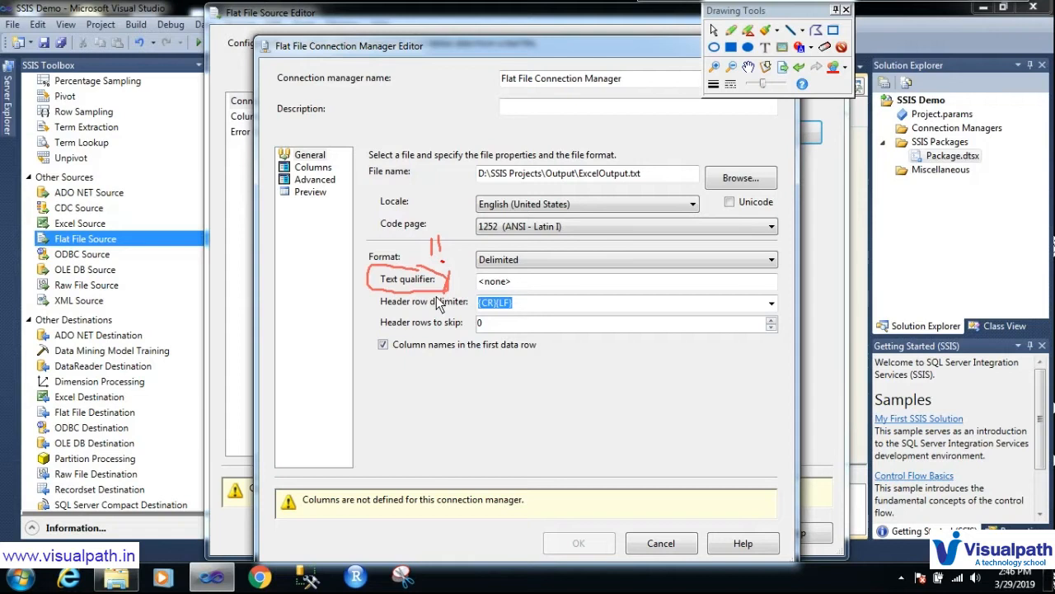
key("Escape")
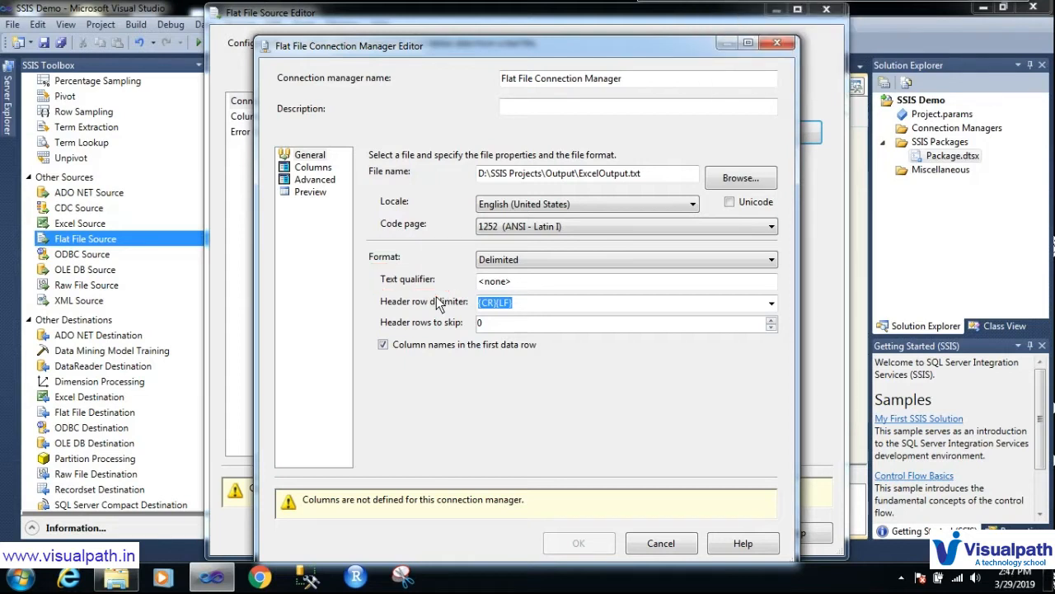
left_click_drag(523, 282, 451, 285)
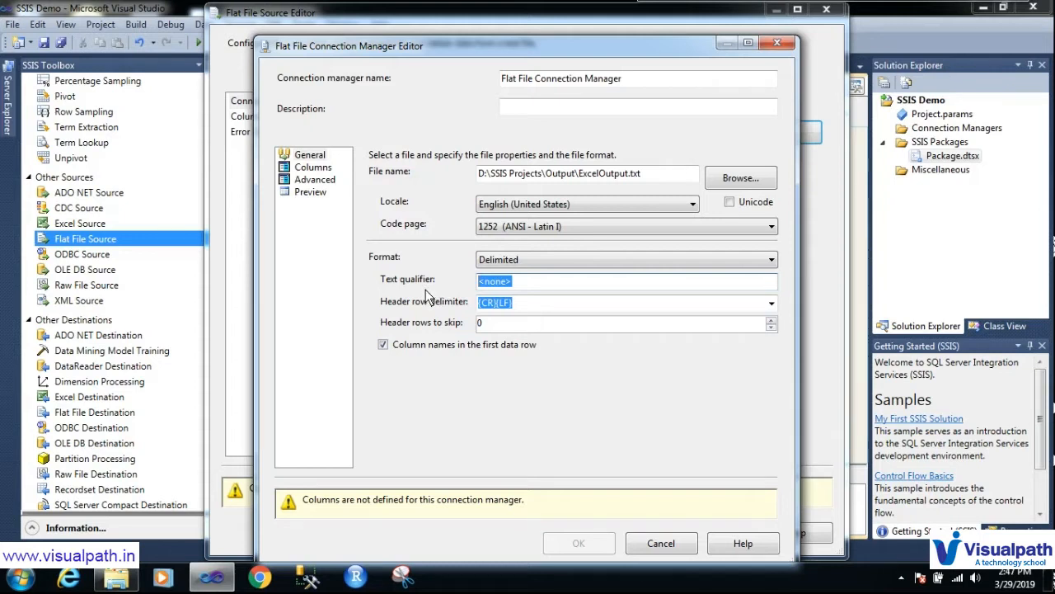
key("ctrl+2")
left_click_drag(379, 314, 454, 312)
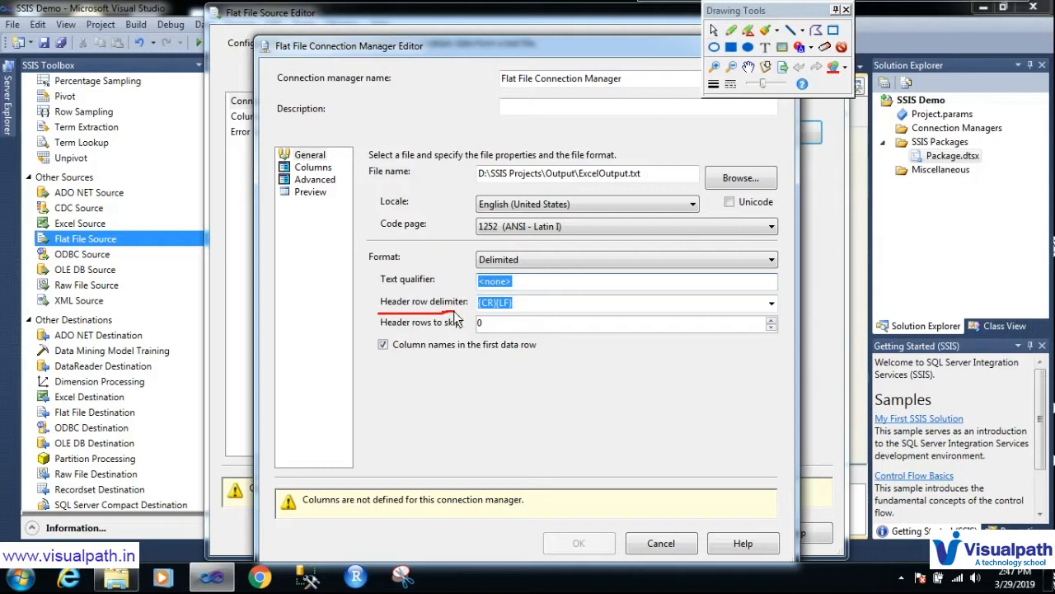
mouse_move(526, 302)
left_mouse_down()
mouse_move(460, 303)
mouse_move(526, 312)
left_mouse_up()
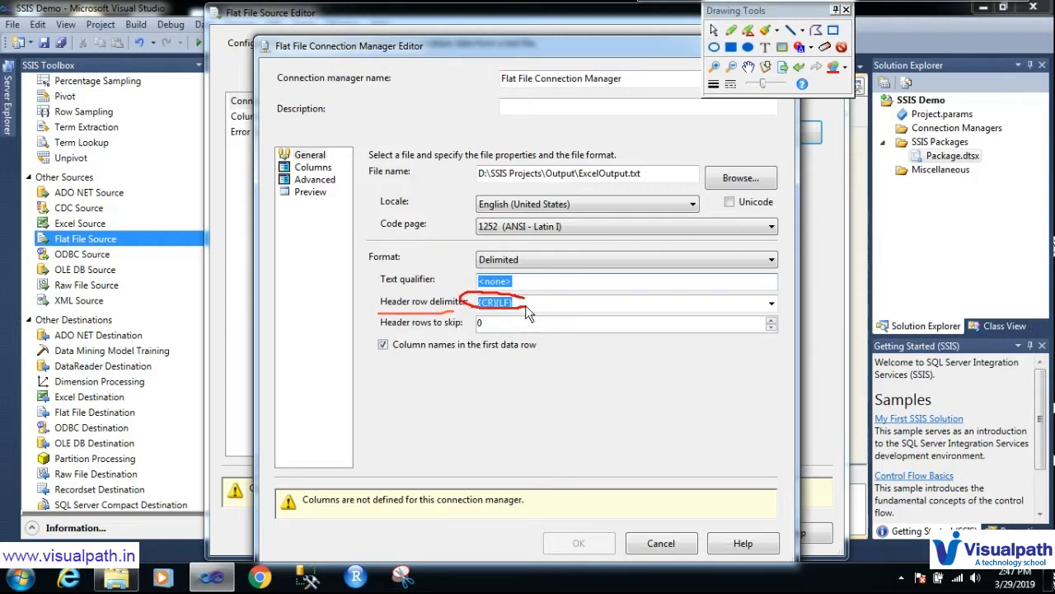
left_click_drag(367, 333, 455, 332)
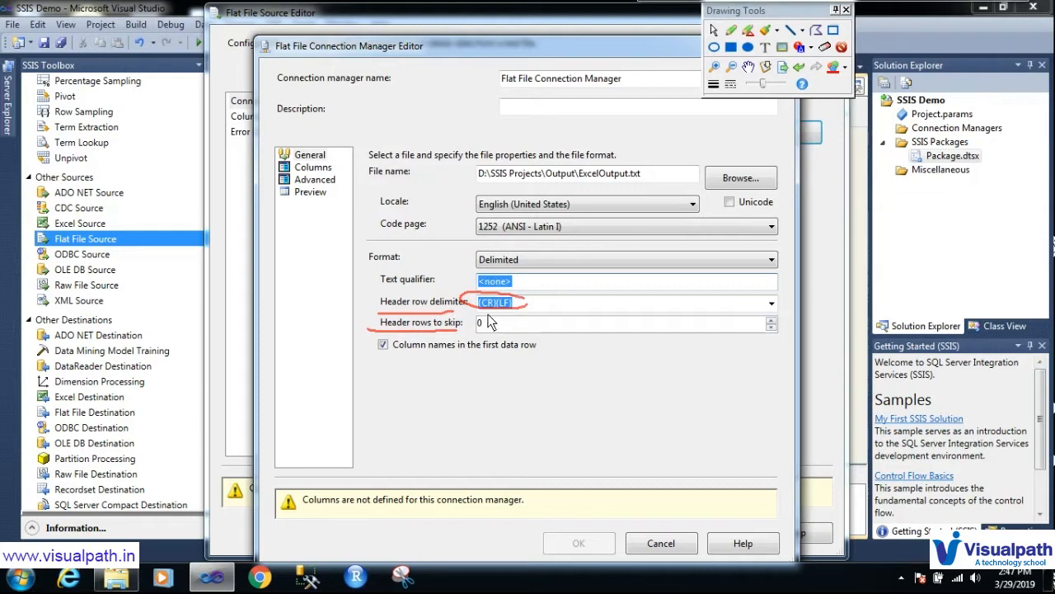
mouse_move(494, 313)
left_mouse_down()
mouse_move(466, 333)
mouse_move(499, 340)
mouse_move(495, 316)
left_mouse_up()
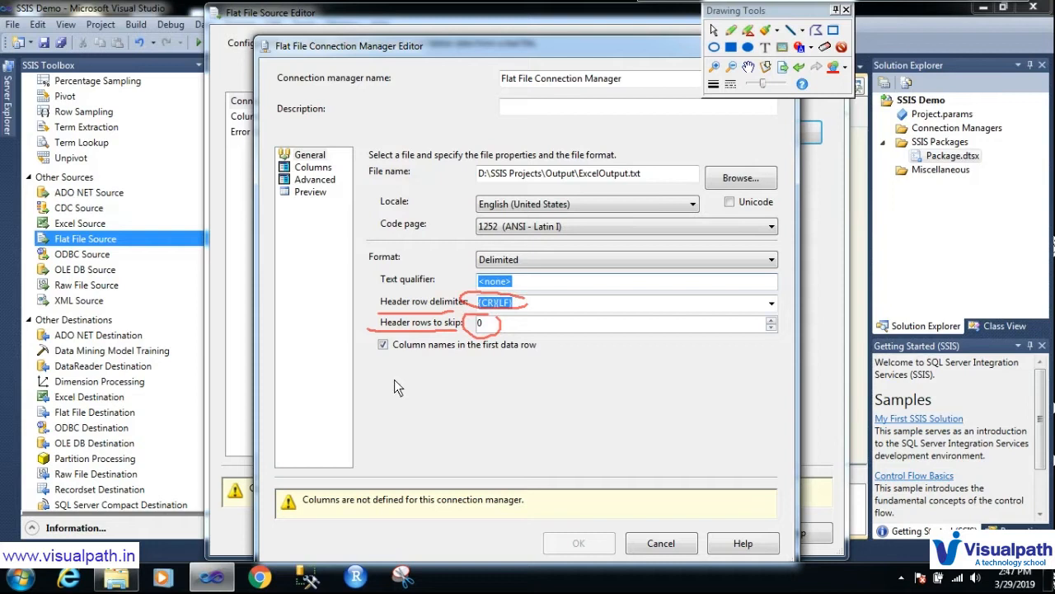
mouse_move(381, 366)
left_mouse_down()
mouse_move(540, 366)
mouse_move(509, 326)
mouse_move(463, 328)
left_mouse_up()
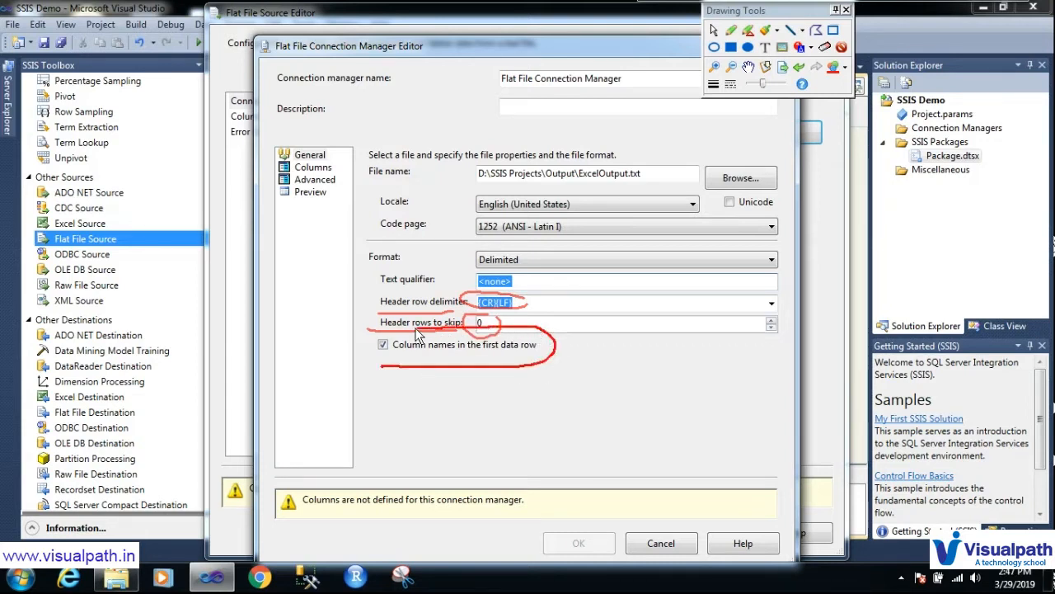
left_click_drag(381, 367, 426, 372)
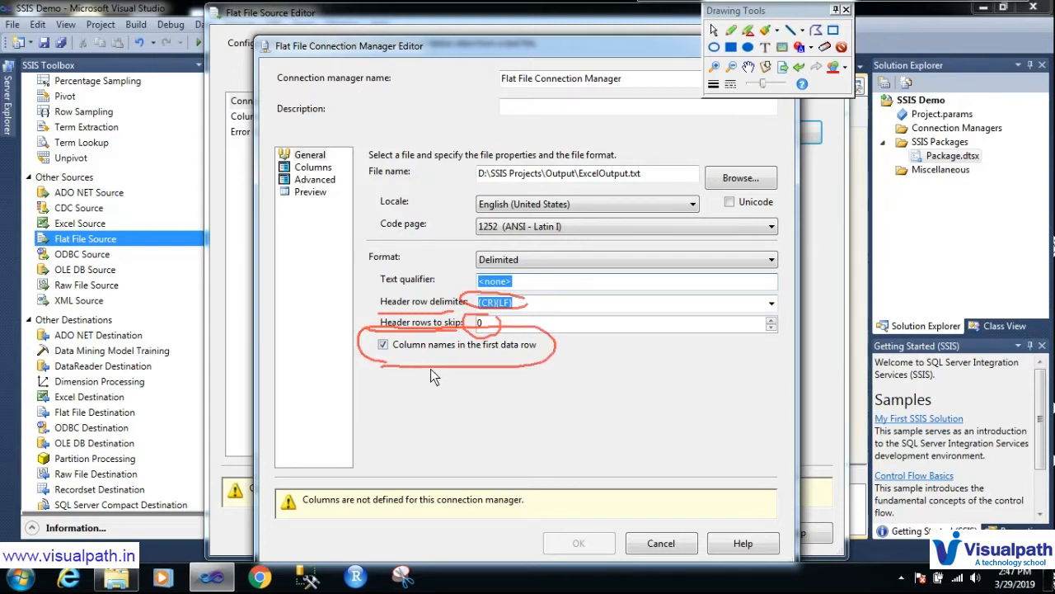
left_click_drag(478, 369, 537, 368)
mouse_move(423, 362)
left_mouse_down()
mouse_move(432, 368)
mouse_move(378, 345)
mouse_move(386, 351)
left_mouse_up()
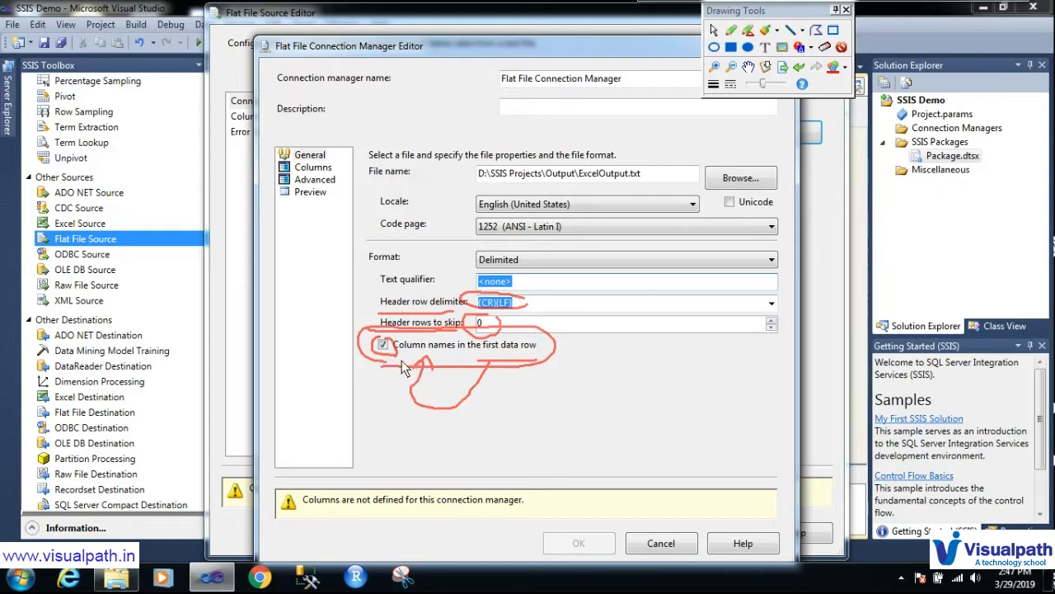
key("Escape")
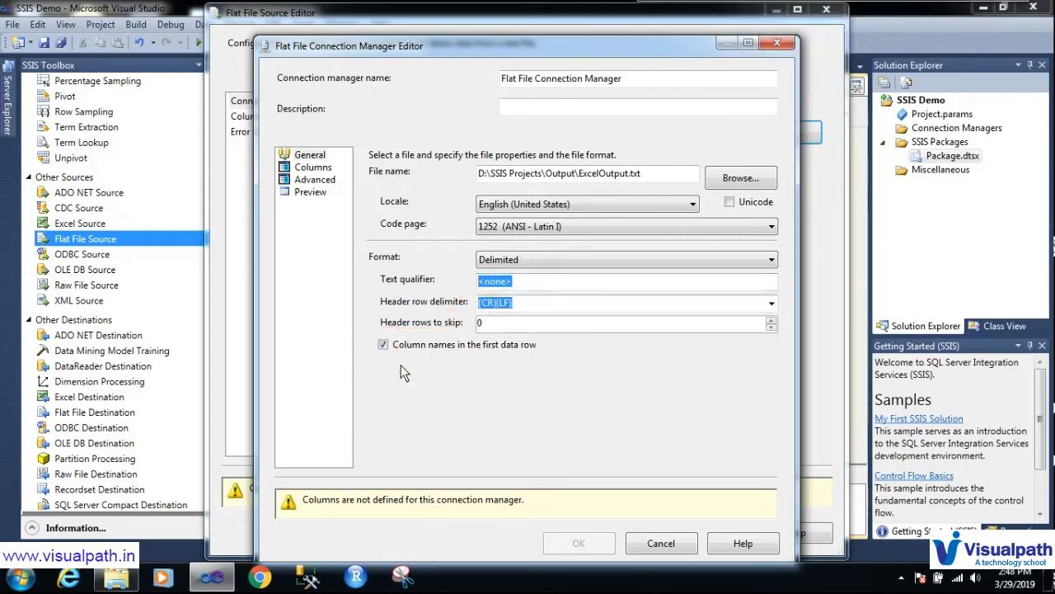
Step: Preview the comma-delimited columns, widening the PIA column and annotating the headers
left_click(313, 167)
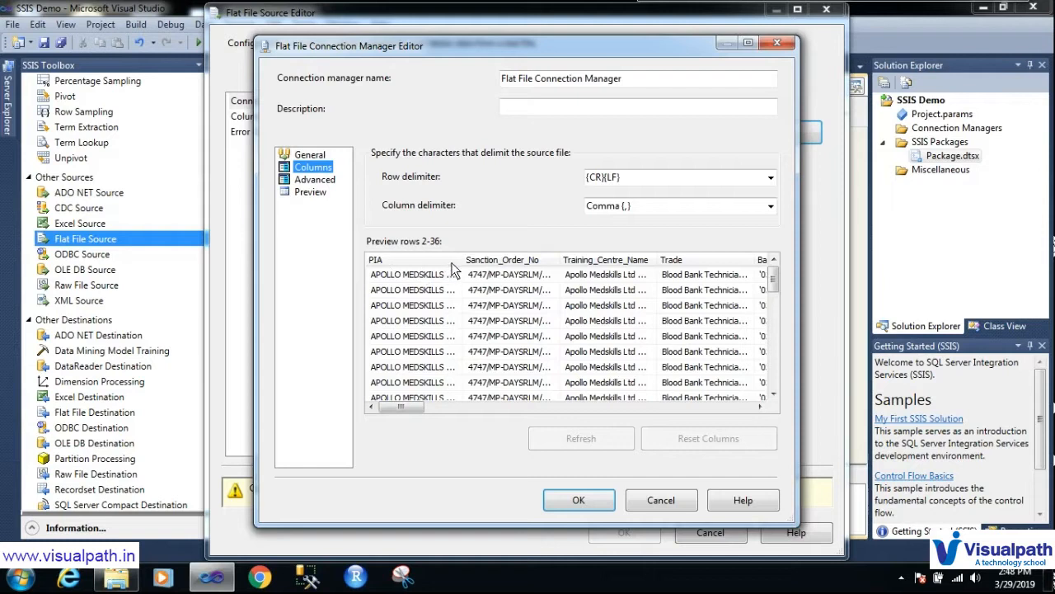
left_click_drag(463, 260, 496, 258)
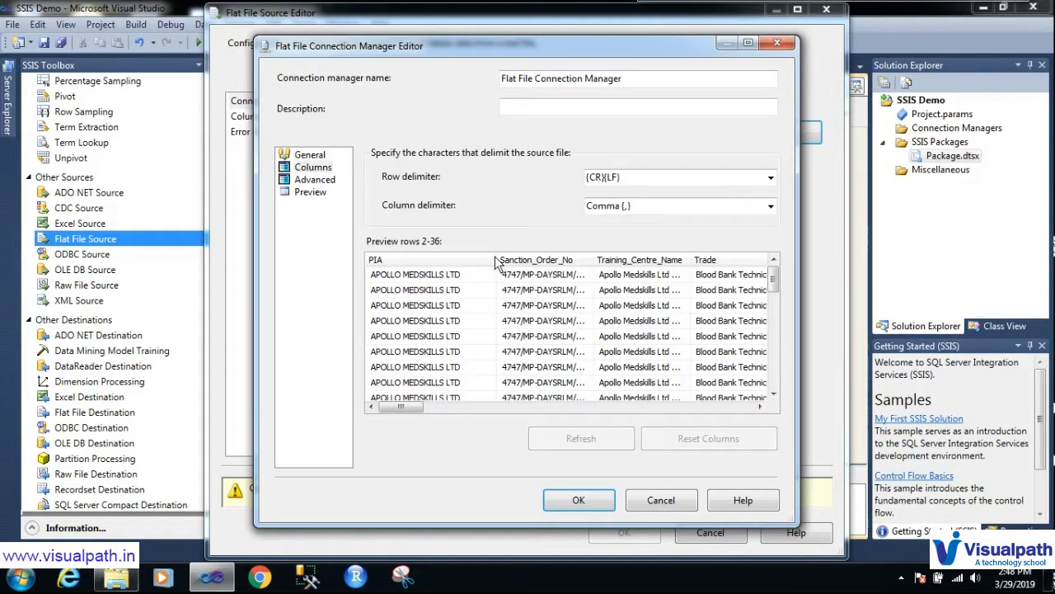
key("ctrl+2")
left_click_drag(399, 264, 444, 243)
left_click_drag(575, 261, 627, 210)
mouse_move(651, 252)
left_mouse_down()
mouse_move(716, 223)
mouse_move(767, 260)
mouse_move(787, 241)
left_mouse_up()
key("Escape")
Step: Turn off 'column names in the first data row' and annotate the resulting preview
left_click(303, 155)
left_click(384, 345)
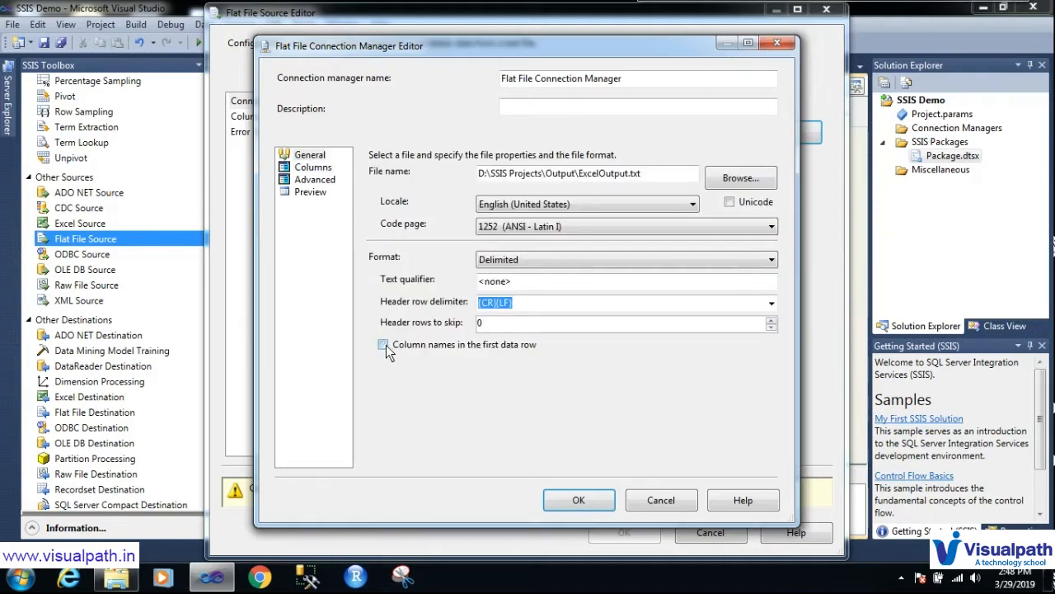
left_click(313, 167)
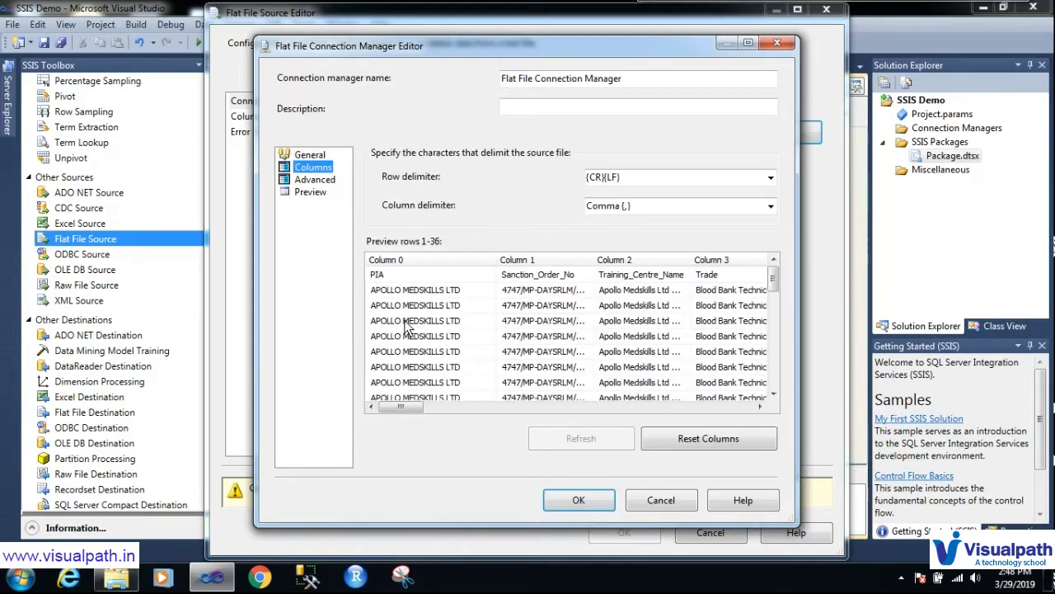
key("ctrl+F2")
mouse_move(413, 251)
left_mouse_down()
mouse_move(423, 271)
mouse_move(465, 226)
left_mouse_up()
mouse_move(540, 255)
left_mouse_down()
mouse_move(547, 271)
mouse_move(599, 216)
left_mouse_up()
mouse_move(651, 255)
left_mouse_down()
mouse_move(657, 269)
mouse_move(697, 223)
left_mouse_up()
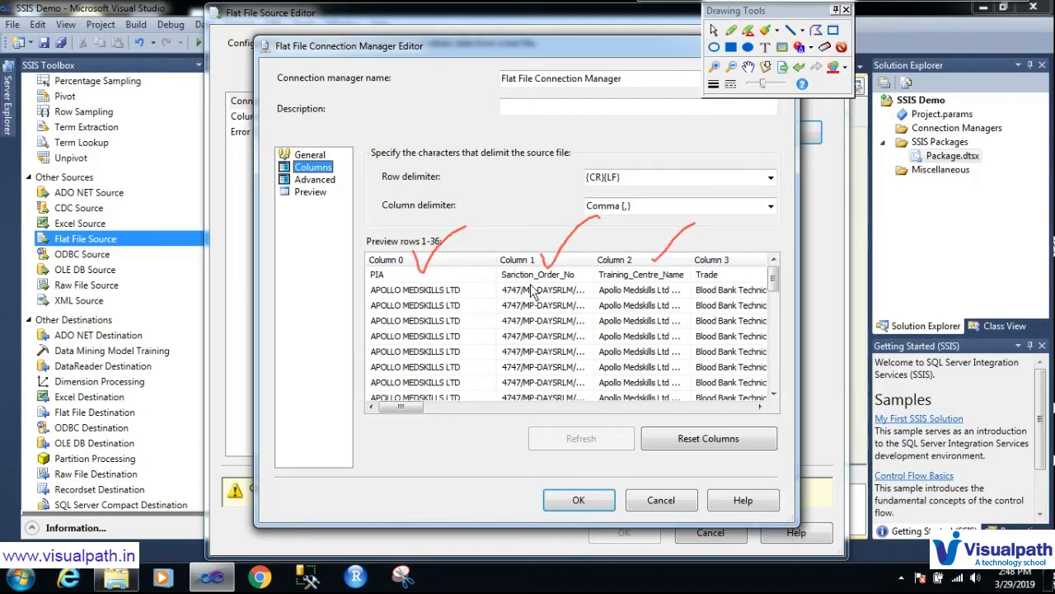
left_click_drag(360, 282, 413, 282)
key("Escape")
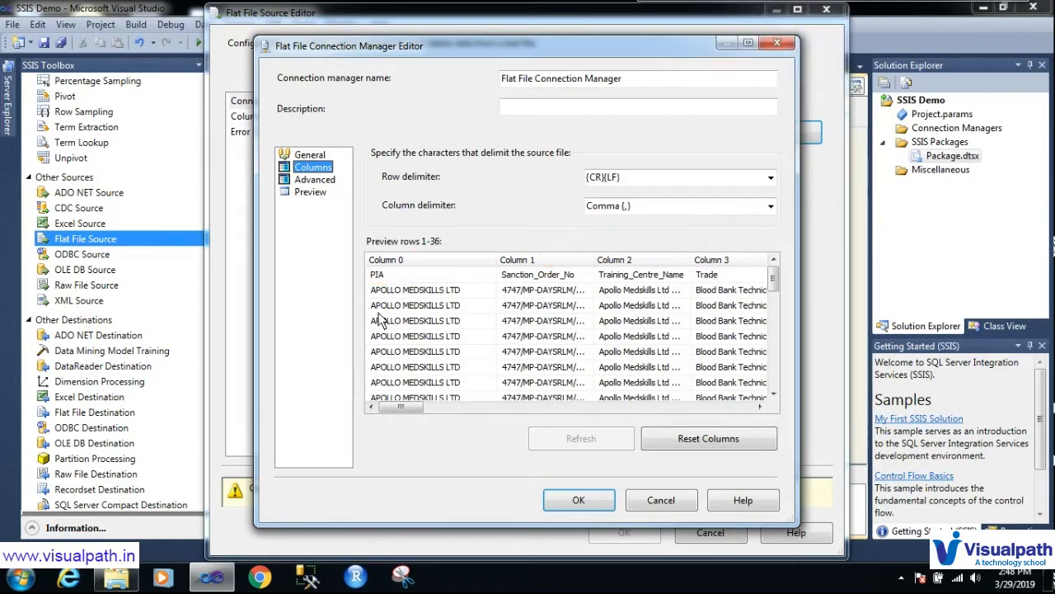
Step: Re-enable 'column names in the first data row' and recheck the preview
left_click(310, 155)
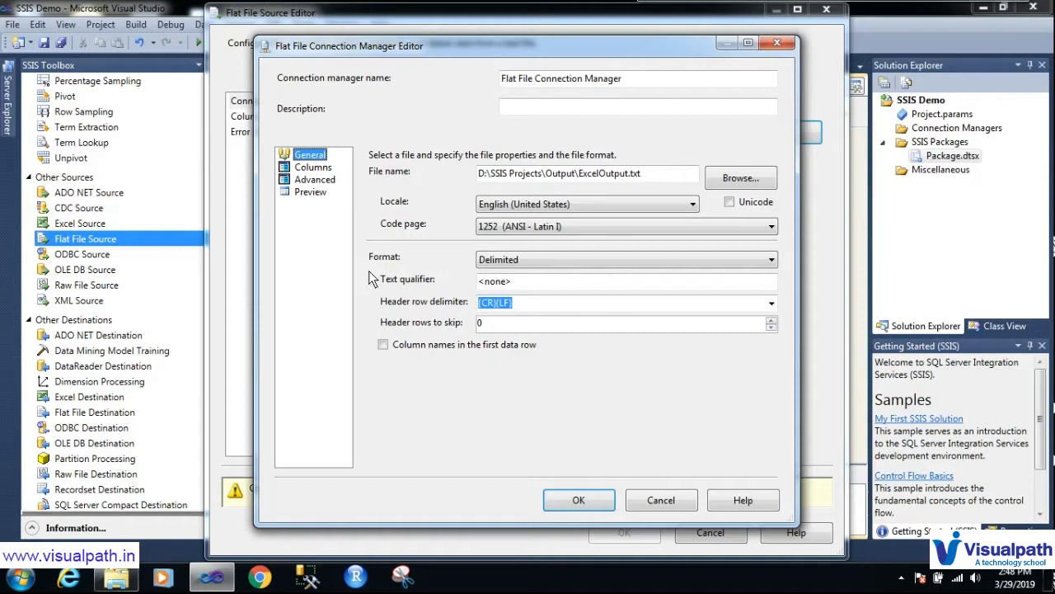
left_click(383, 346)
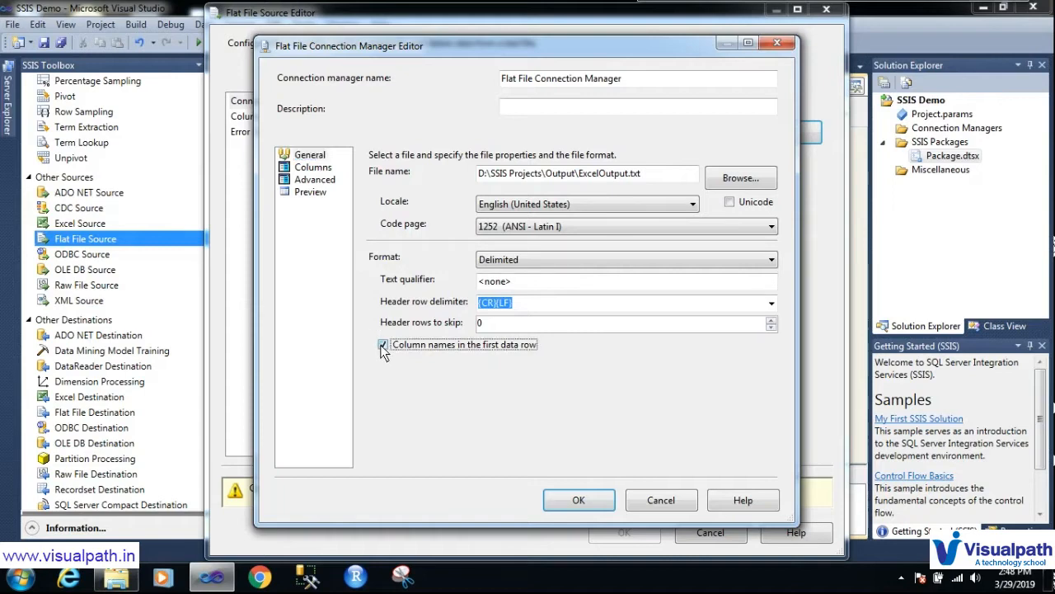
left_click(311, 180)
left_click(313, 167)
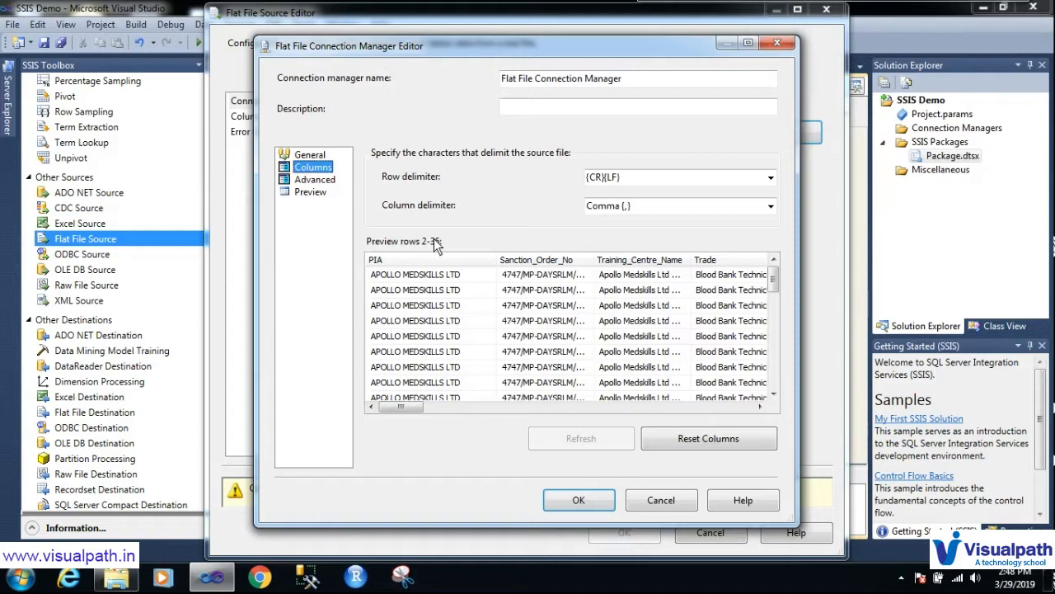
mouse_move(454, 195)
left_mouse_down()
mouse_move(393, 191)
mouse_move(463, 230)
mouse_move(656, 211)
mouse_move(532, 187)
mouse_move(449, 196)
left_mouse_up()
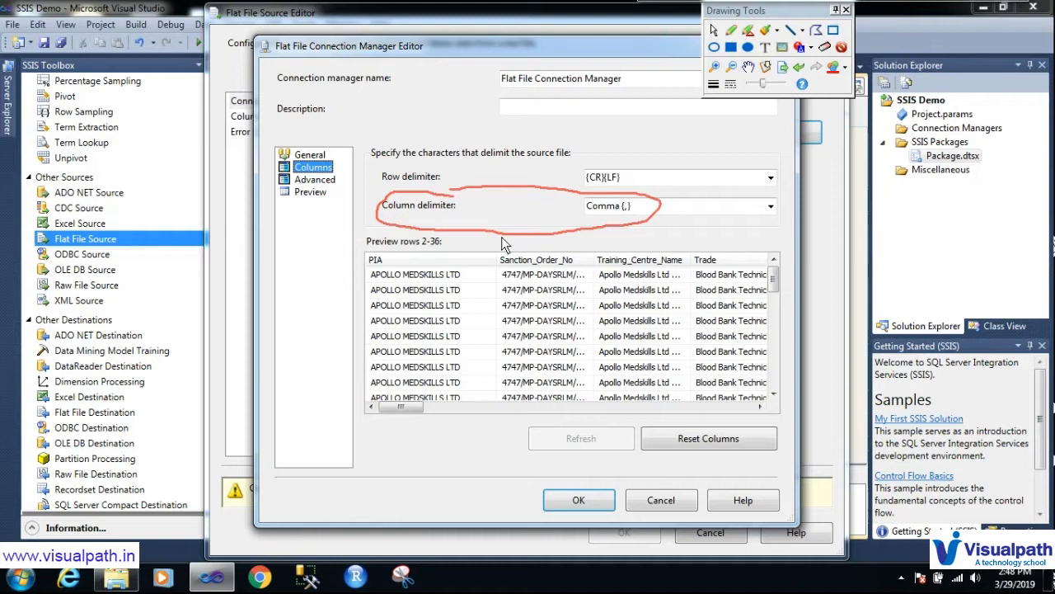
key("Escape")
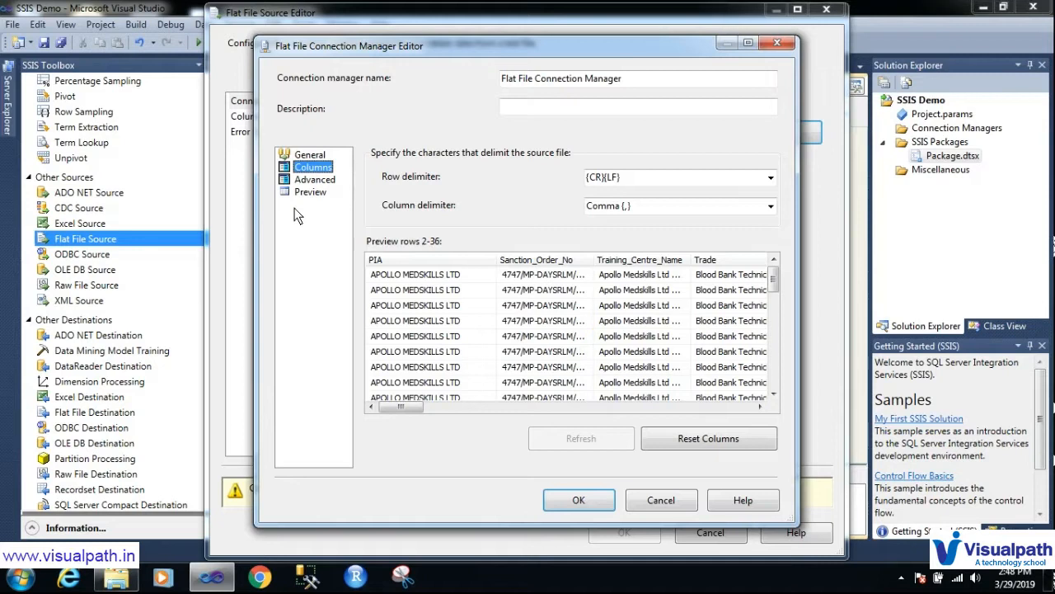
Step: Review each column's Advanced properties, then confirm the connection manager with OK
key("ctrl+shift+d")
left_click_drag(296, 185, 350, 188)
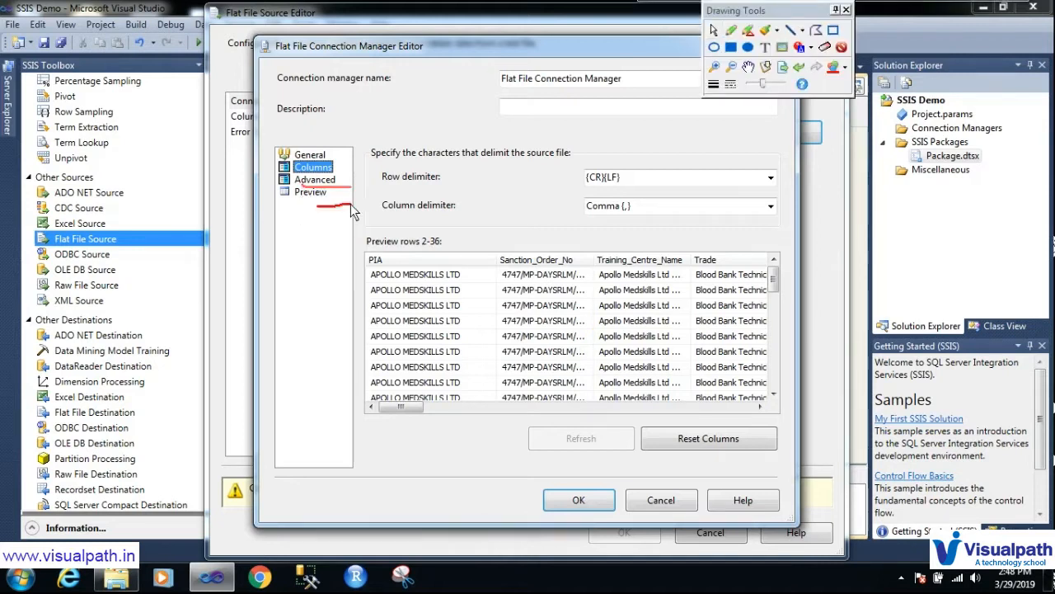
key("ctrl+shift+d")
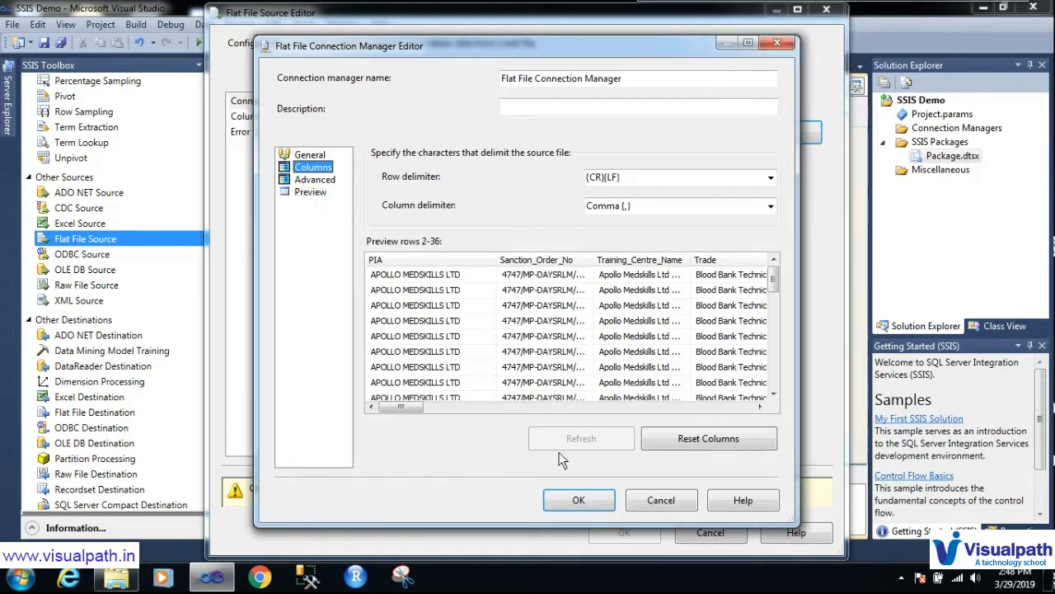
left_click(307, 179)
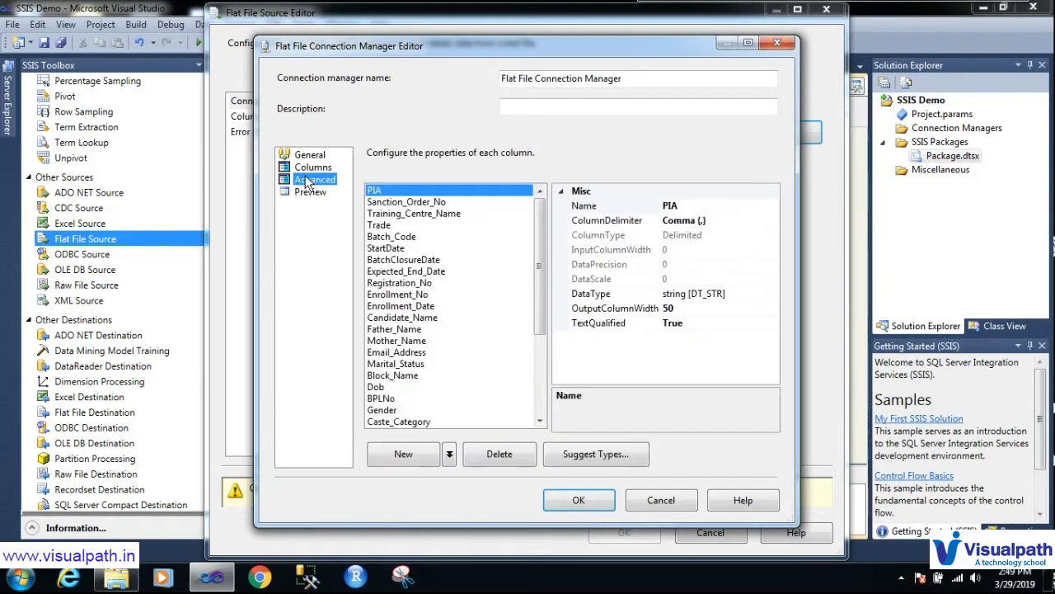
left_click_drag(543, 269, 521, 230)
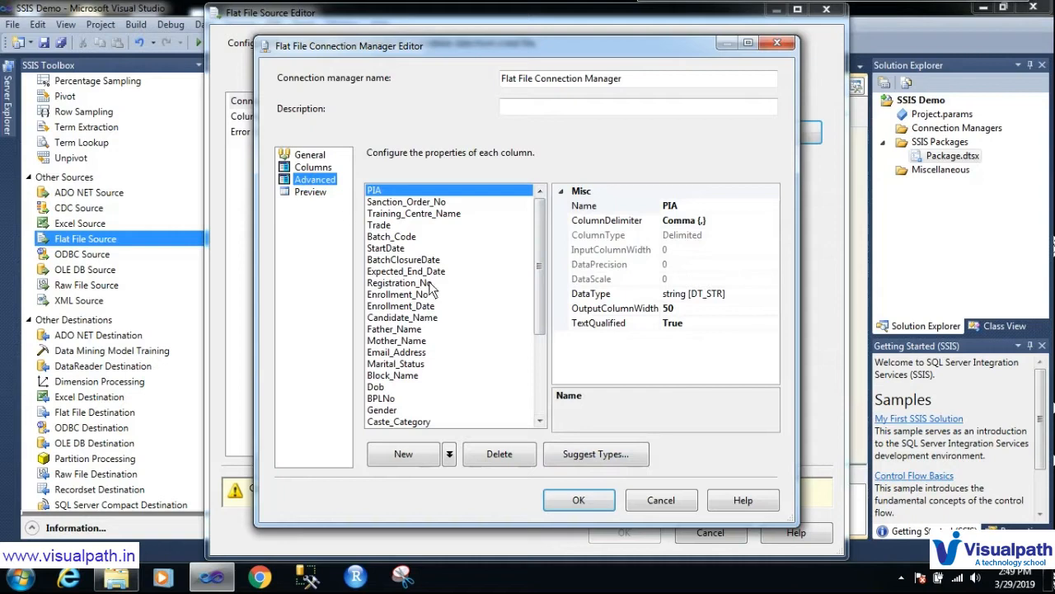
left_click(580, 508)
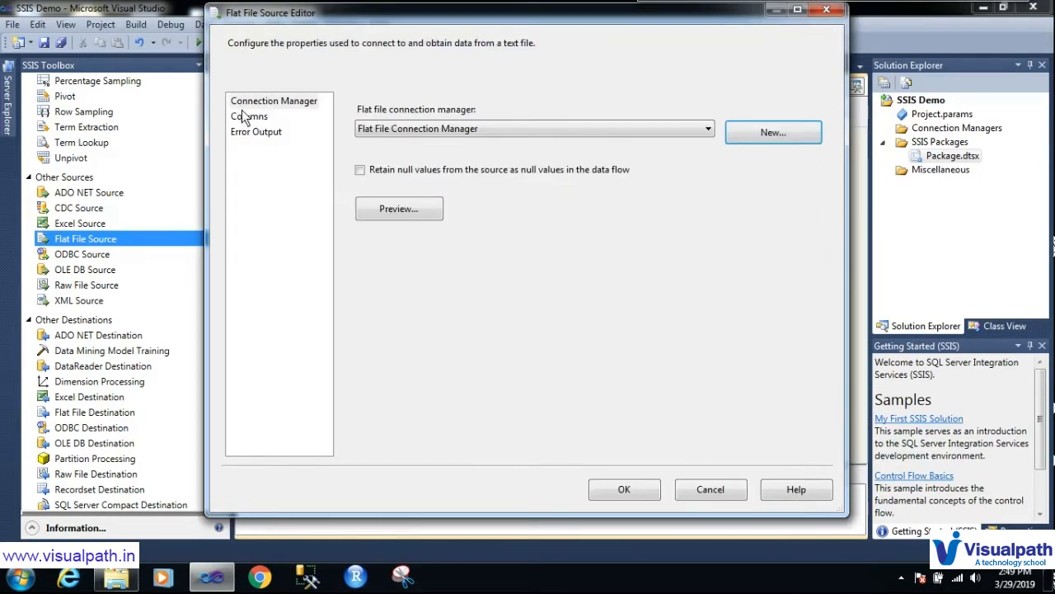
Step: Inspect the Columns mapping grid, keep the PIA output name unchanged, and confirm with OK
left_click(248, 116)
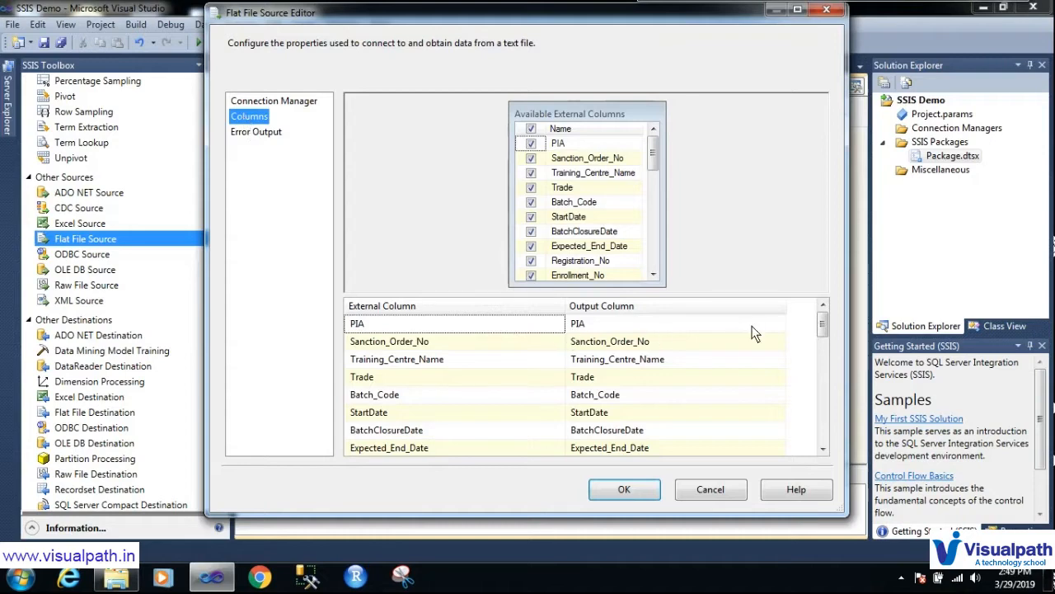
left_click_drag(823, 326, 787, 306)
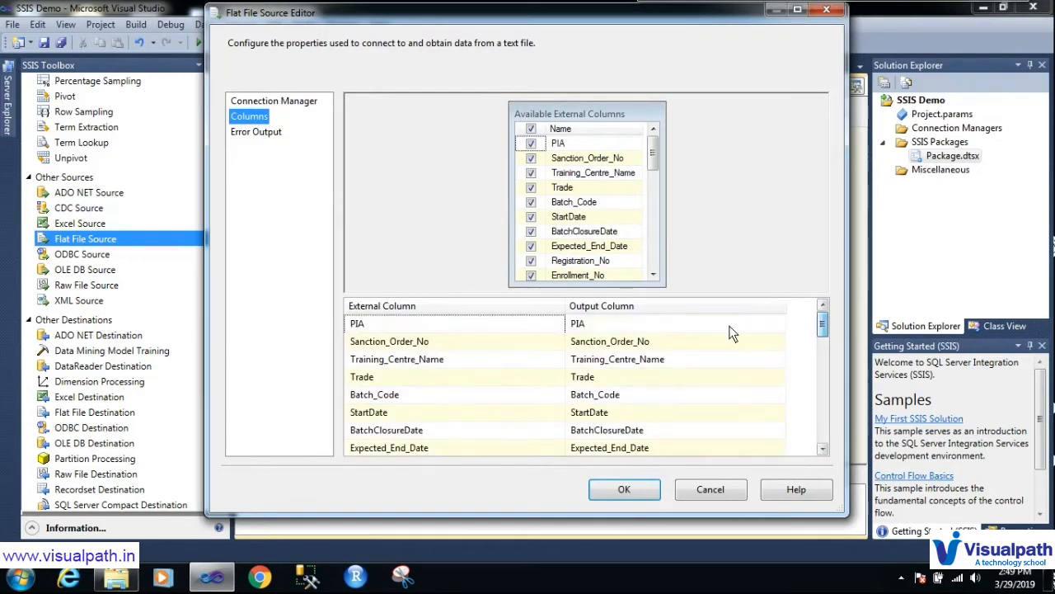
left_click(636, 325)
left_click_drag(636, 326, 541, 326)
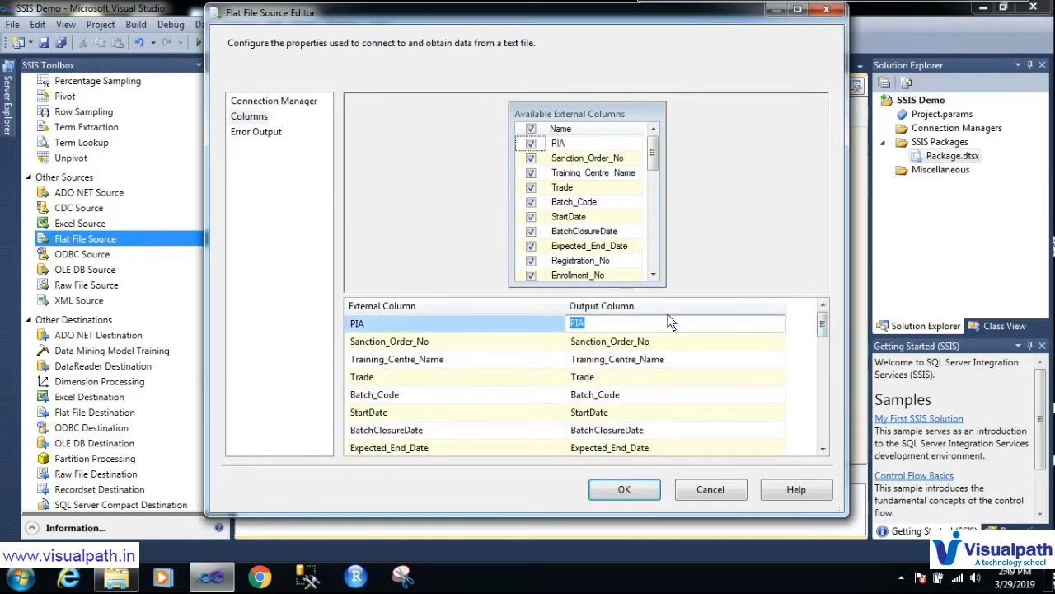
left_click(684, 284)
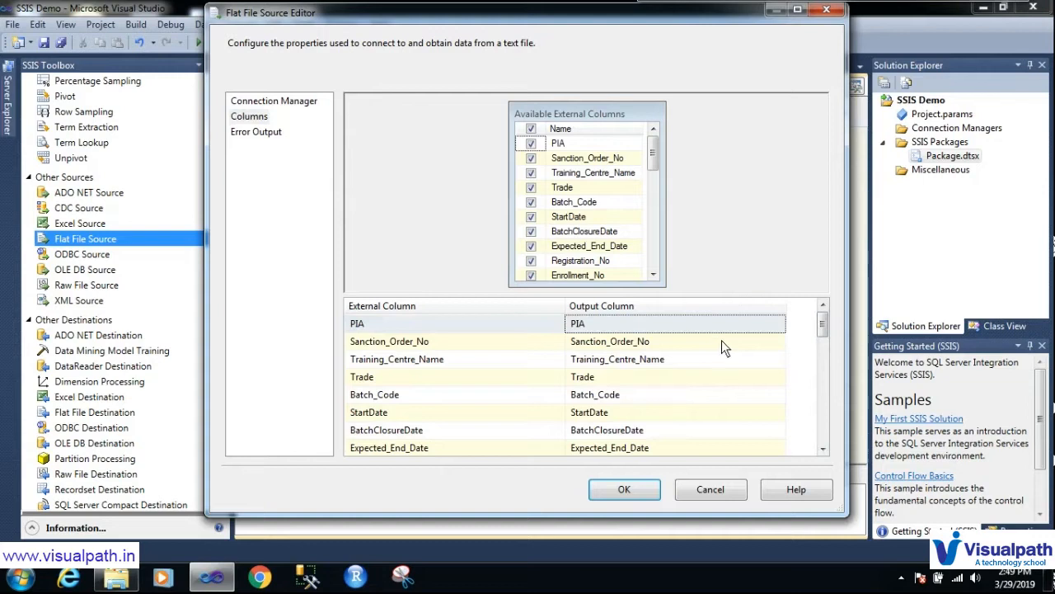
mouse_move(722, 341)
left_click(624, 489)
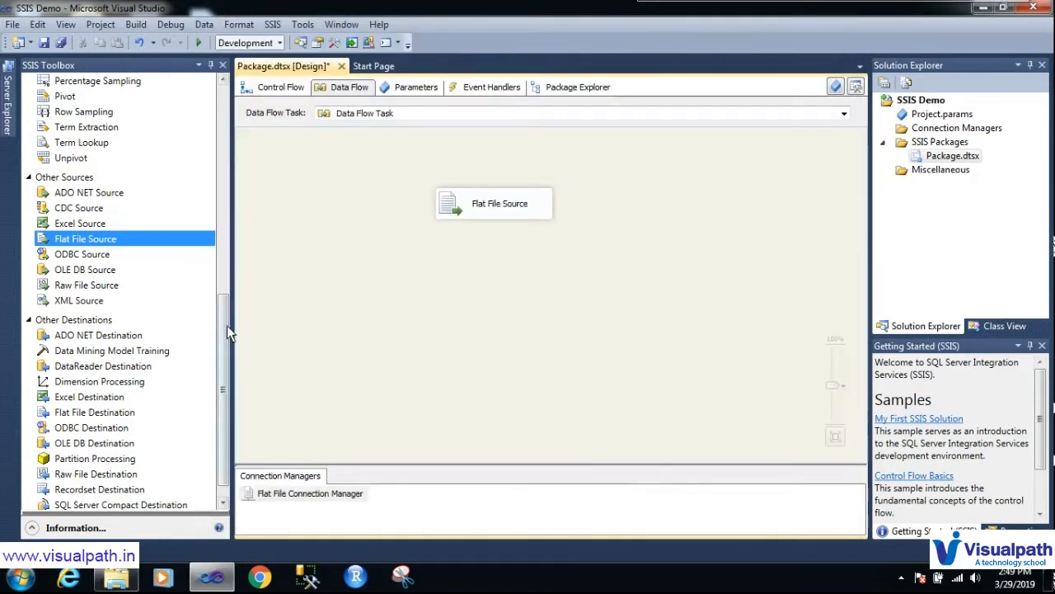
Step: Place an OLE DB Destination from the SSIS Toolbox on the data flow canvas
left_click_drag(225, 327, 226, 364)
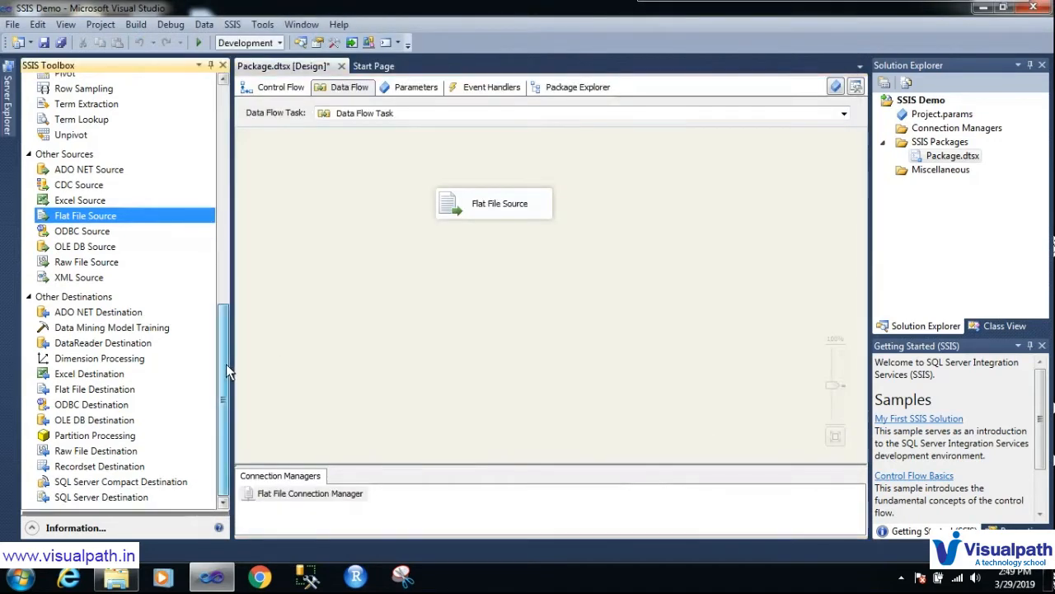
left_click(102, 421)
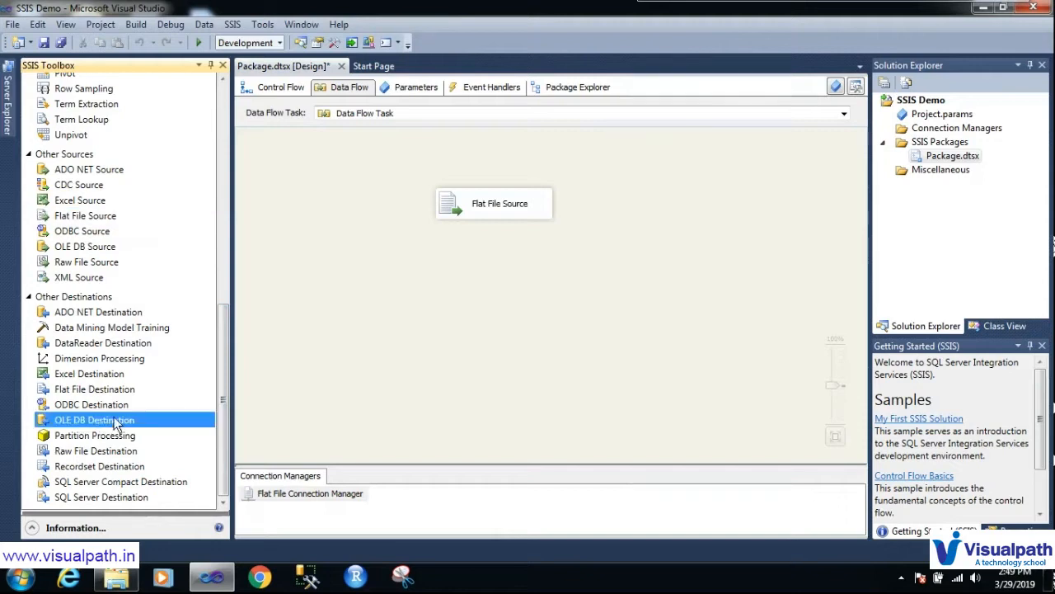
left_click(441, 307)
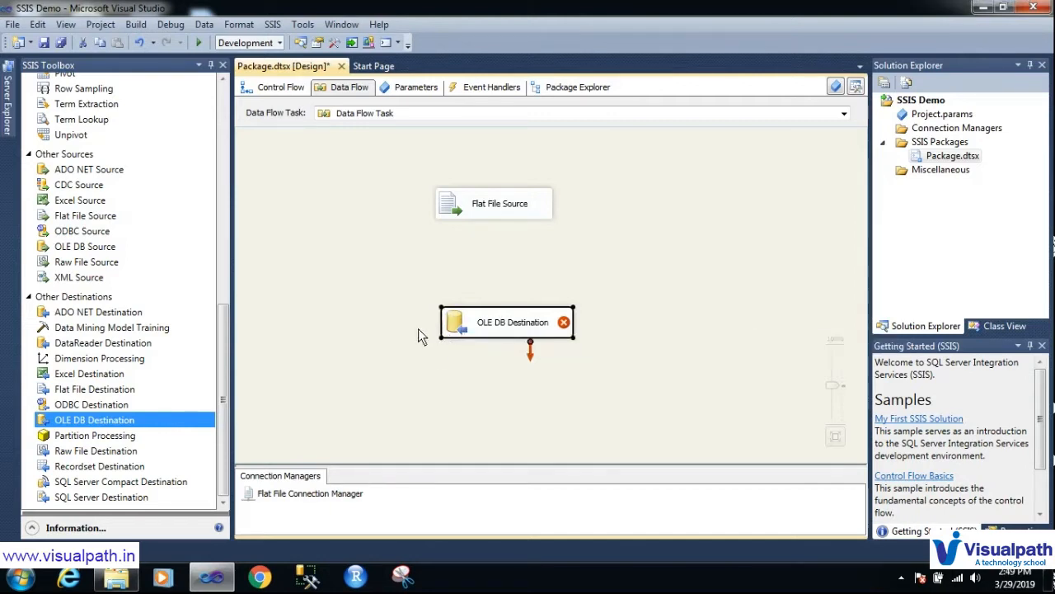
key("ctrl+shift+d")
mouse_move(471, 295)
left_mouse_down()
mouse_move(407, 325)
mouse_move(624, 330)
mouse_move(432, 287)
left_mouse_up()
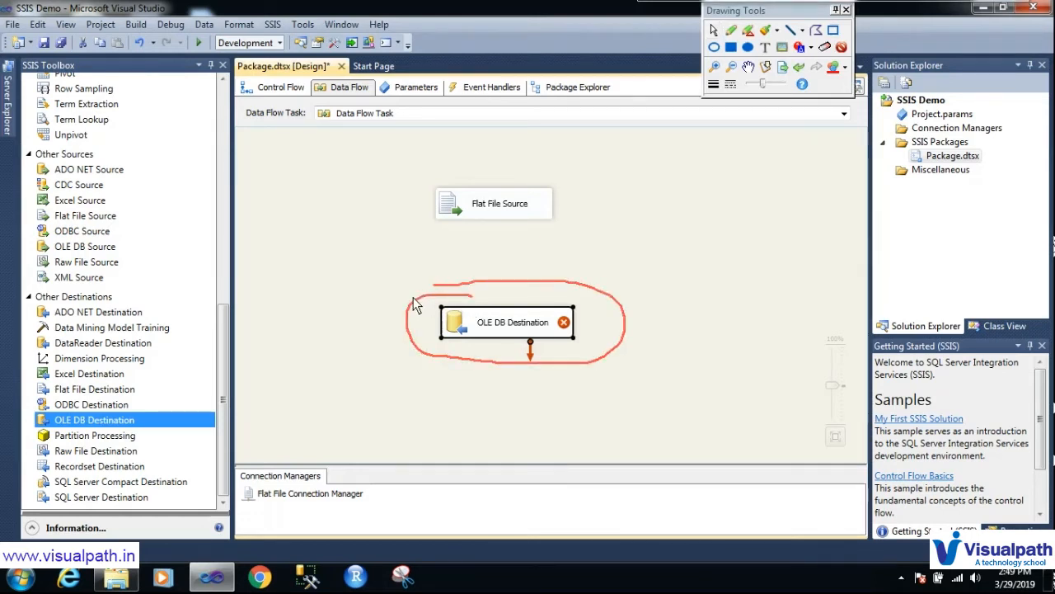
key("Escape")
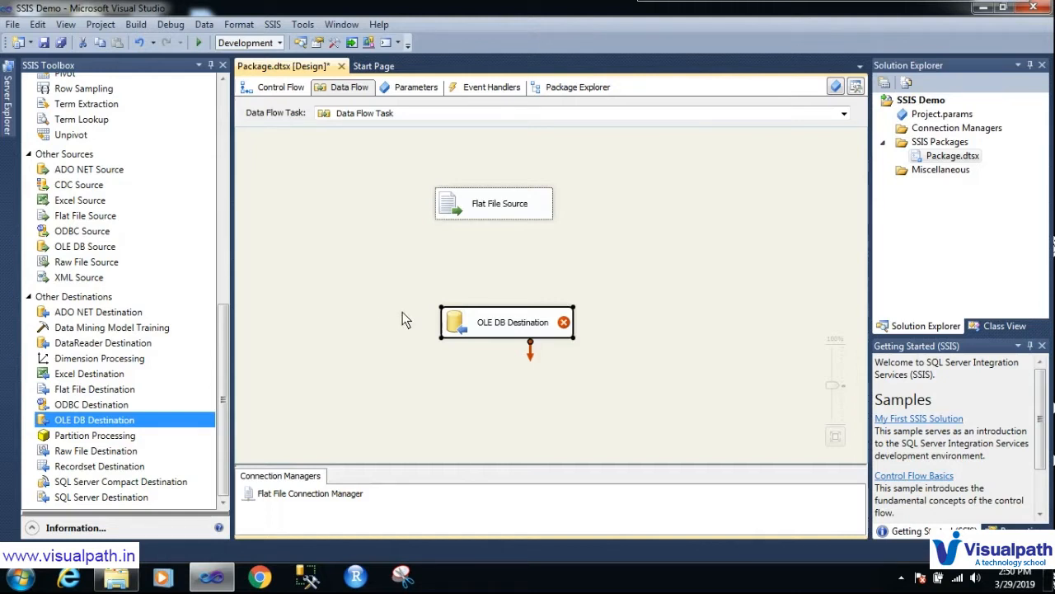
Step: Connect the Flat File Source output to the OLE DB Destination and open its editor
left_click(518, 212)
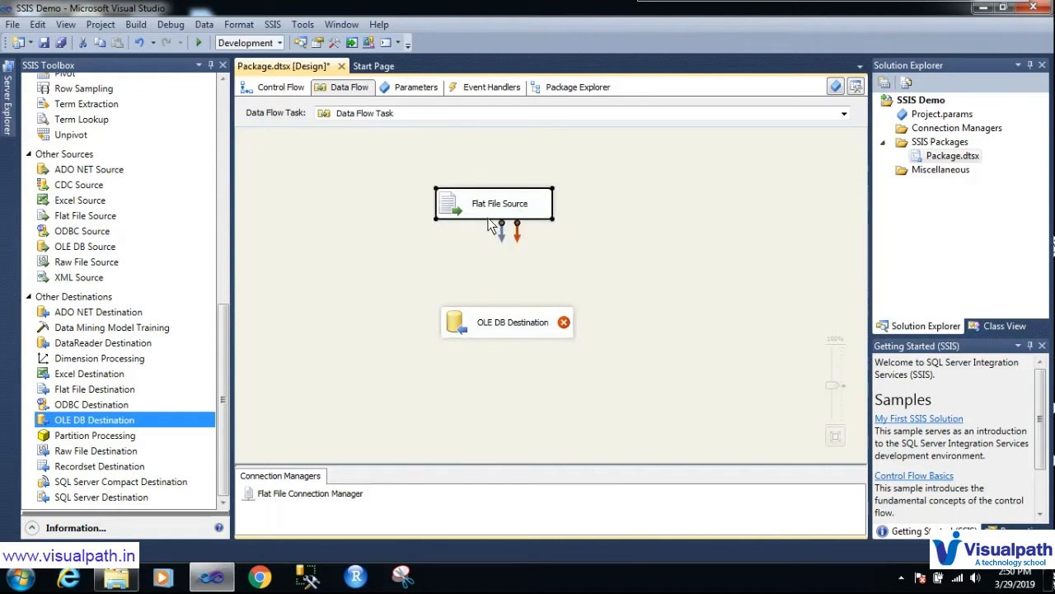
left_click_drag(502, 233, 515, 324)
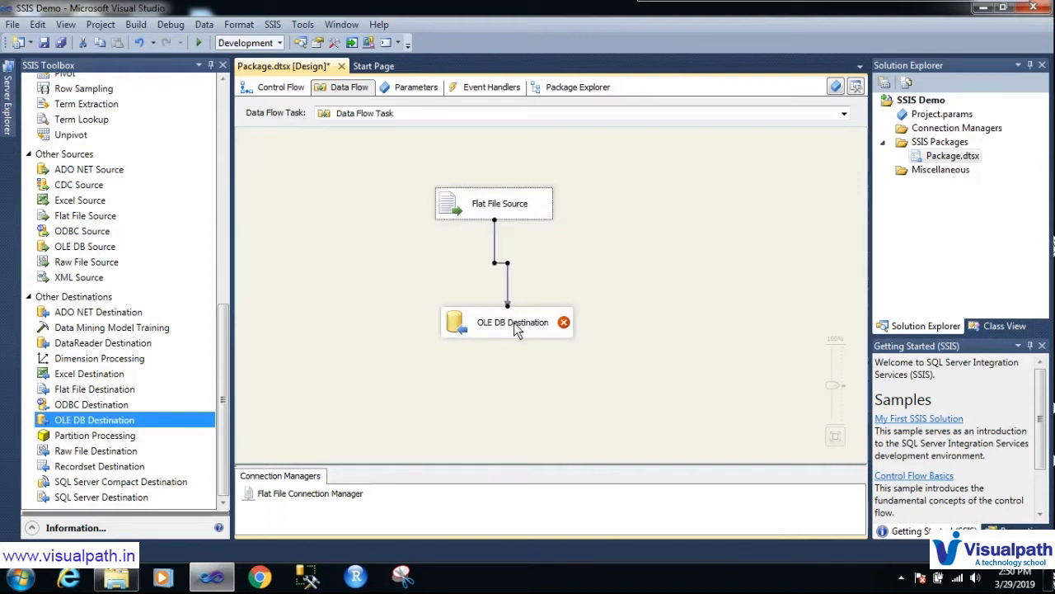
left_click(466, 316)
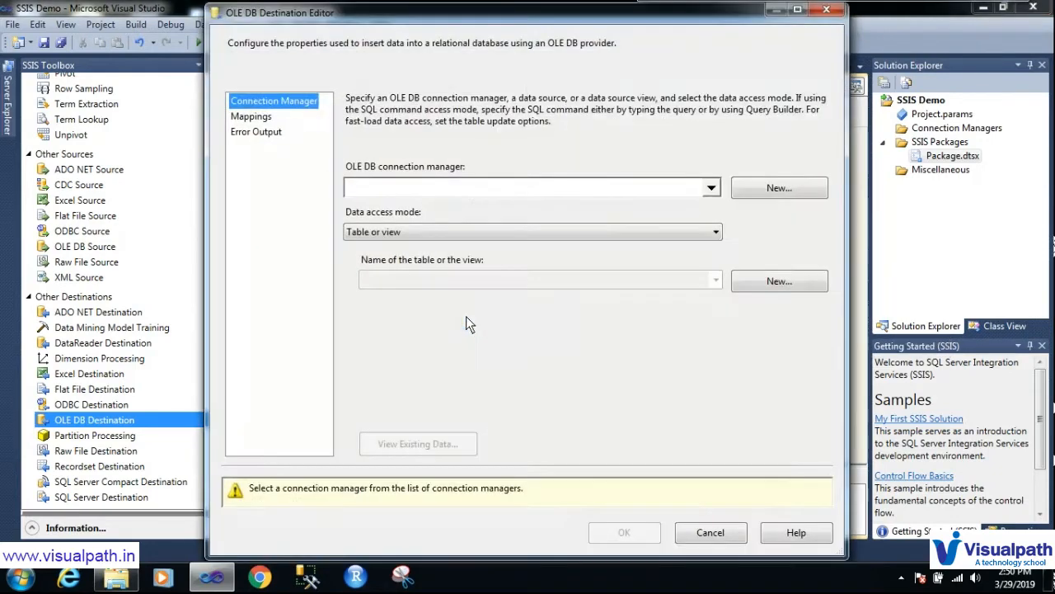
Step: Delete the old demo database connection and begin a new OLE DB connection, noting the Server name field
left_click(788, 189)
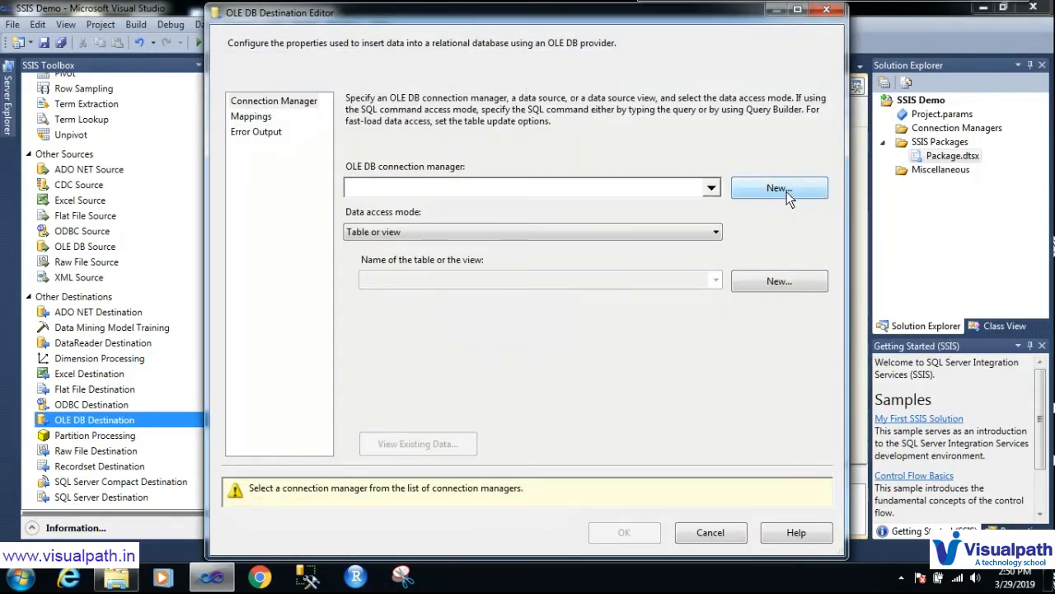
left_click(478, 198)
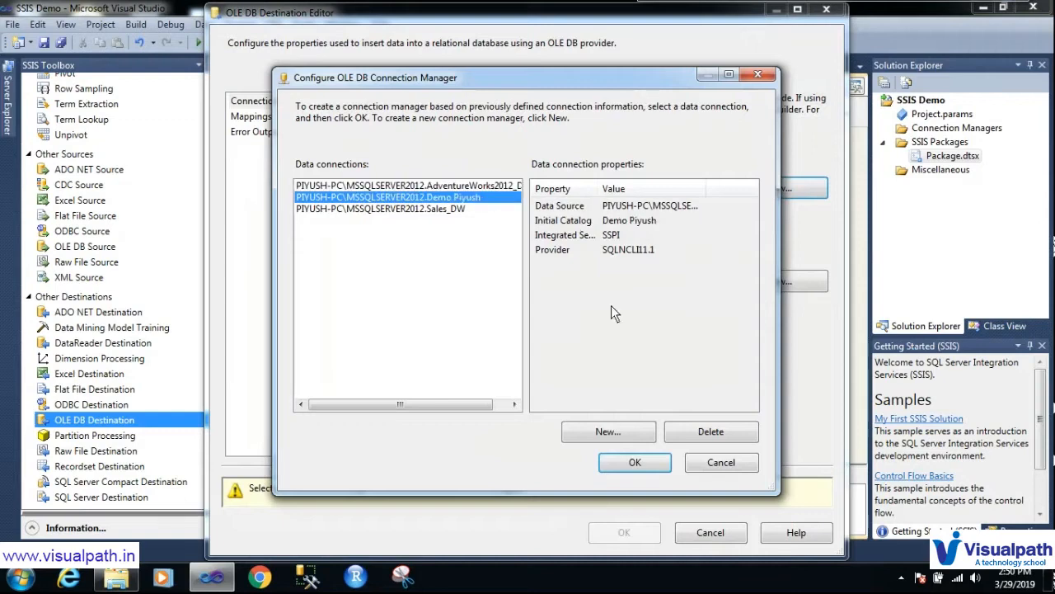
left_click(711, 430)
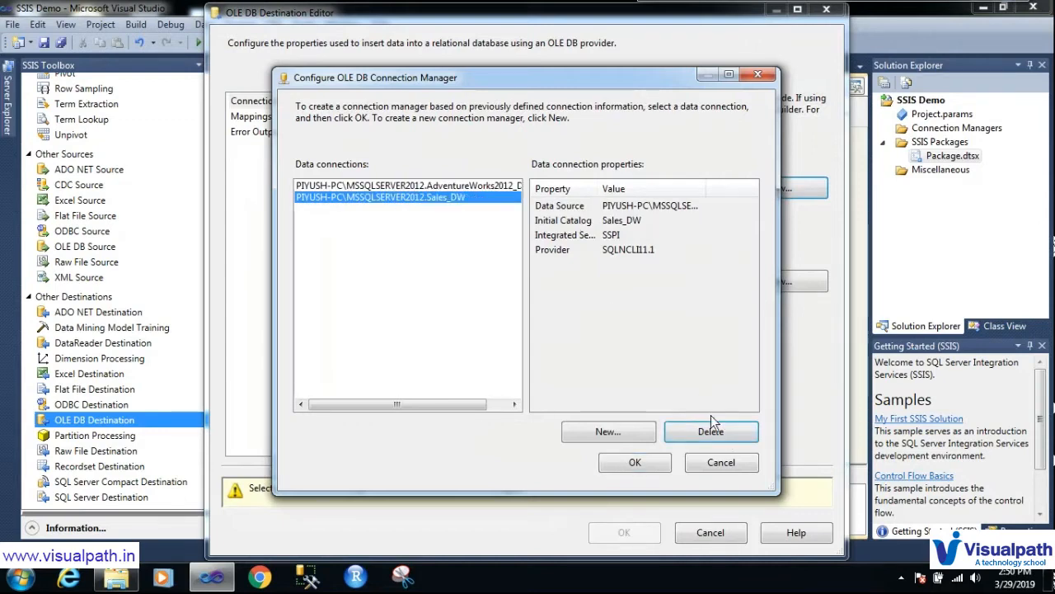
left_click(640, 435)
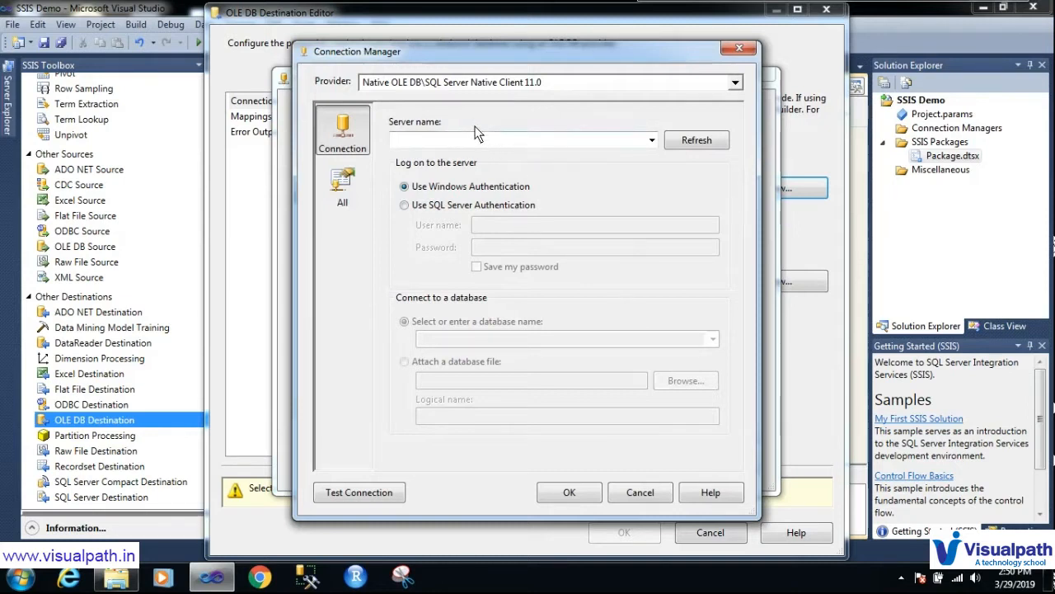
key("ctrl+shift+d")
mouse_move(413, 112)
left_mouse_down()
mouse_move(396, 142)
mouse_move(372, 117)
left_mouse_up()
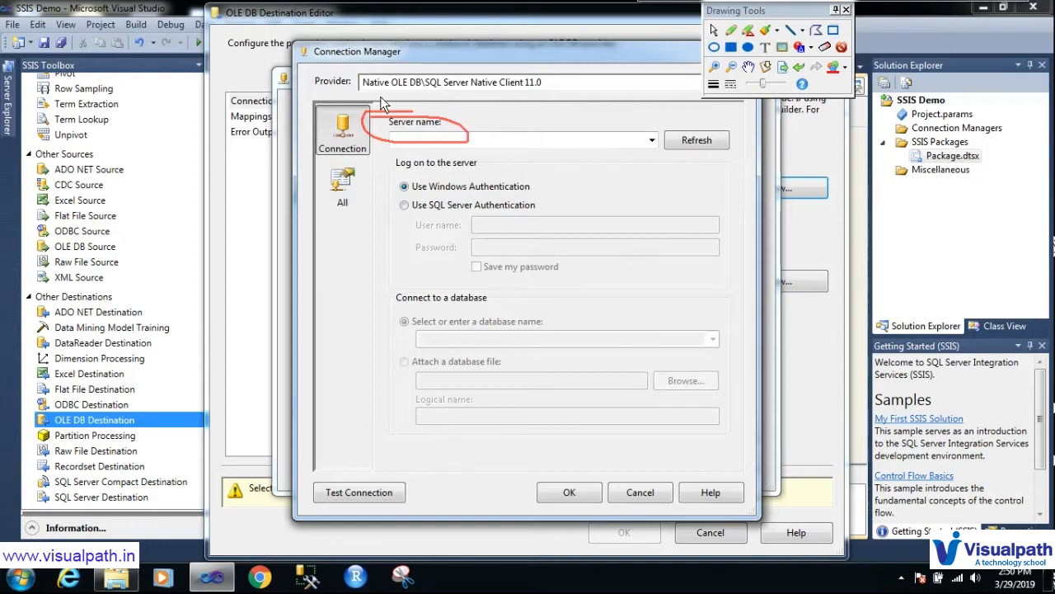
key("ctrl+shift+d")
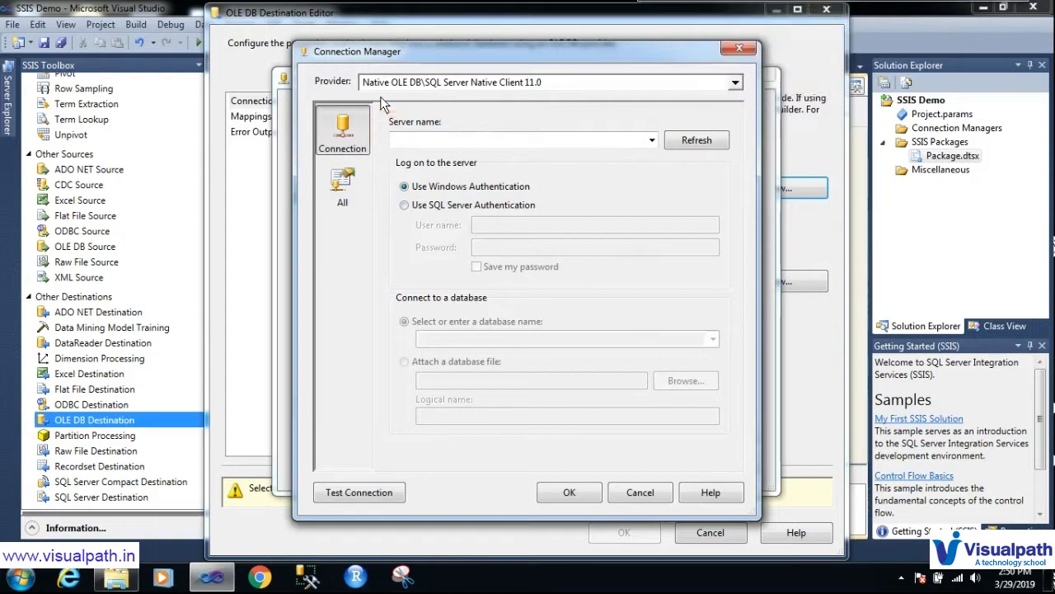
Step: Paste the SQL Server 2012 instance name from Management Studio into the new connection's Server name
left_click(306, 576)
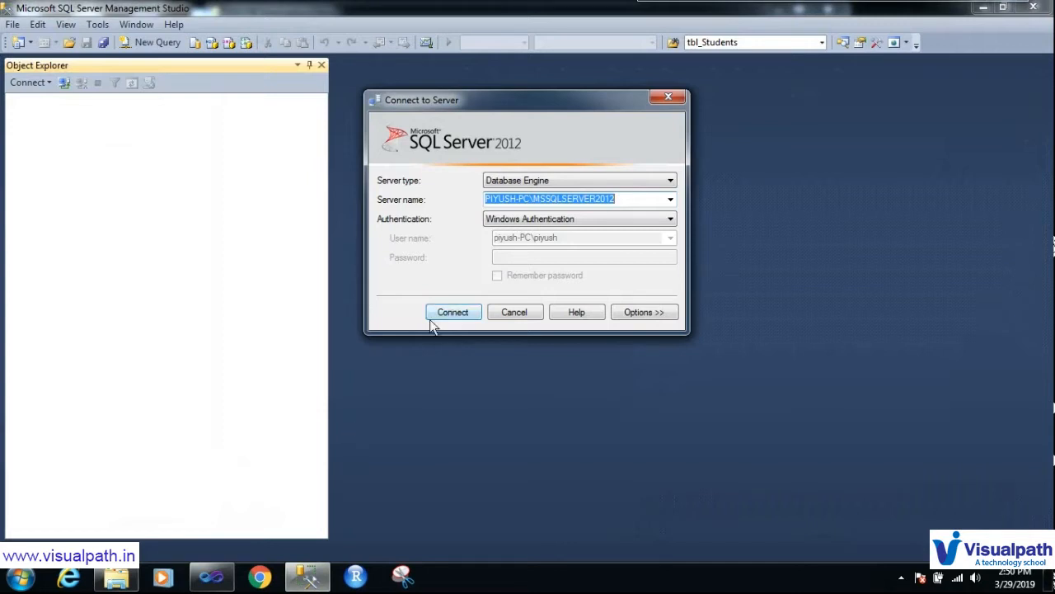
mouse_move(388, 188)
left_mouse_down()
mouse_move(361, 209)
mouse_move(634, 211)
mouse_move(575, 179)
mouse_move(410, 187)
mouse_move(381, 200)
left_mouse_up()
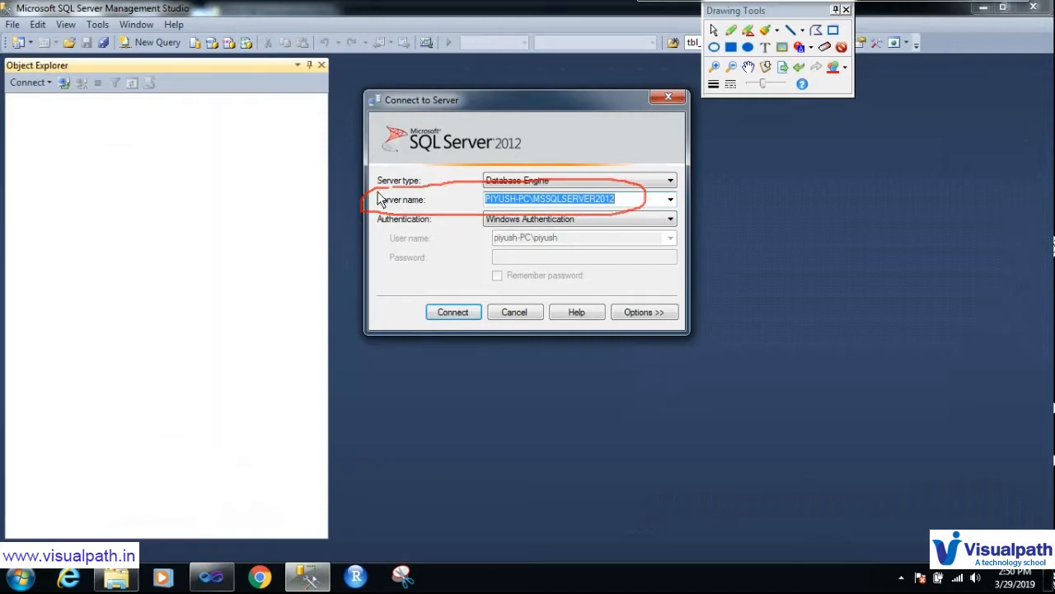
key("Escape")
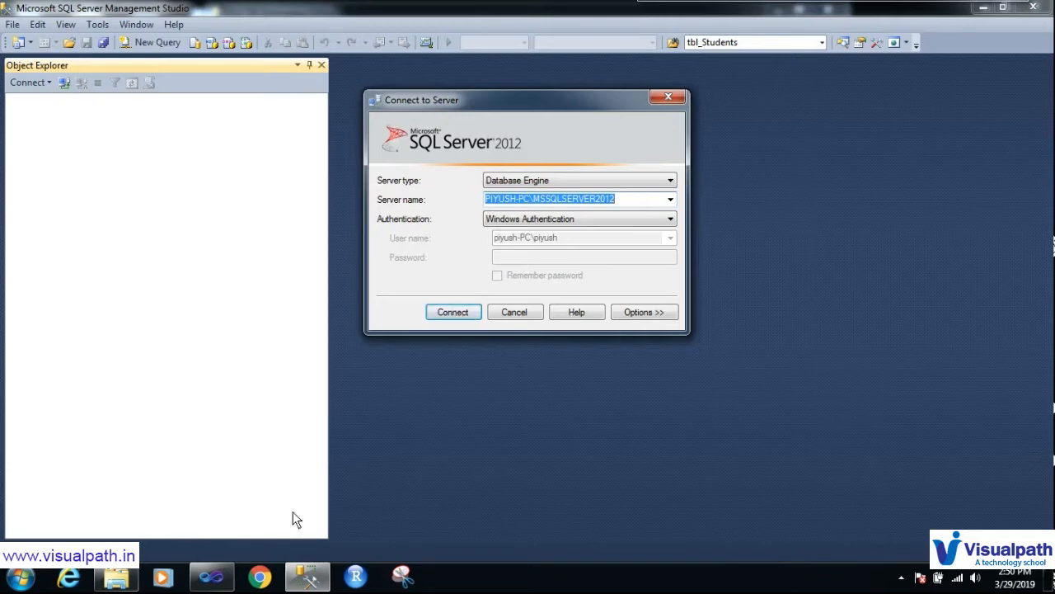
left_click(211, 575)
left_click(480, 144)
type("PIYUSH-PC\\MSSQLSERVER2012")
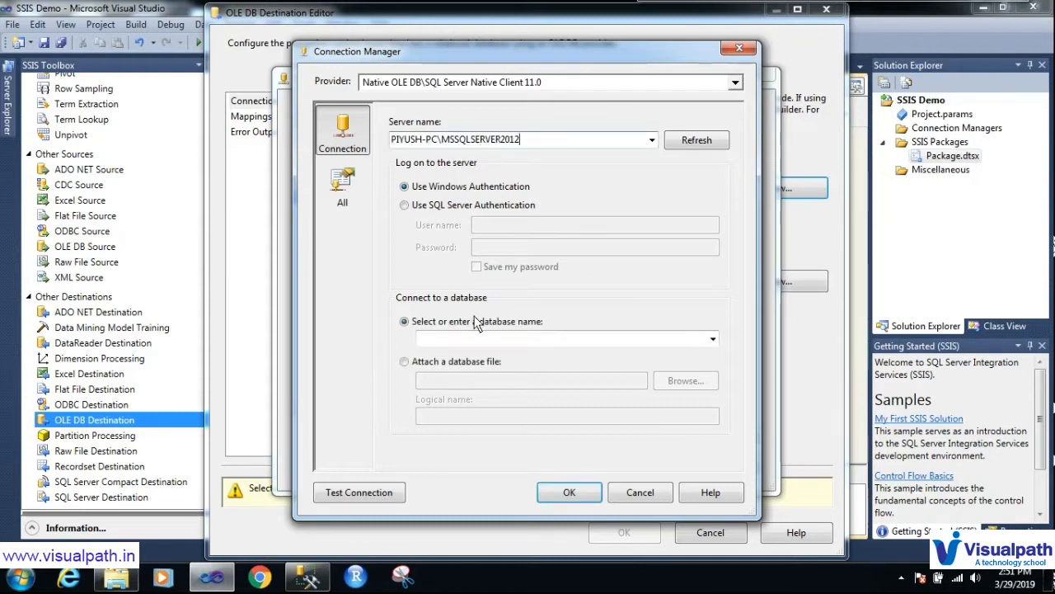
Step: Select the demo database from the connection's database list
key("ctrl+2")
mouse_move(427, 306)
left_mouse_down()
mouse_move(383, 328)
mouse_move(560, 305)
mouse_move(376, 301)
left_mouse_up()
mouse_move(691, 355)
left_mouse_down()
mouse_move(726, 318)
mouse_move(693, 351)
mouse_move(697, 331)
left_mouse_up()
key("Escape")
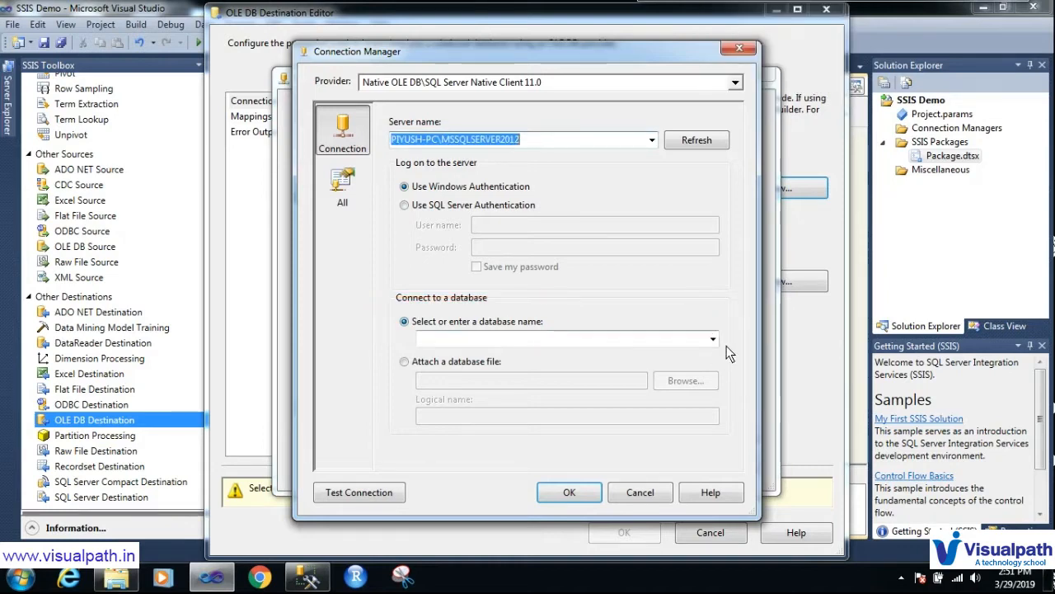
left_click(713, 339)
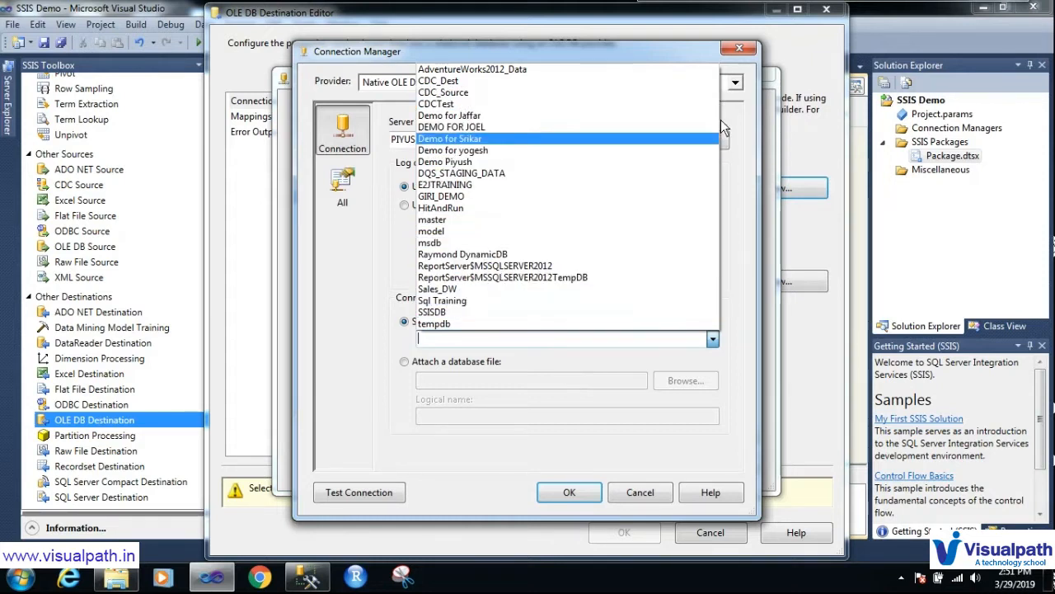
left_click(481, 160)
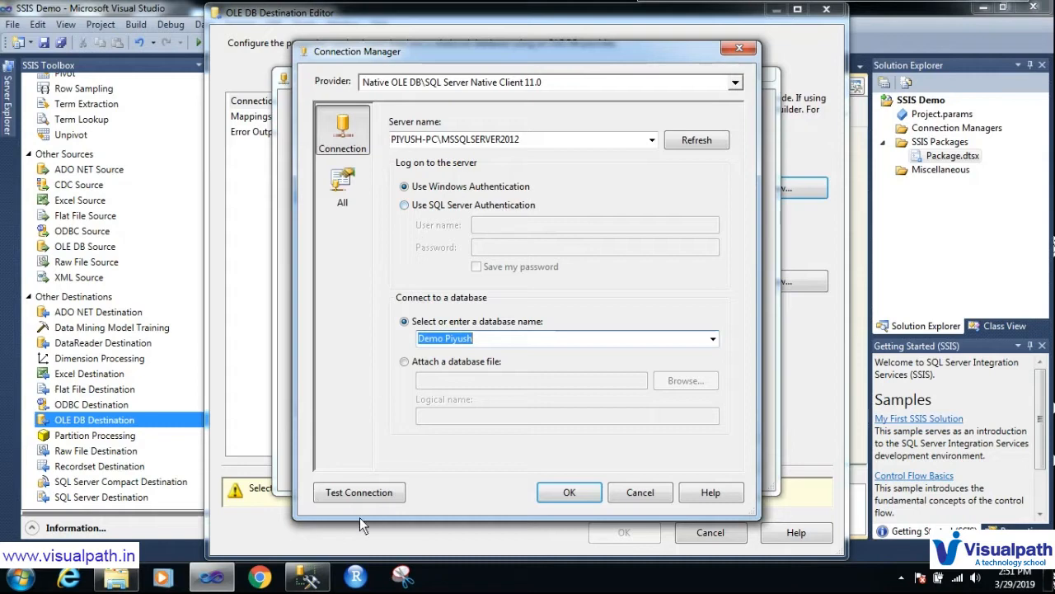
Step: Test the demo database connection successfully and save it
left_click(362, 496)
left_click(747, 307)
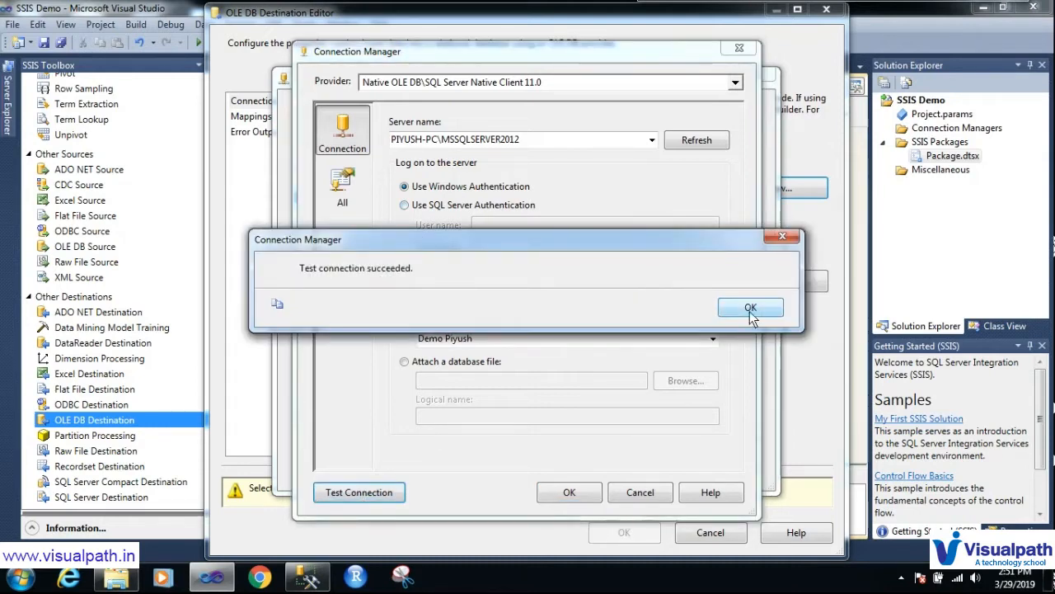
left_click(569, 493)
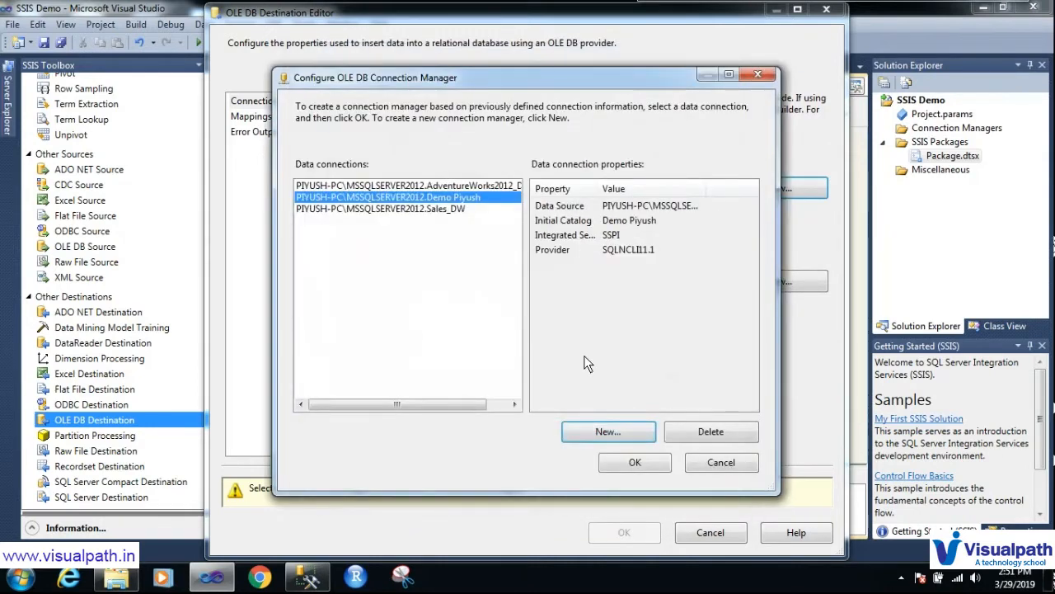
Step: Assign the new demo database connection to the OLE DB Destination and bring up the new table script
left_click(657, 464)
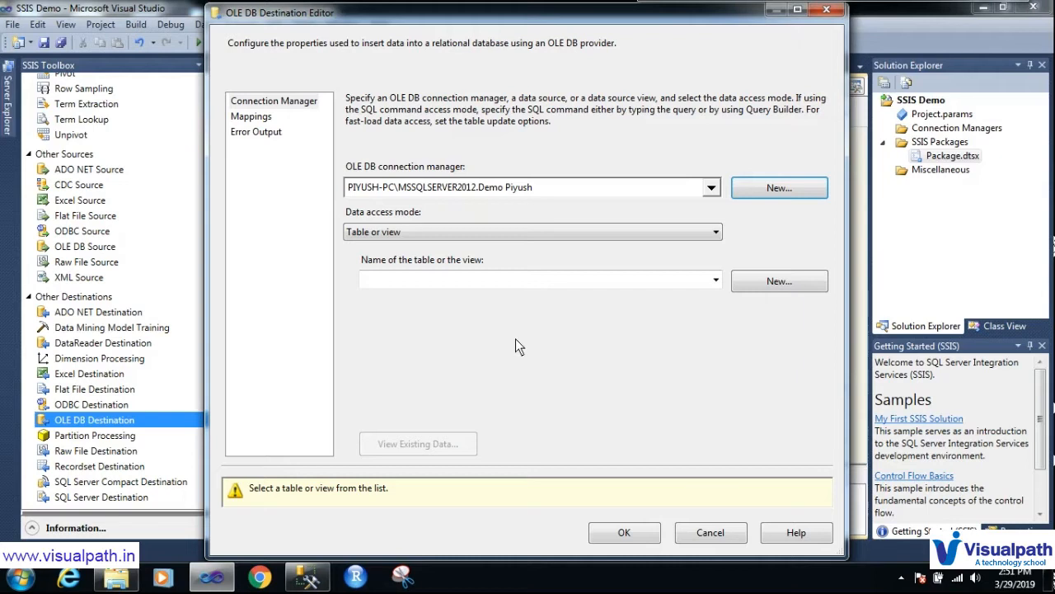
key("ctrl+shift+d")
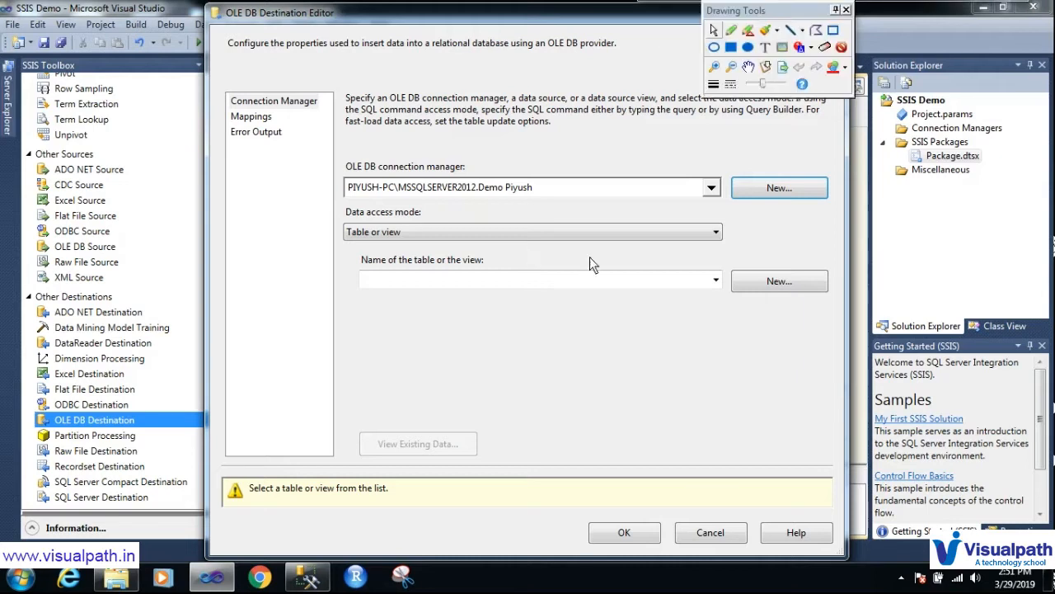
mouse_move(708, 270)
left_mouse_down()
mouse_move(722, 260)
mouse_move(707, 309)
left_mouse_up()
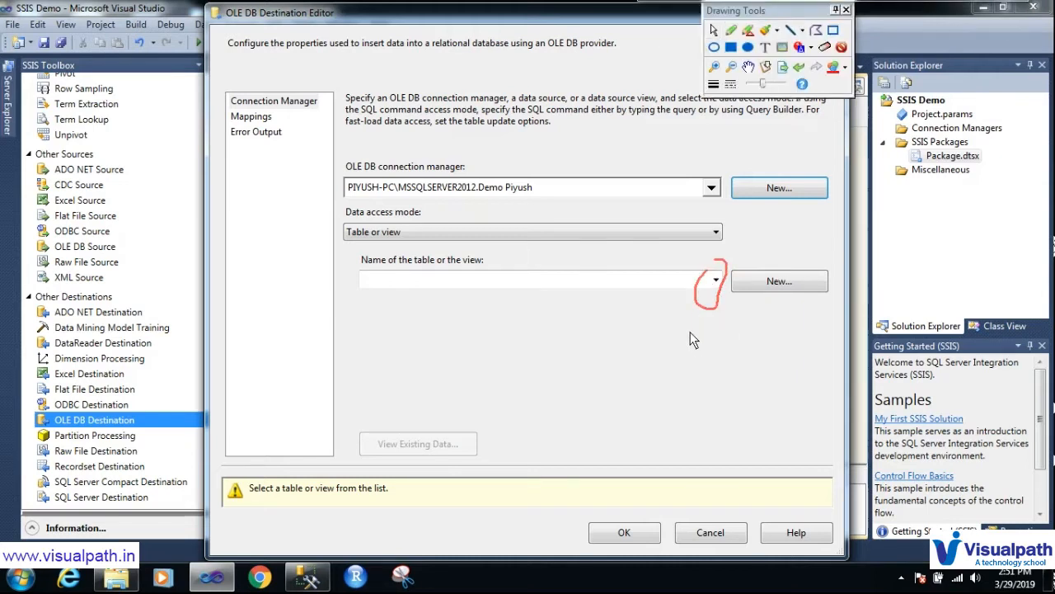
key("ctrl+shift+d")
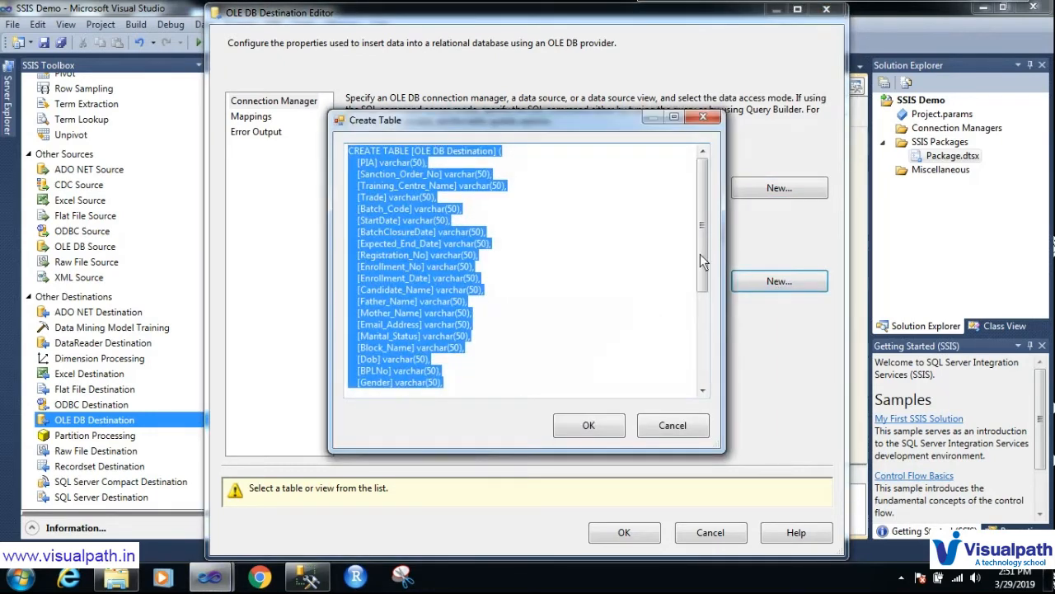
Step: Rename the table in the CREATE TABLE script to FlatfileOutputSSISDemo and create it
left_click(387, 161)
left_click_drag(348, 151, 410, 162)
left_click_drag(702, 200, 682, 171)
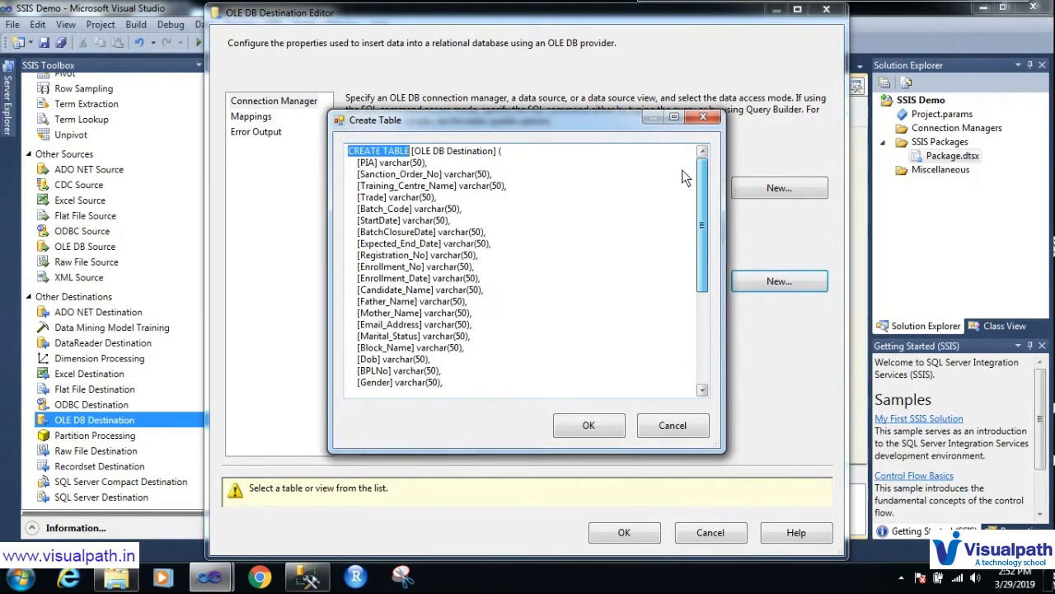
left_click_drag(496, 152, 414, 153)
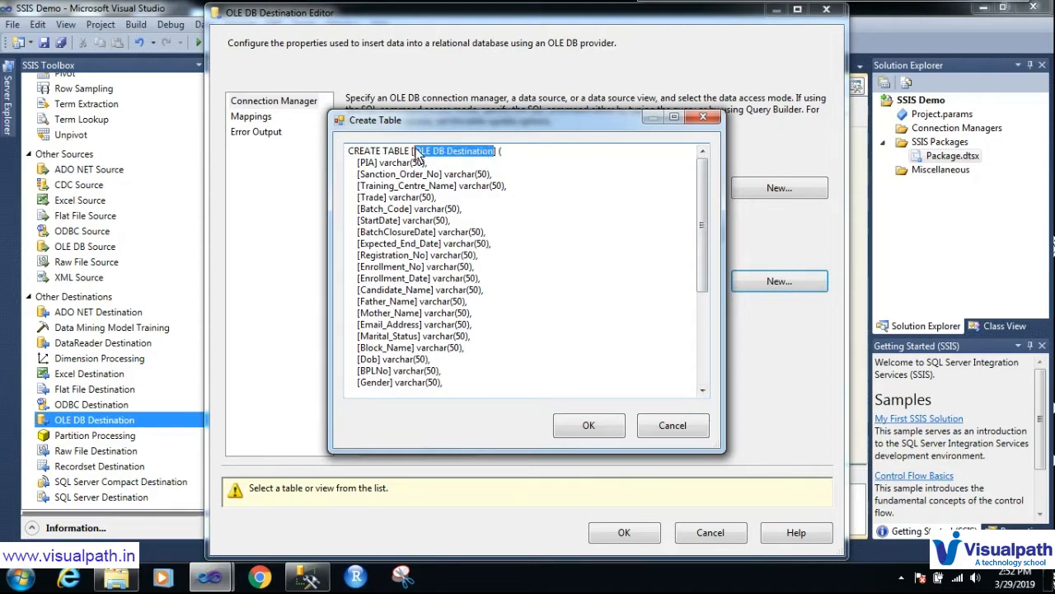
type("Flat")
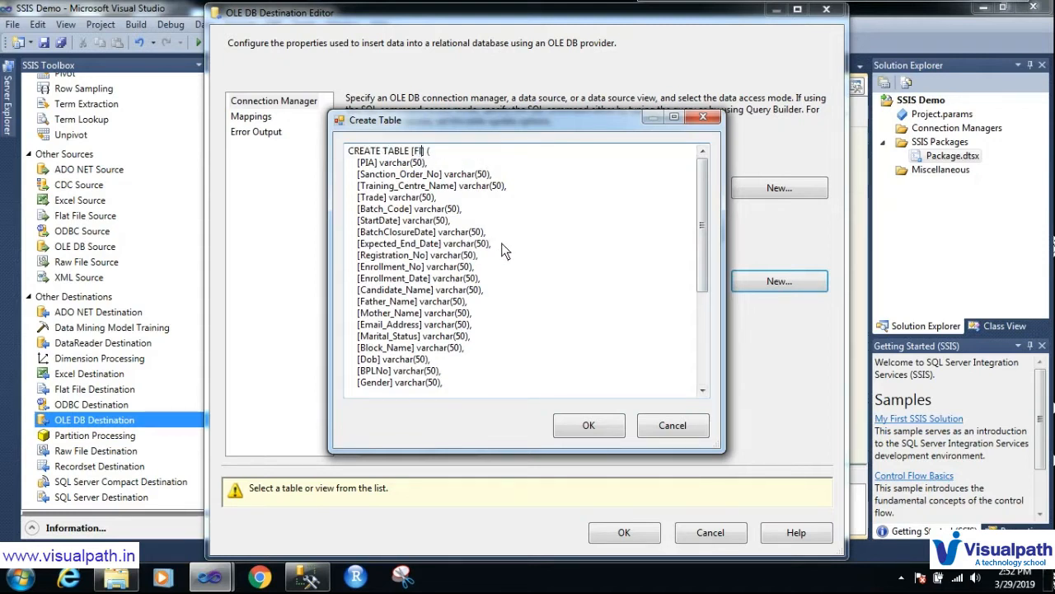
type("file")
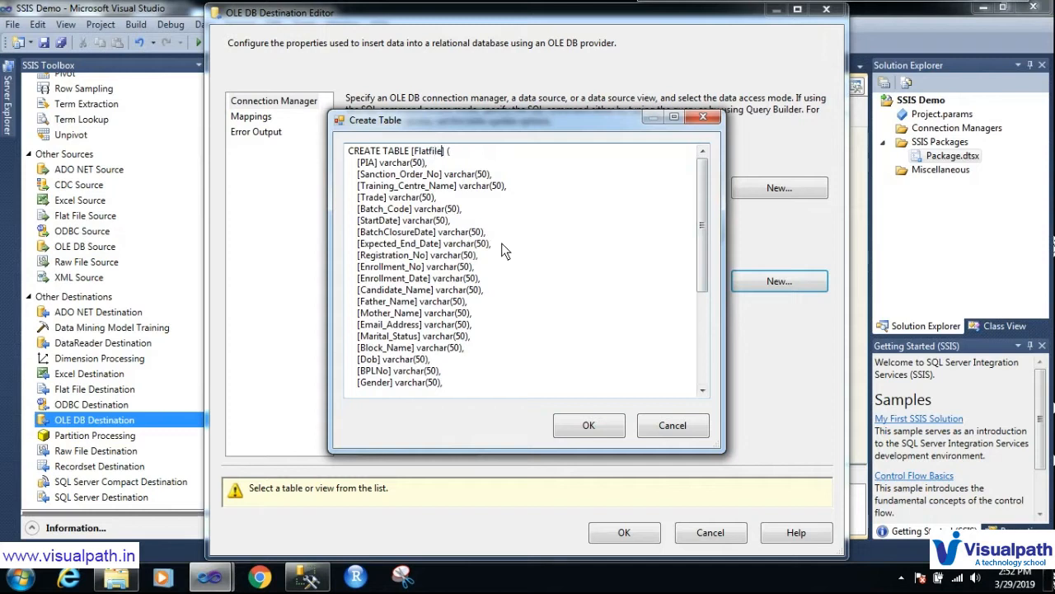
type("OutputSSISDemo")
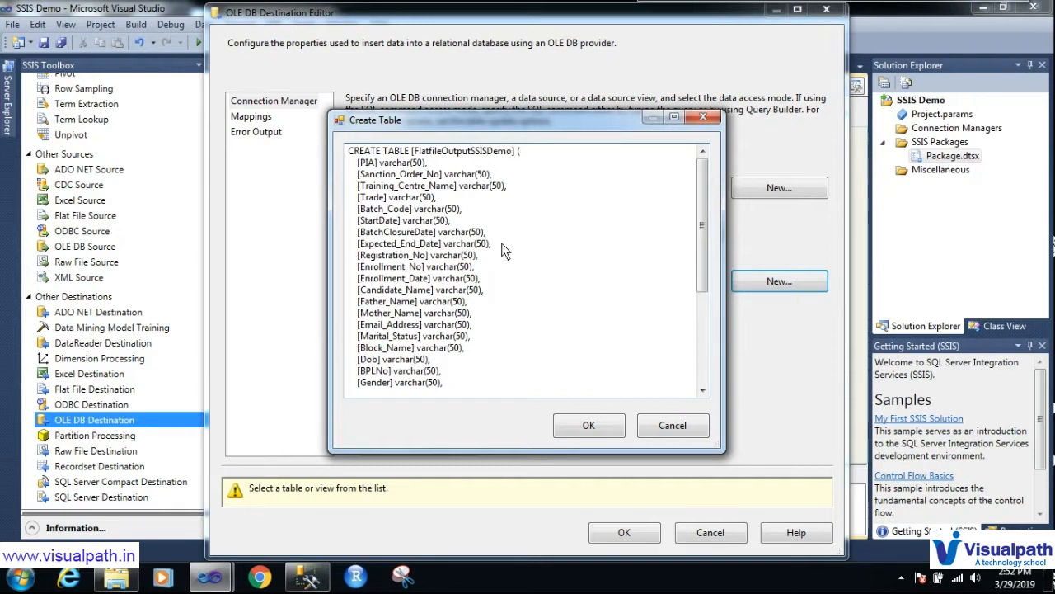
left_click(609, 432)
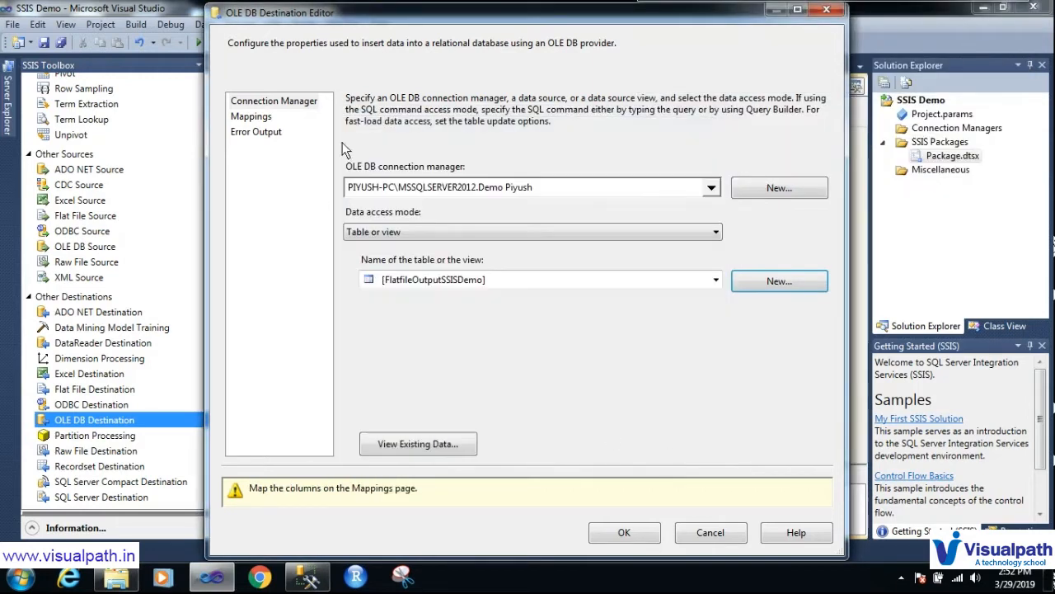
Step: Check on the Mappings page that PIA through Training_Nature map to same-named table columns
left_click(252, 119)
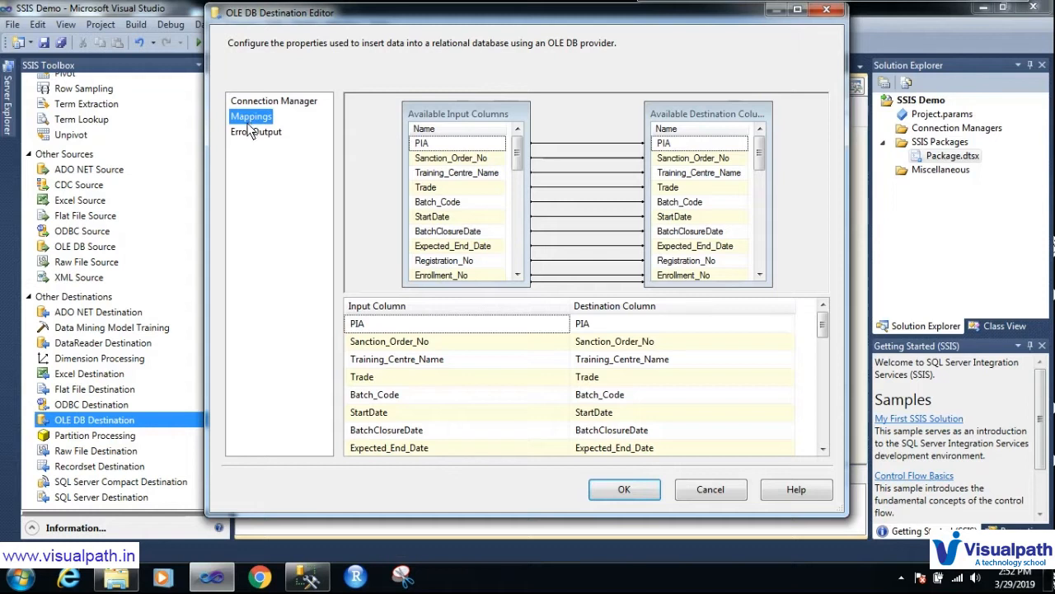
key("ctrl+shift+d")
mouse_move(361, 285)
left_mouse_down()
mouse_move(322, 304)
mouse_move(368, 315)
mouse_move(417, 298)
mouse_move(352, 293)
left_mouse_up()
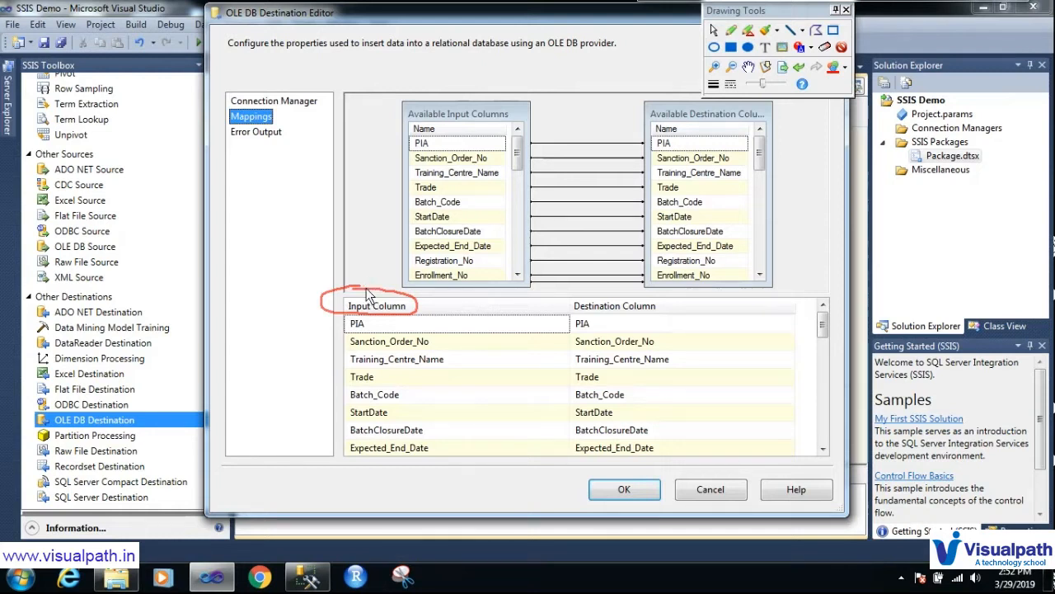
mouse_move(365, 248)
left_mouse_down()
mouse_move(372, 293)
mouse_move(382, 276)
left_mouse_up()
mouse_move(588, 300)
left_mouse_down()
mouse_move(559, 318)
mouse_move(668, 320)
mouse_move(619, 295)
mouse_move(578, 298)
left_mouse_up()
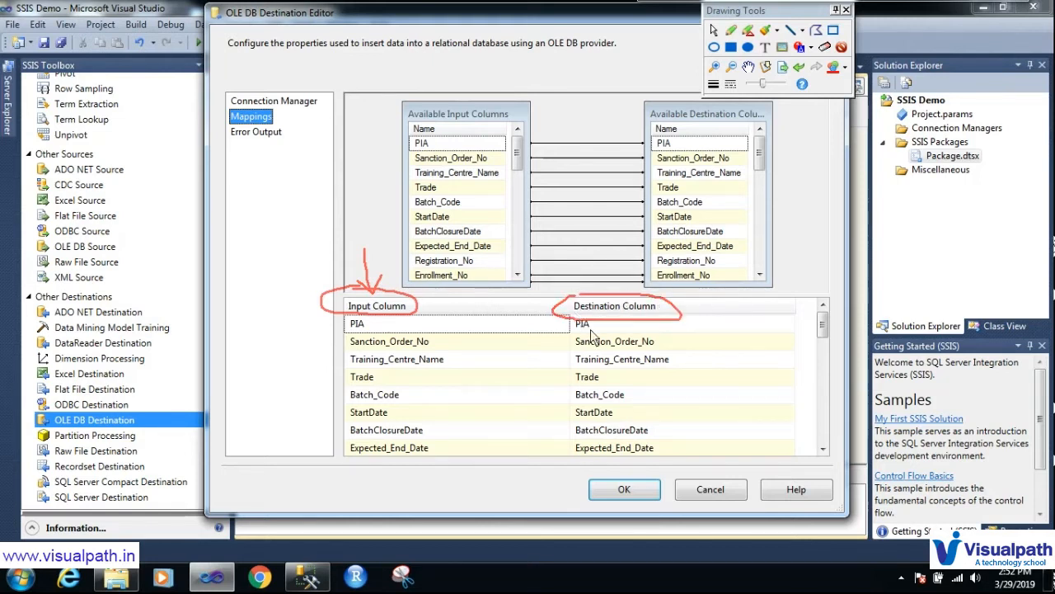
mouse_move(567, 309)
left_mouse_down()
mouse_move(592, 340)
mouse_move(569, 313)
left_mouse_up()
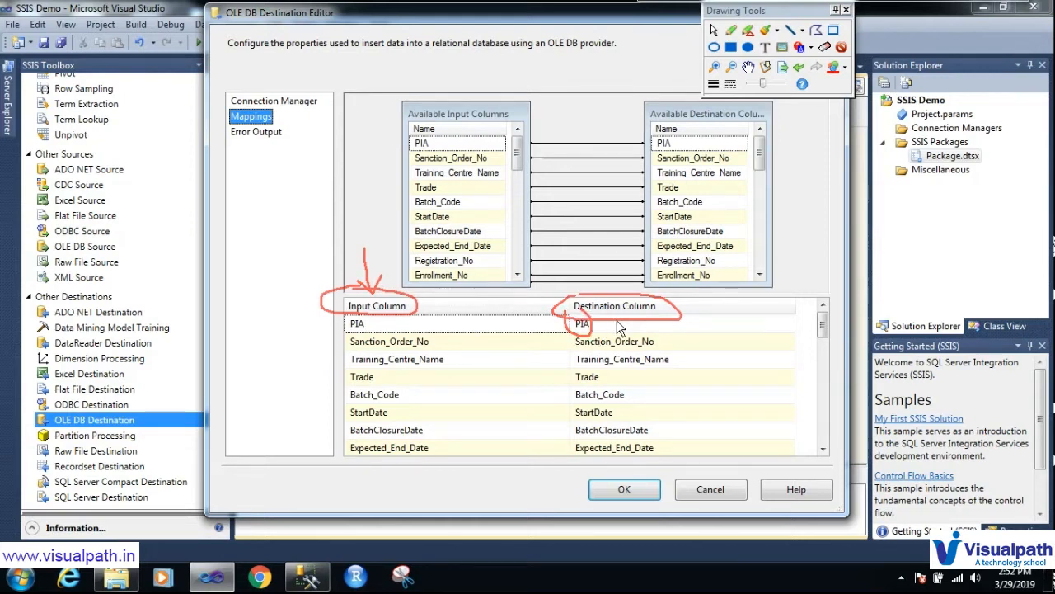
key("Escape")
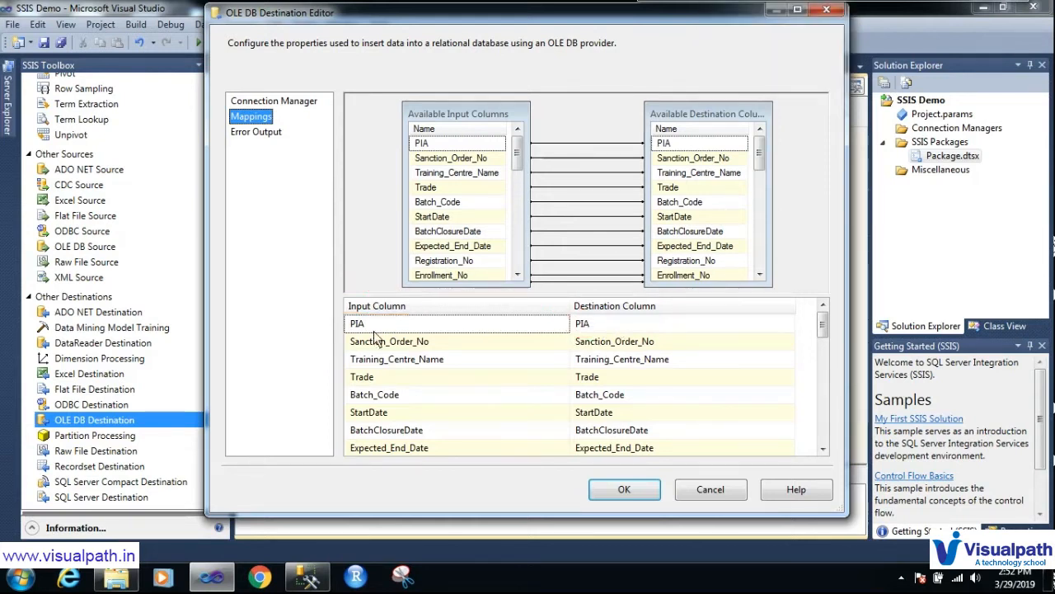
mouse_move(358, 328)
mouse_move(583, 328)
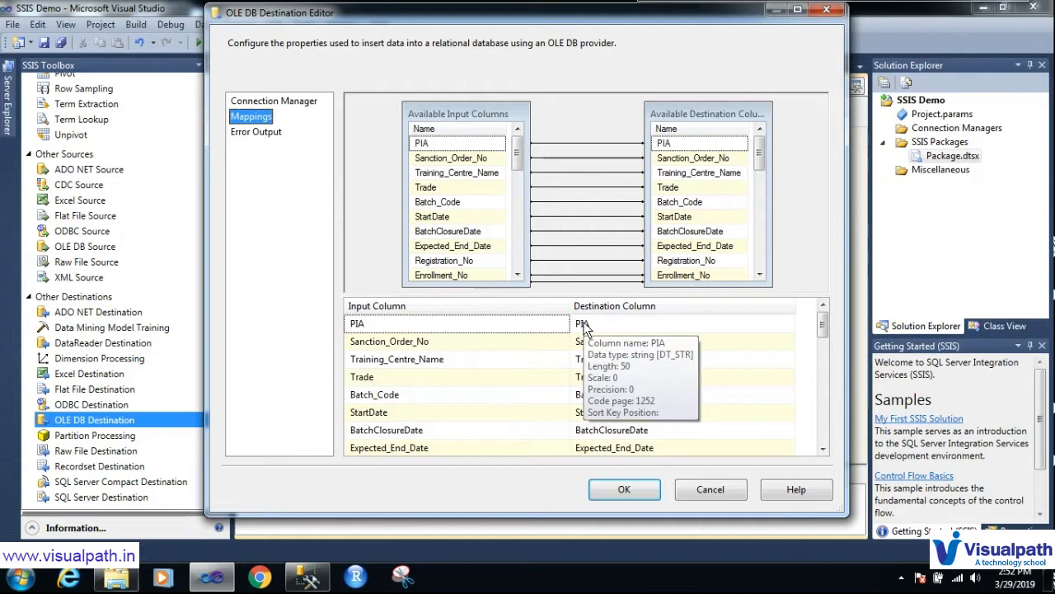
left_click_drag(822, 327, 842, 446)
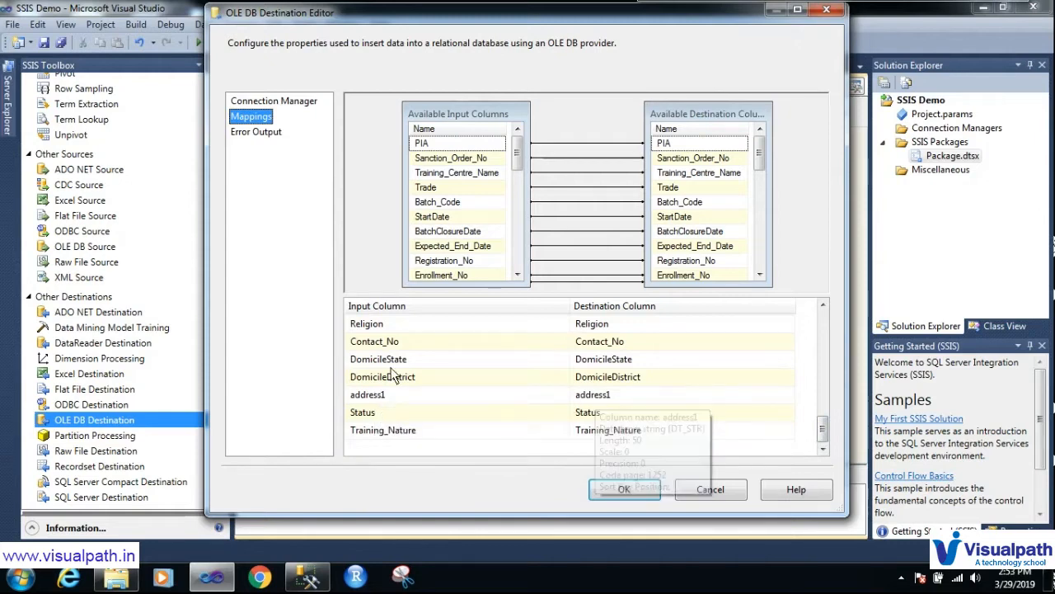
Step: Accept the OLE DB Destination settings, save the SSIS Demo package and start debugging it
left_click(624, 489)
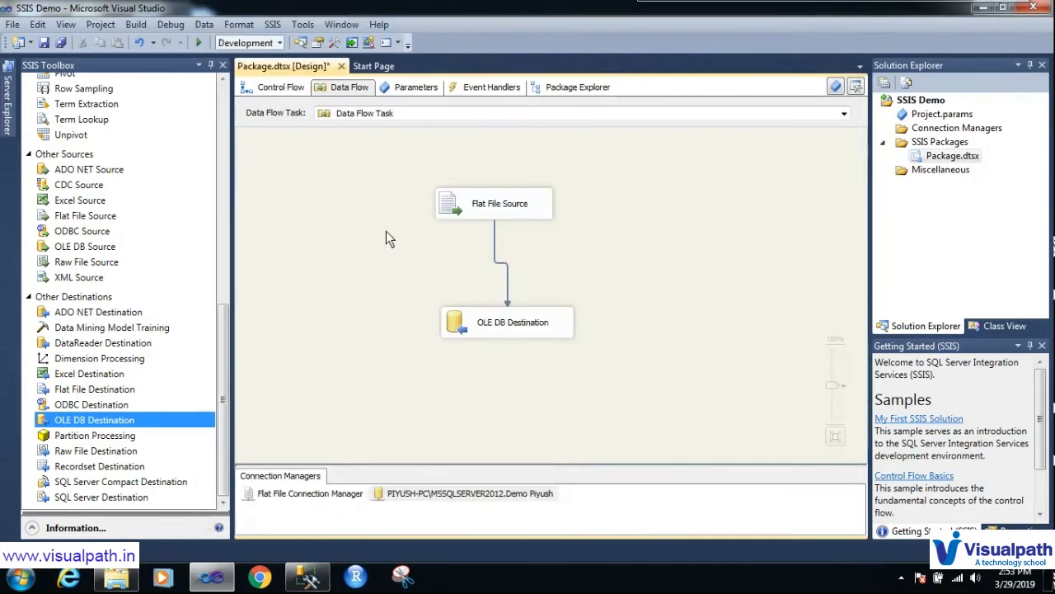
mouse_move(426, 183)
left_mouse_down()
mouse_move(397, 281)
mouse_move(608, 188)
mouse_move(376, 238)
left_mouse_up()
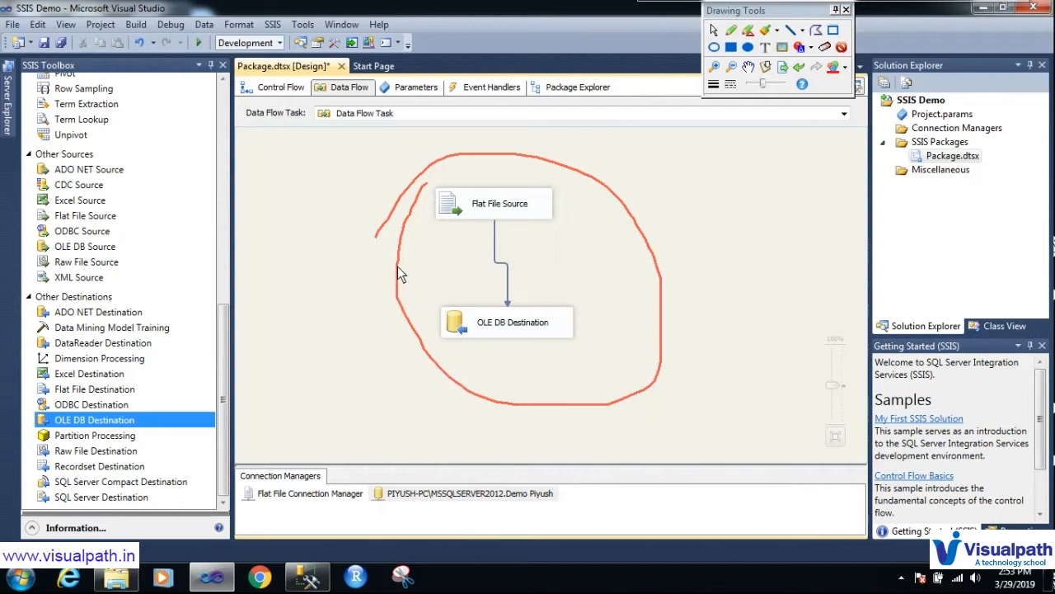
key("Escape")
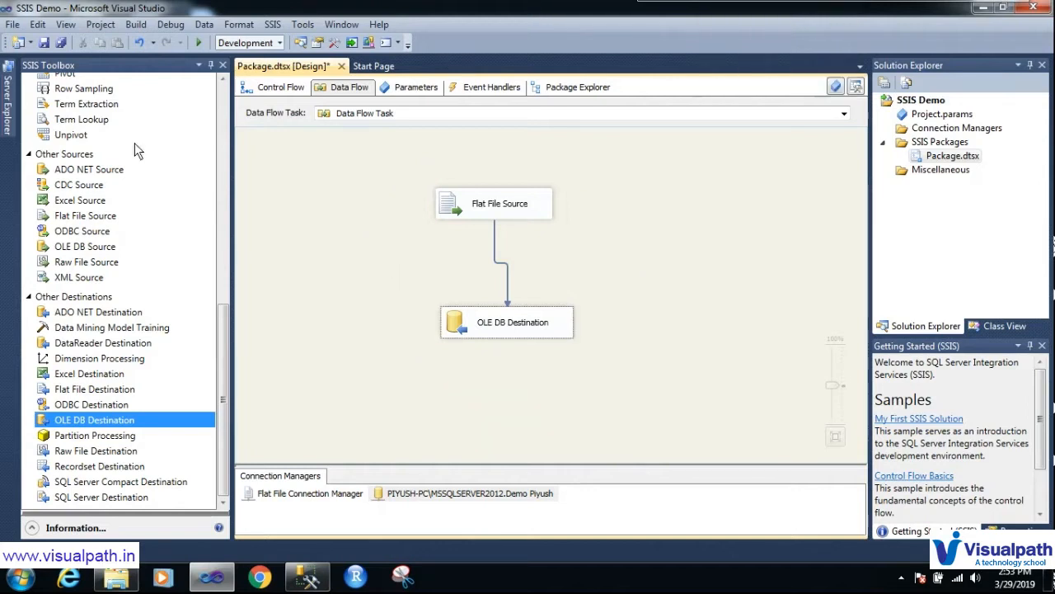
key("ctrl+s")
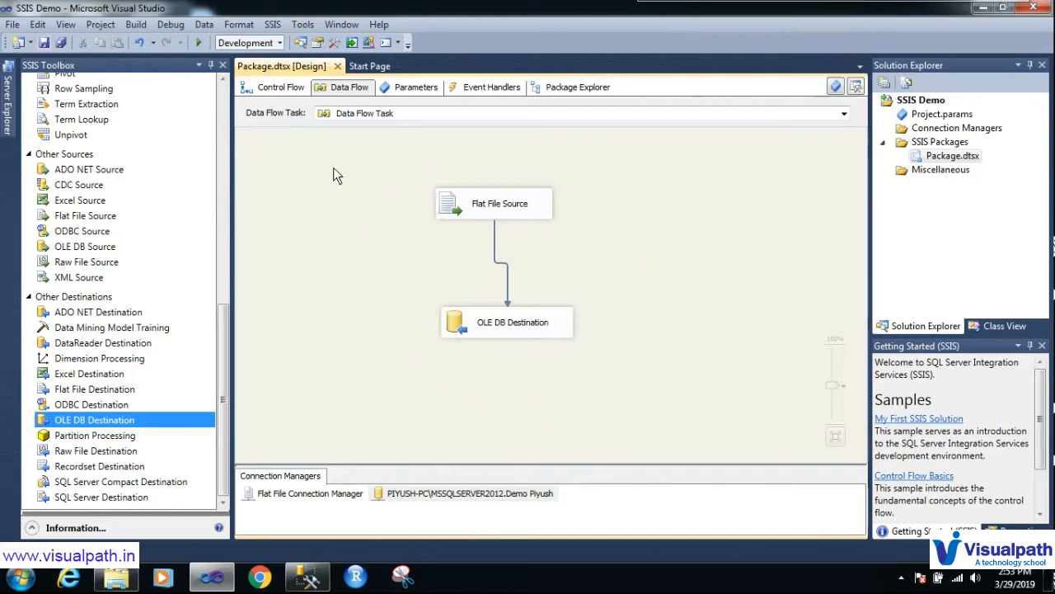
left_click(200, 43)
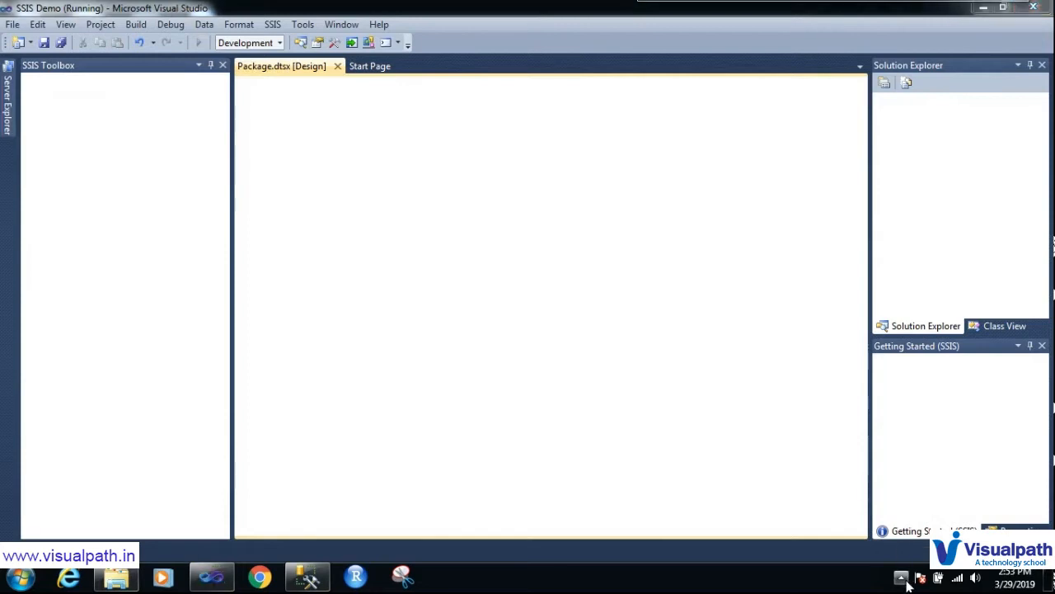
Step: Let the package run finish and inspect the error reported at the Flat File Source
left_click(904, 579)
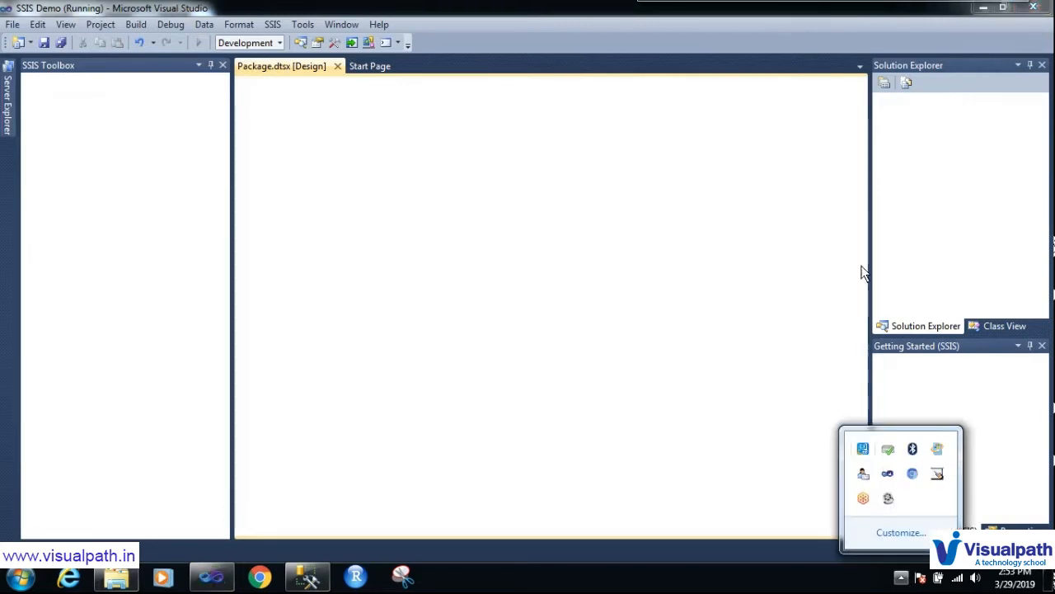
left_click(837, 220)
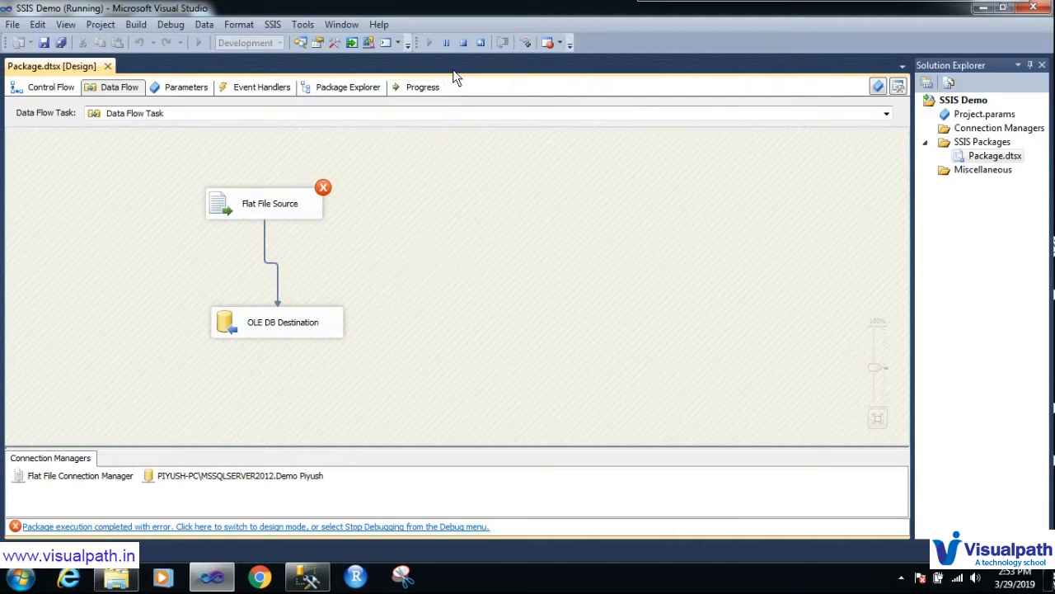
Step: Stop debugging the SSIS Demo package
left_click(464, 42)
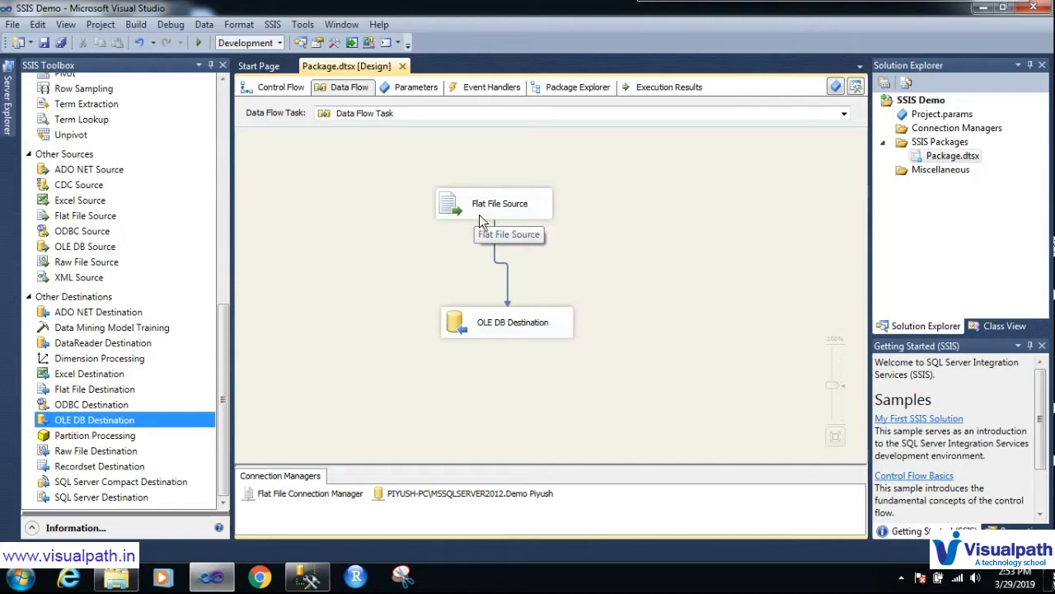
key("ctrl+F2")
mouse_move(442, 178)
left_mouse_down()
mouse_move(430, 186)
mouse_move(553, 201)
mouse_move(428, 202)
left_mouse_up()
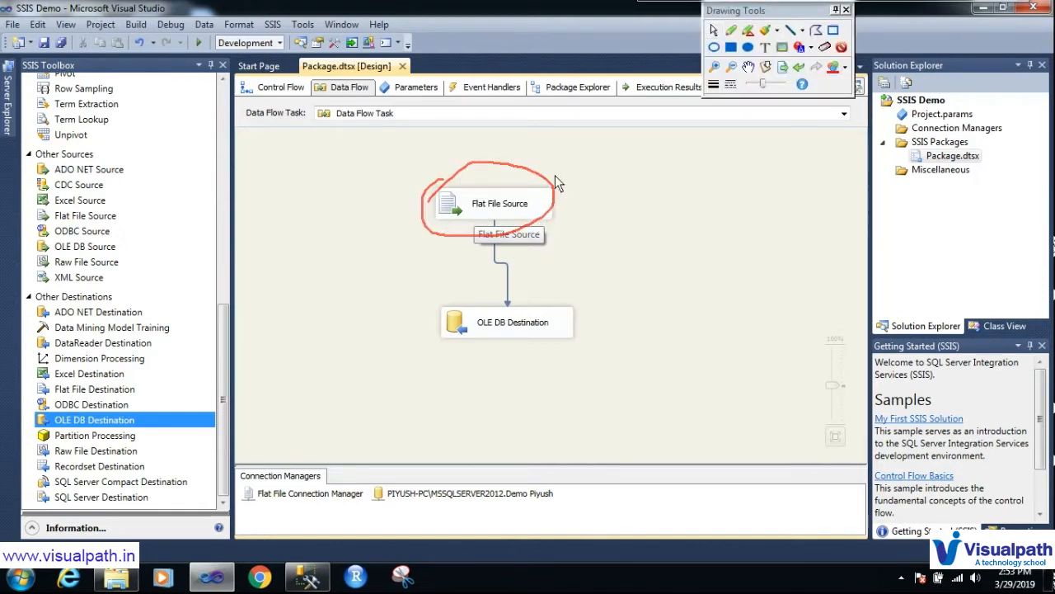
left_click_drag(578, 200, 658, 137)
key("Escape")
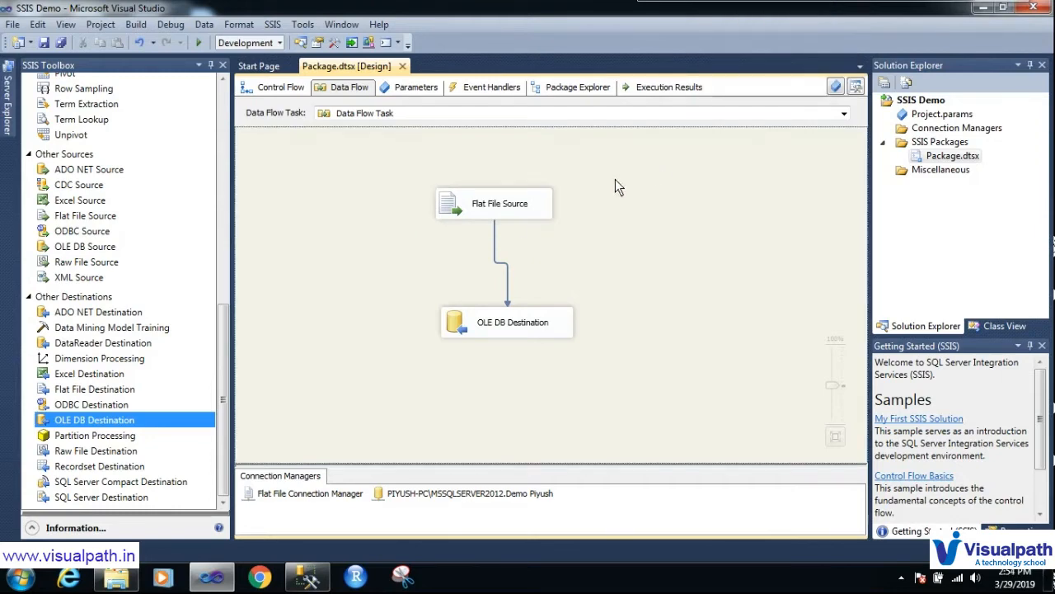
Step: Review the Flat File Source's Error Output page, all columns set to Fail component, then close the editor
double_click(493, 209)
left_click(231, 134)
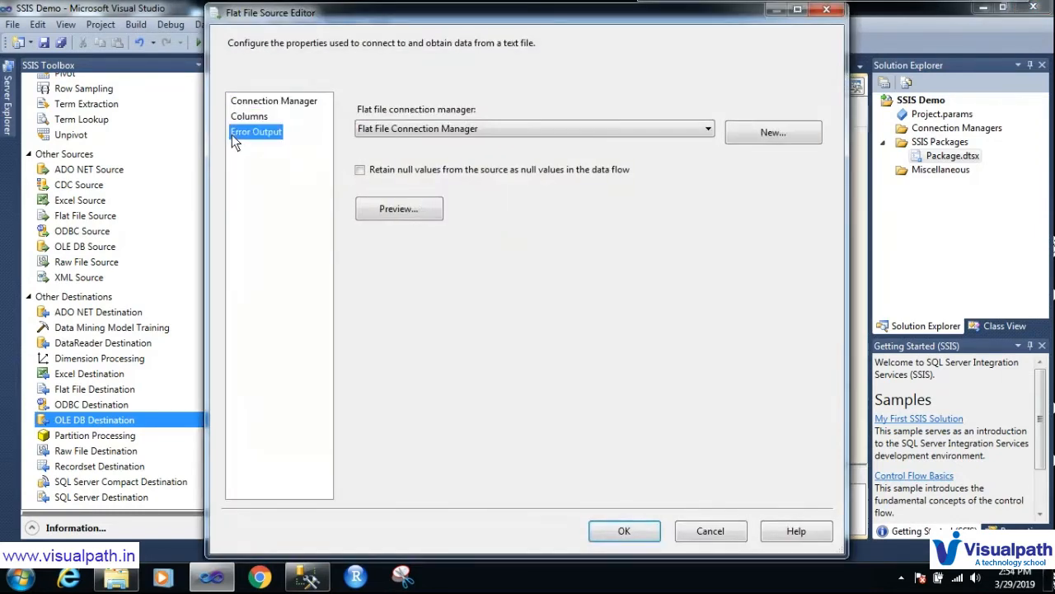
left_click(827, 10)
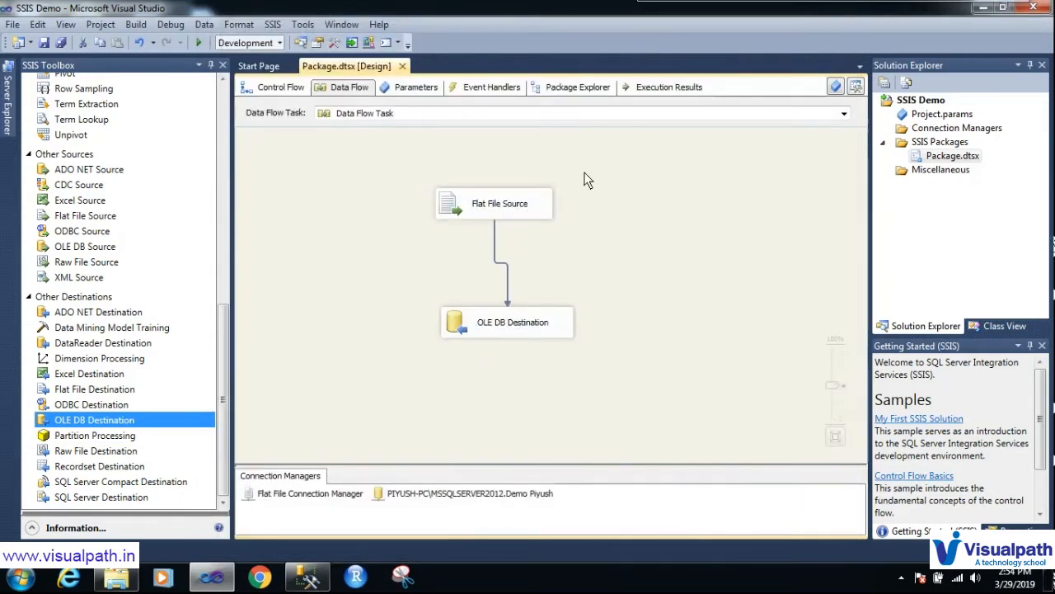
Step: Show the Execution Results log, circle the warning and error rows, and select the Training_Nature conversion error
left_click(668, 89)
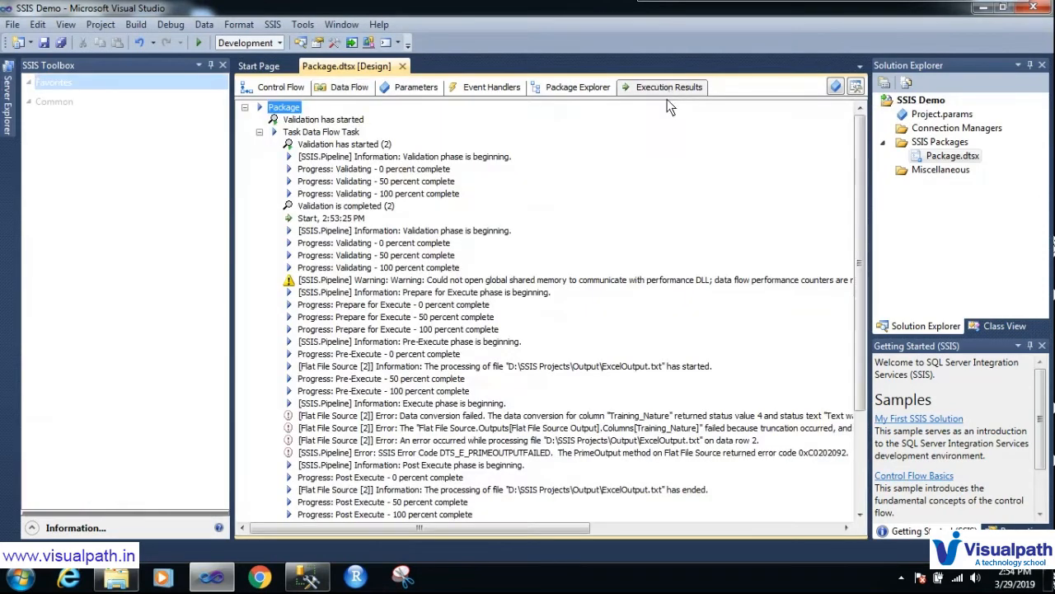
left_click_drag(856, 210, 860, 285)
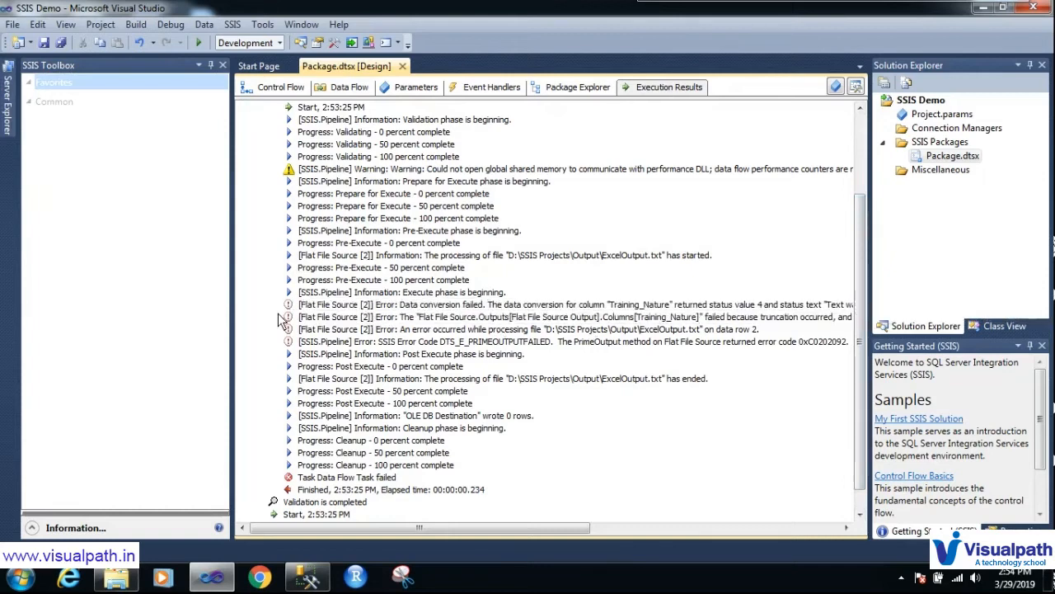
key("ctrl+F2")
left_click_drag(279, 162, 288, 164)
mouse_move(287, 303)
left_mouse_down()
mouse_move(297, 376)
mouse_move(301, 290)
mouse_move(289, 291)
left_mouse_up()
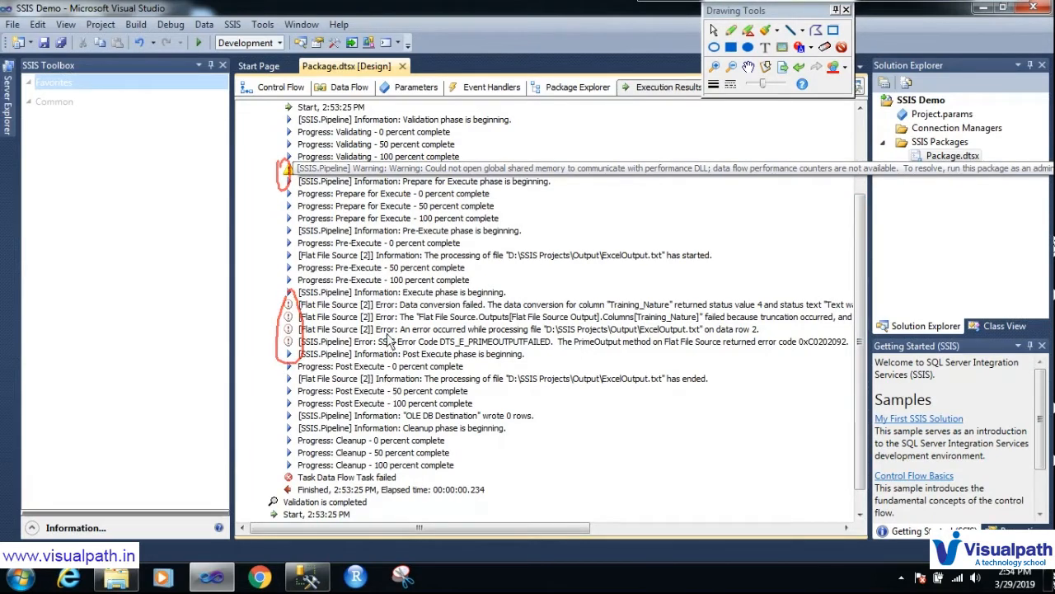
key("Escape")
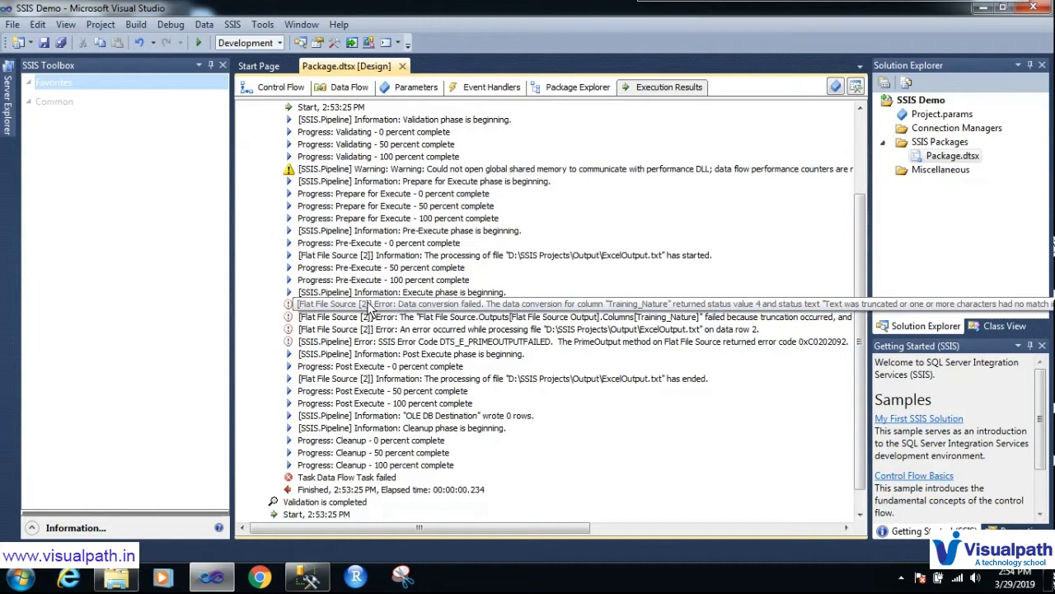
left_click(369, 307)
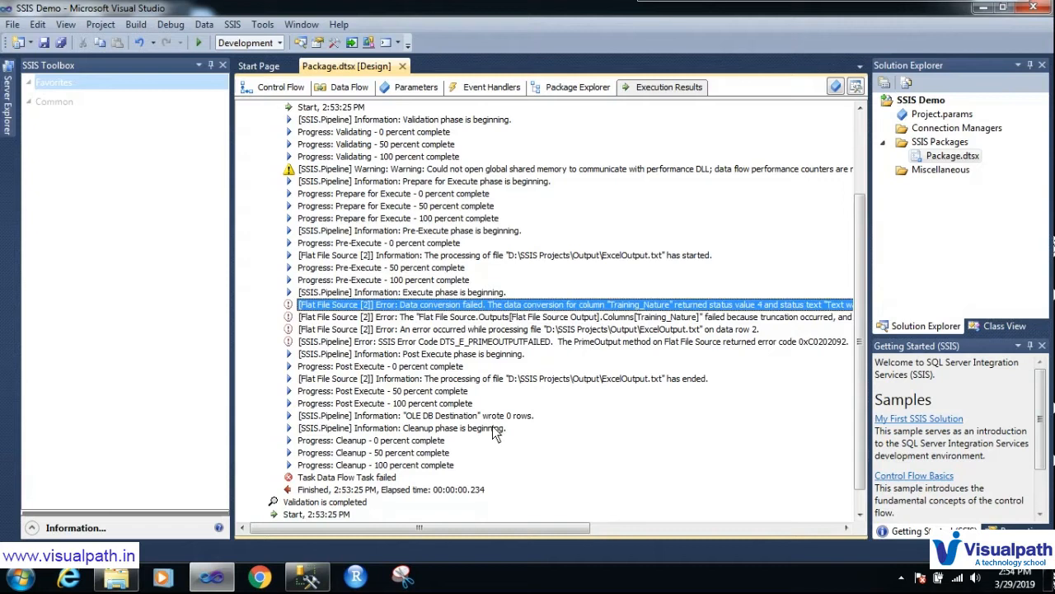
Step: Annotate the Training_Nature truncation error with circles, an arrow, and 'VC(10)' and '50' length notes
key("ctrl+F2")
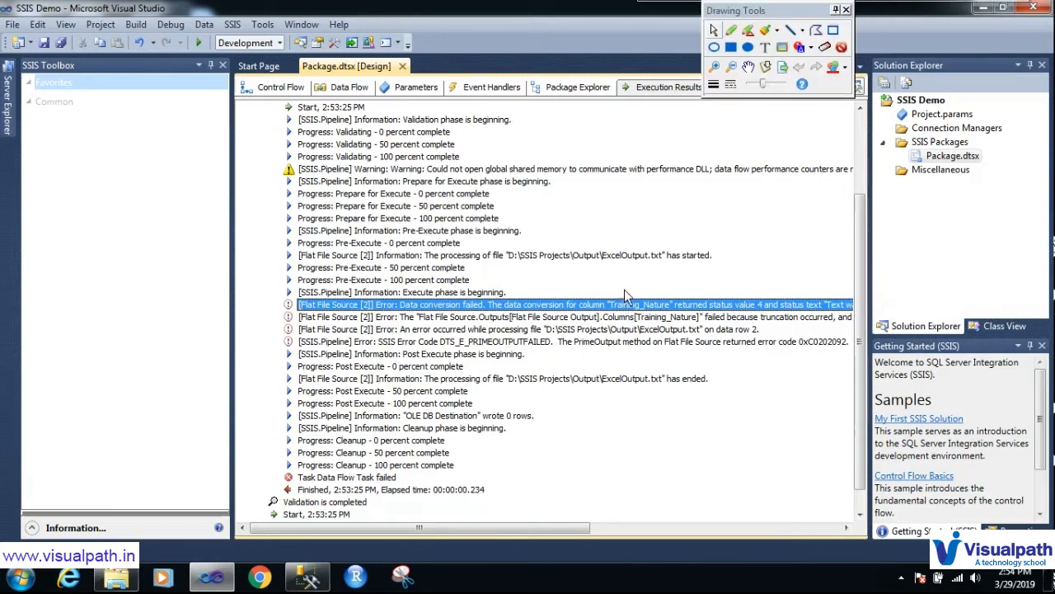
mouse_move(603, 292)
left_mouse_down()
mouse_move(581, 313)
mouse_move(592, 325)
mouse_move(667, 323)
mouse_move(677, 307)
mouse_move(658, 292)
mouse_move(604, 297)
mouse_move(636, 328)
mouse_move(620, 287)
mouse_move(612, 338)
mouse_move(615, 312)
mouse_move(625, 338)
left_mouse_up()
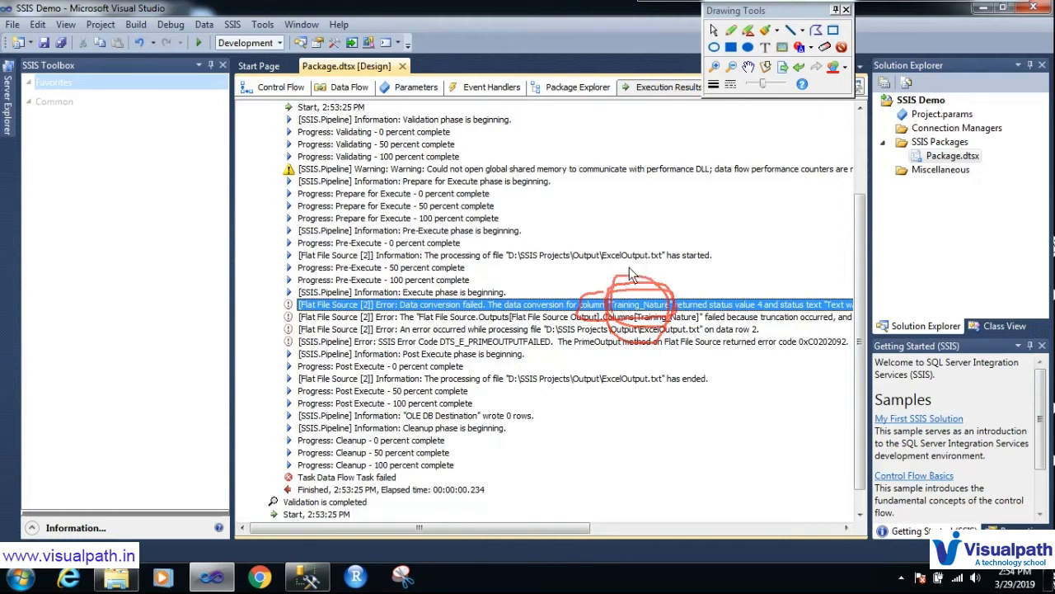
left_click_drag(648, 285, 685, 241)
mouse_move(827, 322)
left_mouse_down()
mouse_move(821, 291)
mouse_move(798, 302)
left_mouse_up()
mouse_move(706, 268)
left_mouse_down()
mouse_move(704, 299)
mouse_move(710, 284)
left_mouse_up()
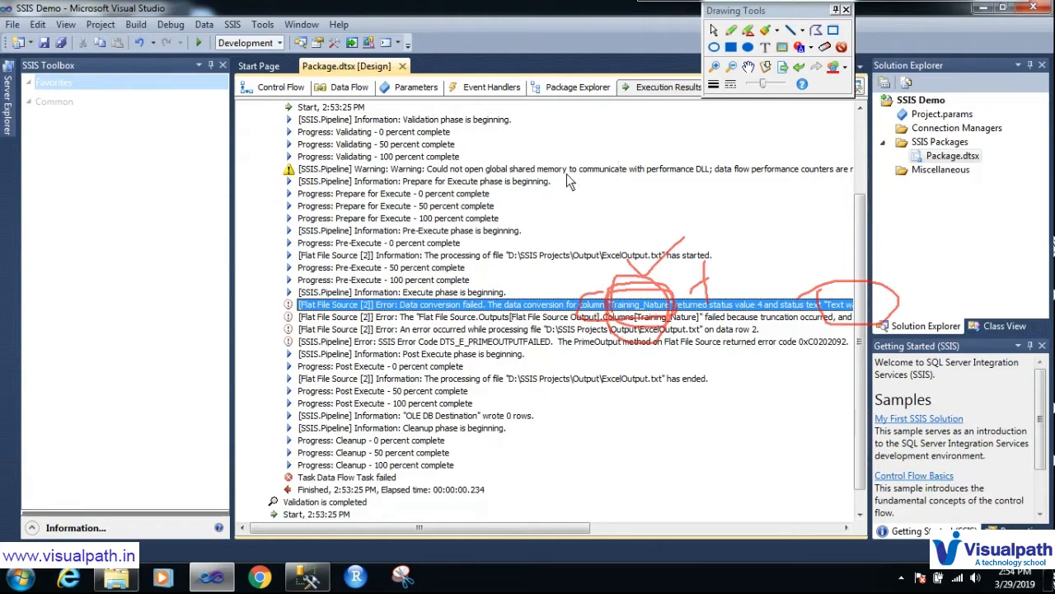
mouse_move(513, 180)
left_mouse_down()
mouse_move(547, 169)
mouse_move(610, 203)
left_mouse_up()
mouse_move(649, 147)
left_mouse_down()
mouse_move(659, 154)
mouse_move(651, 146)
mouse_move(618, 184)
left_mouse_up()
left_click_drag(664, 133, 681, 175)
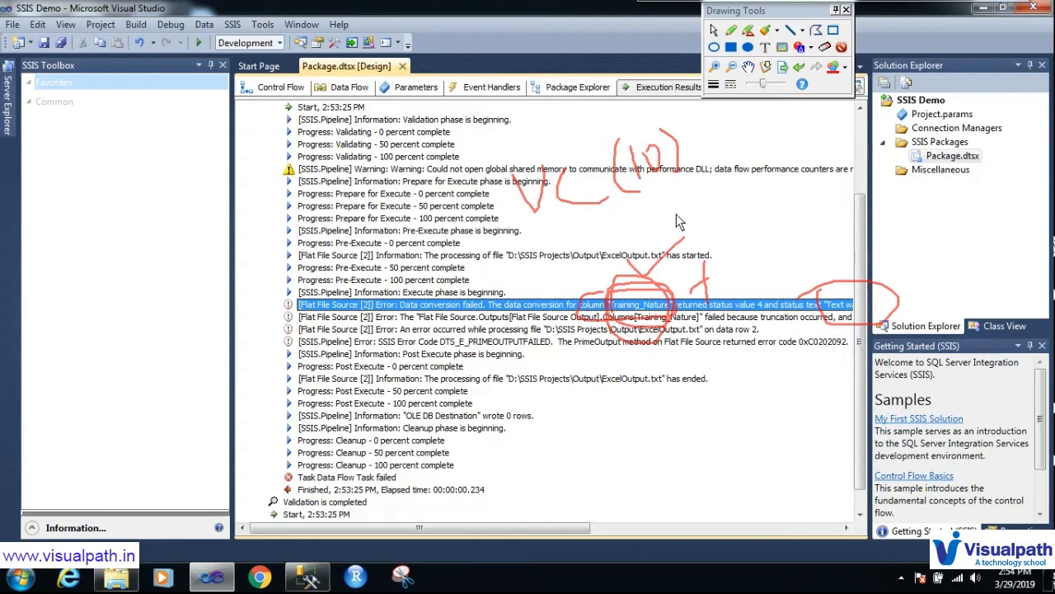
mouse_move(694, 237)
left_mouse_down()
mouse_move(671, 246)
mouse_move(705, 200)
mouse_move(738, 231)
mouse_move(697, 189)
mouse_move(706, 181)
mouse_move(742, 197)
mouse_move(799, 281)
mouse_move(804, 266)
left_mouse_up()
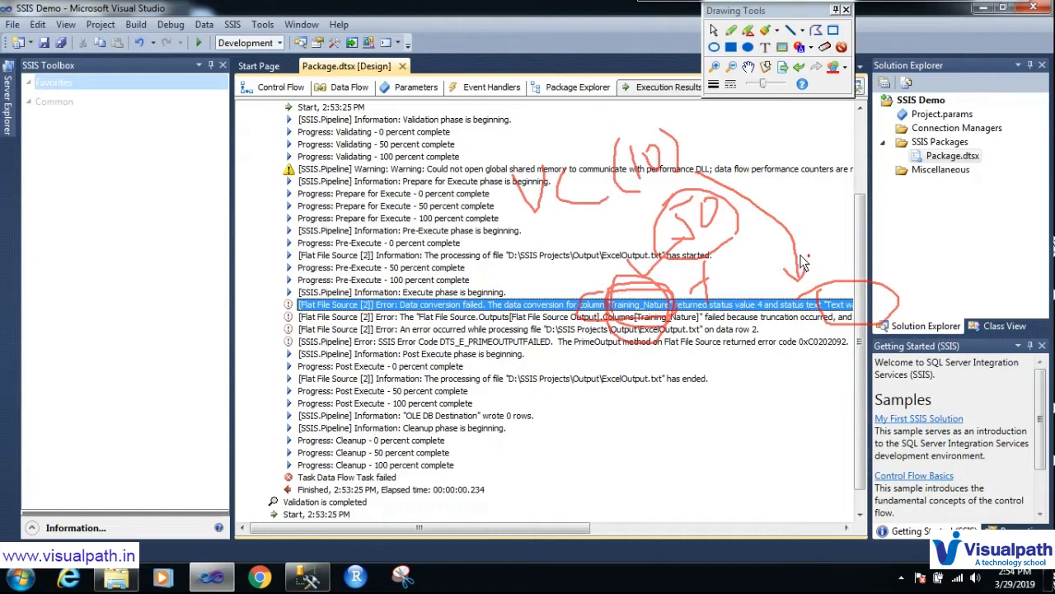
key("Escape")
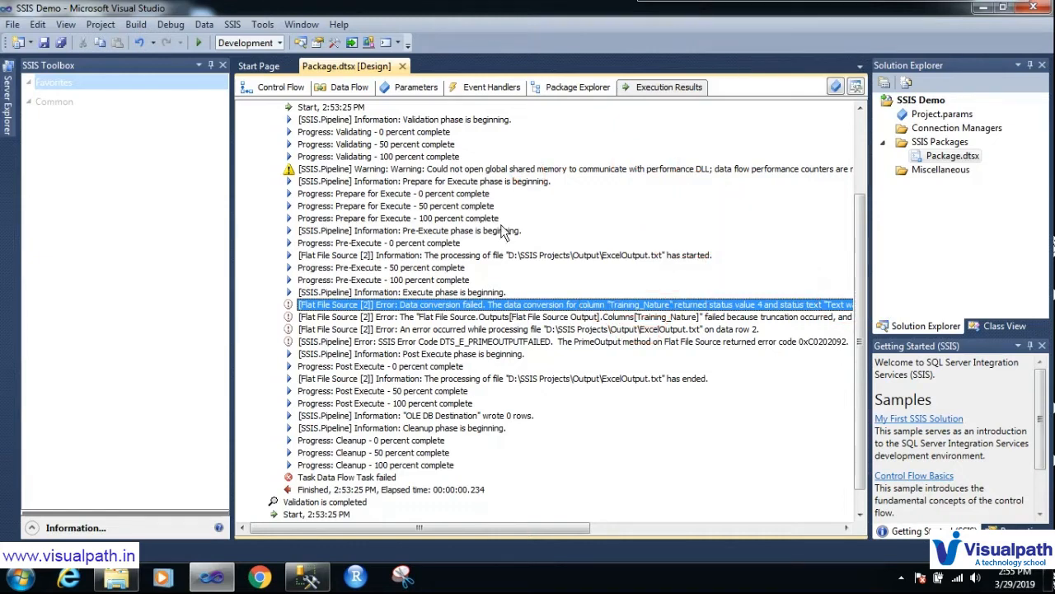
Step: From the Data Flow design, open the Flat File Source's Advanced Editor, then close it
left_click(334, 93)
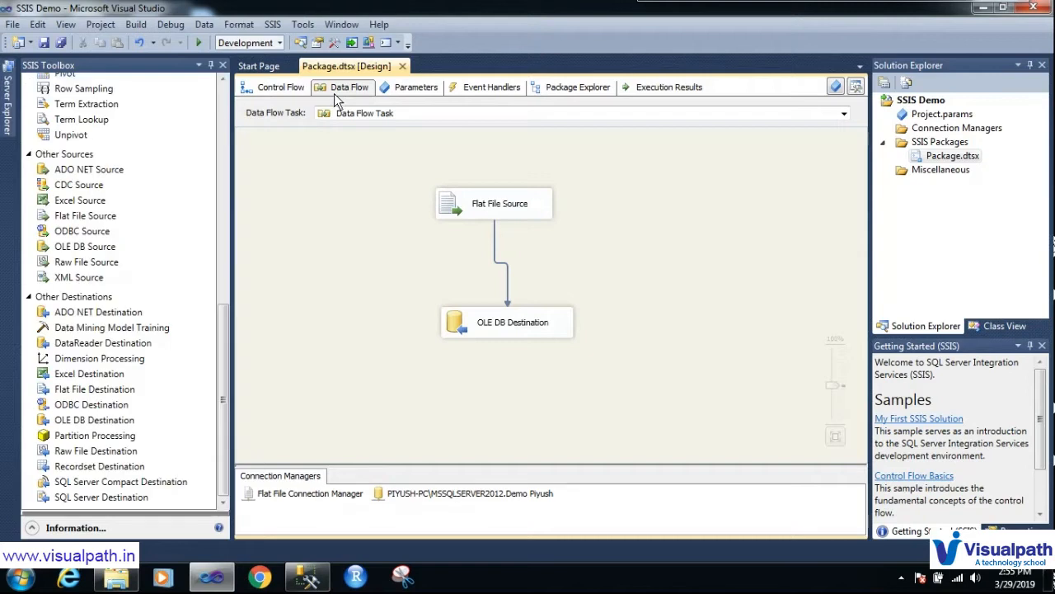
right_click(459, 209)
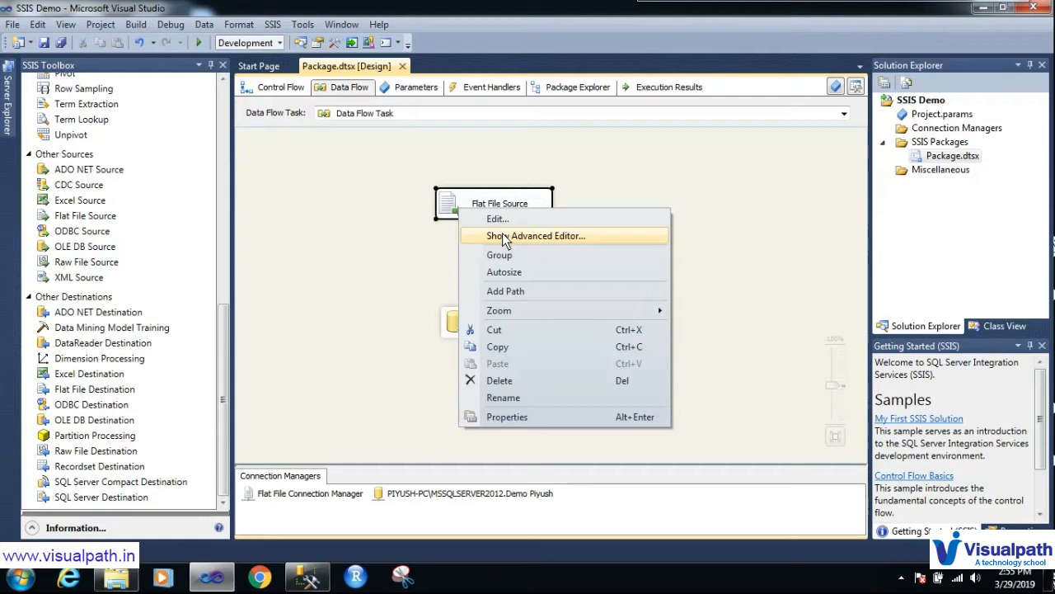
left_click(504, 237)
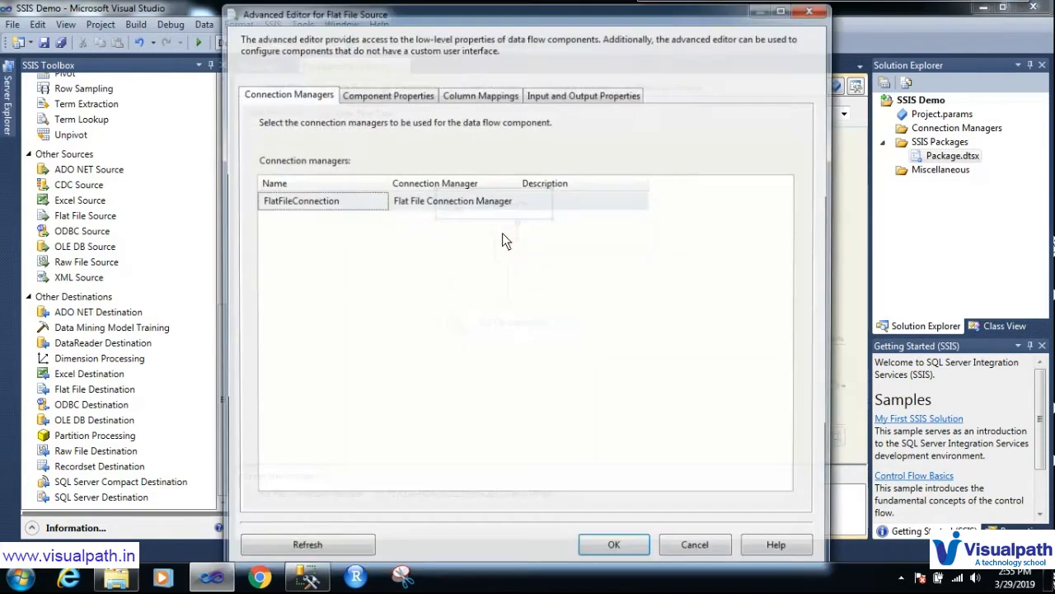
left_click(815, 9)
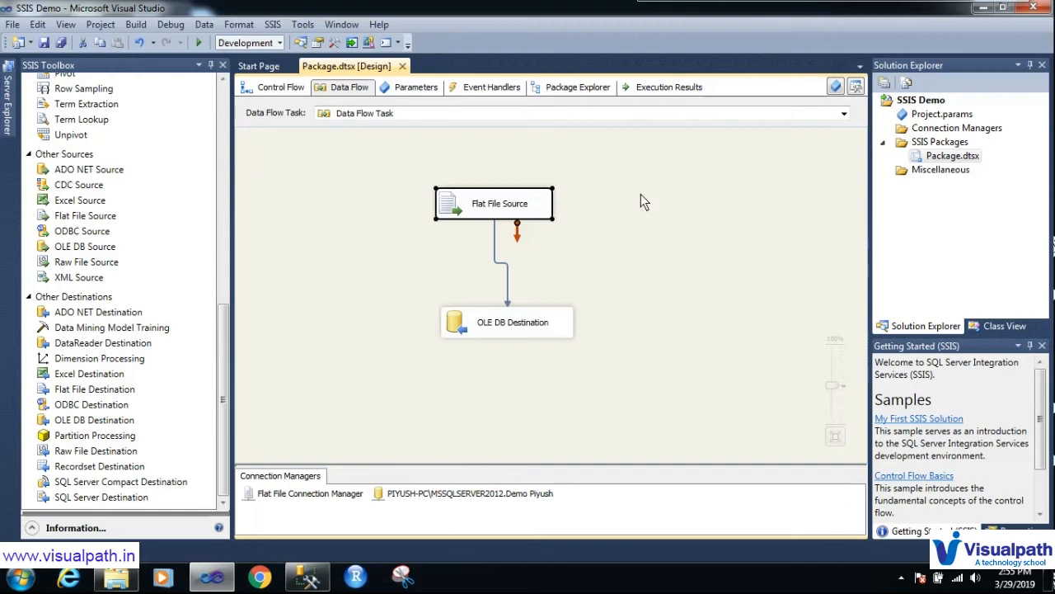
Step: In the Flat File Source Error Output, set Training_Nature truncation and the bulk value to Ignore failure
double_click(486, 208)
left_click(253, 135)
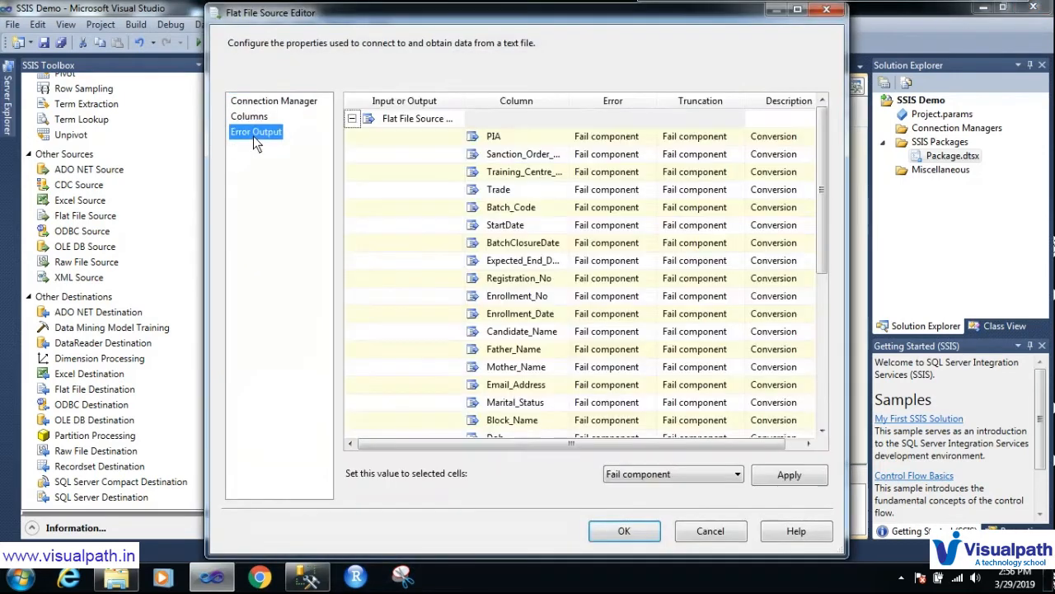
left_click_drag(819, 241, 819, 398)
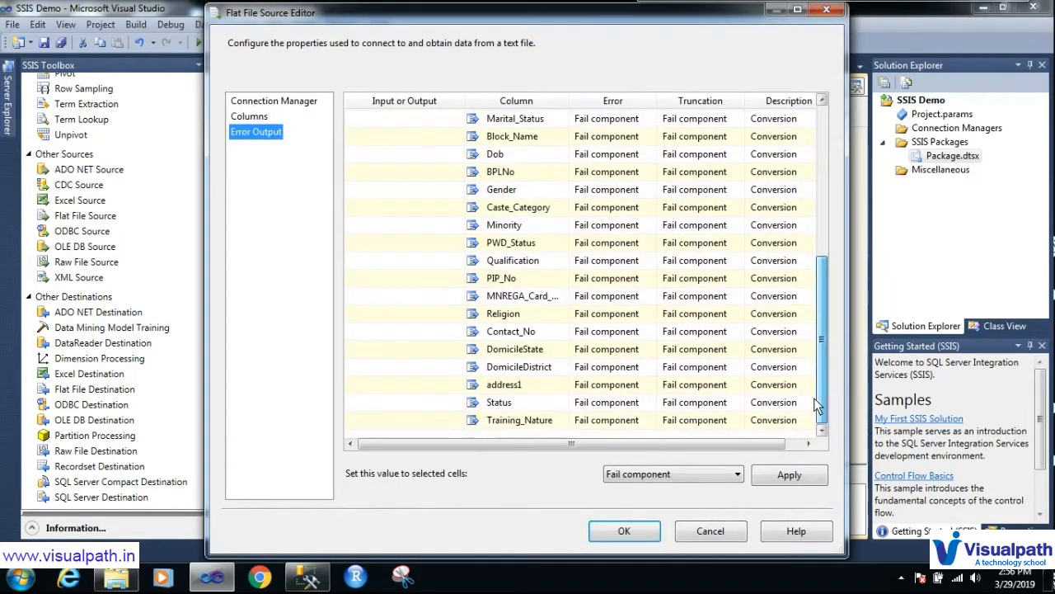
left_click(685, 422)
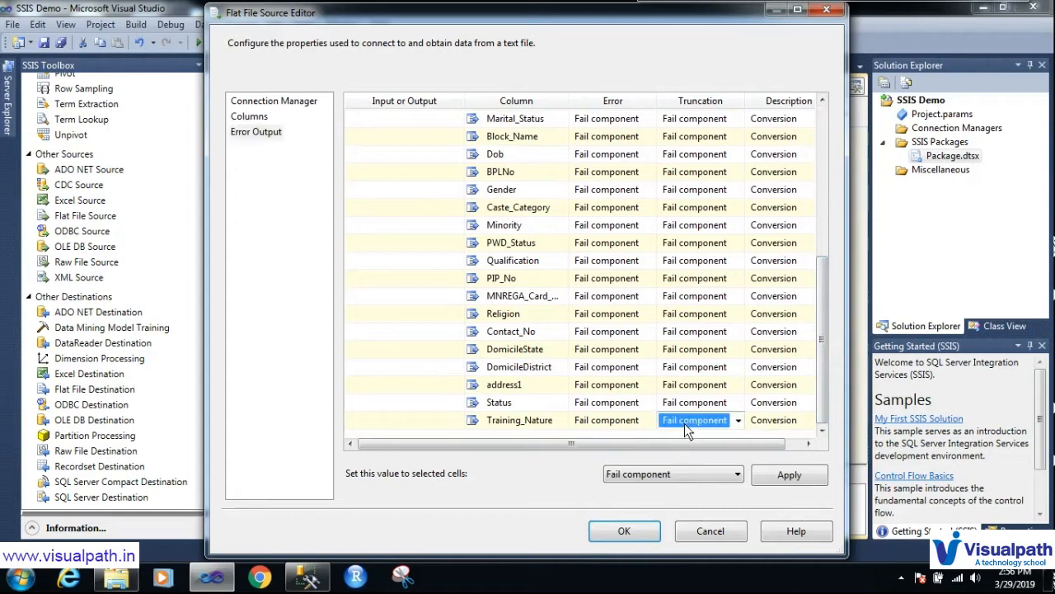
left_click(740, 421)
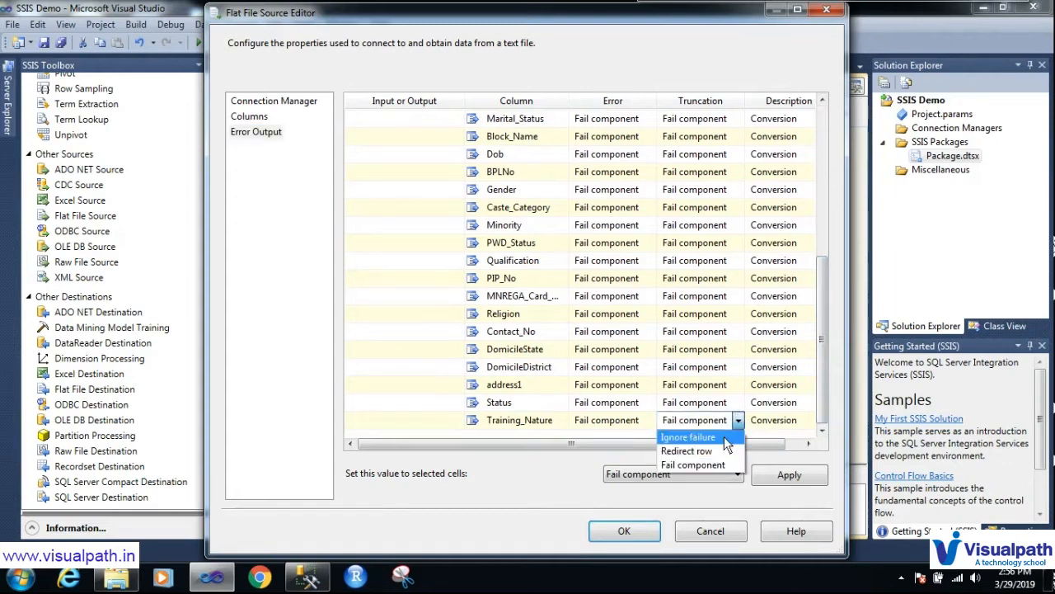
left_click(717, 439)
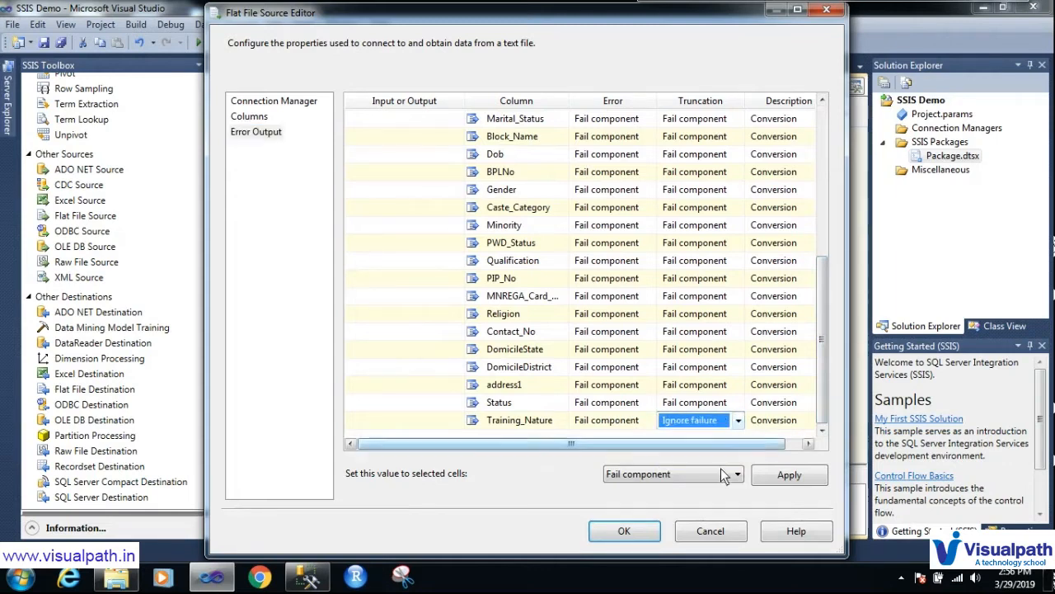
left_click(723, 477)
left_click(700, 498)
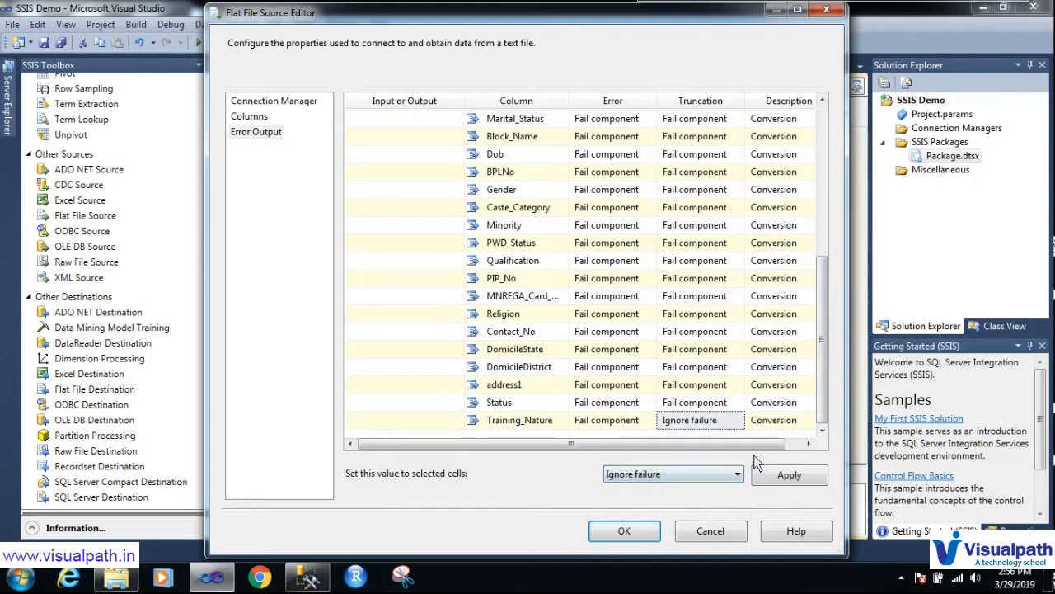
left_click(638, 538)
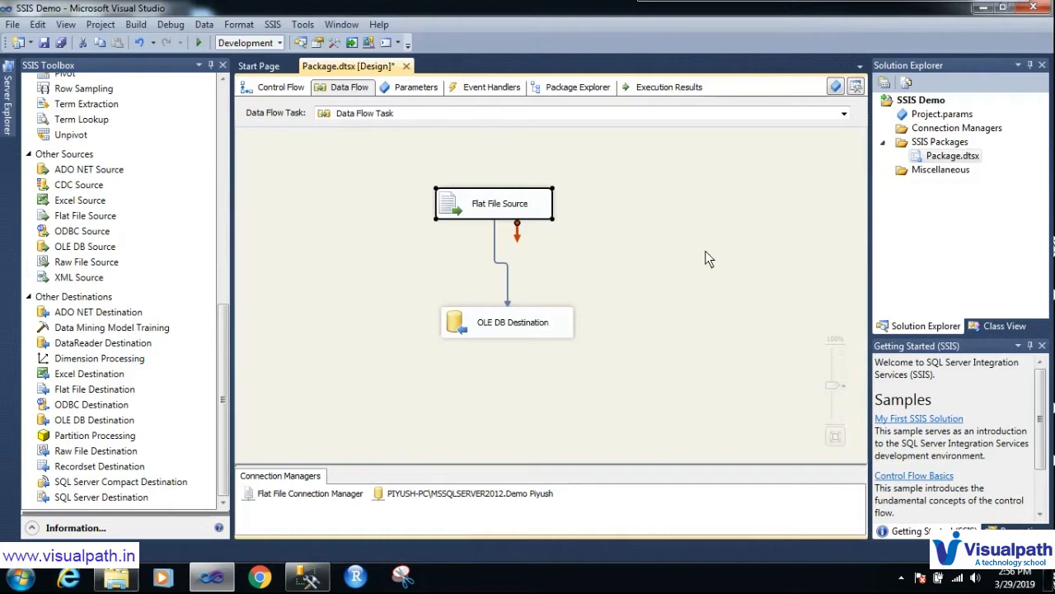
Step: Save the package, run it so 35 rows load successfully, then stop debugging
left_click(693, 233)
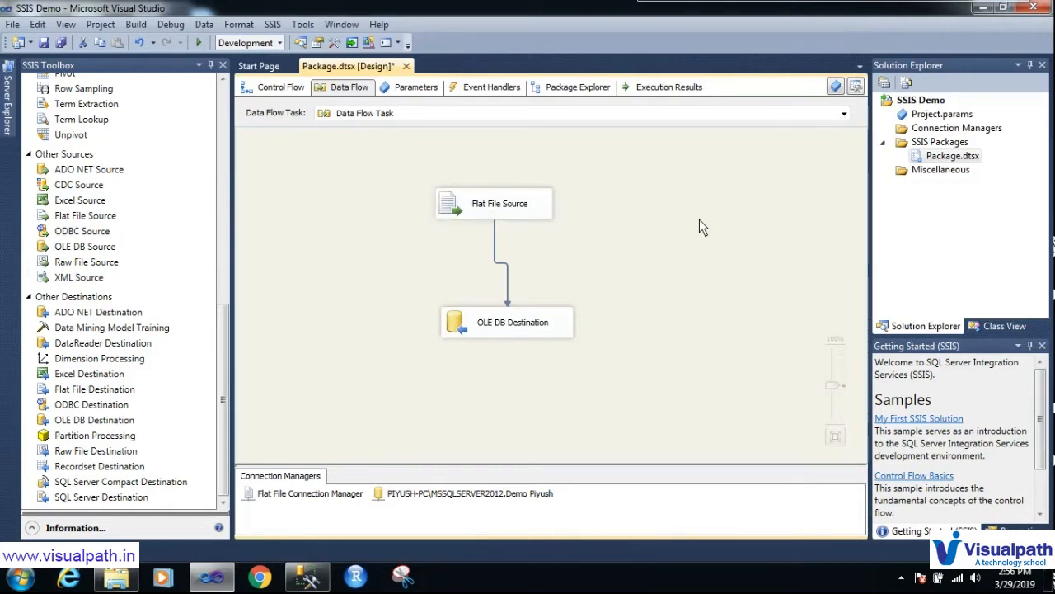
left_click(39, 47)
left_click(198, 45)
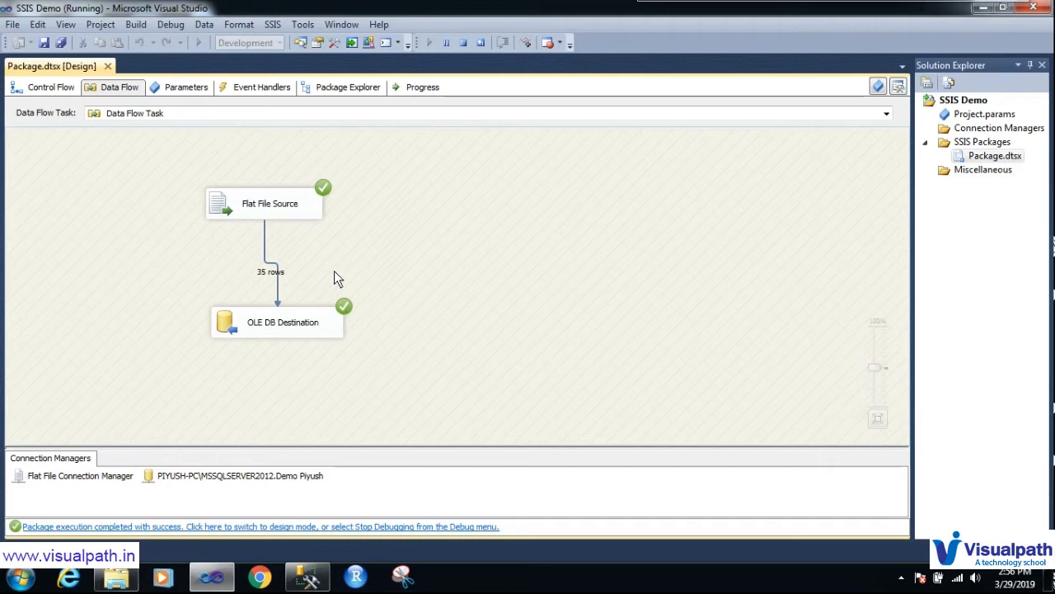
left_click(464, 42)
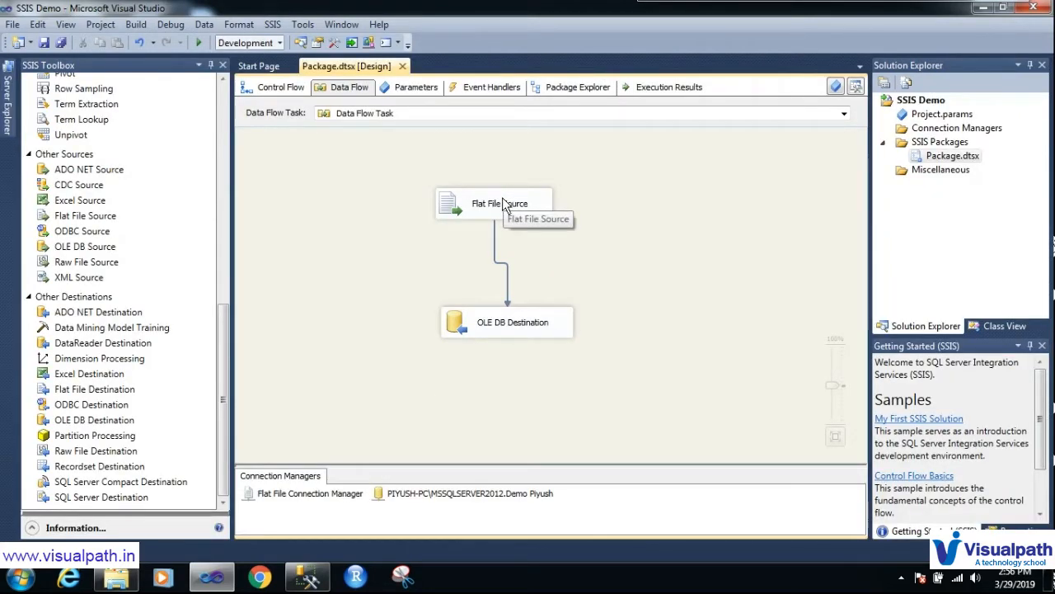
Step: In SQL Server Management Studio, connect to the server and expand the demo database's Tables list
left_click(303, 580)
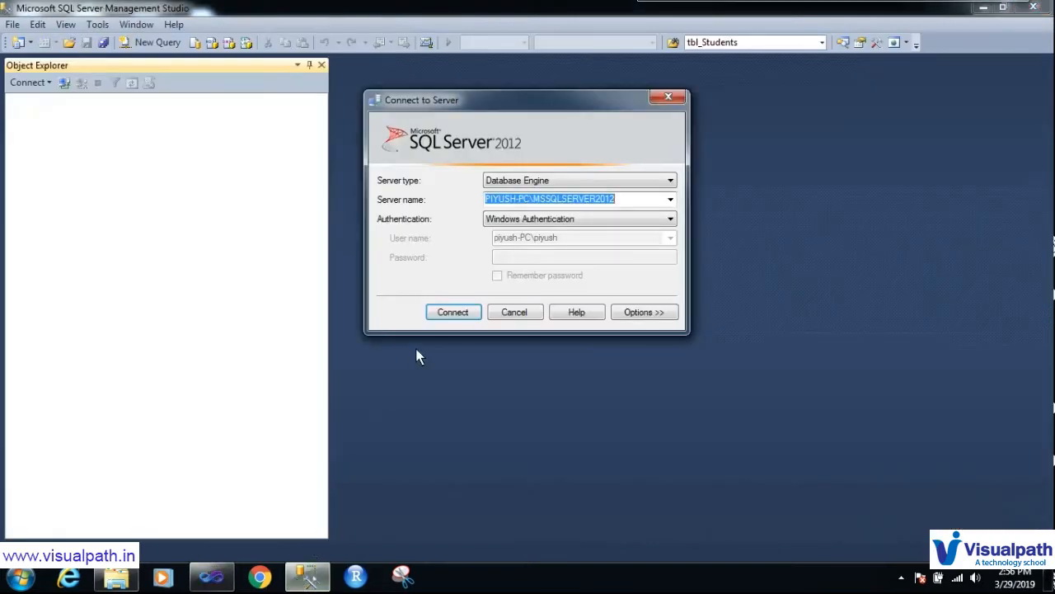
left_click(452, 318)
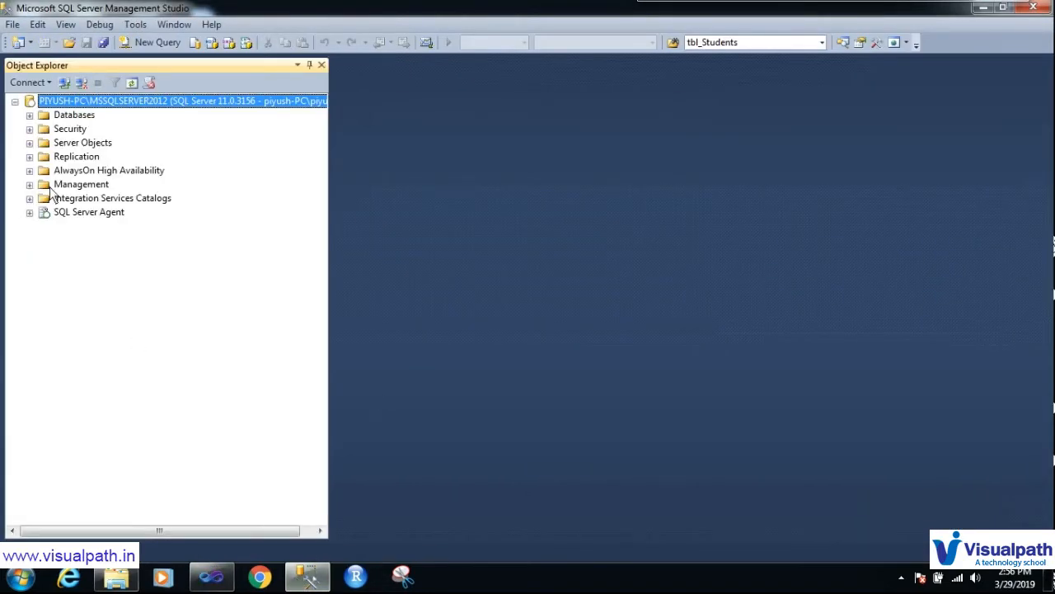
left_click(30, 116)
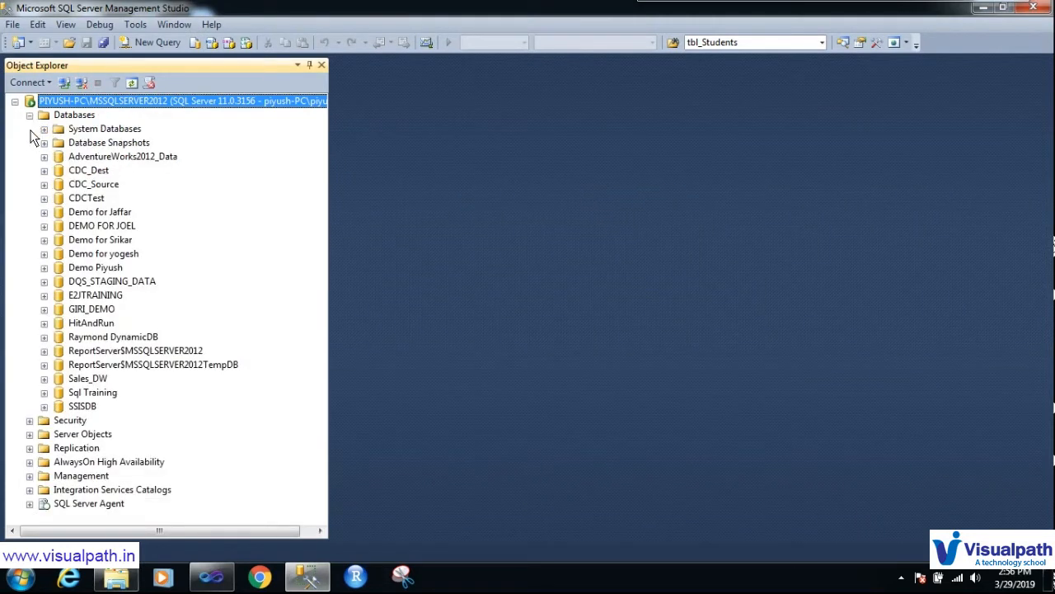
left_click(46, 269)
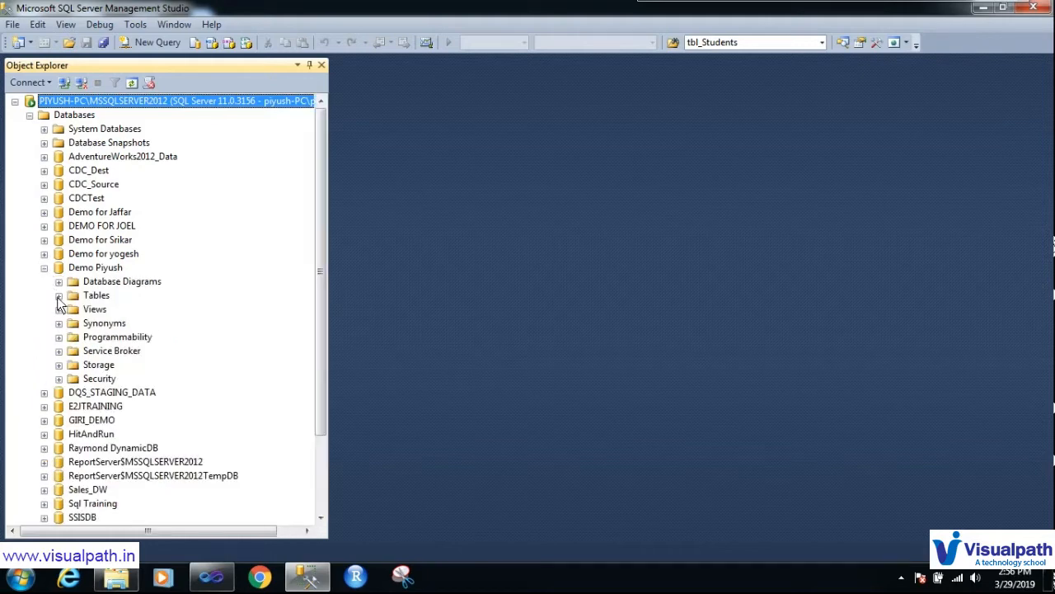
left_click(57, 296)
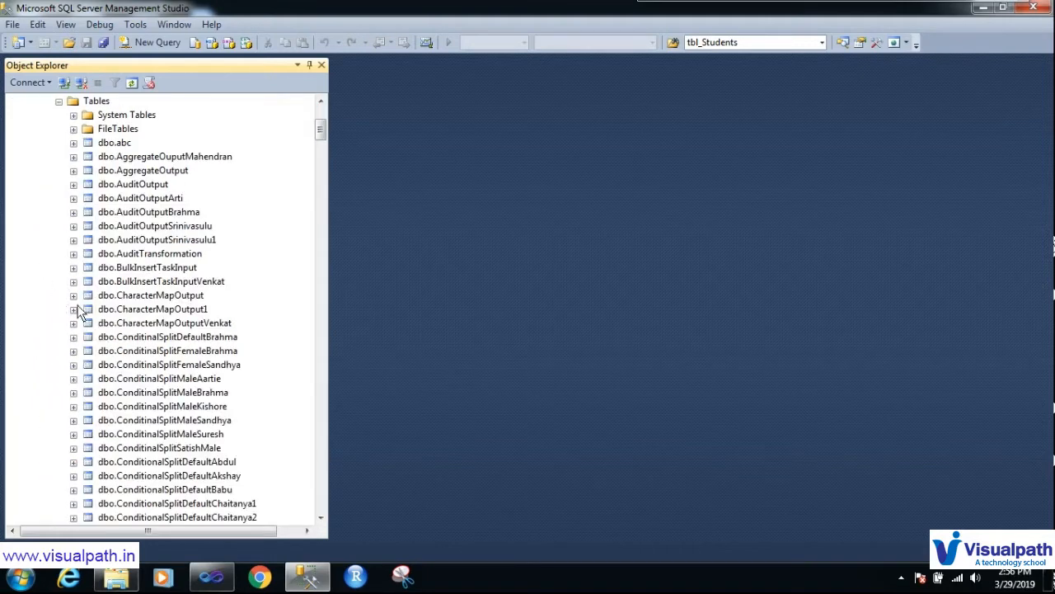
Step: Scroll to dbo.FlatfileOutputSSISDemo and bring up its context menu
left_click_drag(323, 135, 329, 370)
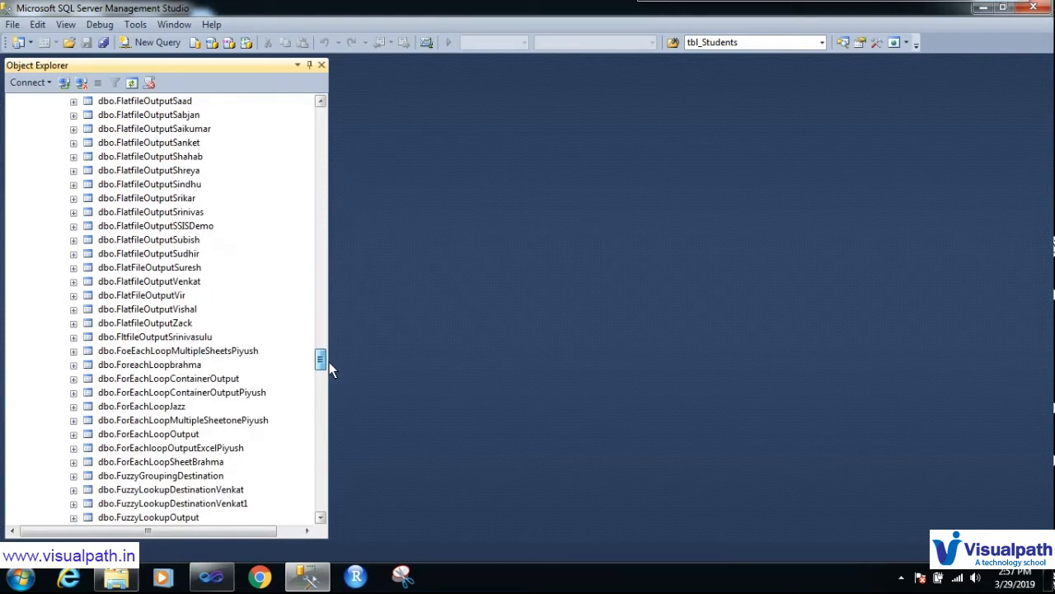
left_click_drag(329, 362, 327, 322)
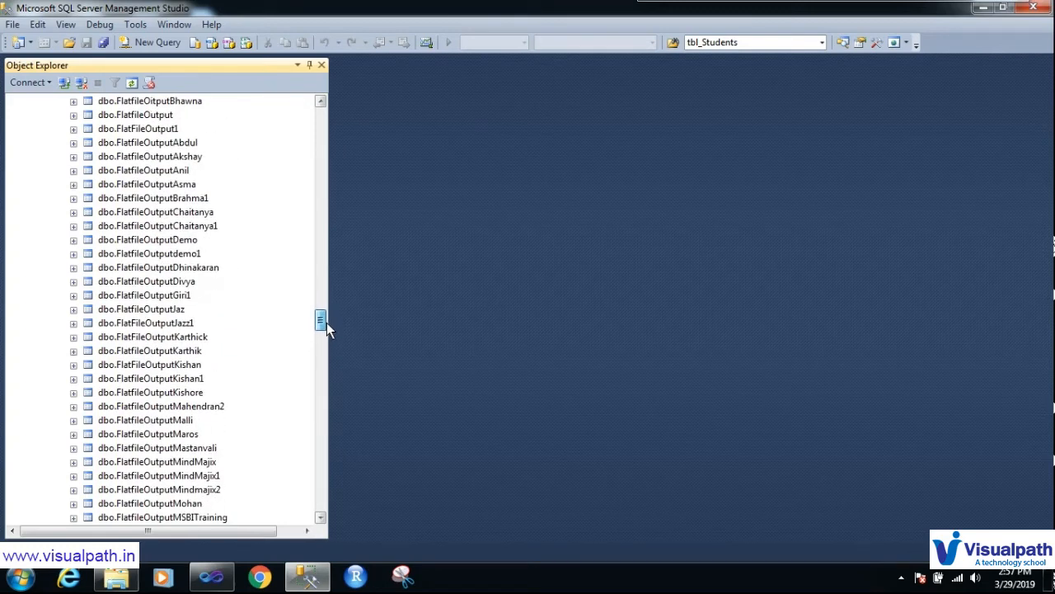
left_click_drag(326, 322, 325, 351)
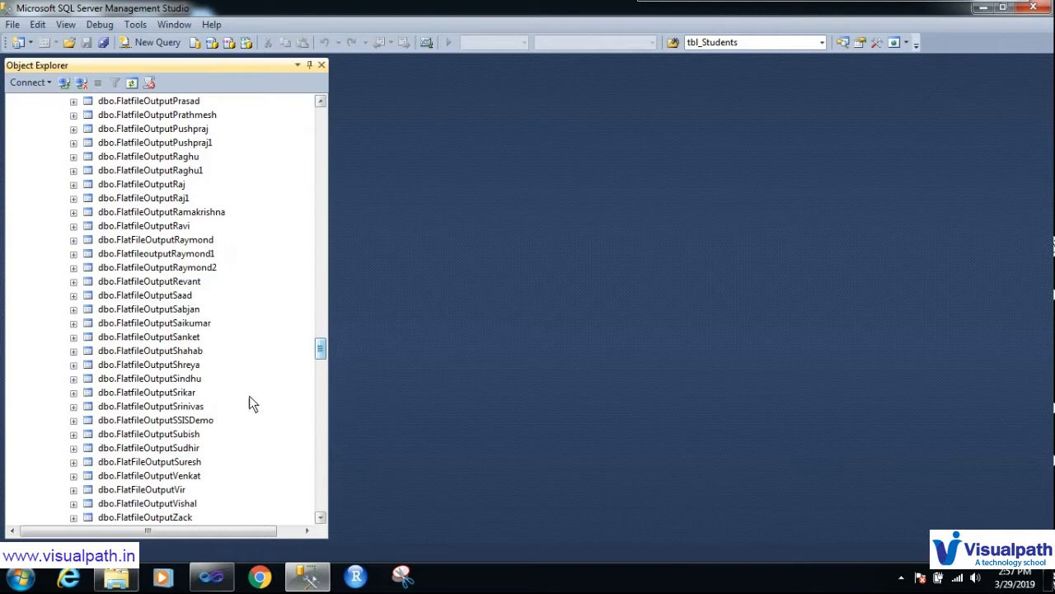
left_click(200, 422)
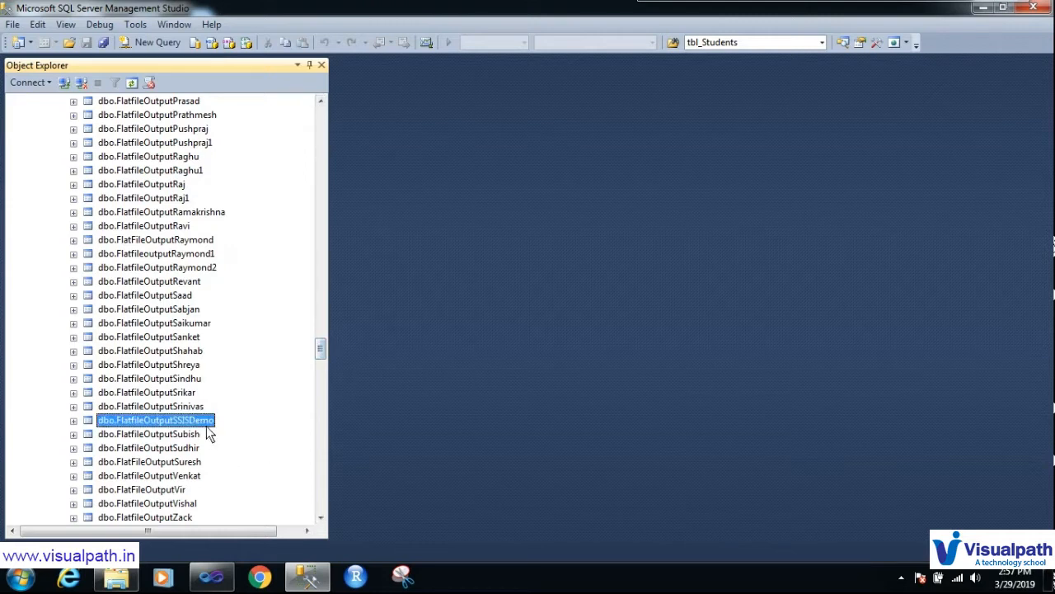
right_click(204, 422)
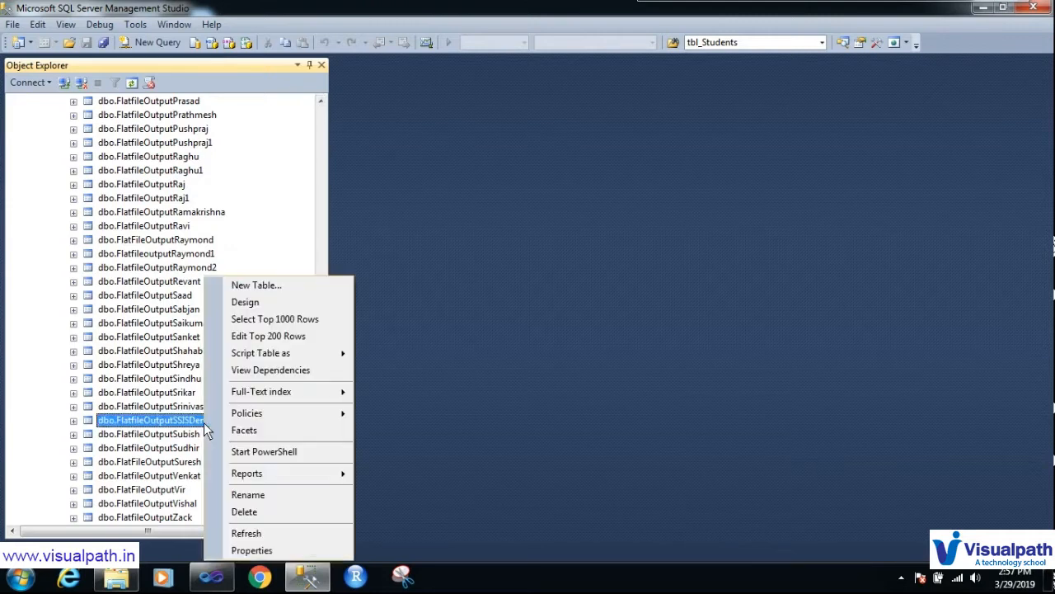
Step: Run Select Top 1000 Rows on FlatfileOutputSSISDemo and widen the Training_Nature results column
left_click(298, 321)
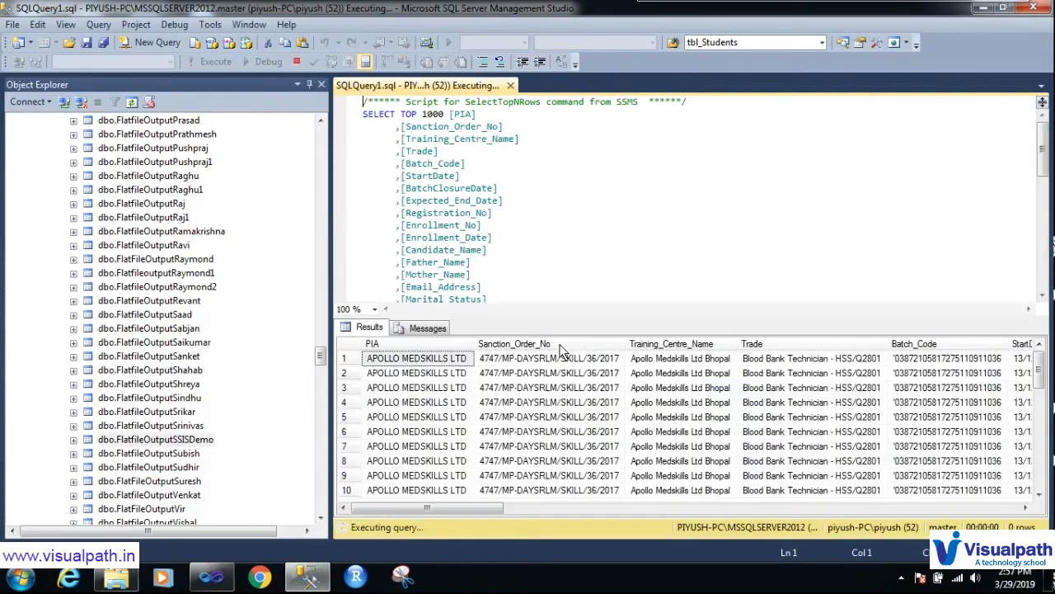
left_click_drag(468, 508, 1006, 508)
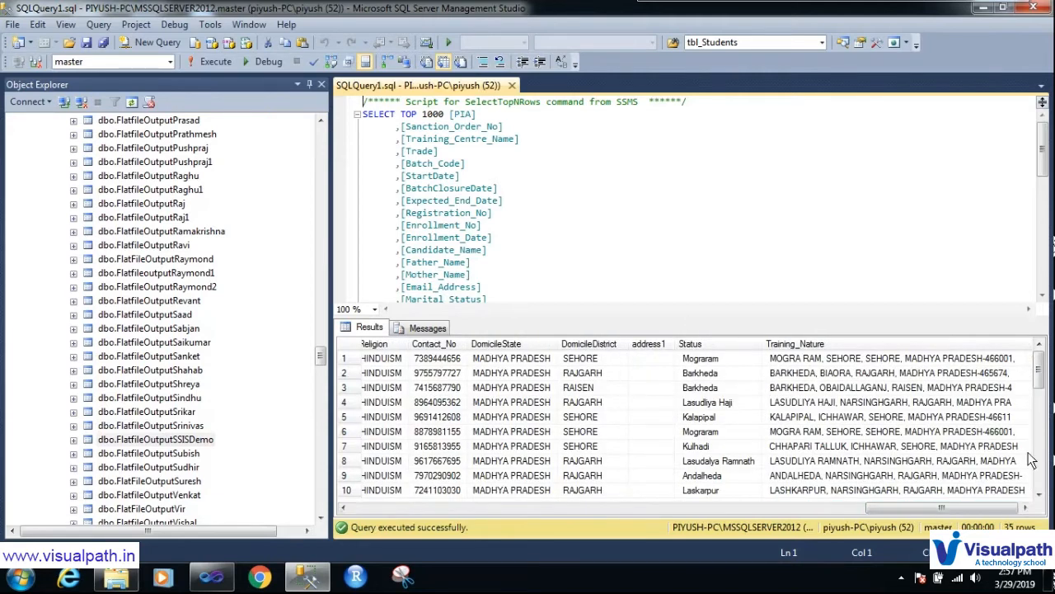
left_click_drag(1032, 346, 1051, 347)
left_click_drag(965, 510, 1024, 506)
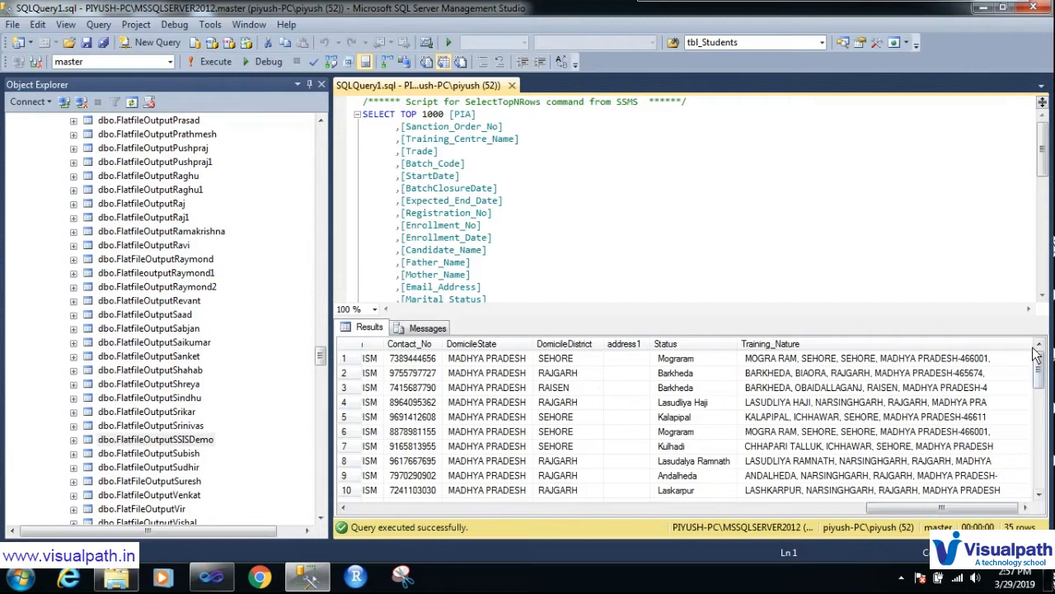
left_click_drag(1032, 346, 1052, 351)
Step: Select the first Training_Nature value and temporarily circle it in red
left_click(1025, 348)
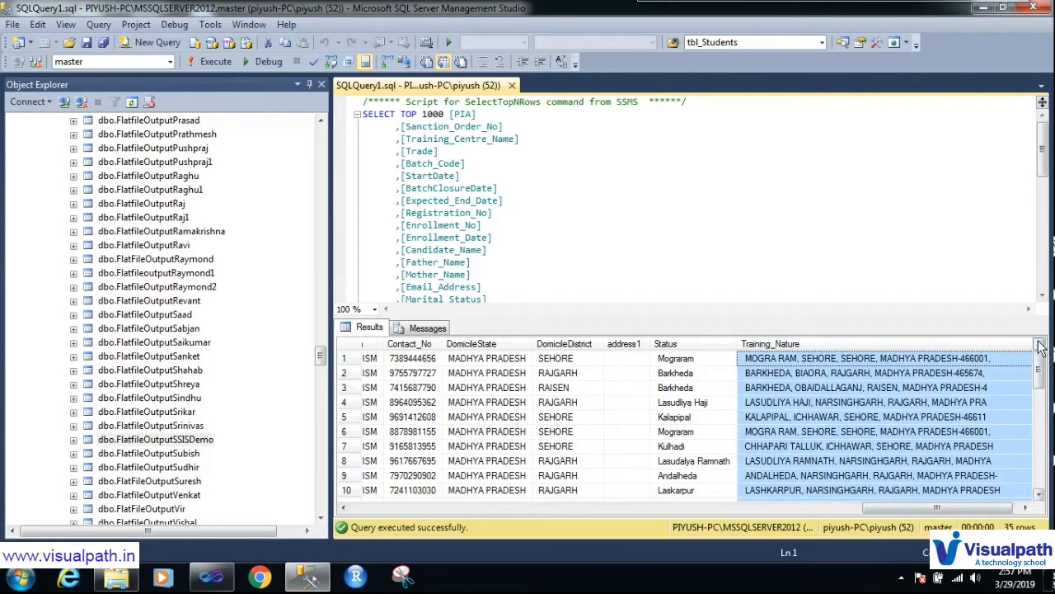
left_click(940, 364)
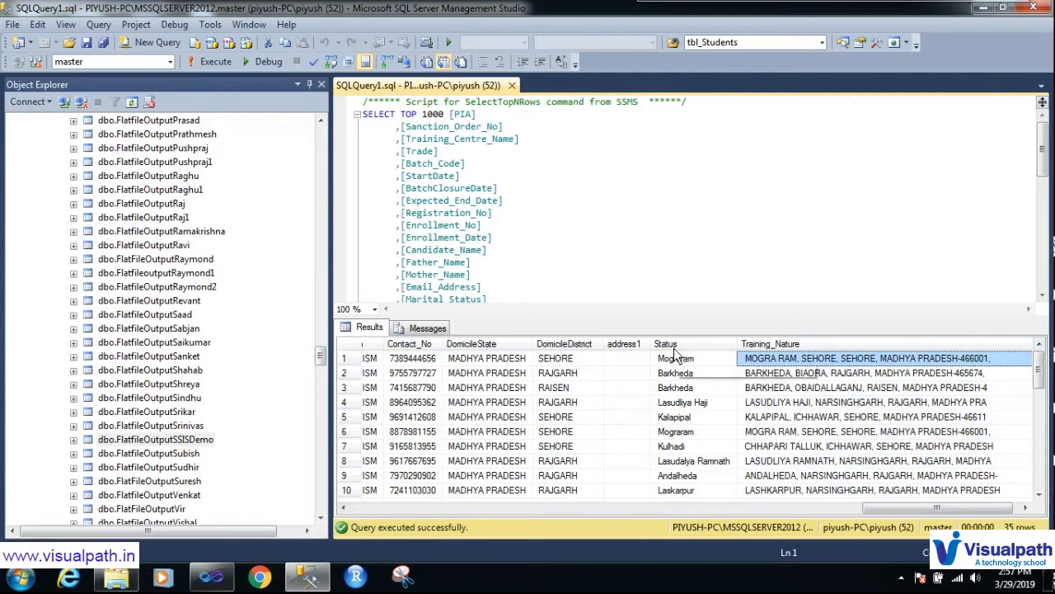
key("ctrl+2")
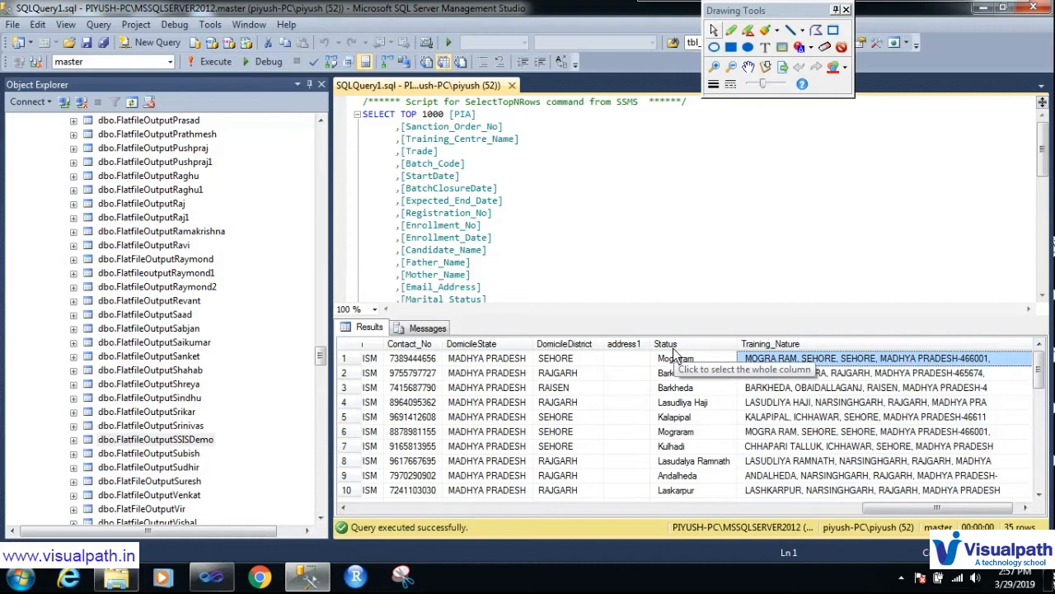
mouse_move(757, 350)
left_mouse_down()
mouse_move(739, 381)
mouse_move(959, 377)
mouse_move(993, 353)
mouse_move(738, 359)
left_mouse_up()
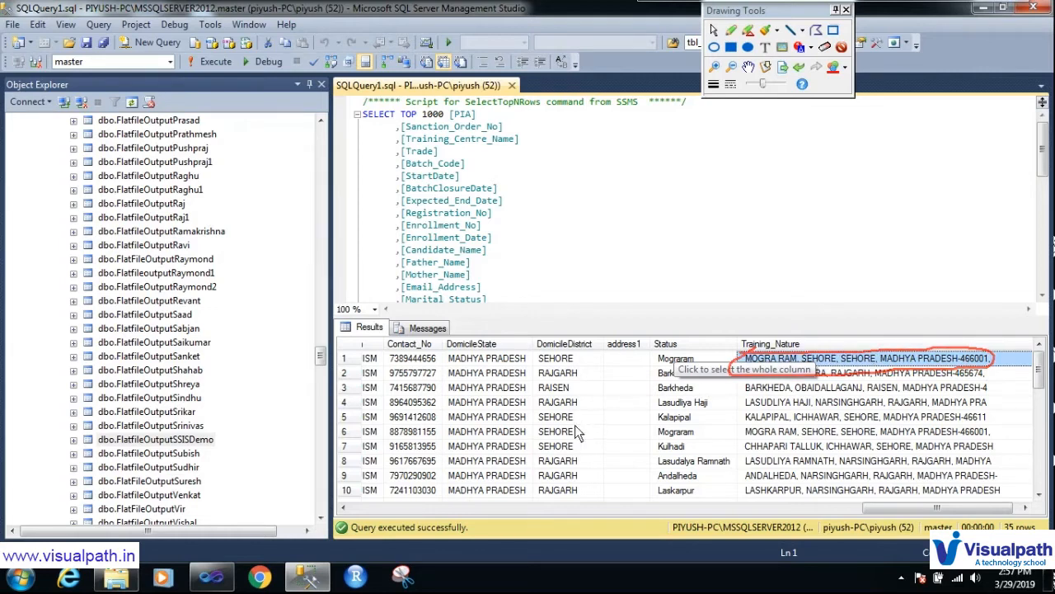
key("Escape")
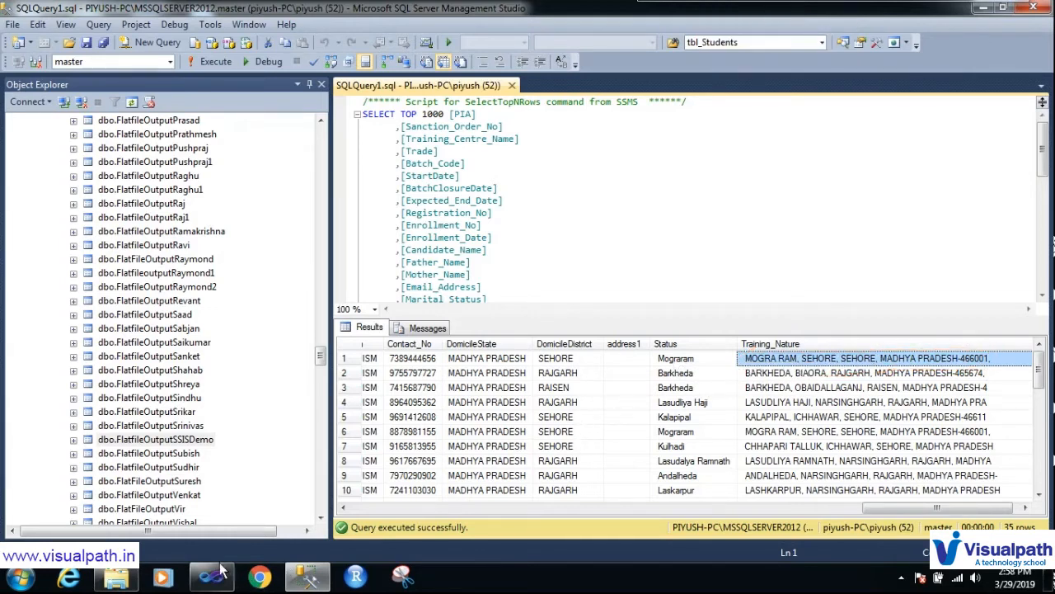
Step: Open ExcelOutput.txt maximized in Notepad and highlight the first record's address and Enrolled,Residential fields
left_click(117, 579)
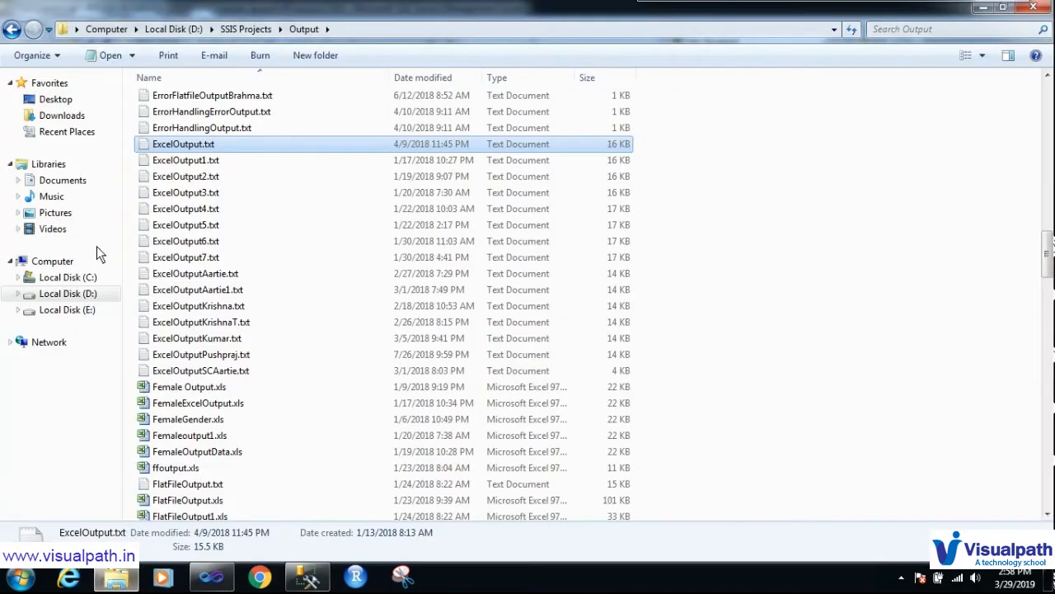
double_click(165, 147)
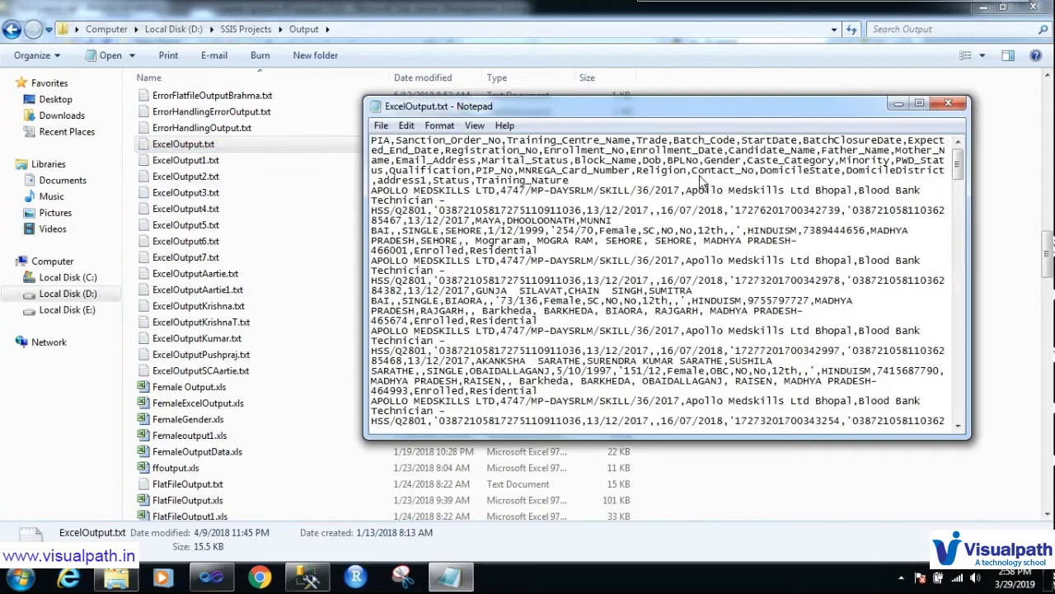
left_click(918, 106)
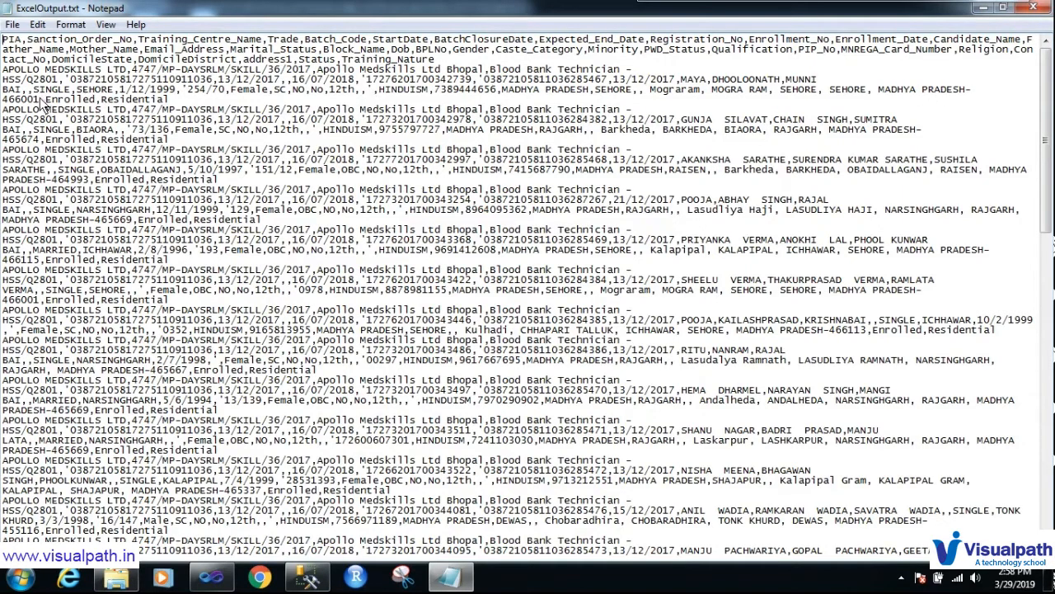
left_click_drag(2, 100, 651, 96)
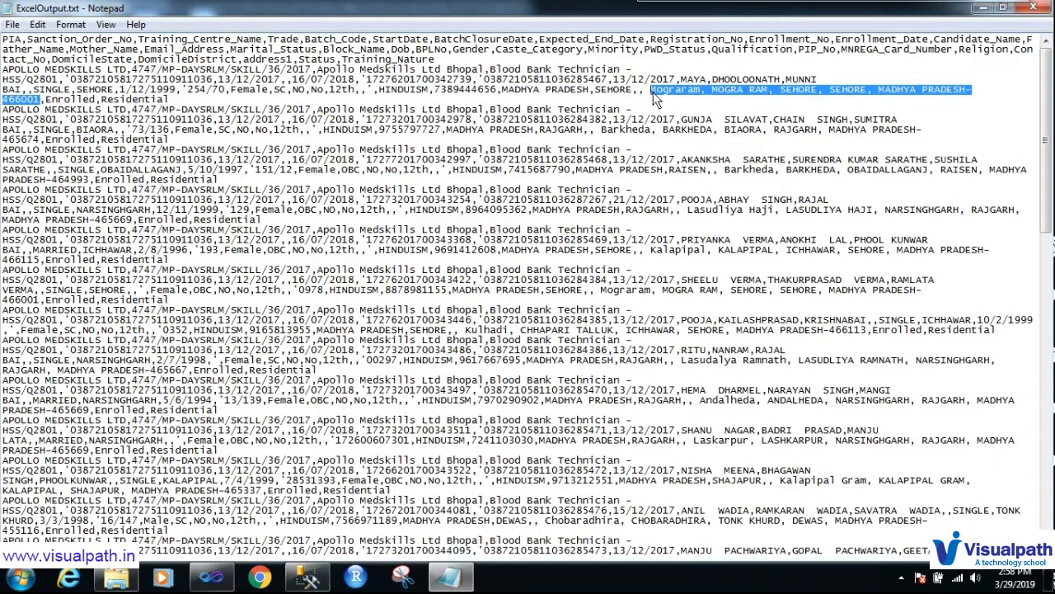
left_click_drag(45, 101, 169, 101)
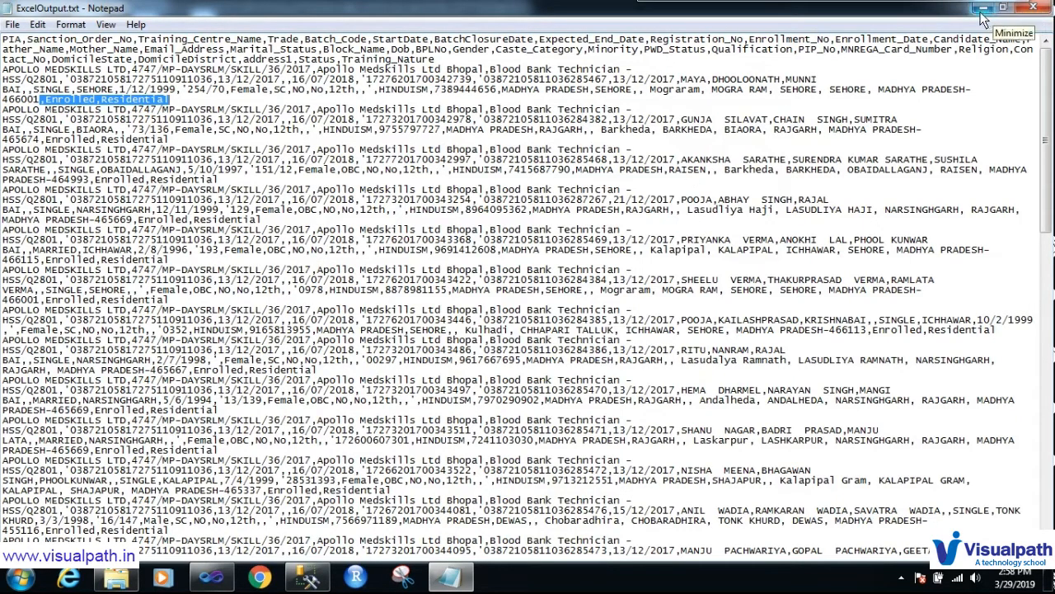
Step: Close Notepad and return to the SSIS package's data flow in Visual Studio
left_click(1020, 13)
left_click(307, 577)
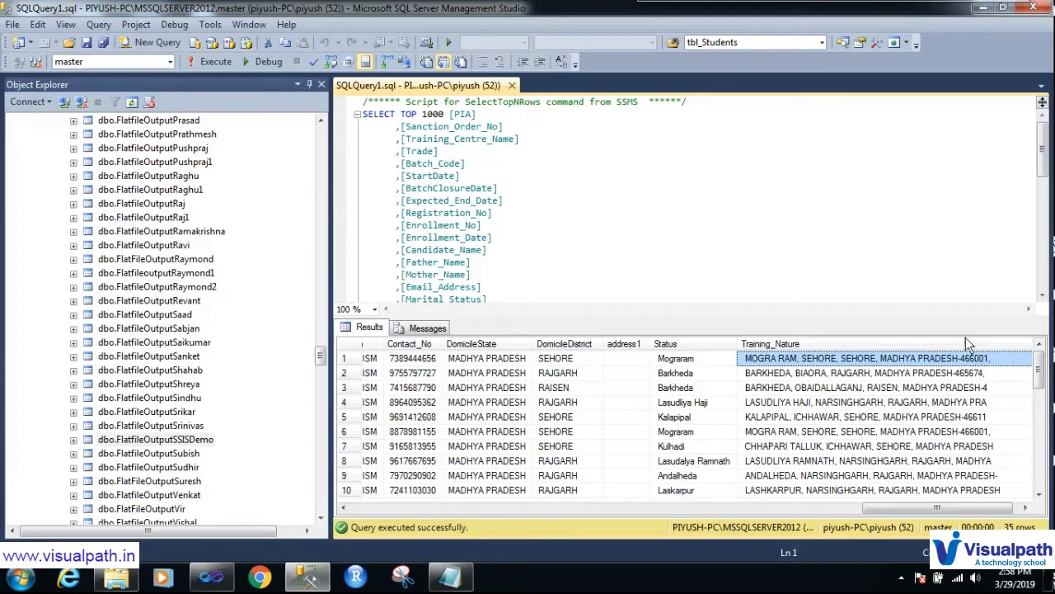
left_click(450, 577)
left_click(1032, 8)
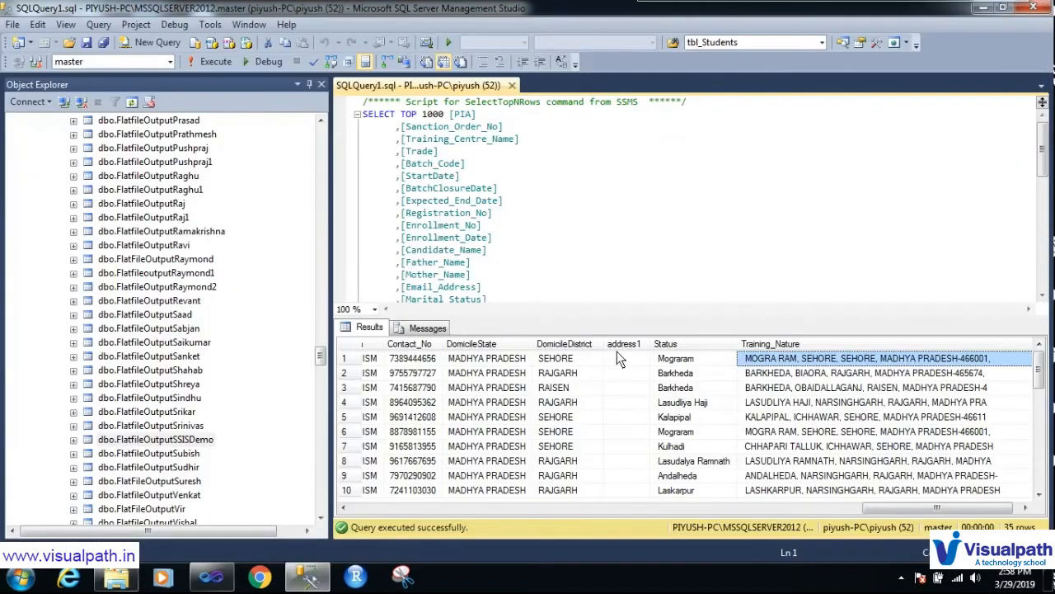
left_click(211, 577)
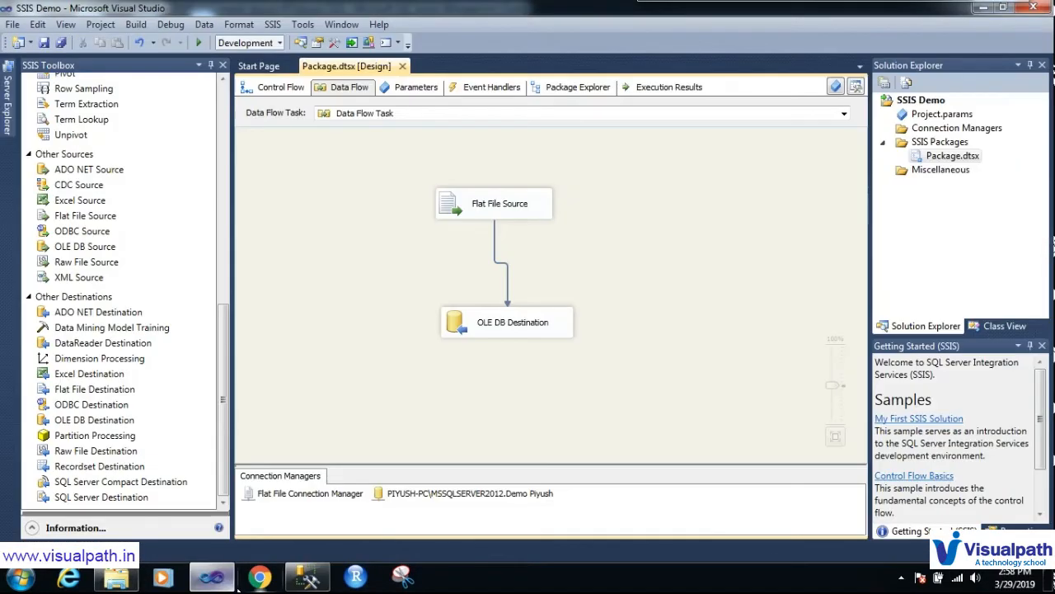
Step: Set Training_Nature truncation back to Fail component in the Flat File Source Error Output, then save
left_click(472, 210)
double_click(471, 212)
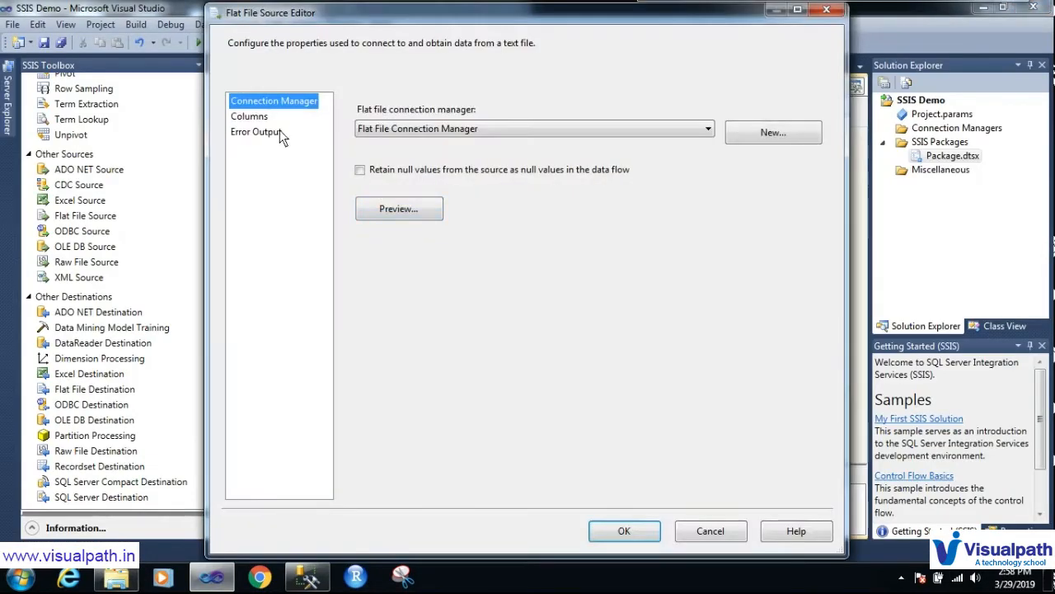
left_click(257, 132)
left_click_drag(825, 190, 827, 356)
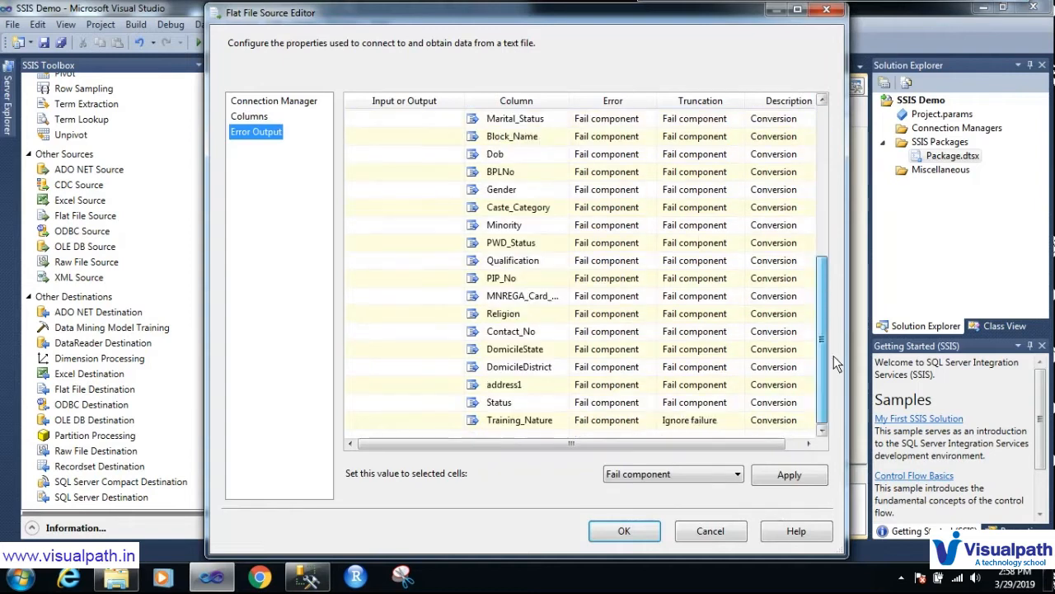
left_click(717, 420)
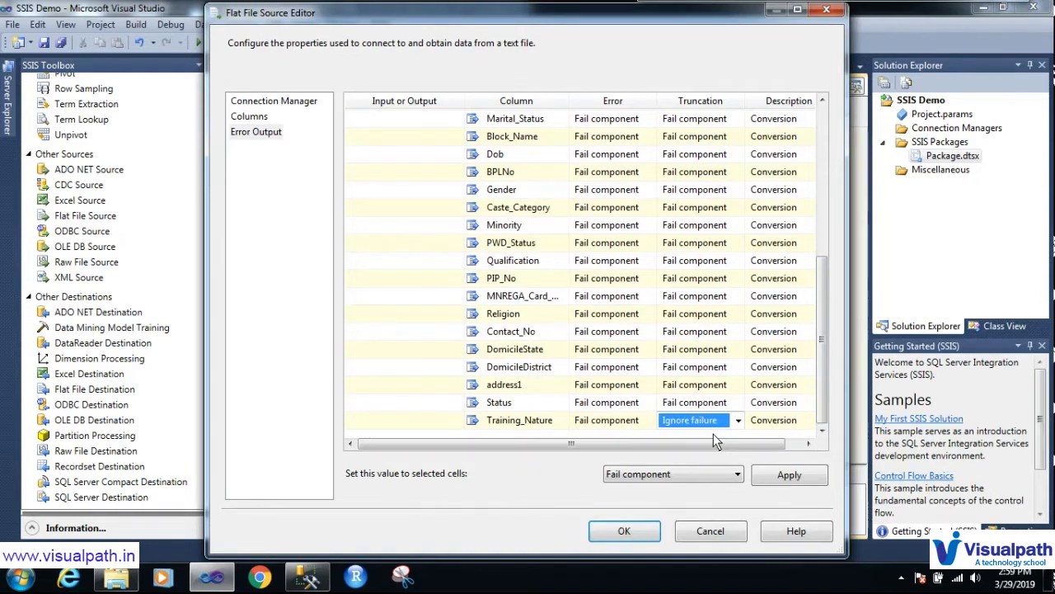
left_click(739, 422)
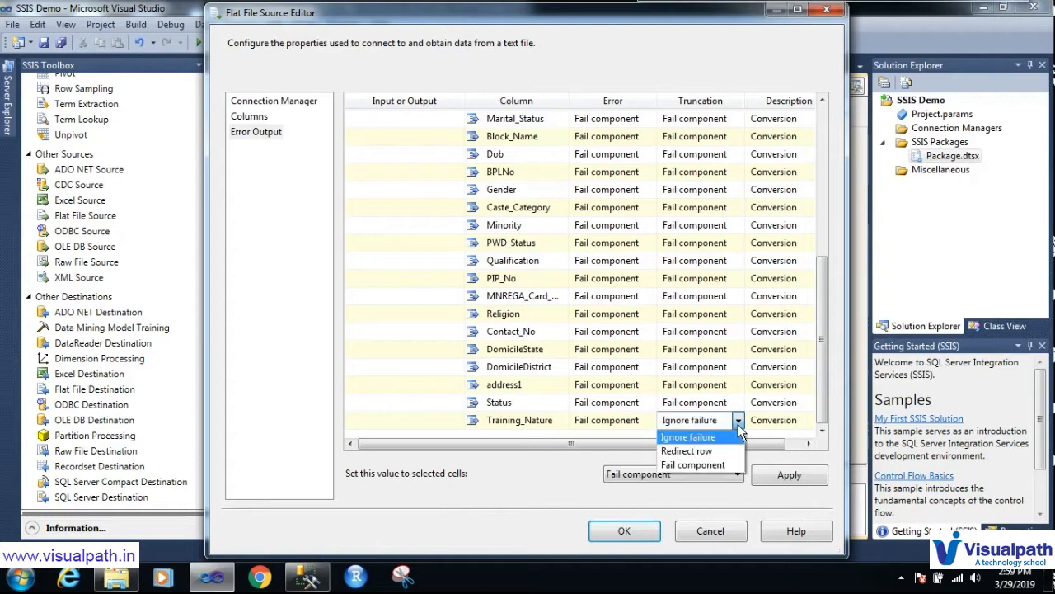
left_click(729, 465)
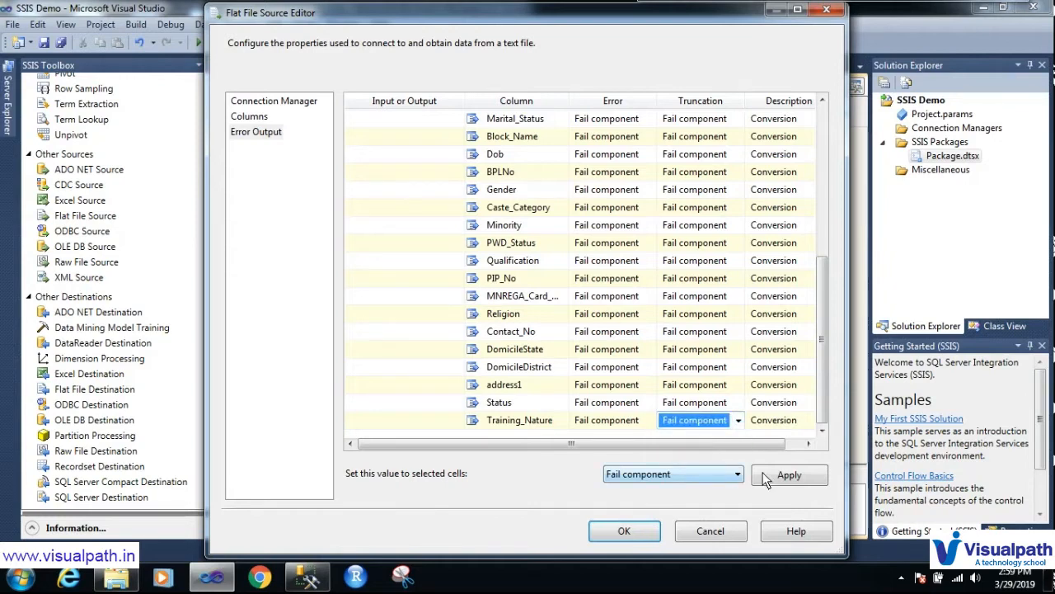
left_click(779, 474)
left_click(624, 531)
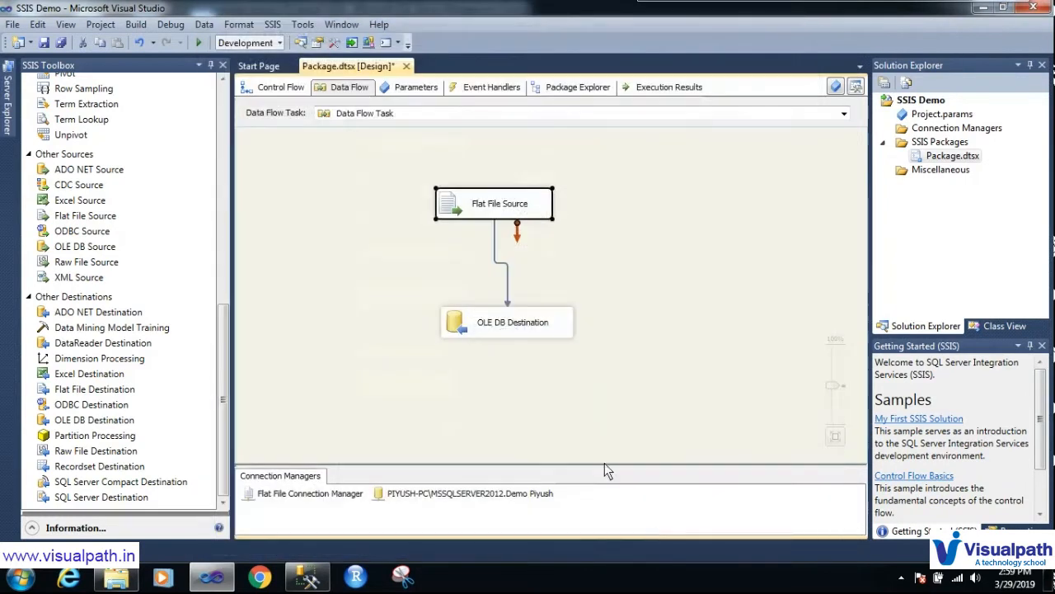
left_click(56, 43)
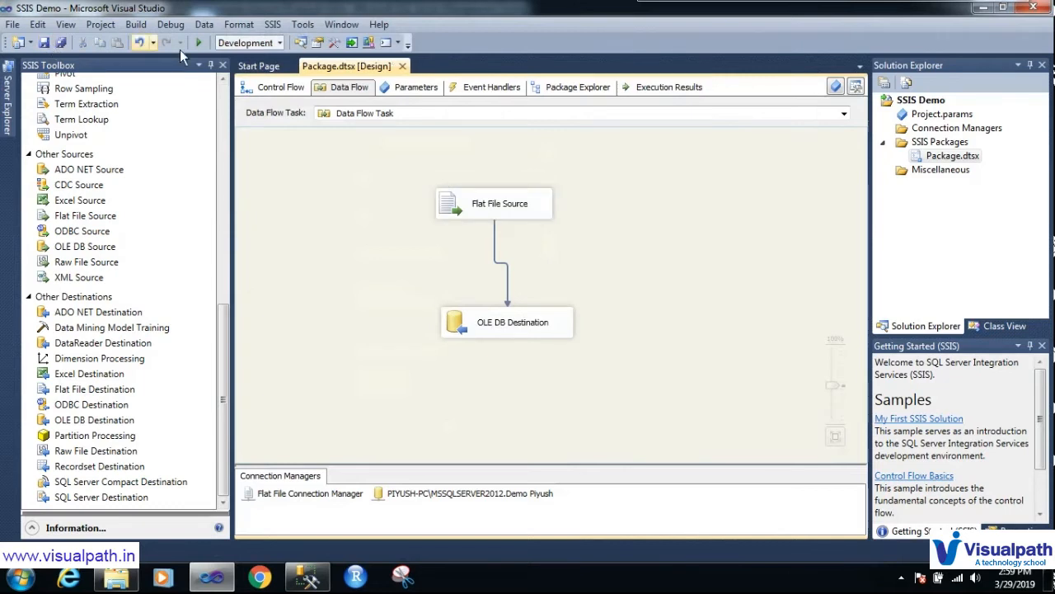
key("F5")
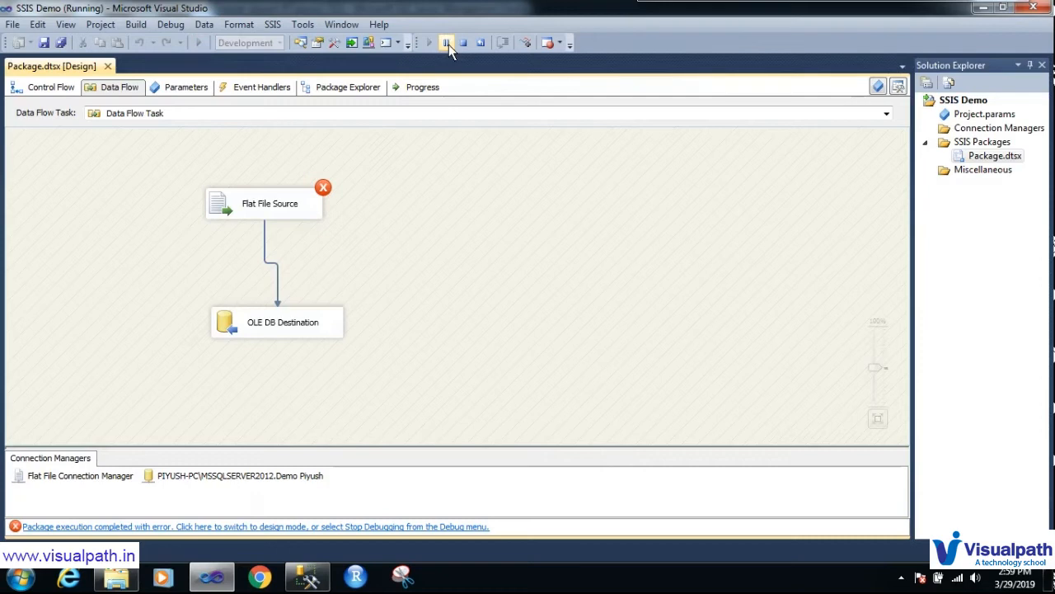
left_click(463, 43)
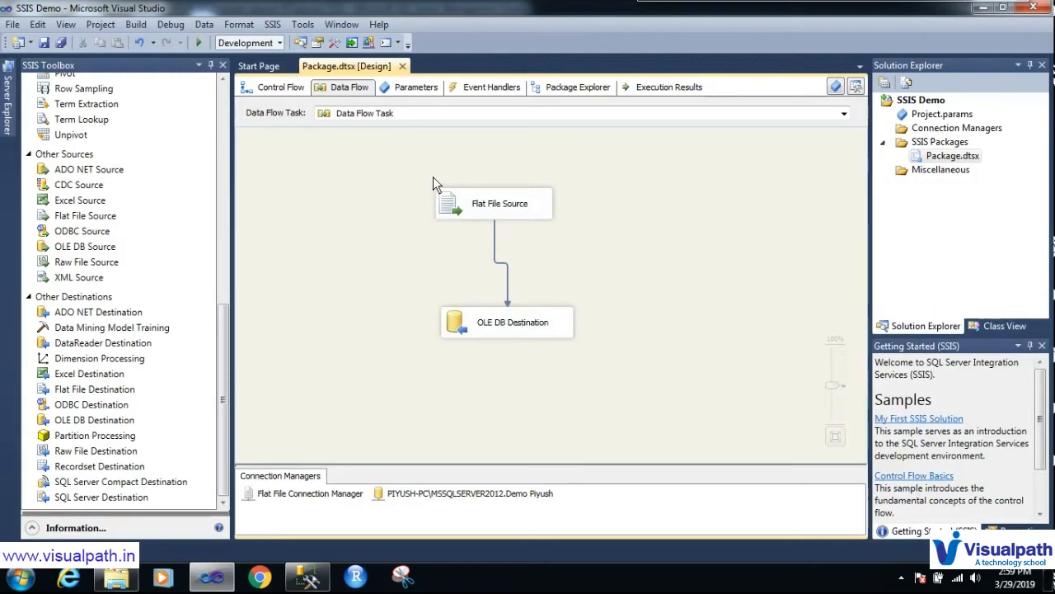
right_click(488, 212)
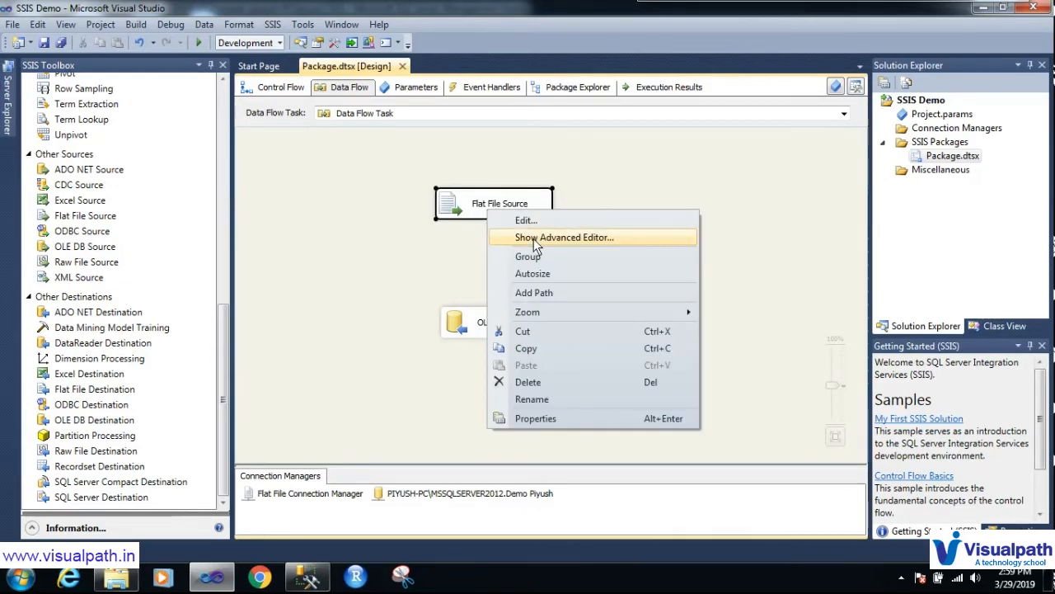
left_click(536, 239)
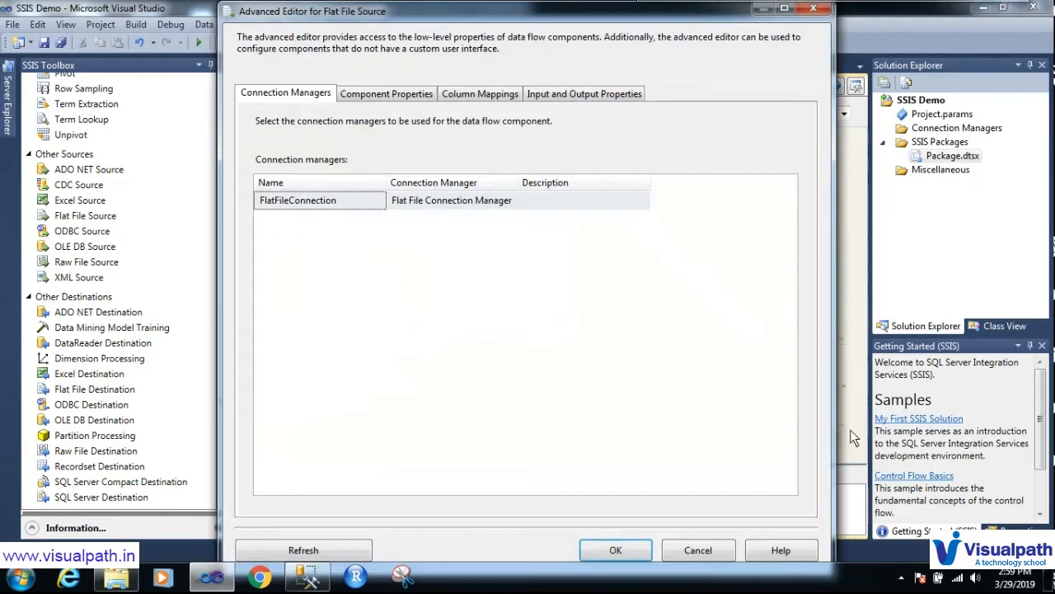
mouse_move(811, 16)
left_click(820, 11)
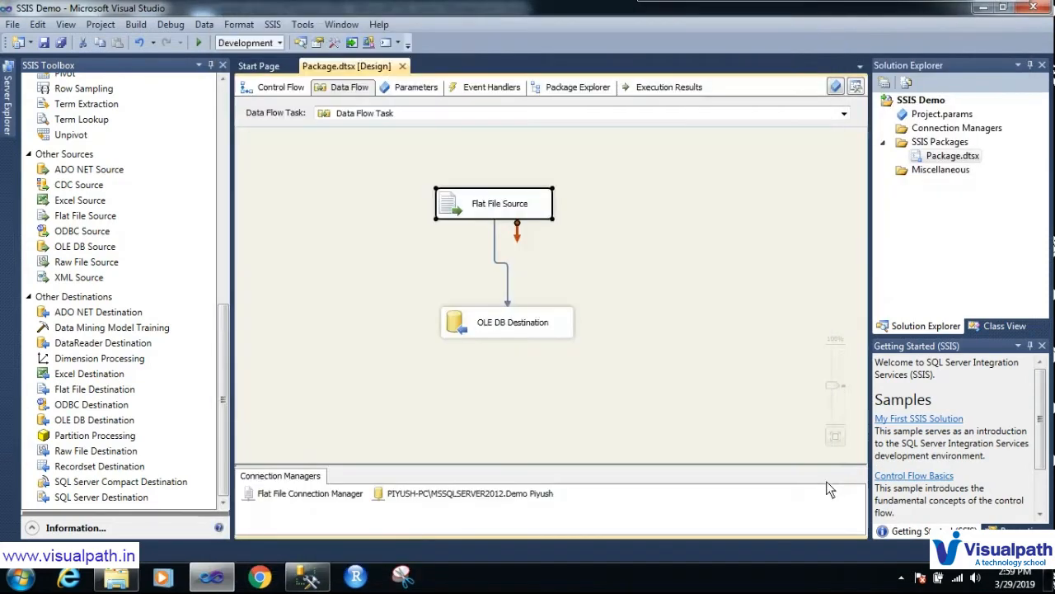
left_click(902, 579)
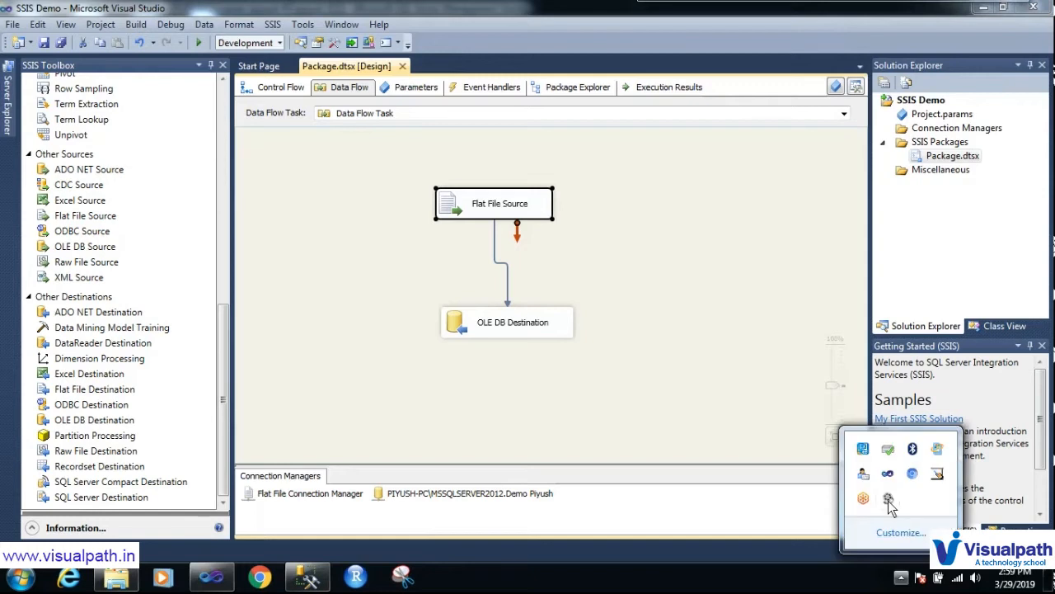
left_click(764, 383)
left_click(532, 204)
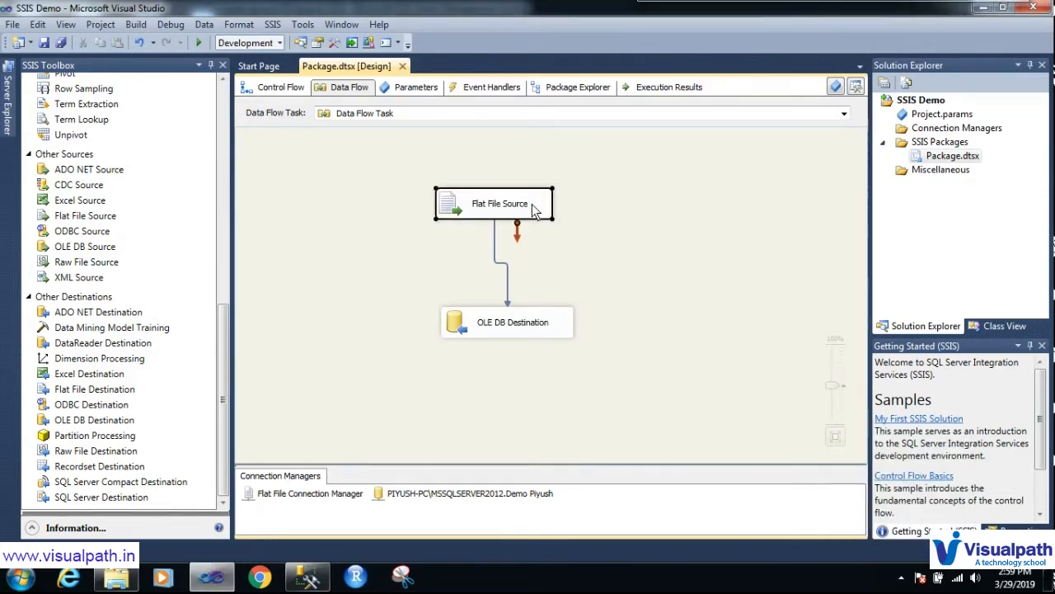
right_click(532, 204)
Step: Open the Flat File Source Advanced Editor and browse its tabs to Input and Output Properties
left_click(615, 231)
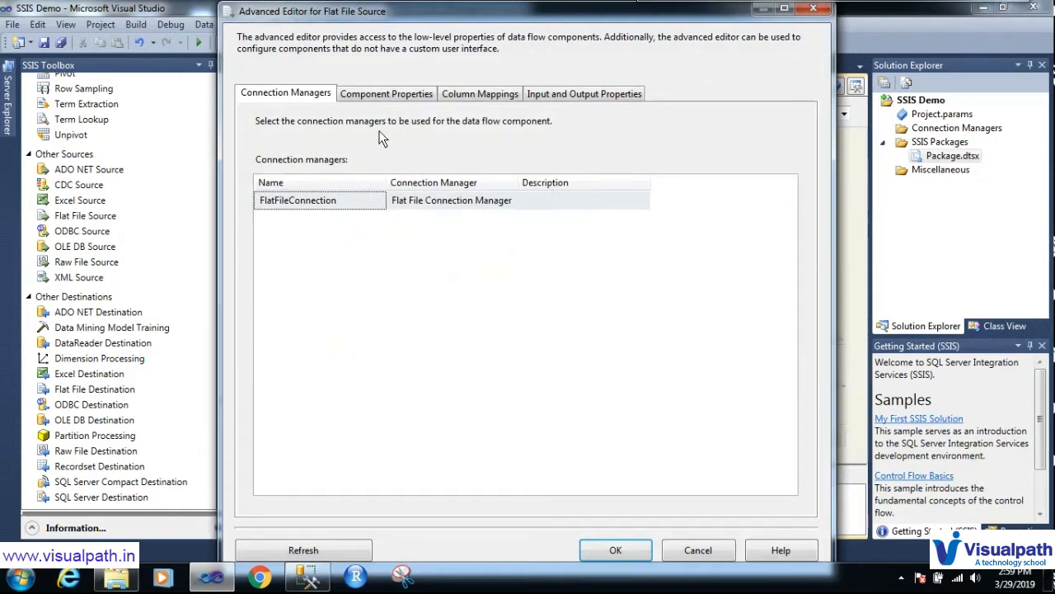
left_click(377, 94)
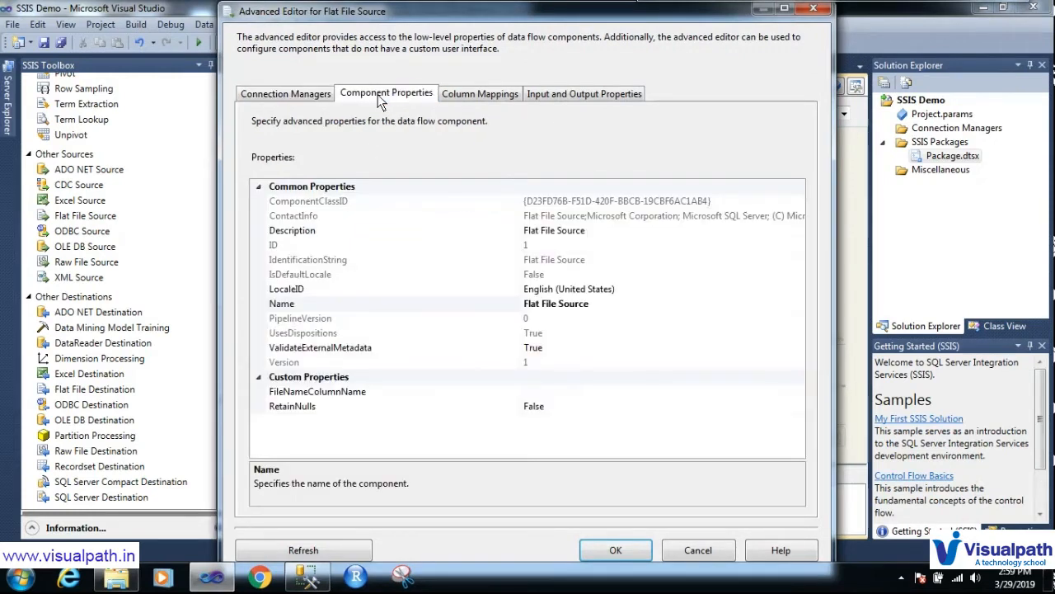
left_click(510, 94)
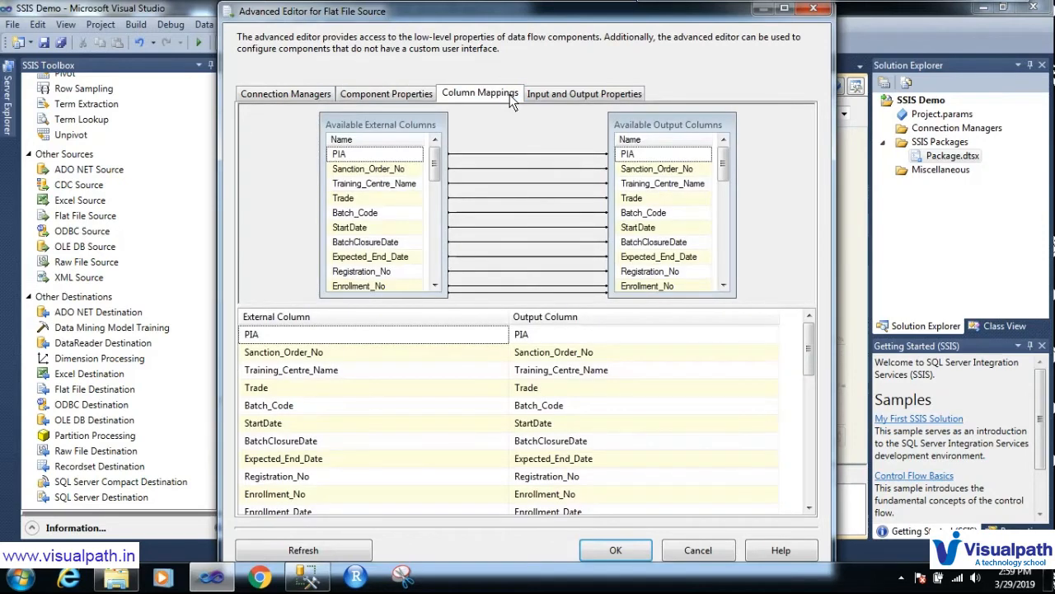
left_click(565, 99)
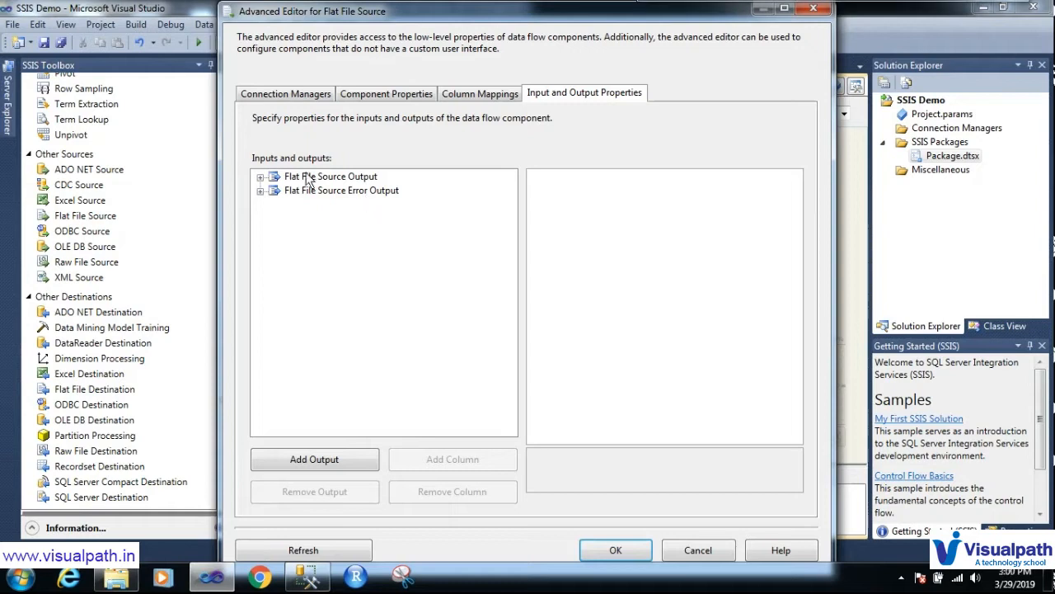
key("ctrl+shift+d")
left_click_drag(256, 136, 553, 128)
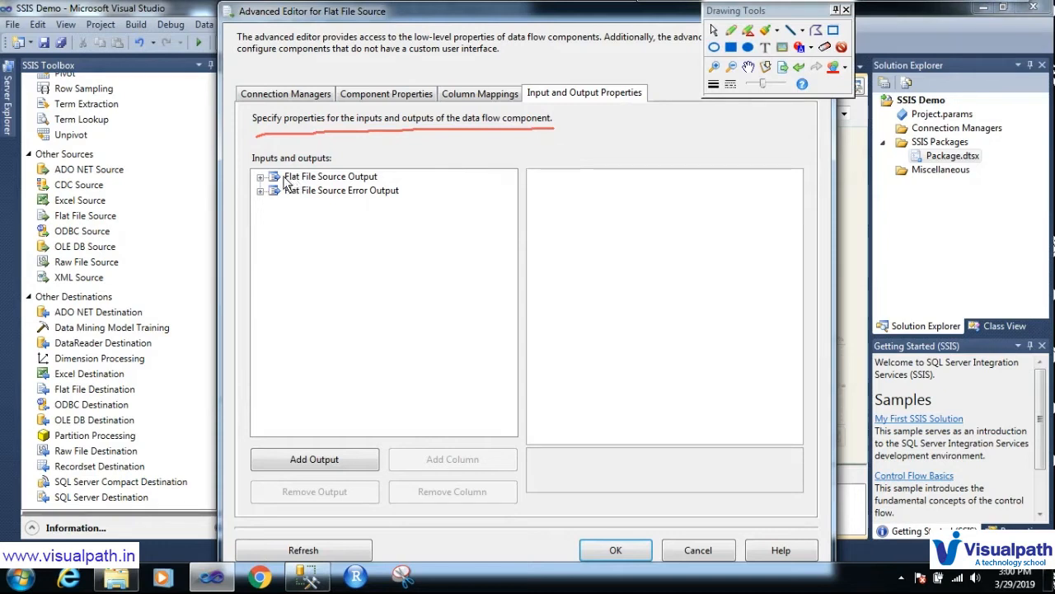
key("ctrl+shift+d")
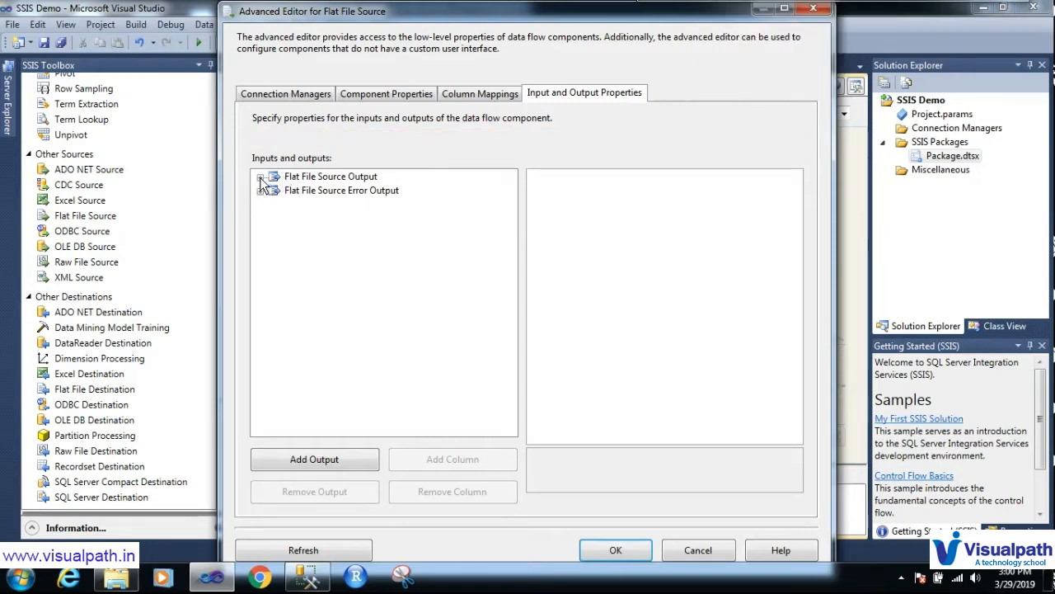
Step: Change the Training_Nature output column's Length from 50 to 250 and confirm with OK
left_click(261, 178)
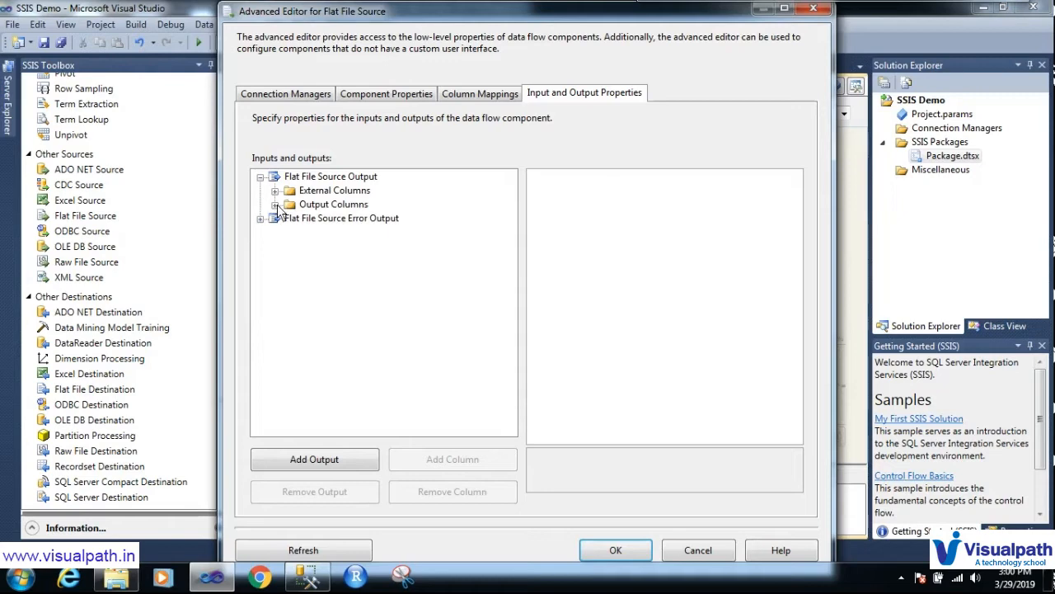
left_click(274, 204)
left_click_drag(517, 208, 503, 359)
left_click(368, 414)
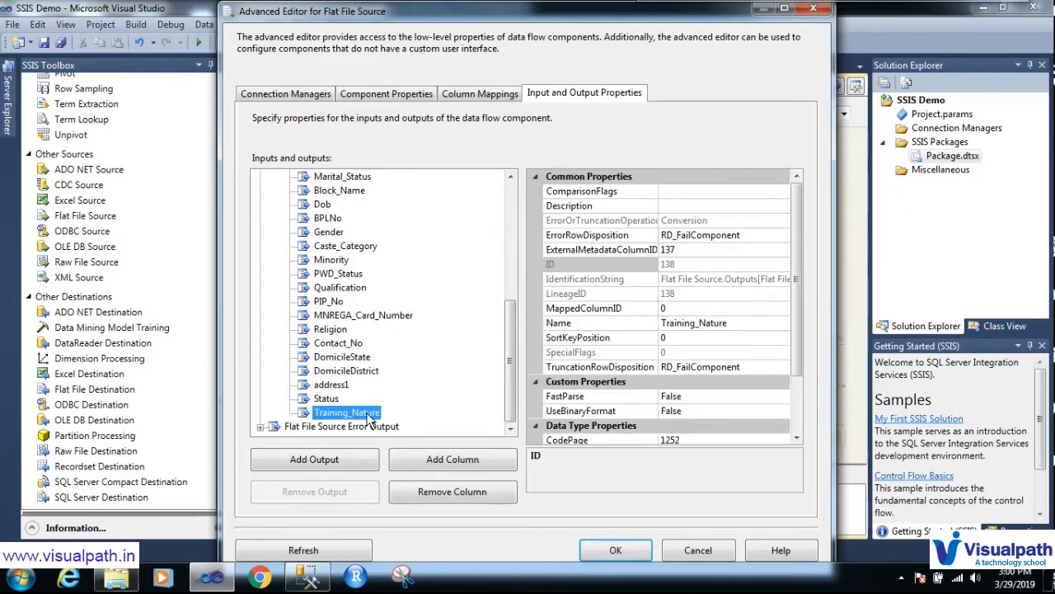
left_click_drag(802, 302, 803, 379)
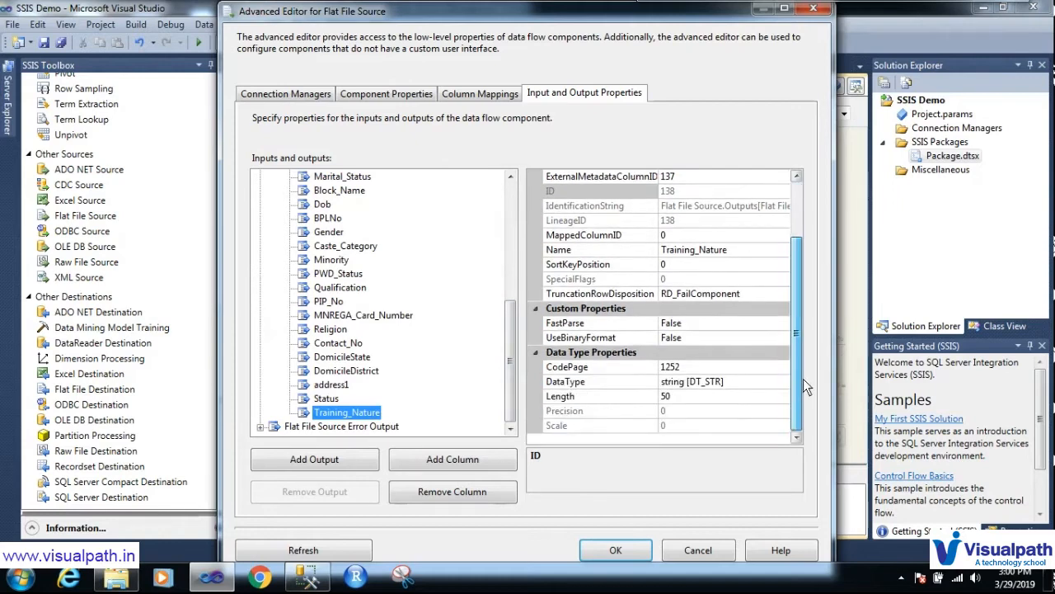
mouse_move(694, 375)
left_mouse_down()
mouse_move(638, 380)
mouse_move(709, 389)
mouse_move(730, 379)
mouse_move(693, 377)
left_mouse_up()
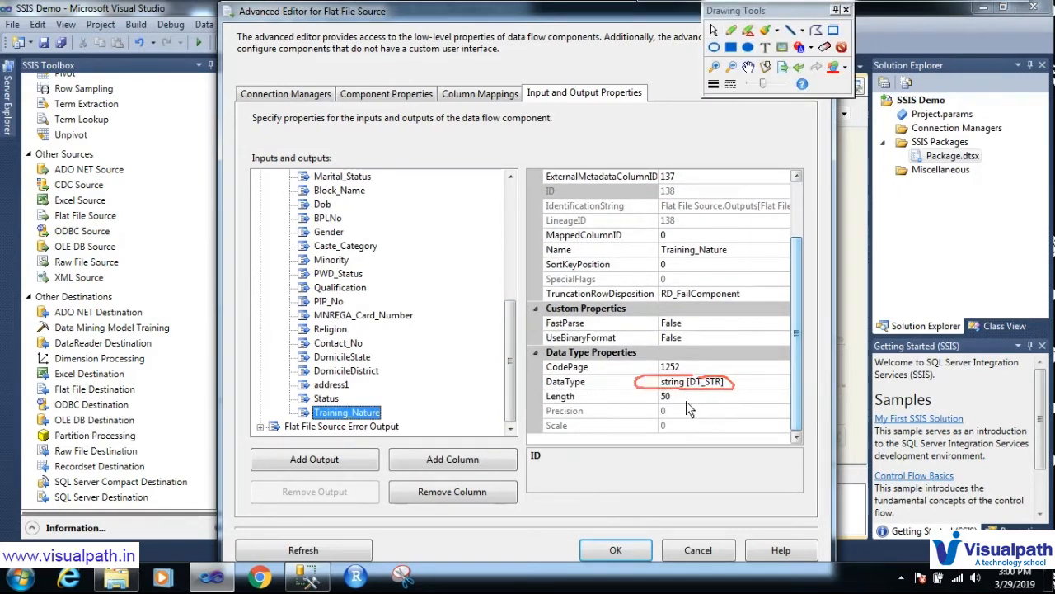
left_click_drag(676, 402, 768, 394)
key("Escape")
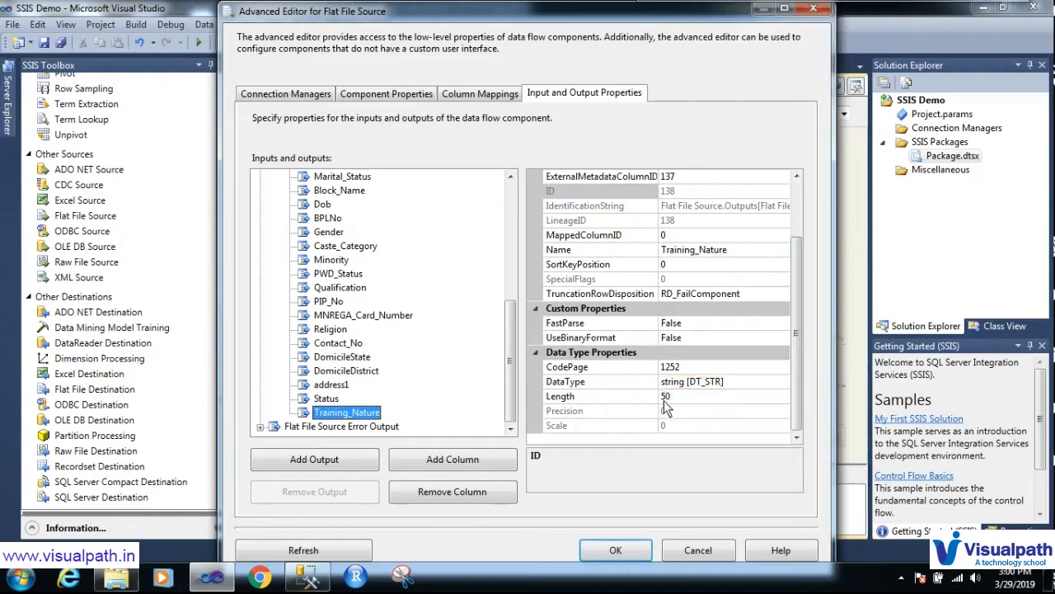
left_click(662, 398)
type("2")
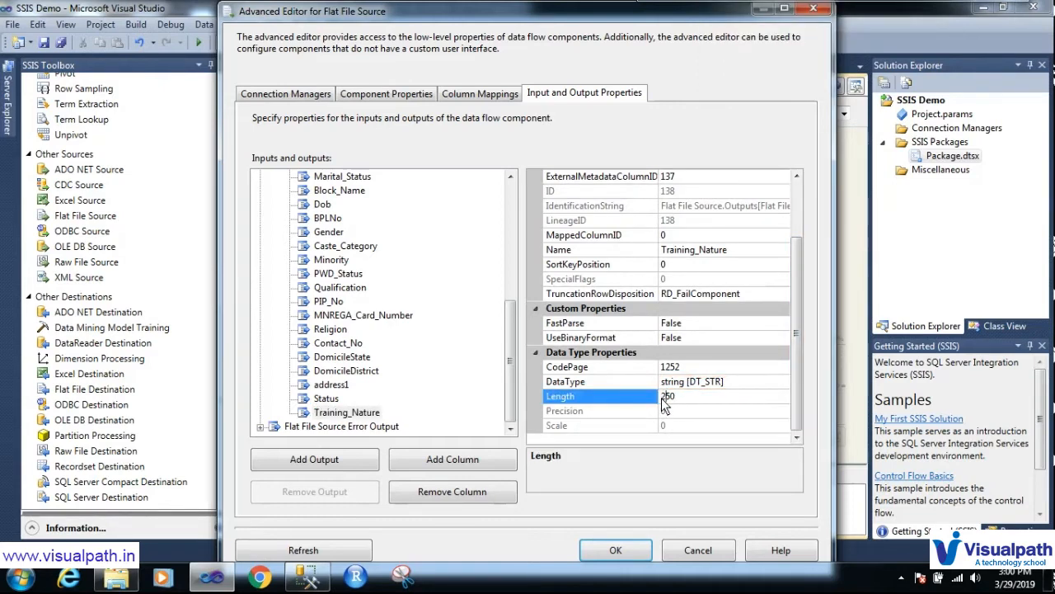
left_click(616, 551)
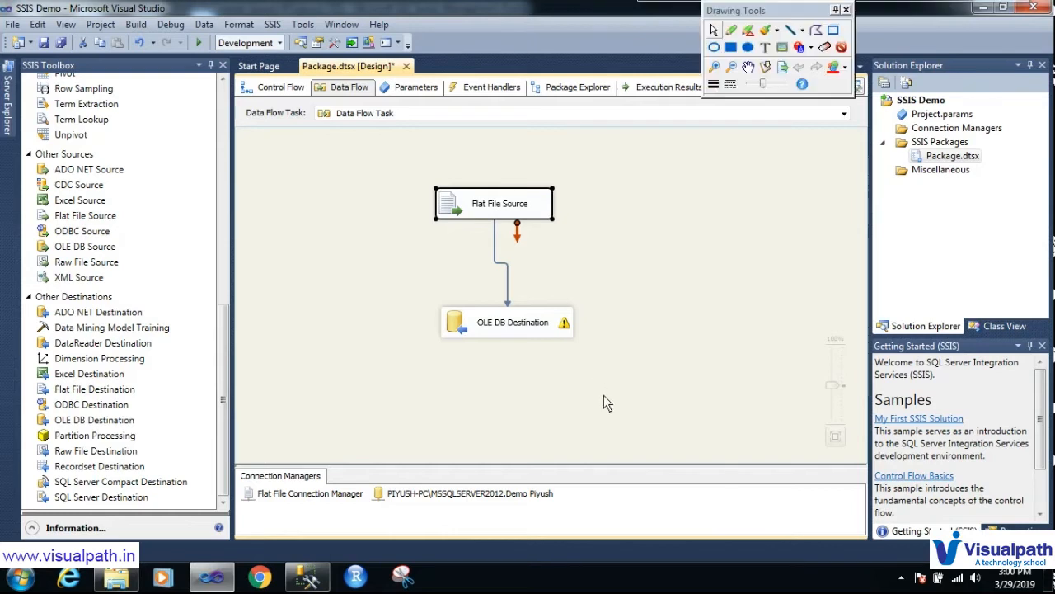
mouse_move(584, 340)
left_mouse_down()
mouse_move(589, 324)
mouse_move(546, 326)
mouse_move(566, 352)
mouse_move(583, 348)
left_mouse_up()
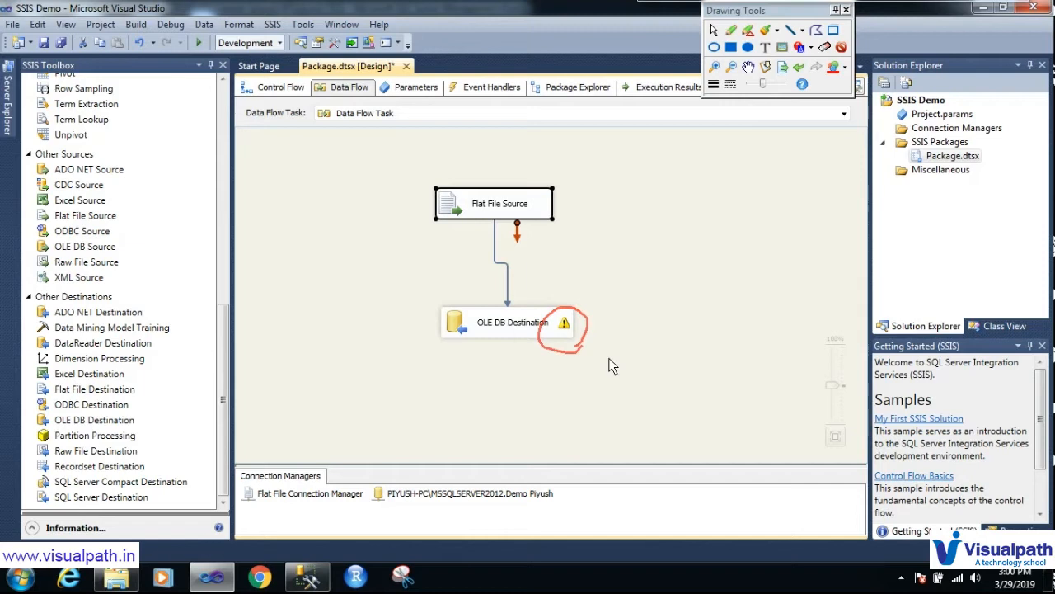
key("Escape")
mouse_move(566, 324)
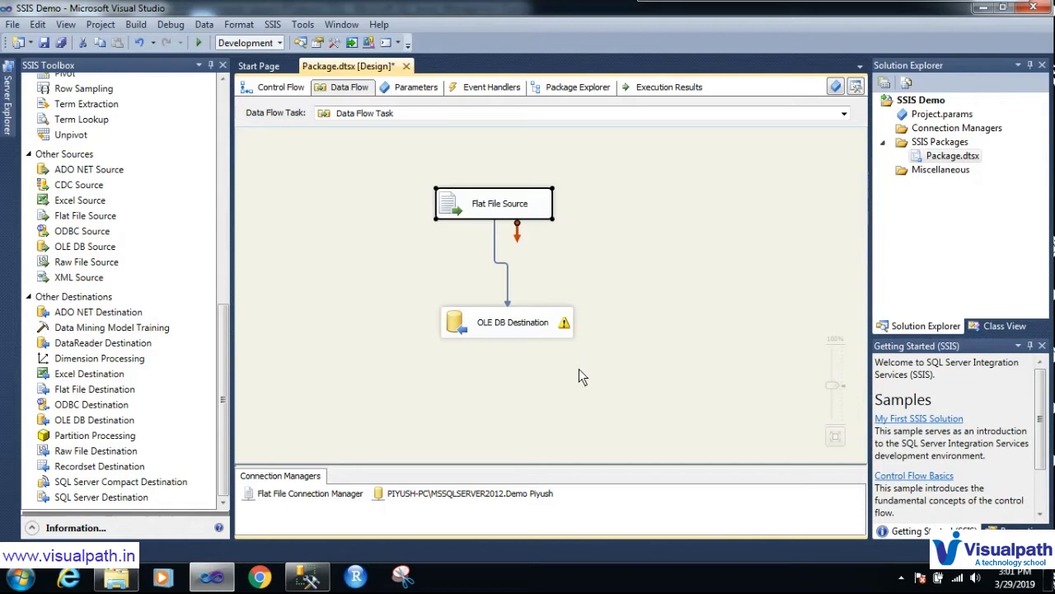
key("ctrl+shift+d")
mouse_move(457, 163)
left_mouse_down()
mouse_move(409, 192)
mouse_move(556, 247)
mouse_move(471, 156)
mouse_move(452, 173)
left_mouse_up()
mouse_move(627, 164)
left_mouse_down()
mouse_move(666, 198)
mouse_move(720, 144)
left_mouse_up()
mouse_move(536, 287)
left_mouse_down()
mouse_move(477, 307)
mouse_move(606, 321)
mouse_move(519, 288)
left_mouse_up()
mouse_move(638, 291)
left_mouse_down()
mouse_move(695, 303)
mouse_move(692, 324)
left_mouse_up()
left_click_drag(681, 288, 644, 341)
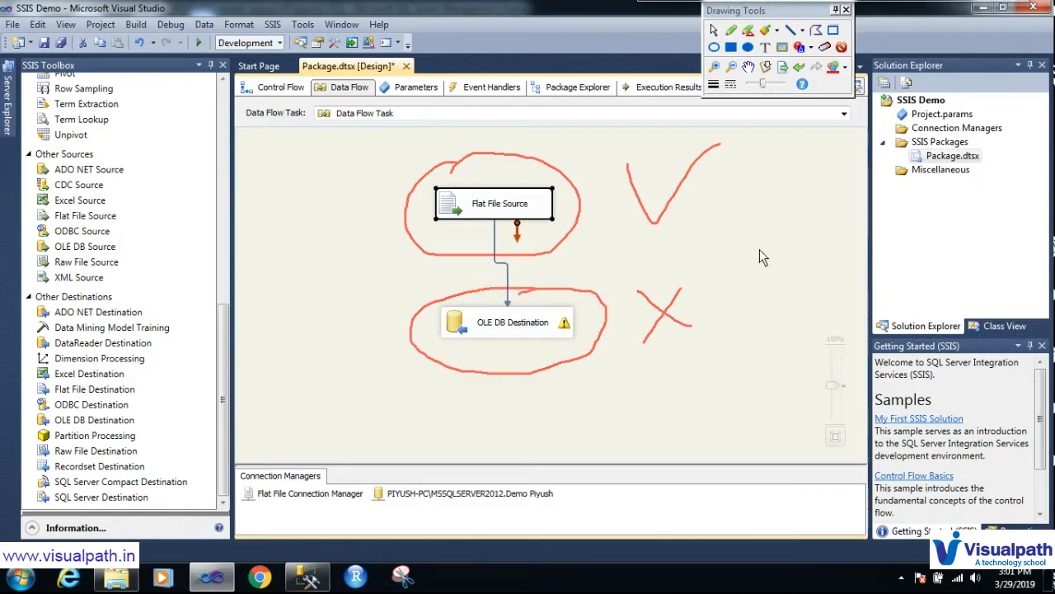
key("Escape")
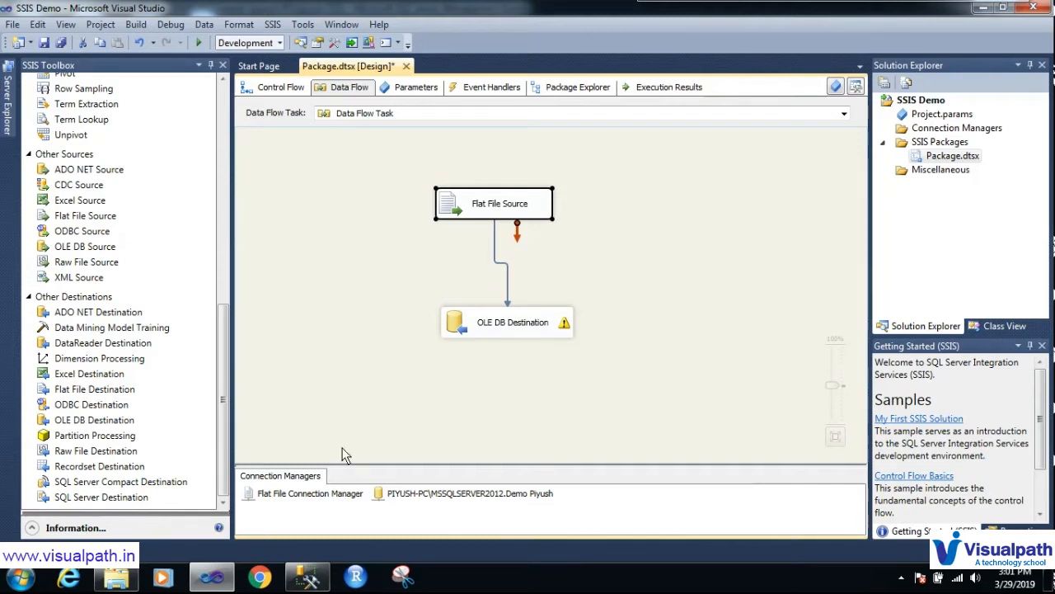
mouse_move(307, 581)
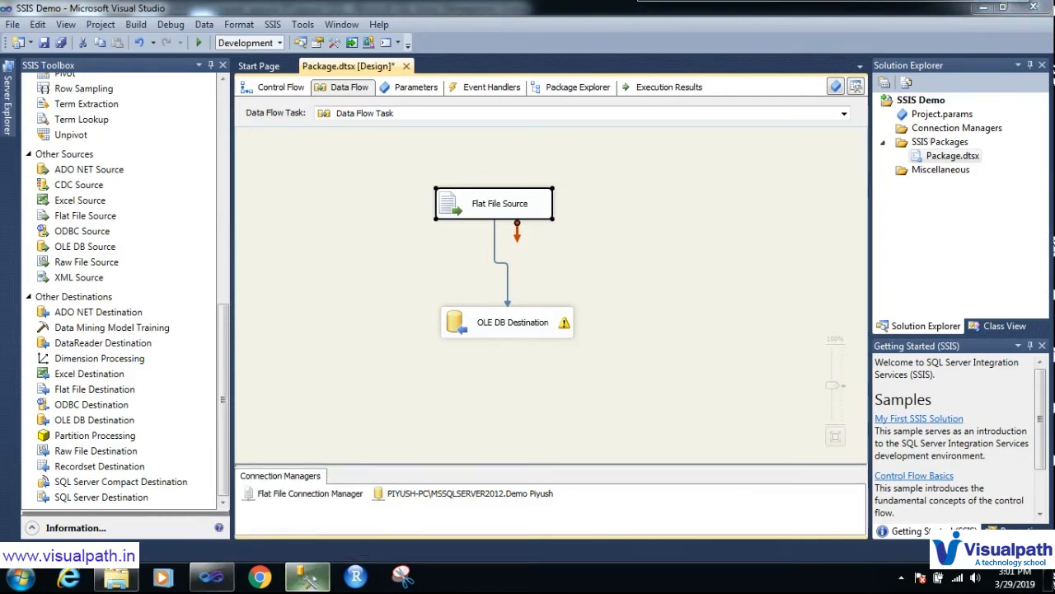
Step: In SSMS, expand dbo.FlatfileOutputSSISDemo's Columns and select Training_Nature, still varchar(50), null
left_click(310, 584)
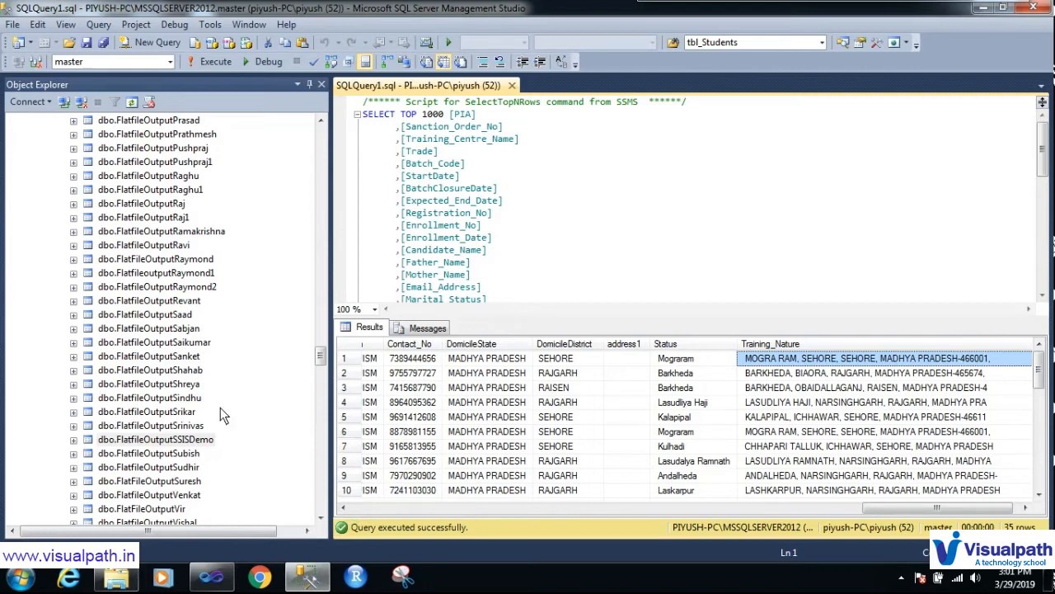
left_click(185, 443)
left_click(184, 444)
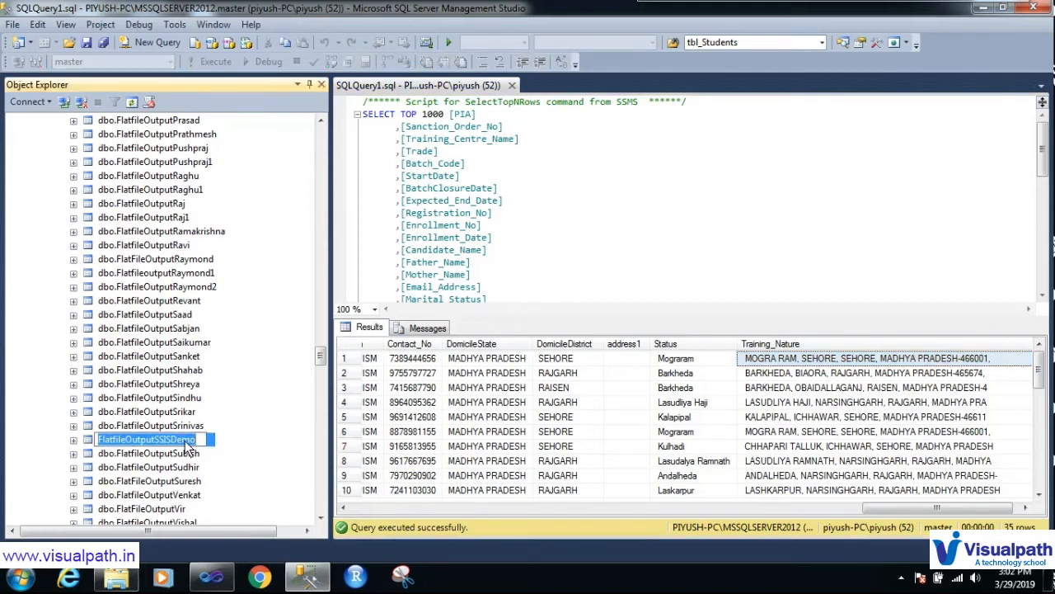
left_click(227, 430)
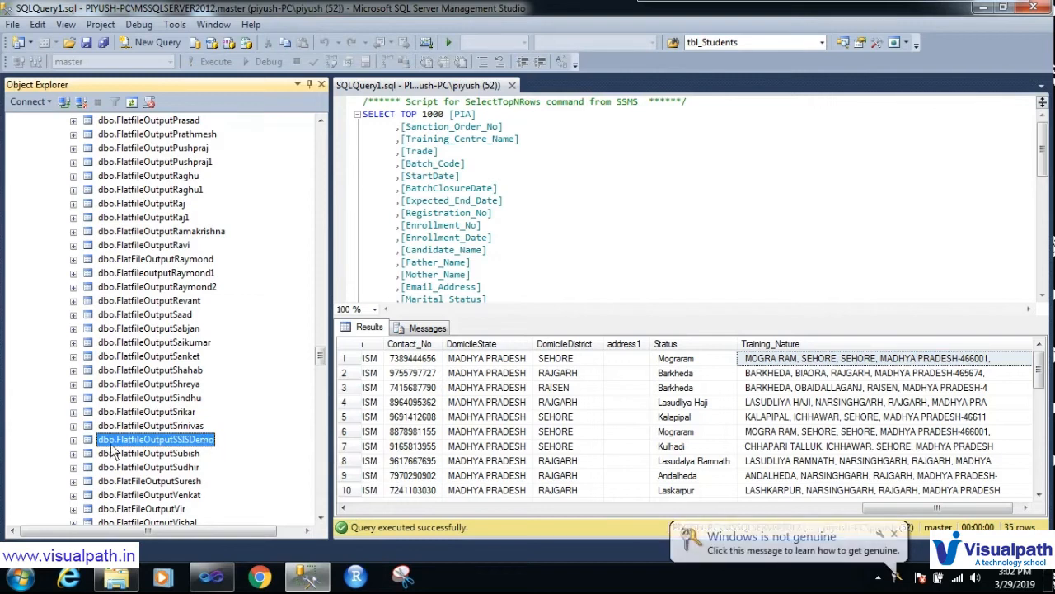
left_click(74, 441)
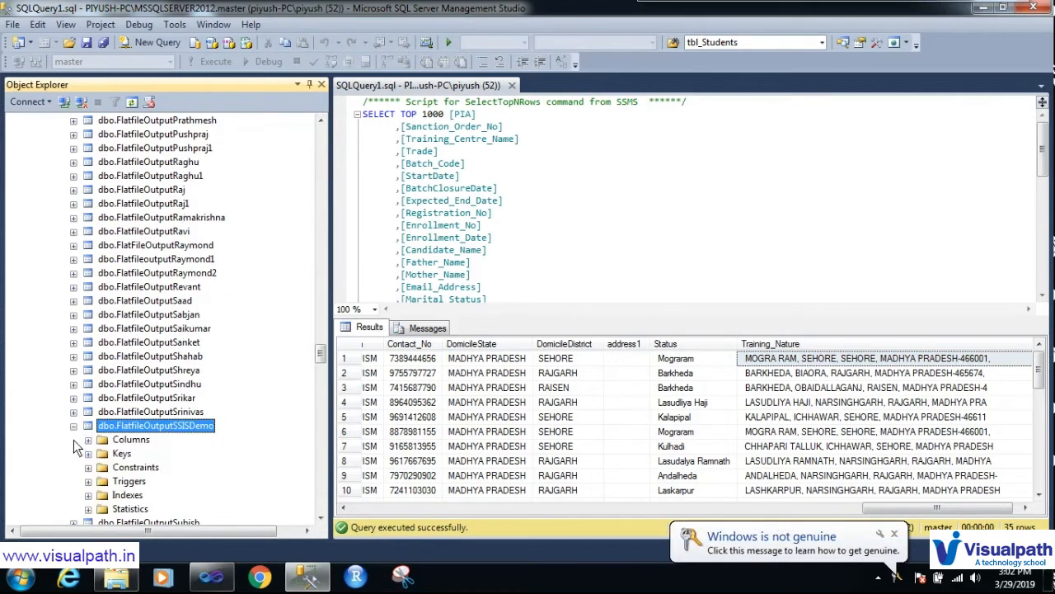
left_click(88, 441)
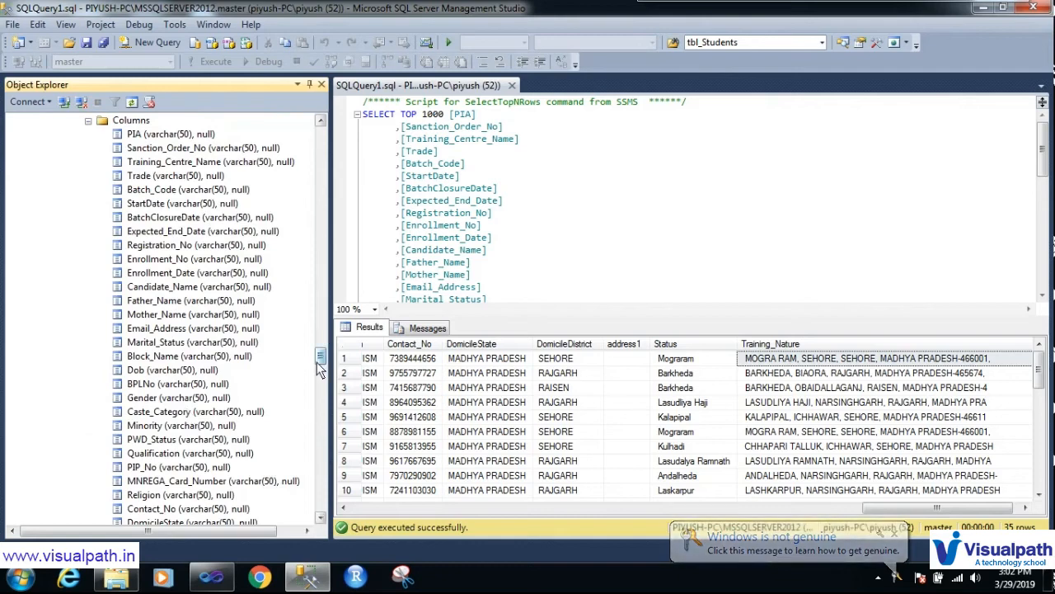
mouse_move(321, 361)
left_mouse_down()
mouse_move(320, 374)
mouse_move(320, 364)
left_mouse_up()
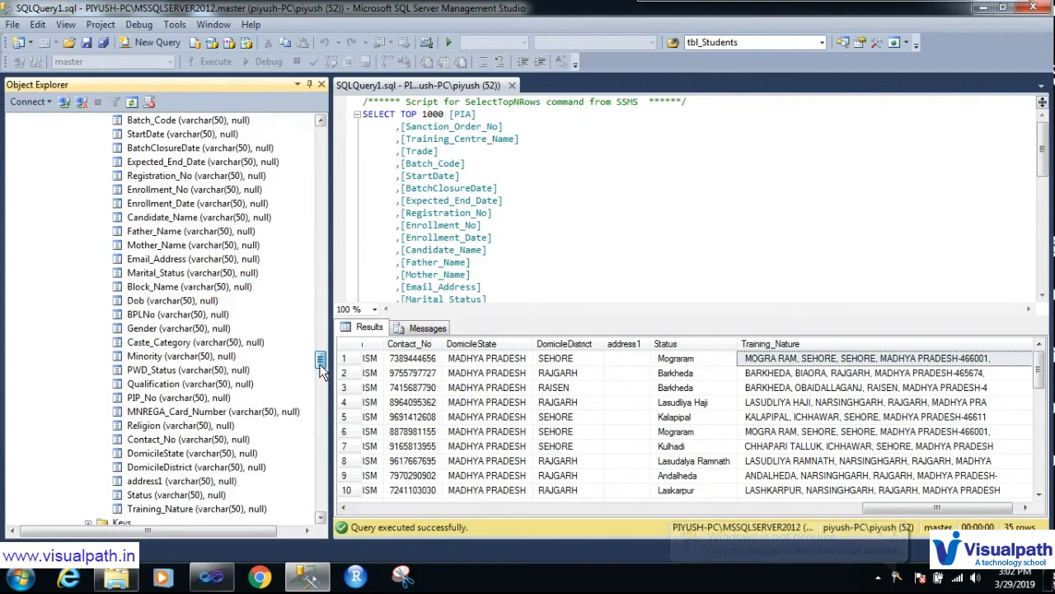
left_click(215, 510)
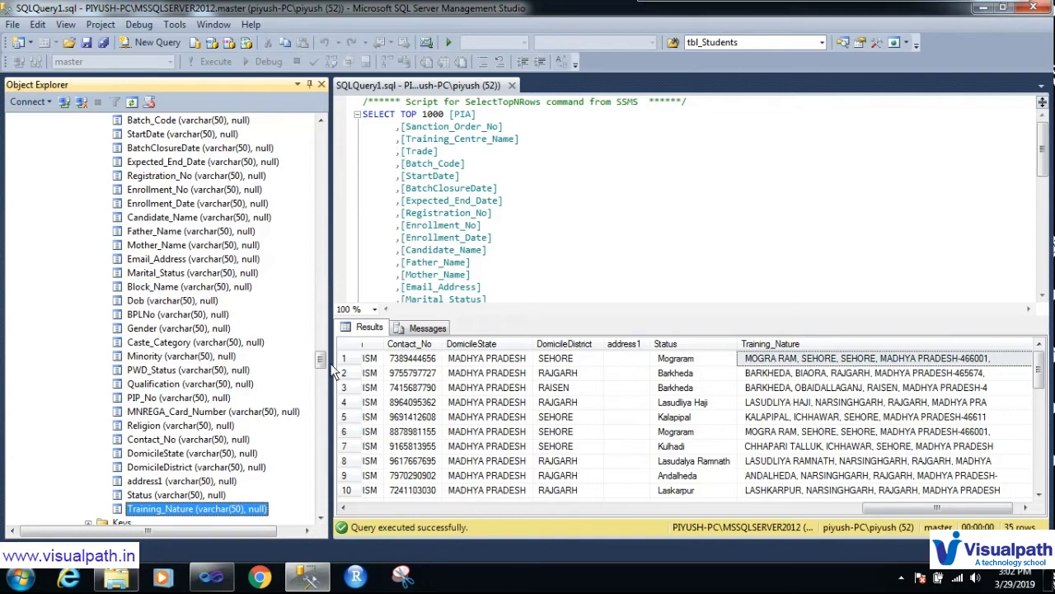
Step: Collapse the dbo.FlatfileOutputSSISDemo table in Object Explorer and bring up its context menu
mouse_move(322, 360)
left_mouse_down()
mouse_move(323, 329)
mouse_move(322, 354)
left_mouse_up()
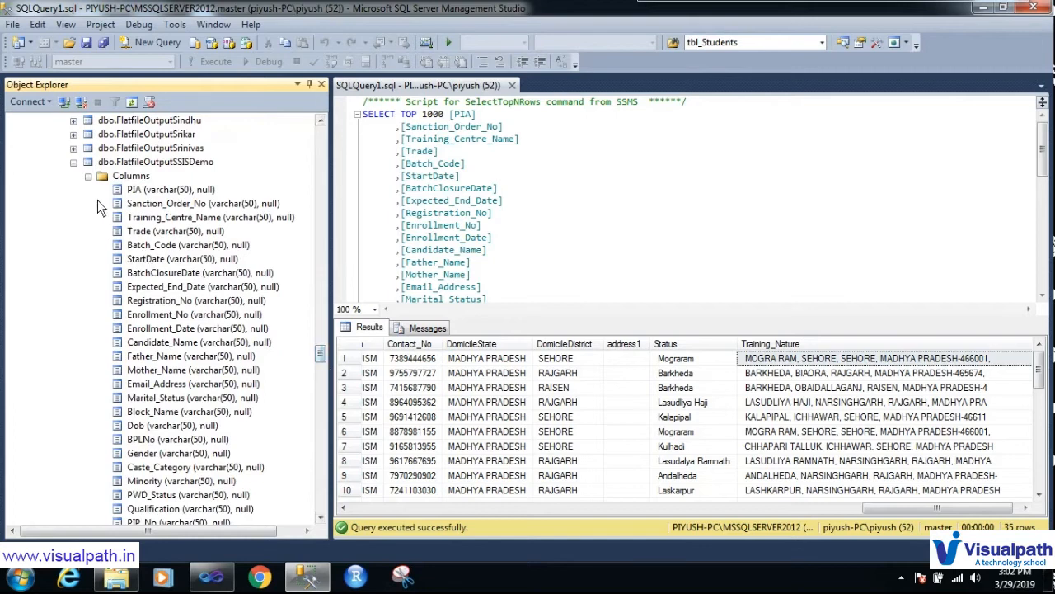
left_click(74, 163)
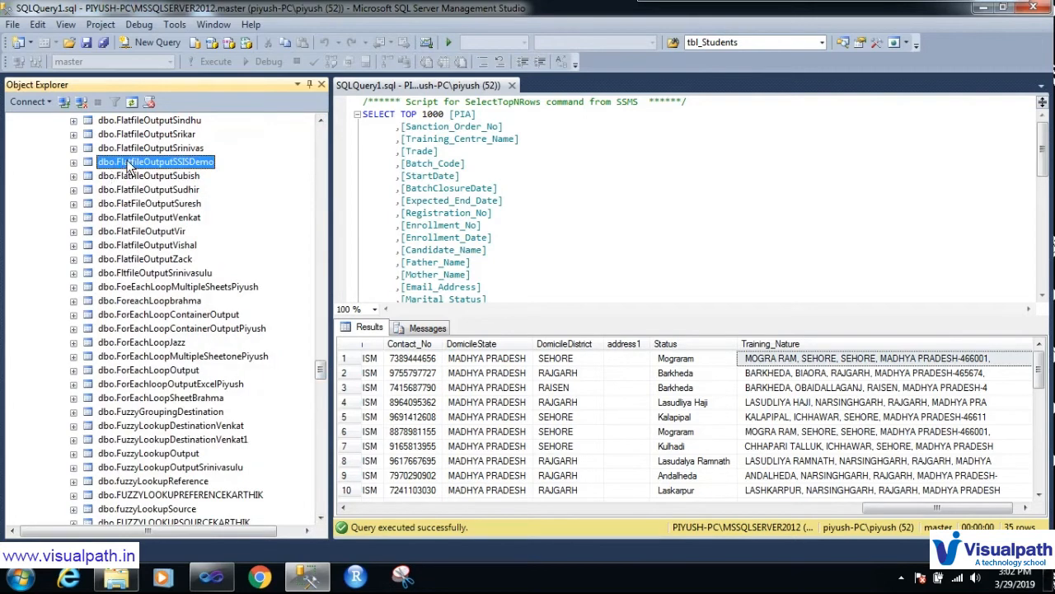
right_click(127, 165)
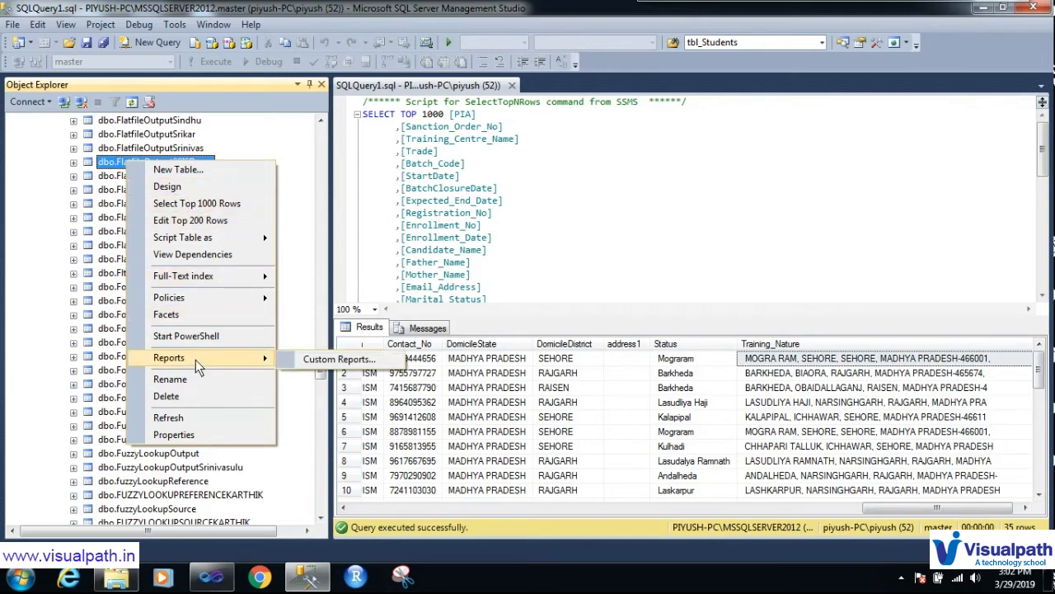
Step: In the table designer, change Training_Nature from varchar(50) to varchar(250) and save on closing
left_click(191, 186)
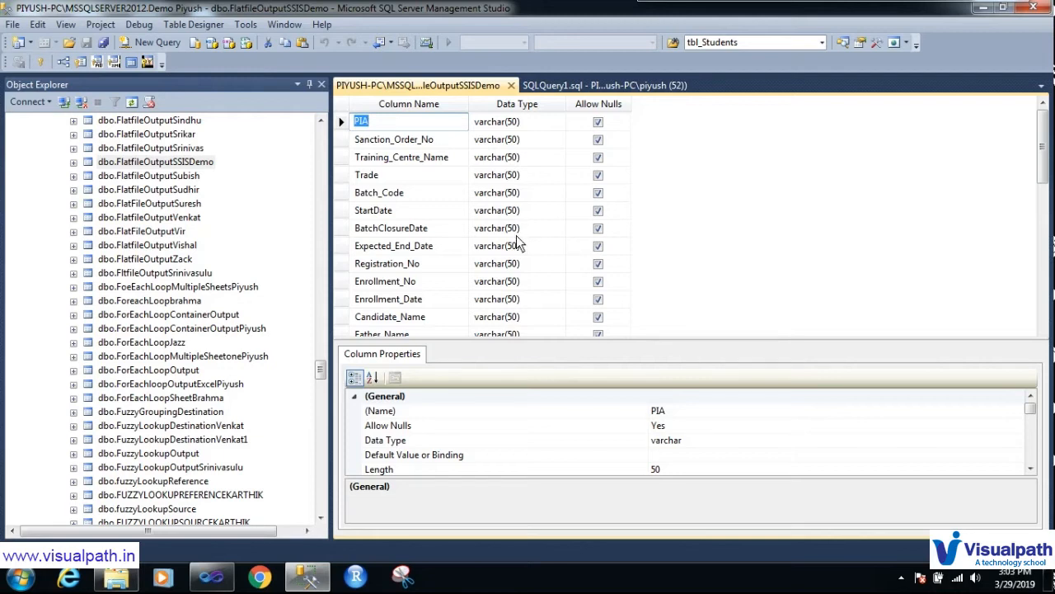
left_click(1045, 286)
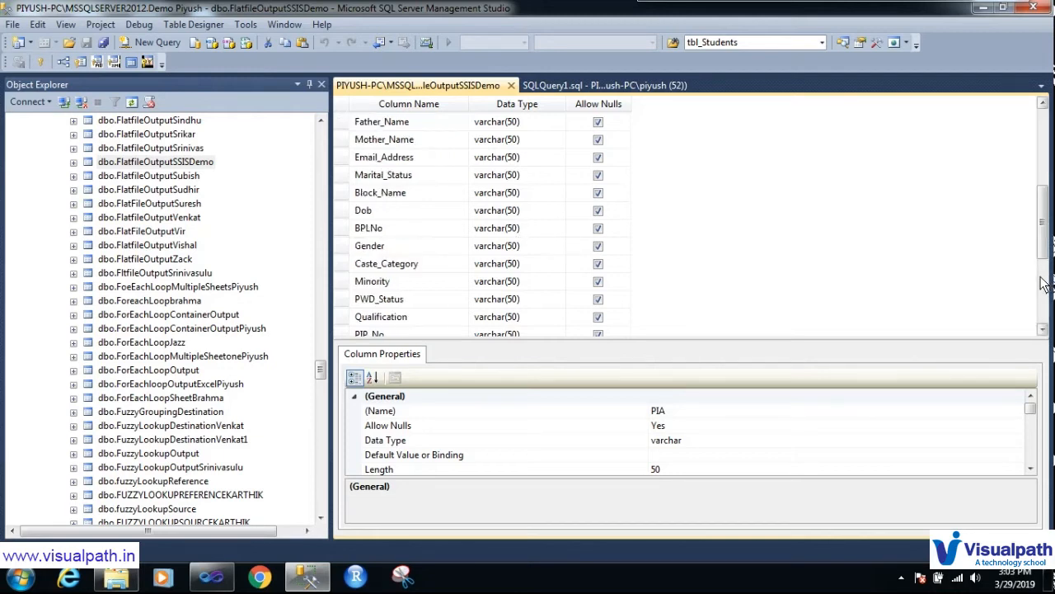
left_click(1045, 286)
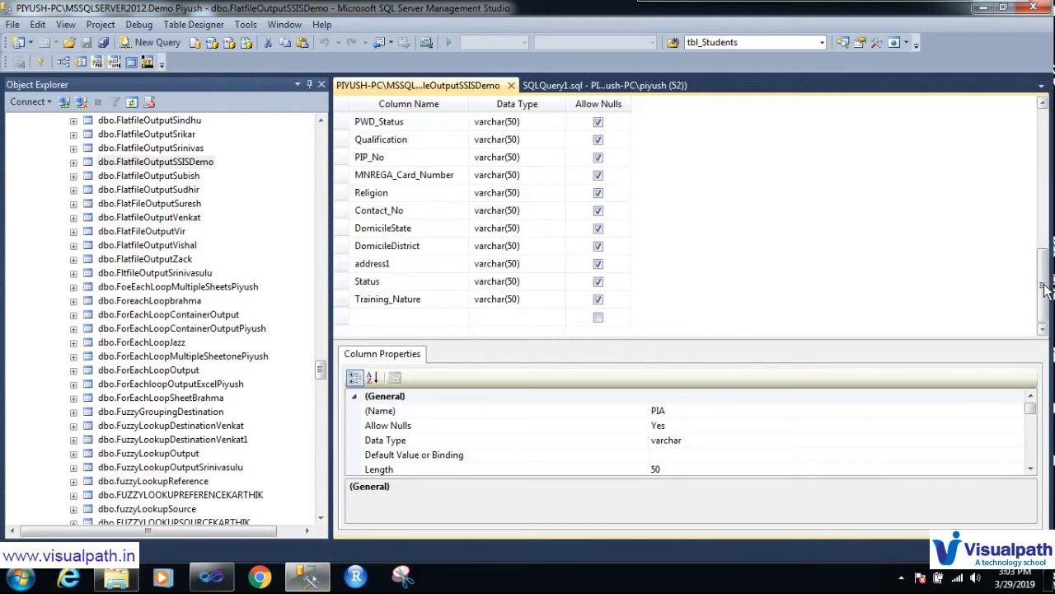
left_click(490, 302)
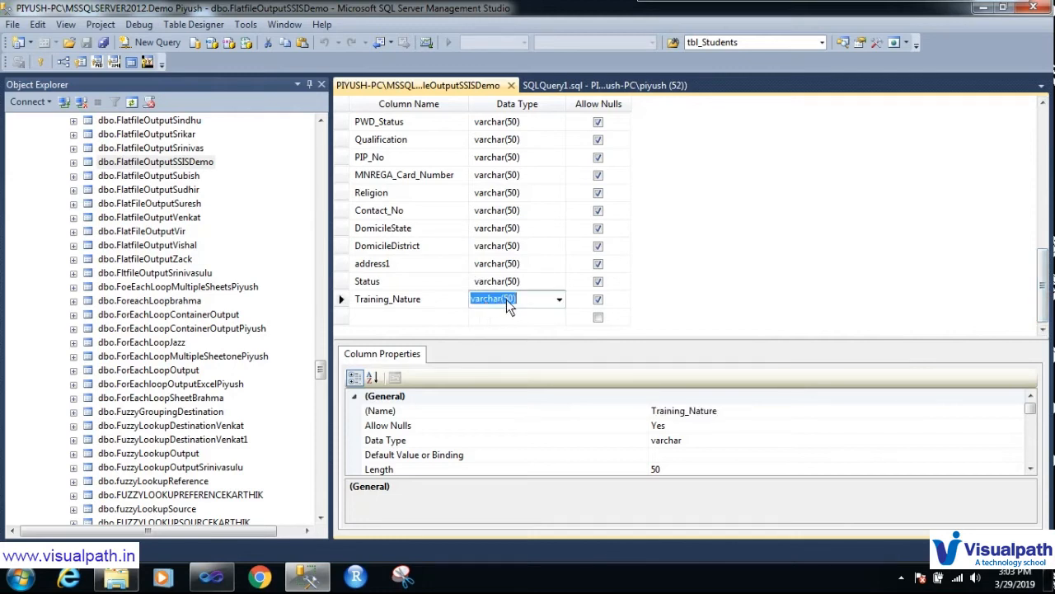
left_click(504, 303)
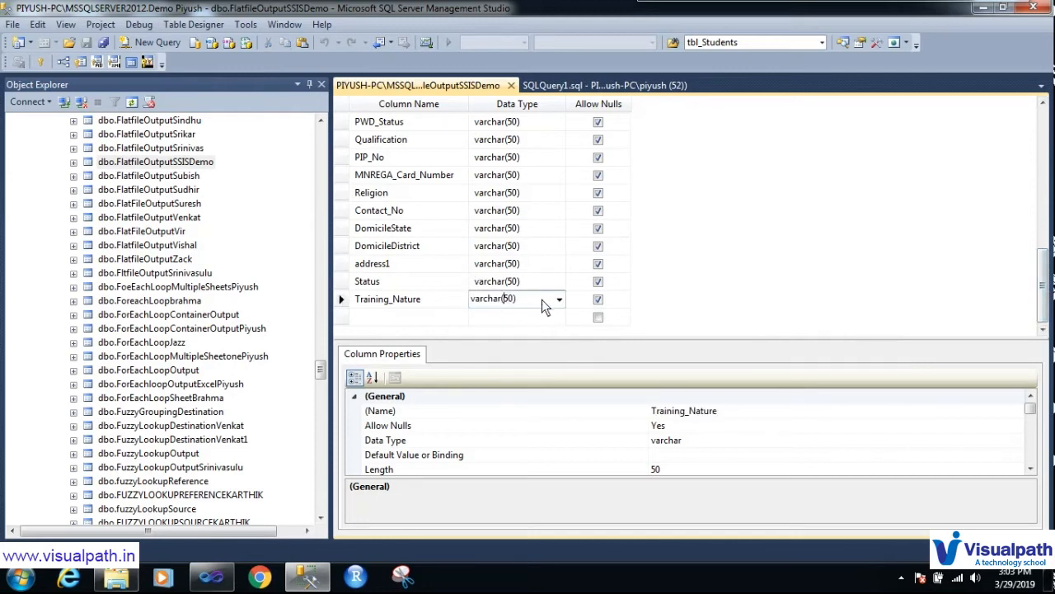
type("2")
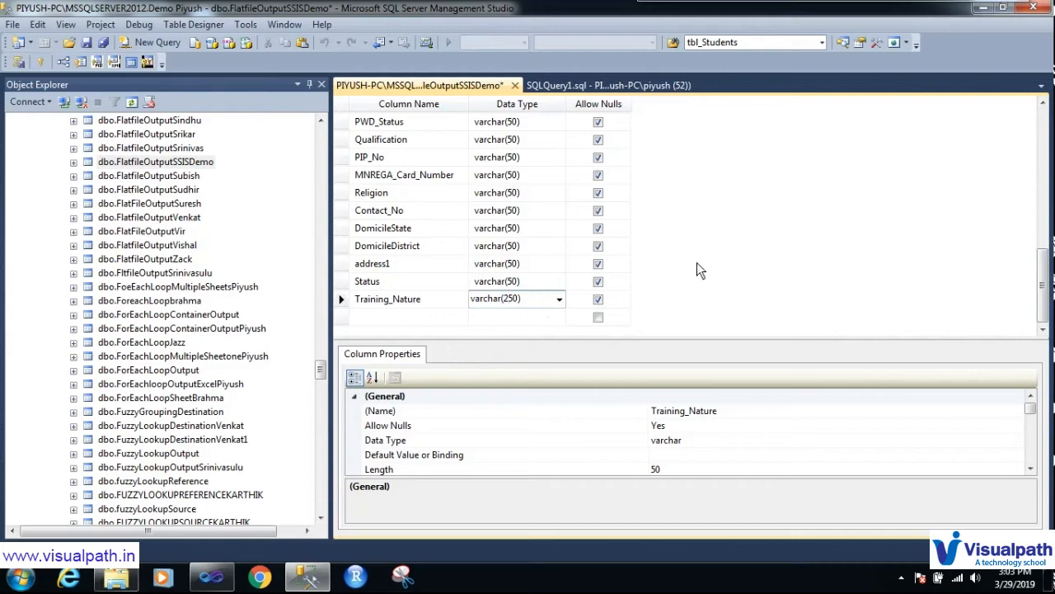
key("Return")
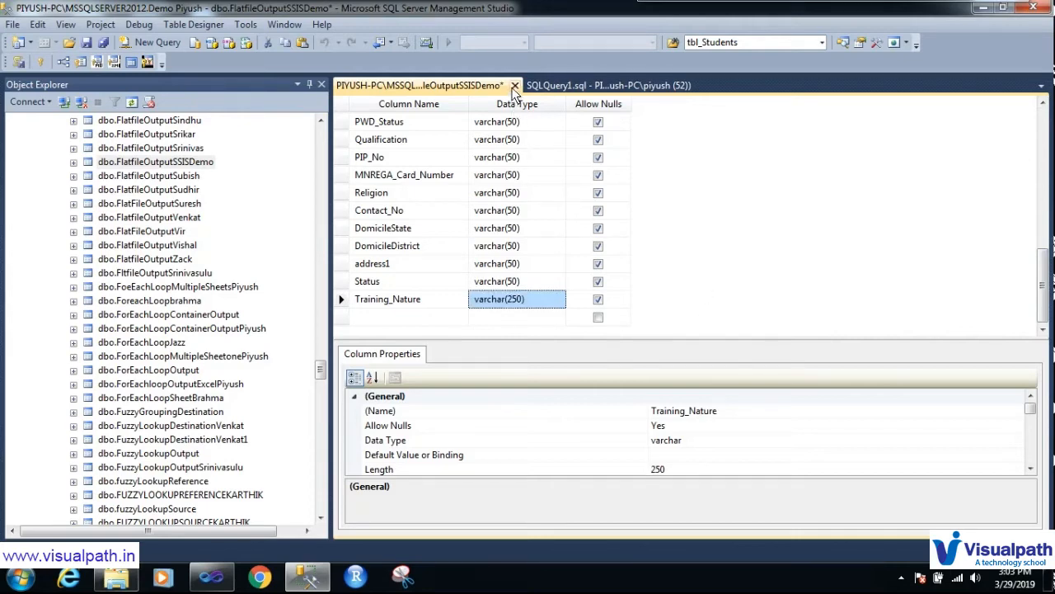
left_click(514, 84)
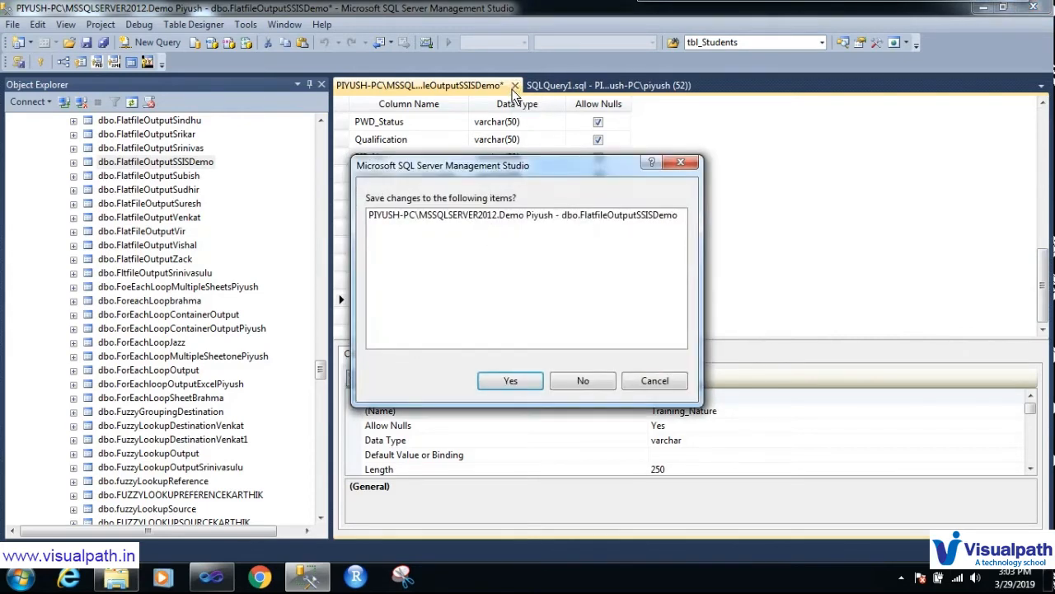
left_click(507, 380)
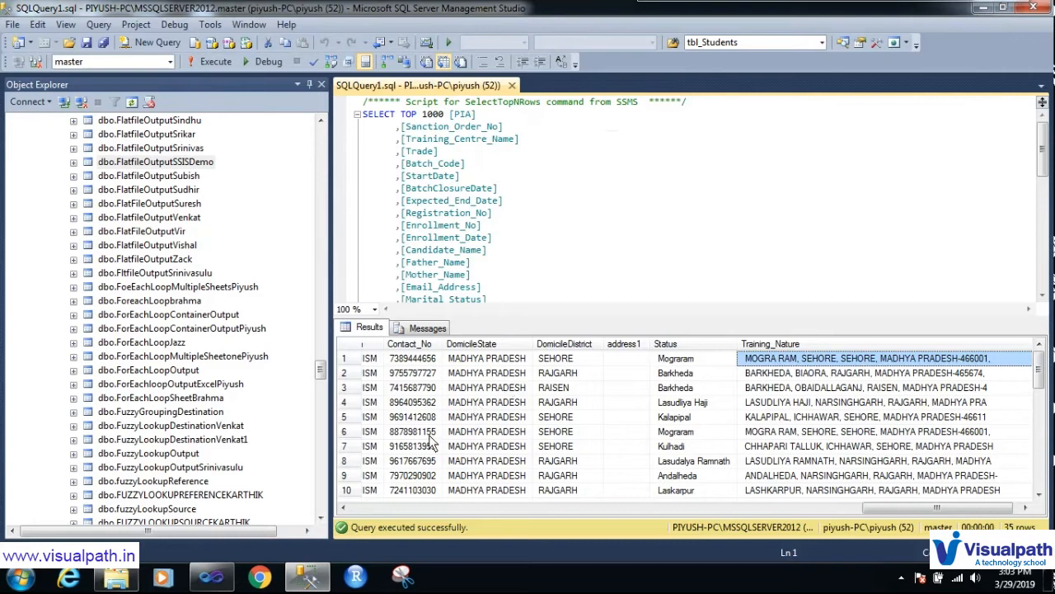
Step: Reopen the OLE DB Destination editor, review its Mappings and confirm with OK
left_click(213, 577)
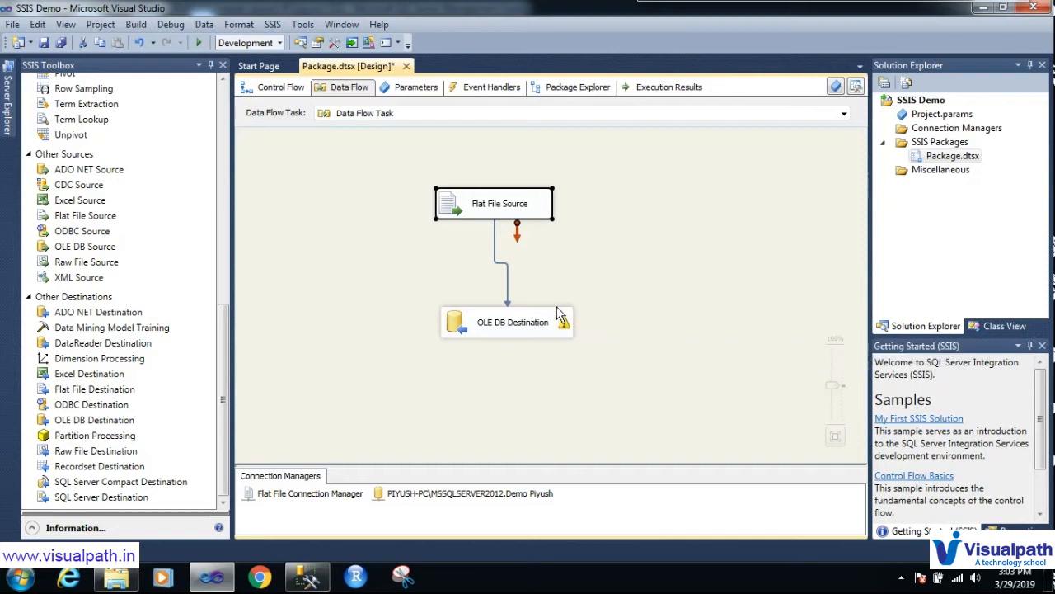
left_click(601, 323)
double_click(511, 333)
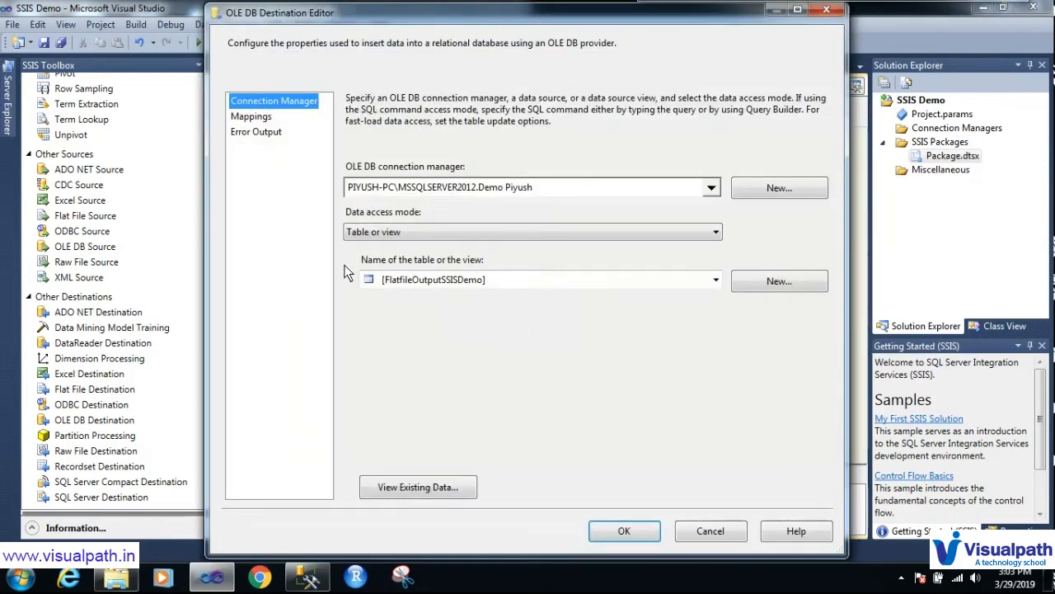
left_click(252, 118)
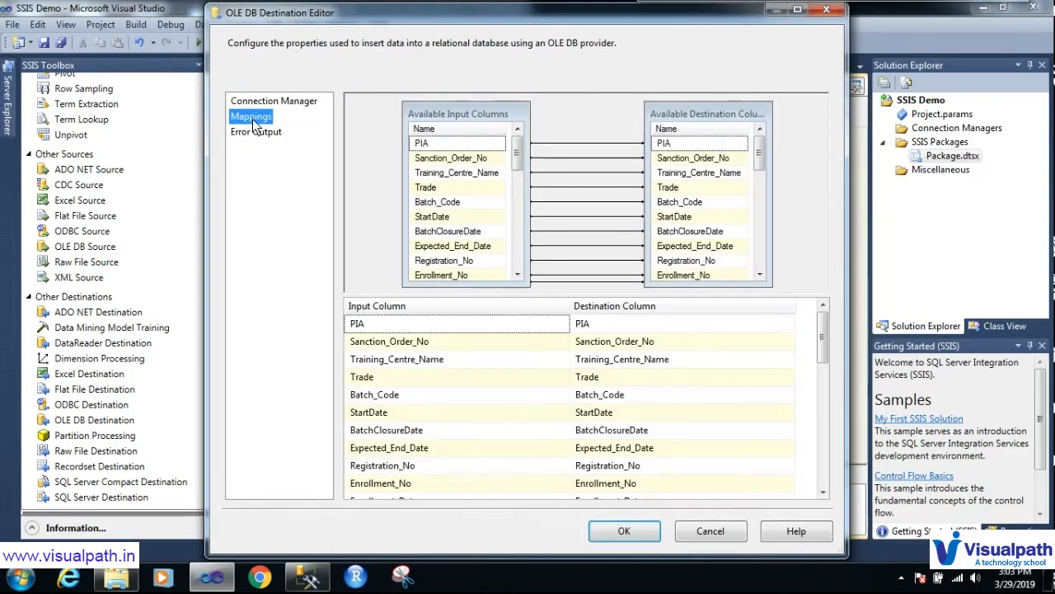
left_click(631, 532)
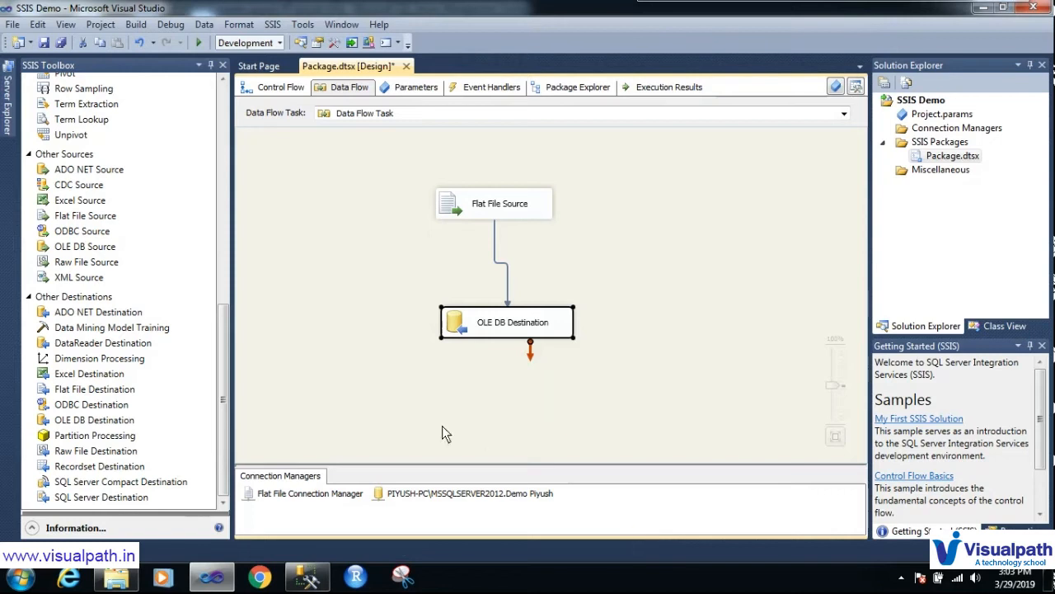
left_click(386, 300)
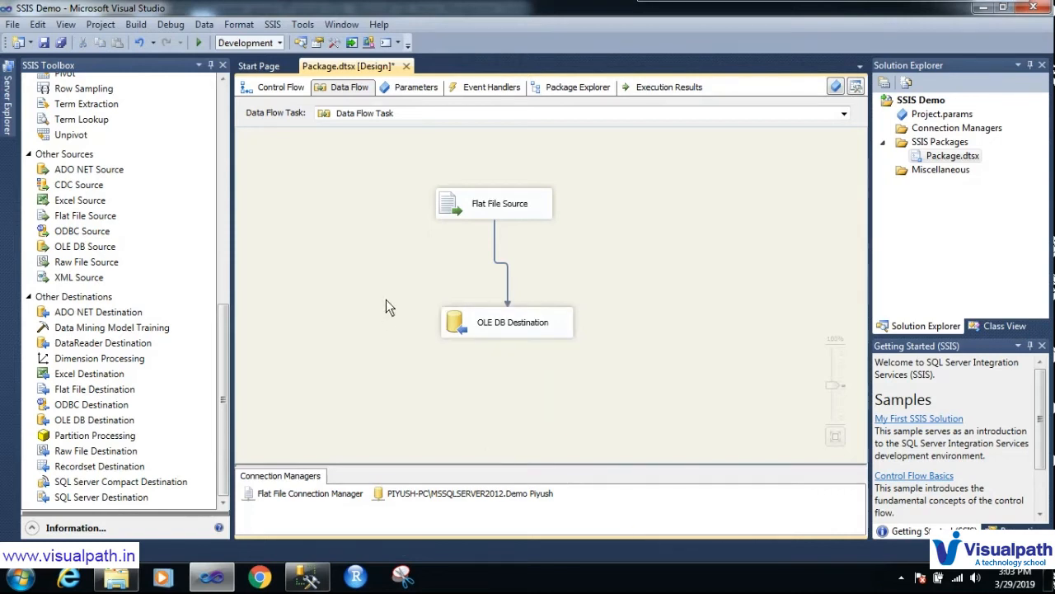
Step: Save Package.dtsx, run it to load 35 rows, then stop debugging
left_click(44, 42)
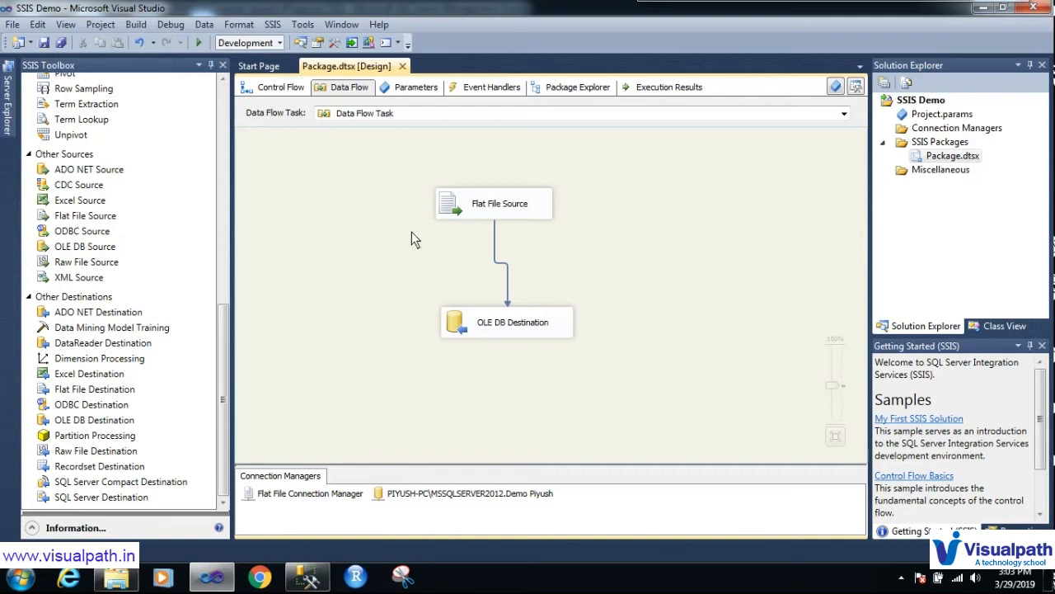
left_click(198, 42)
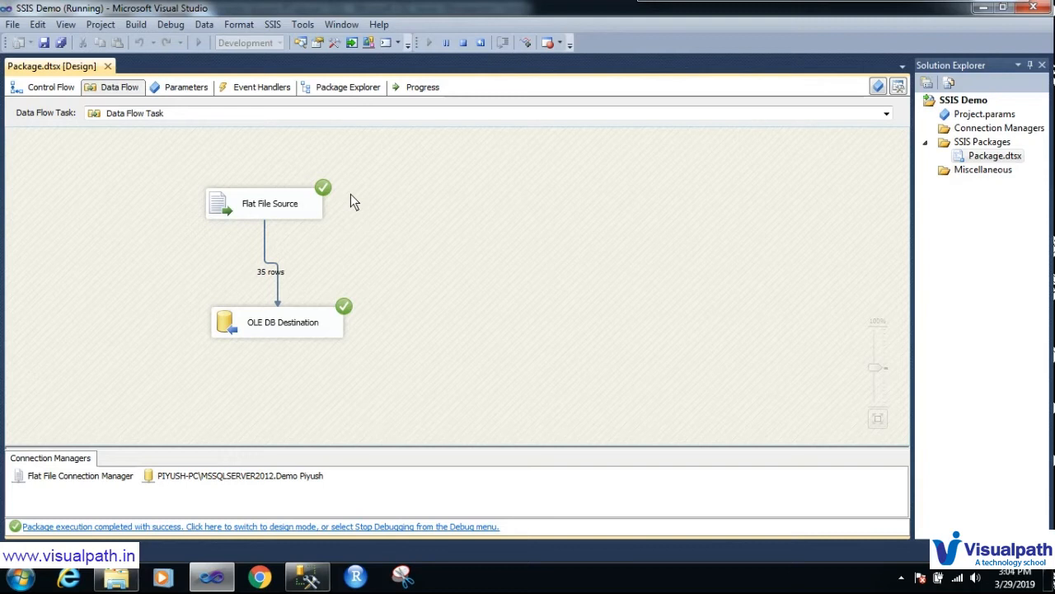
left_click(463, 43)
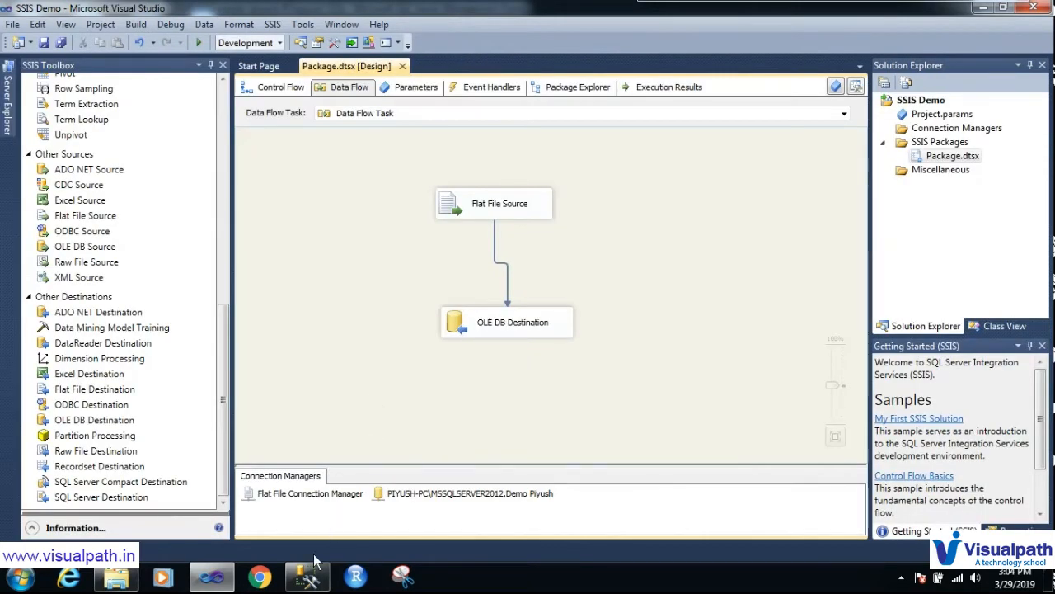
Step: Re-execute the FlatfileOutputSSISDemo query in SSMS, now 70 rows, and select the first Enrollment_No cell
mouse_move(310, 575)
left_click(316, 574)
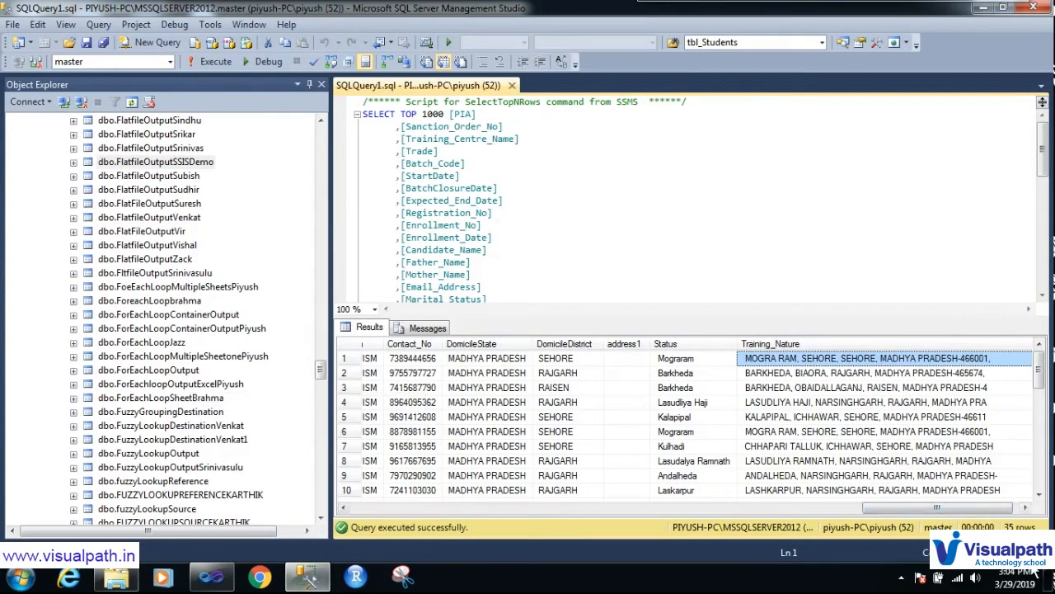
key("ctrl+F2")
mouse_move(1031, 519)
left_mouse_down()
mouse_move(1002, 529)
mouse_move(1016, 526)
left_mouse_up()
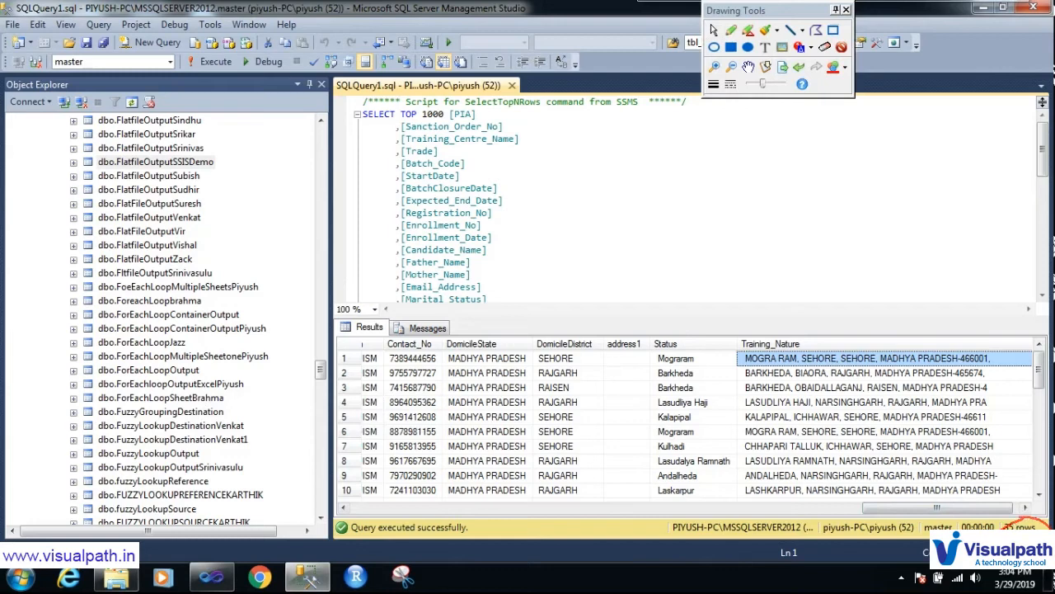
key("ctrl+F2")
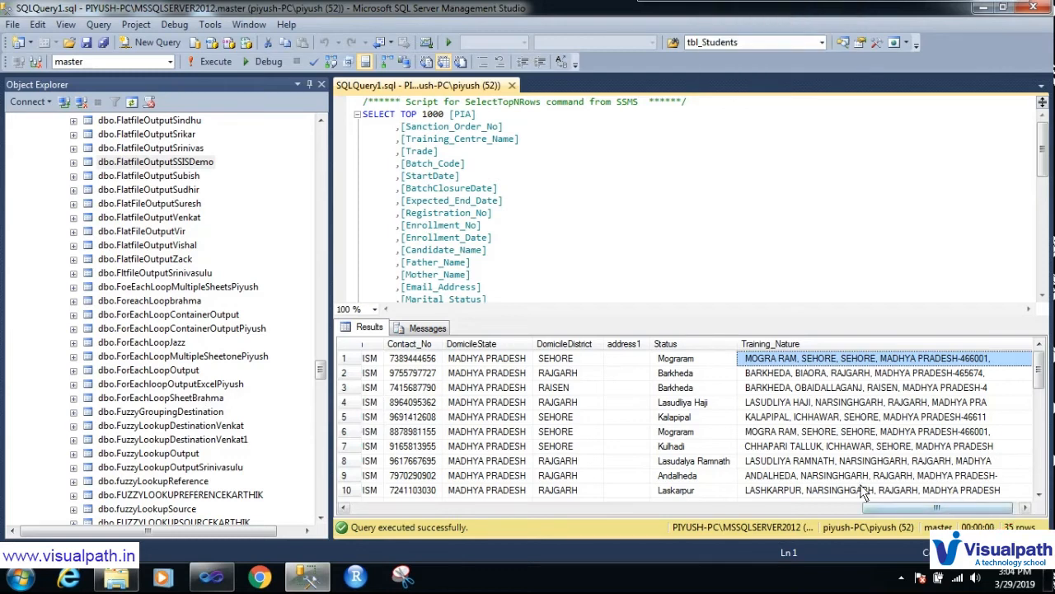
left_click(217, 65)
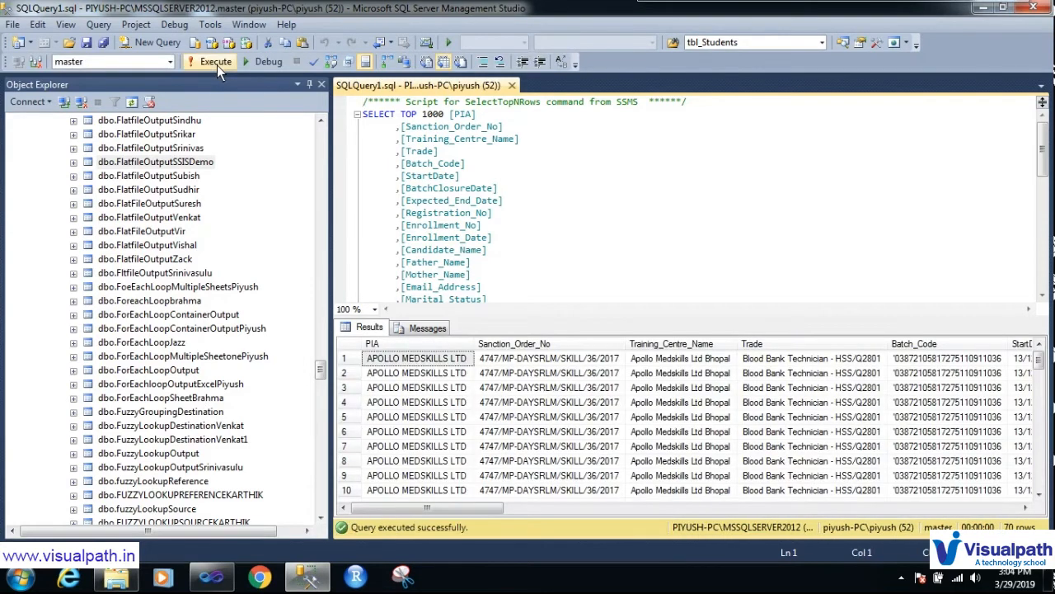
left_click_drag(427, 513, 386, 515)
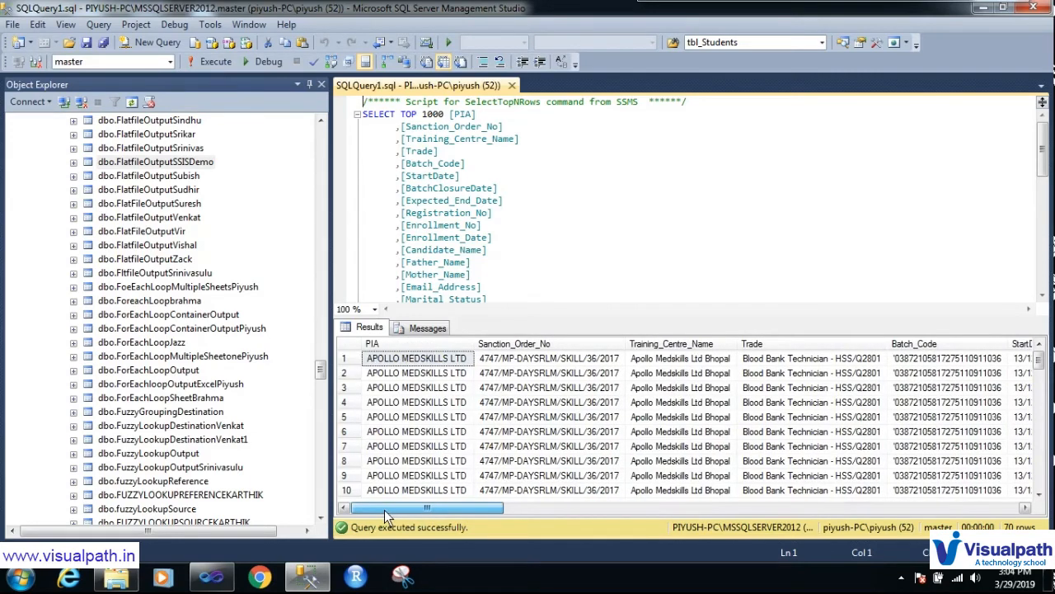
left_click_drag(394, 516, 609, 523)
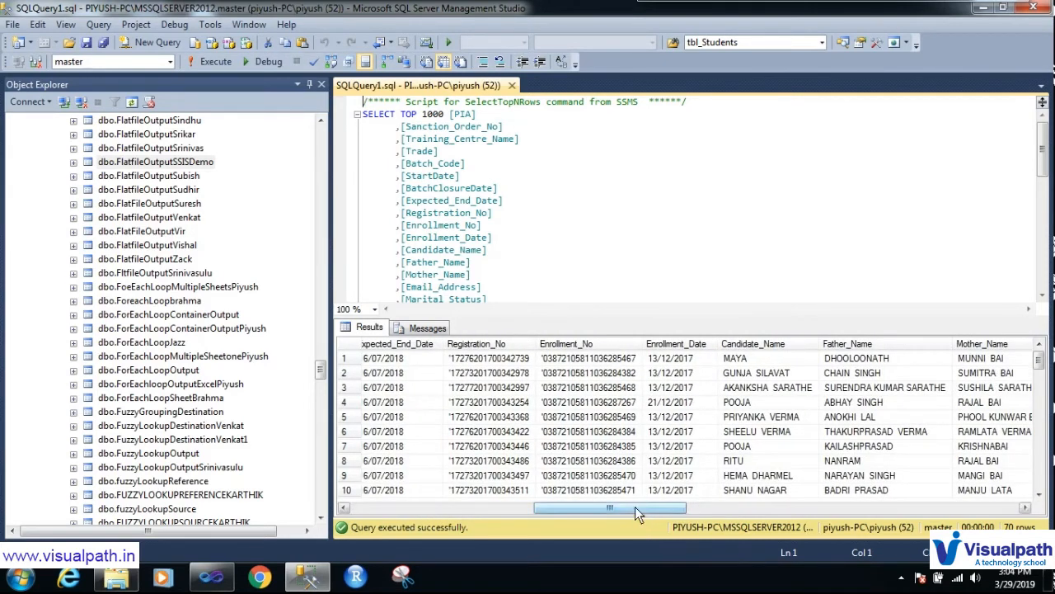
left_click(612, 363)
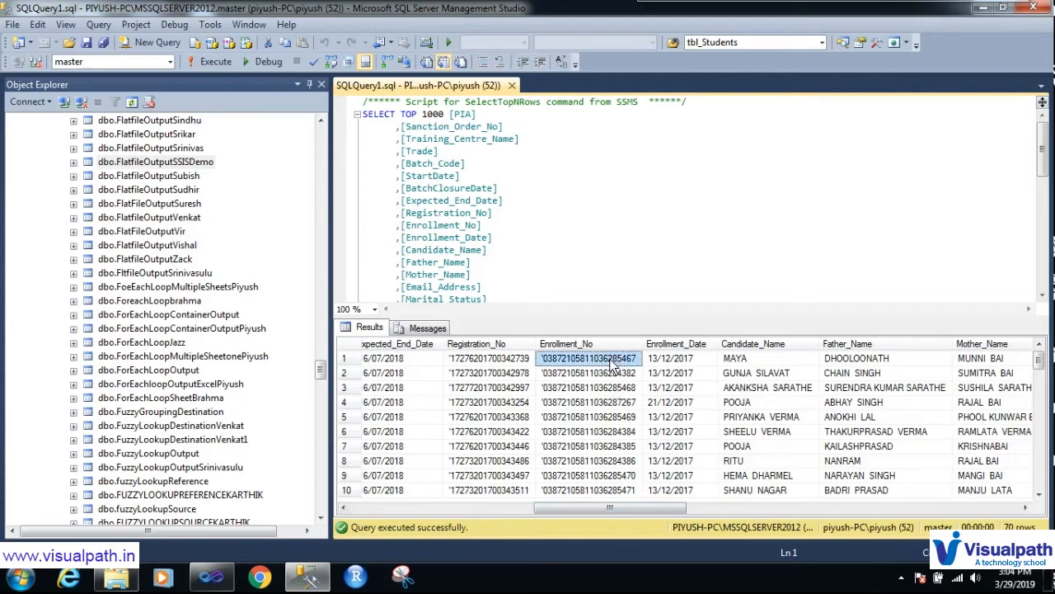
left_click_drag(1046, 167, 1044, 279)
left_click(446, 102)
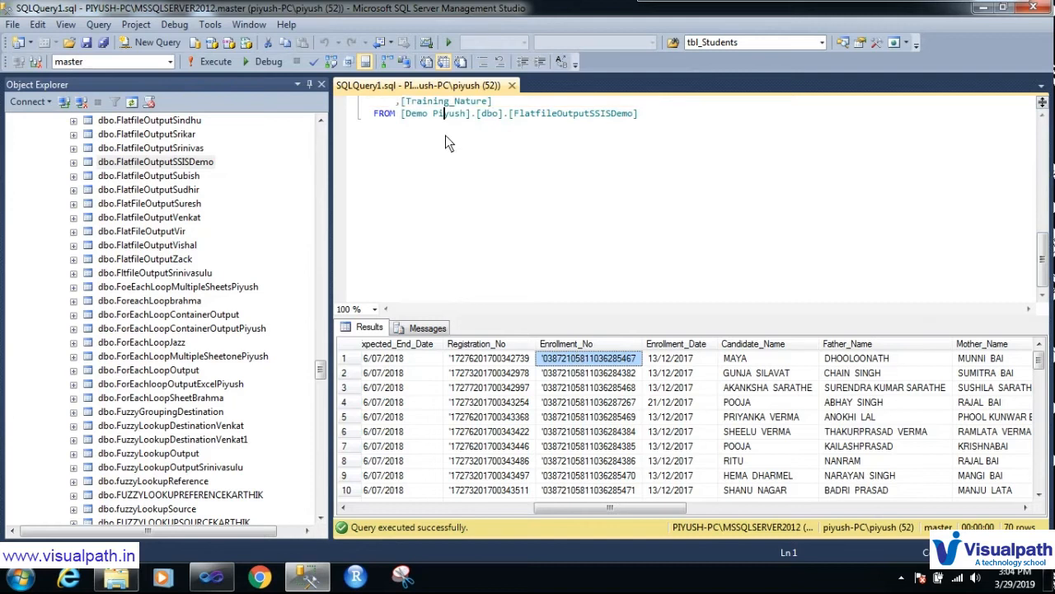
key("ctrl+v")
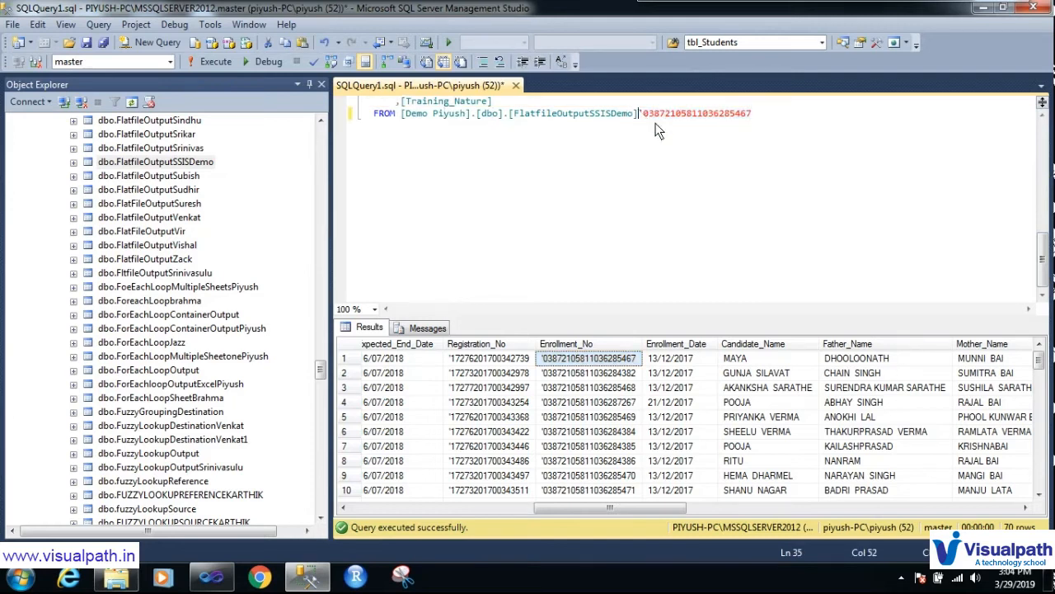
key("Return")
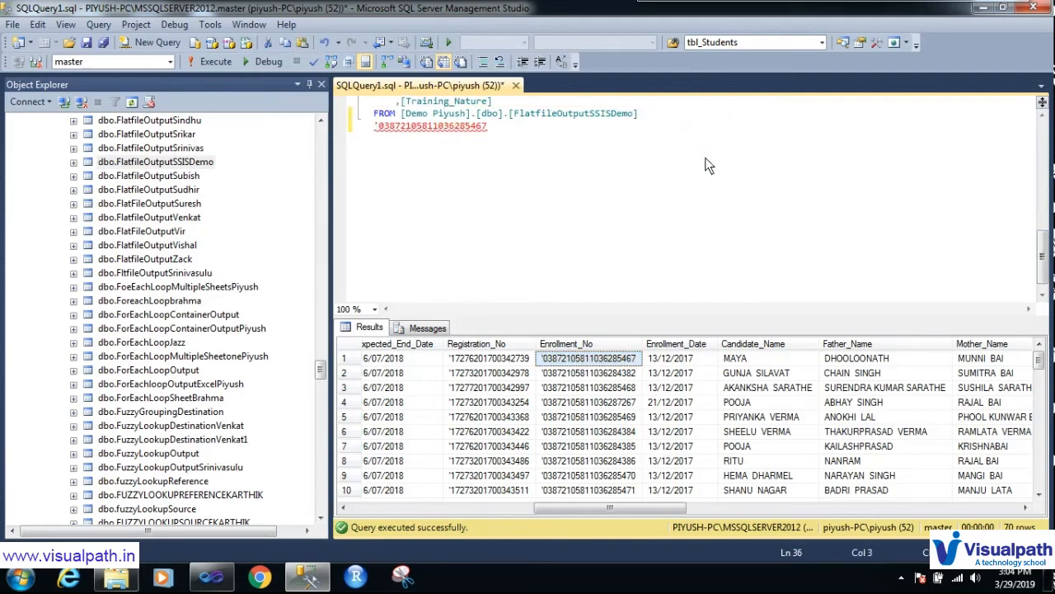
type("where ")
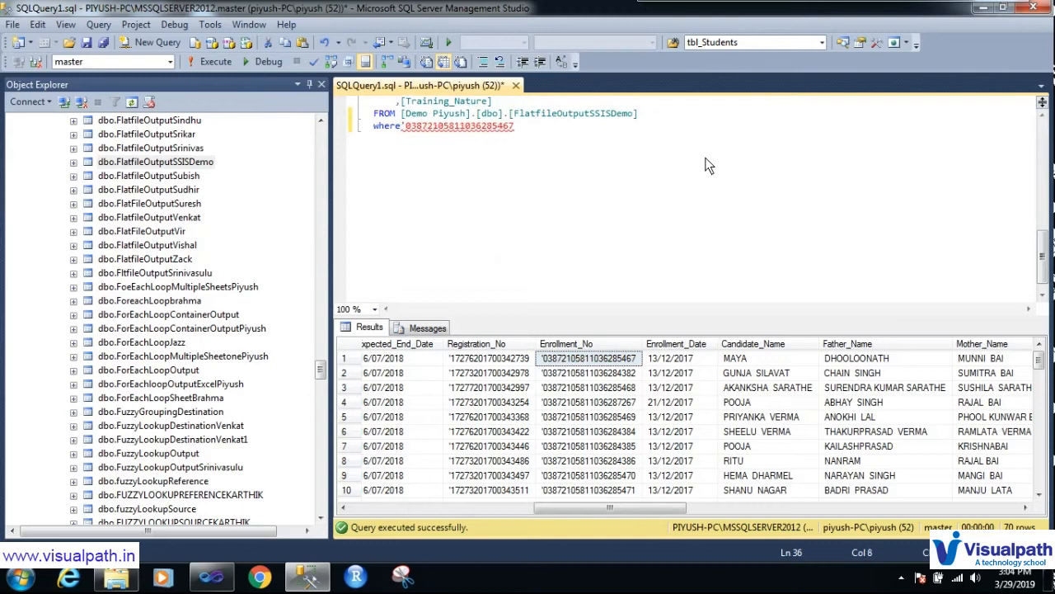
type("[en")
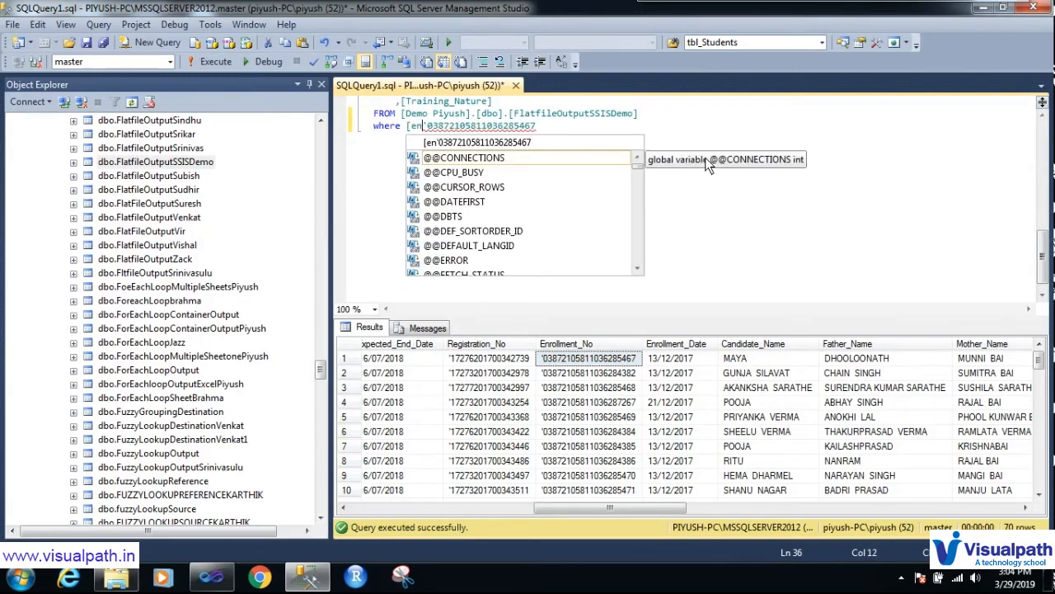
type("ro")
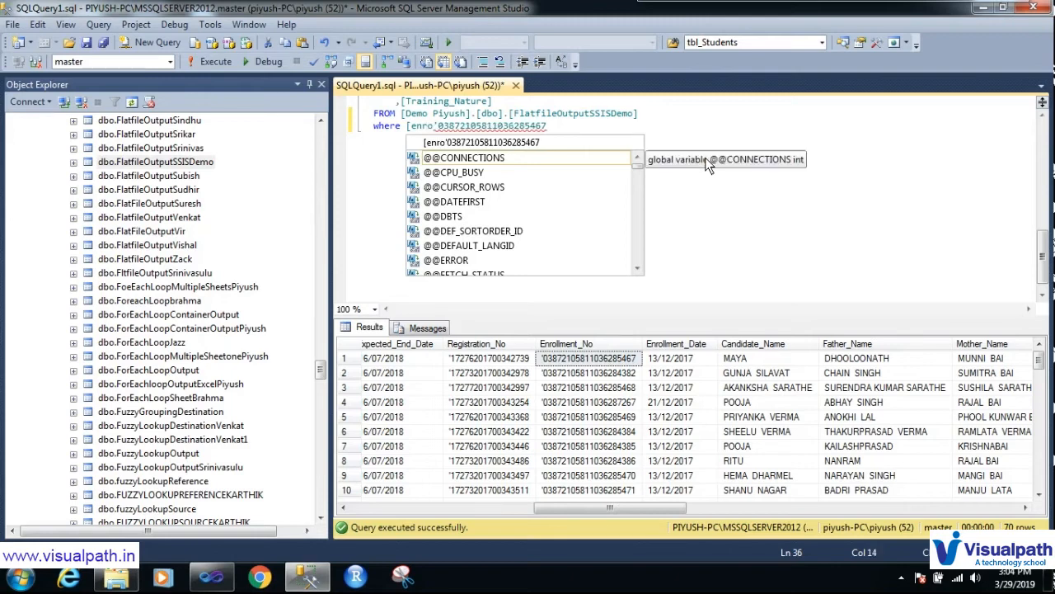
type("ll")
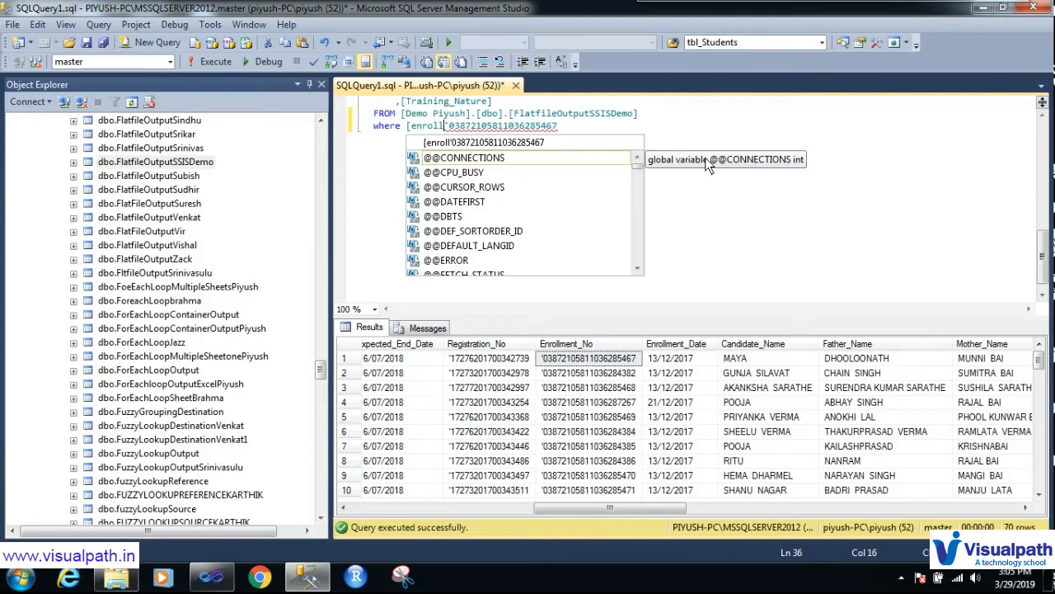
type("ment")
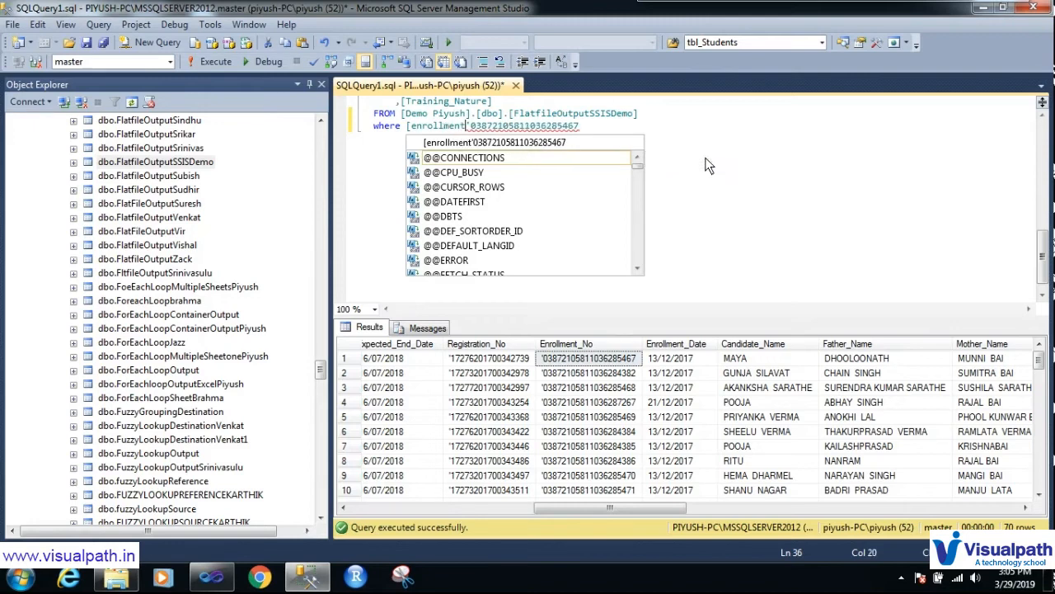
type("no")
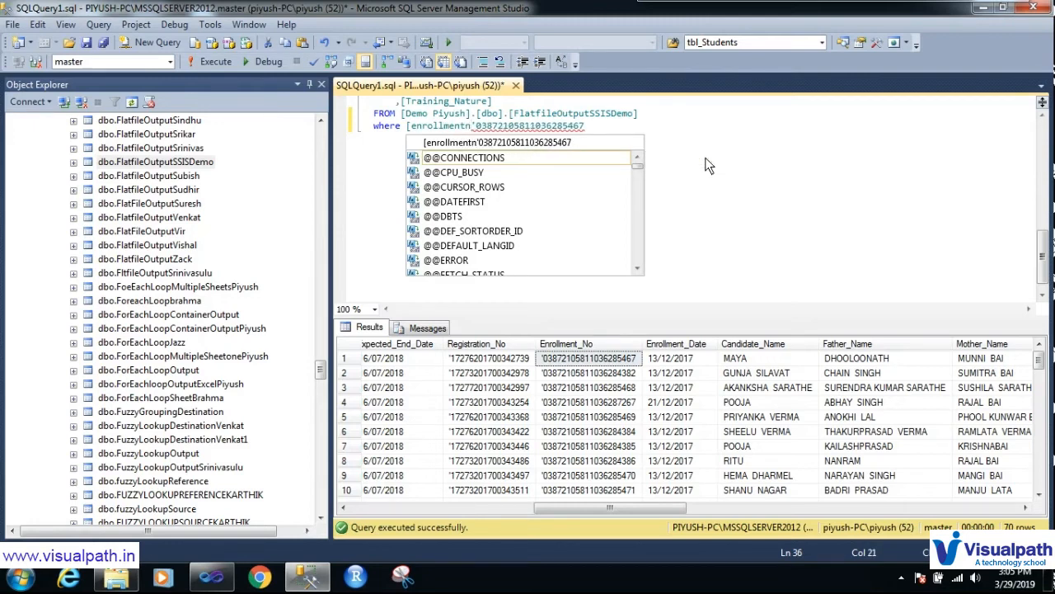
key("BackSpace")
key("BackSpace")
type("no")
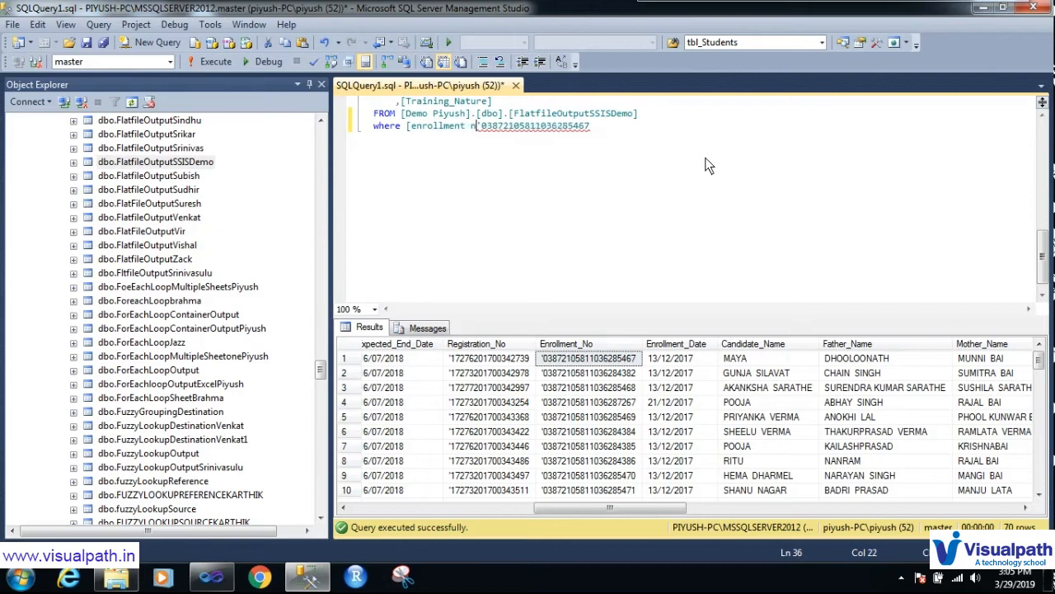
type("]")
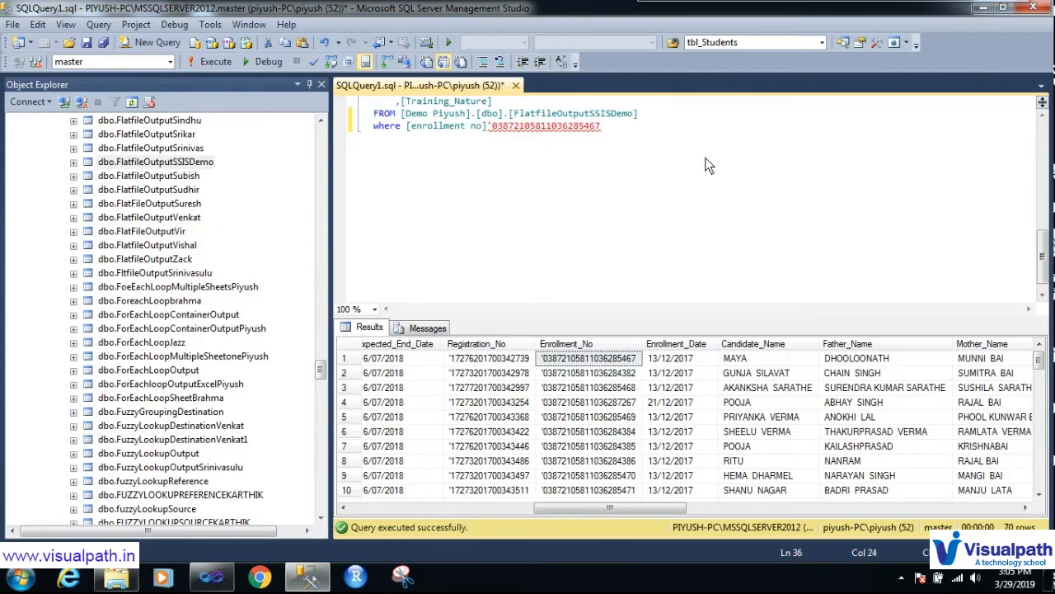
type("=")
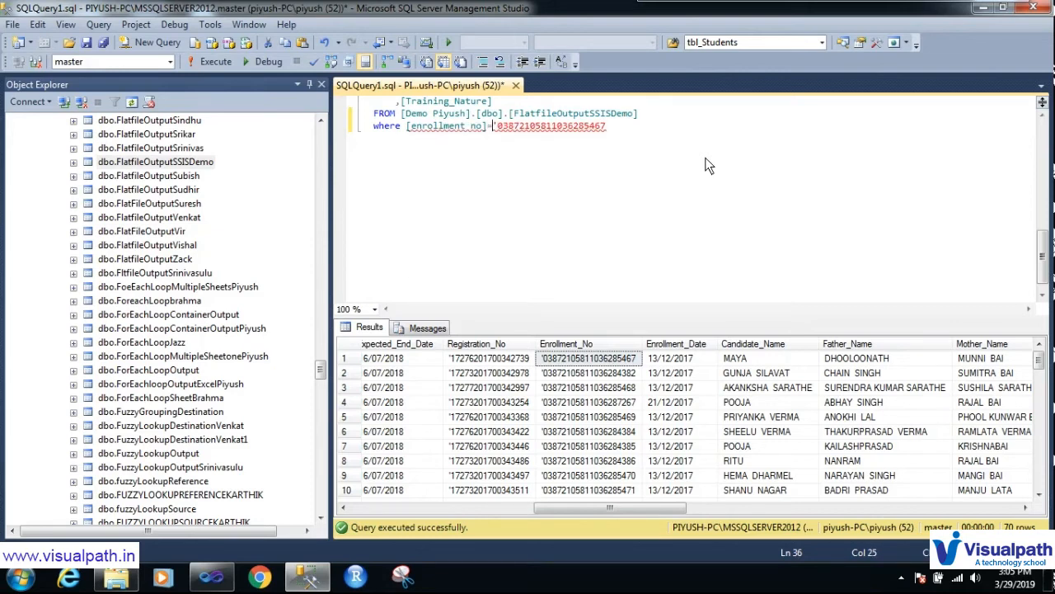
left_click(620, 134)
type("'")
Step: Fix the invalid column name to Enrollment_No and rerun the query, returning 0 rows
left_click(228, 60)
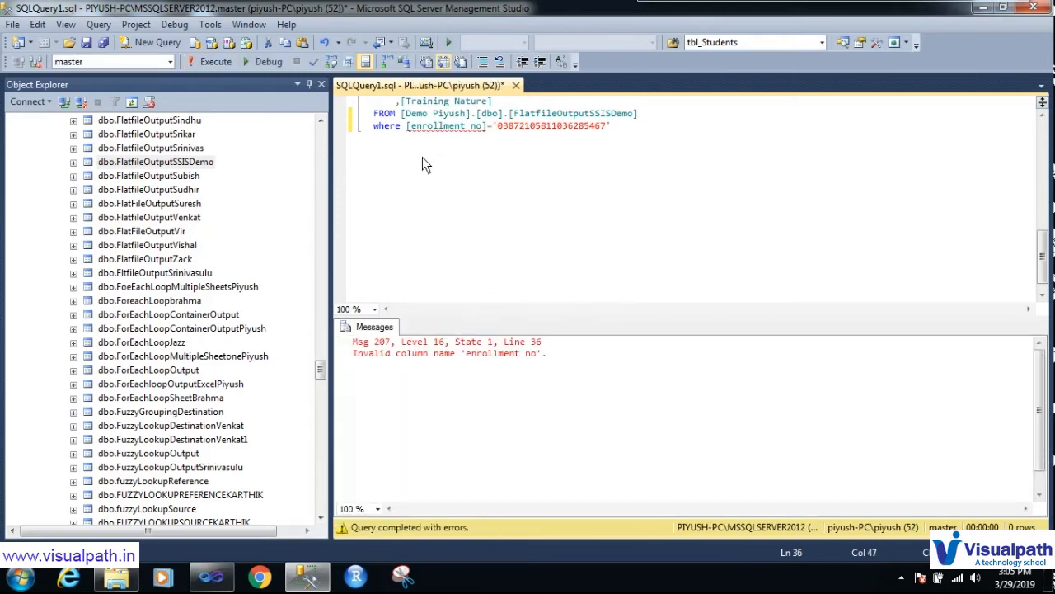
scroll(419, 136, "up", 2)
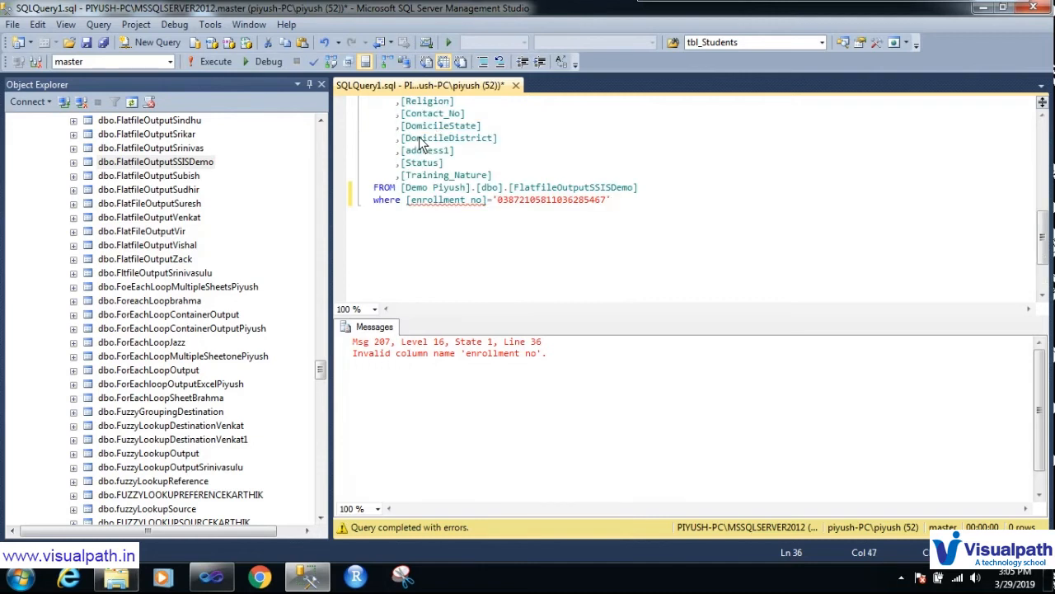
scroll(419, 142, "up", 2)
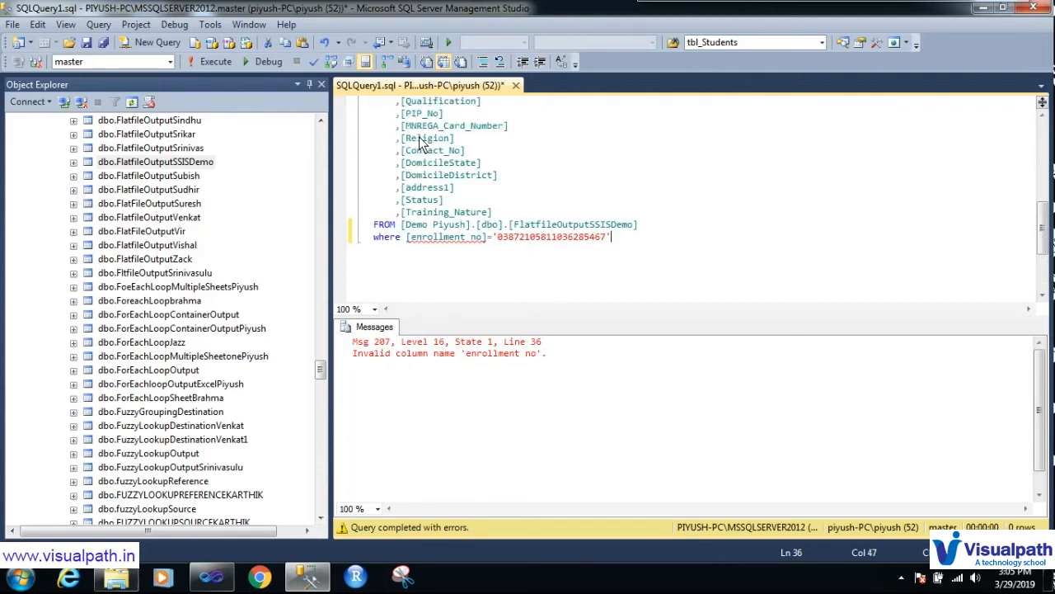
scroll(418, 142, "up", 4)
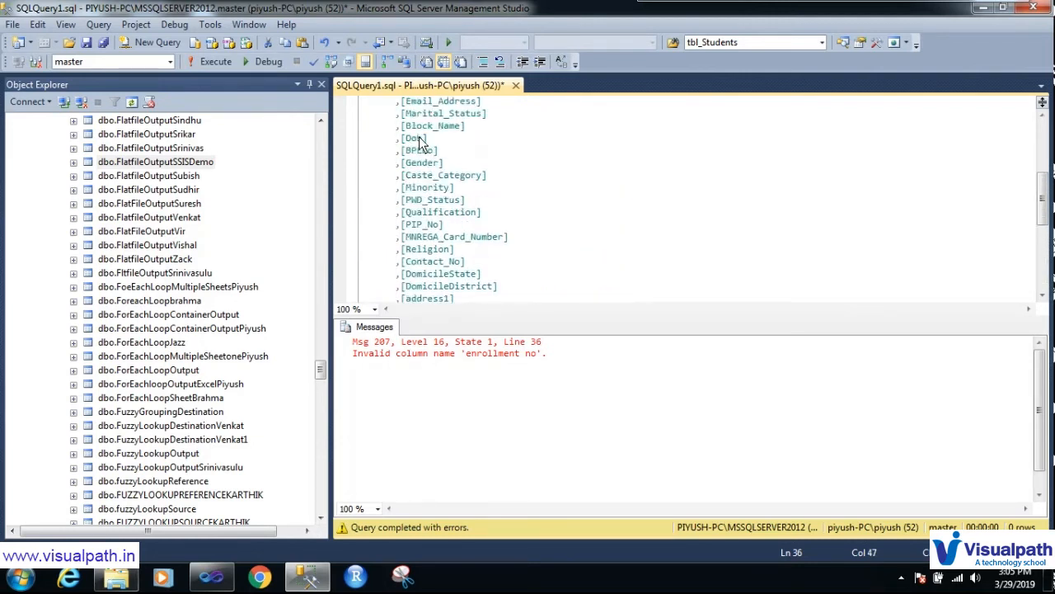
left_click_drag(482, 113, 404, 117)
key("ctrl+c")
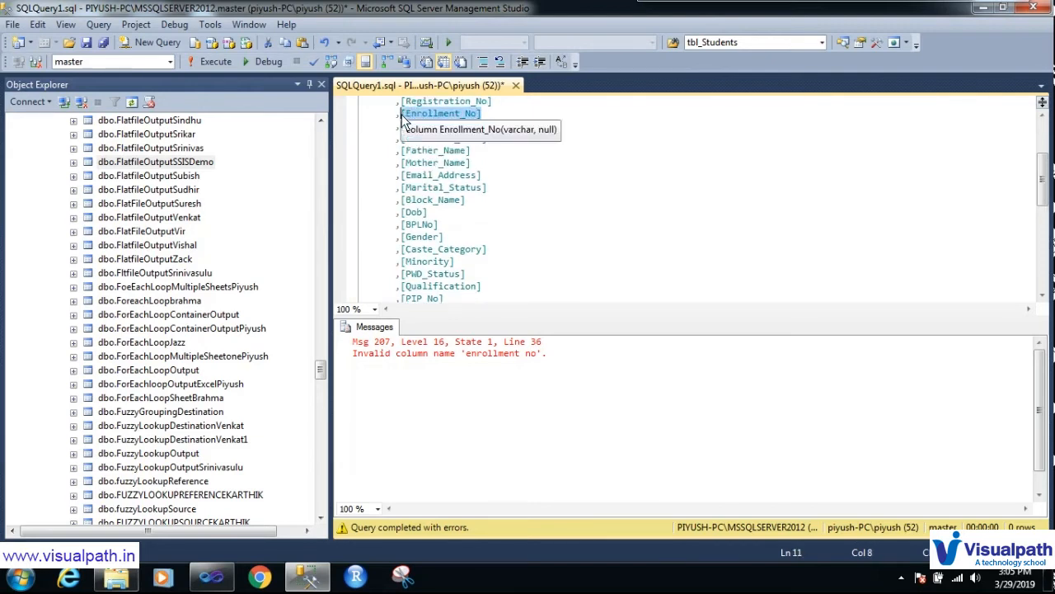
scroll(485, 202, "down", 6)
left_click_drag(487, 202, 408, 203)
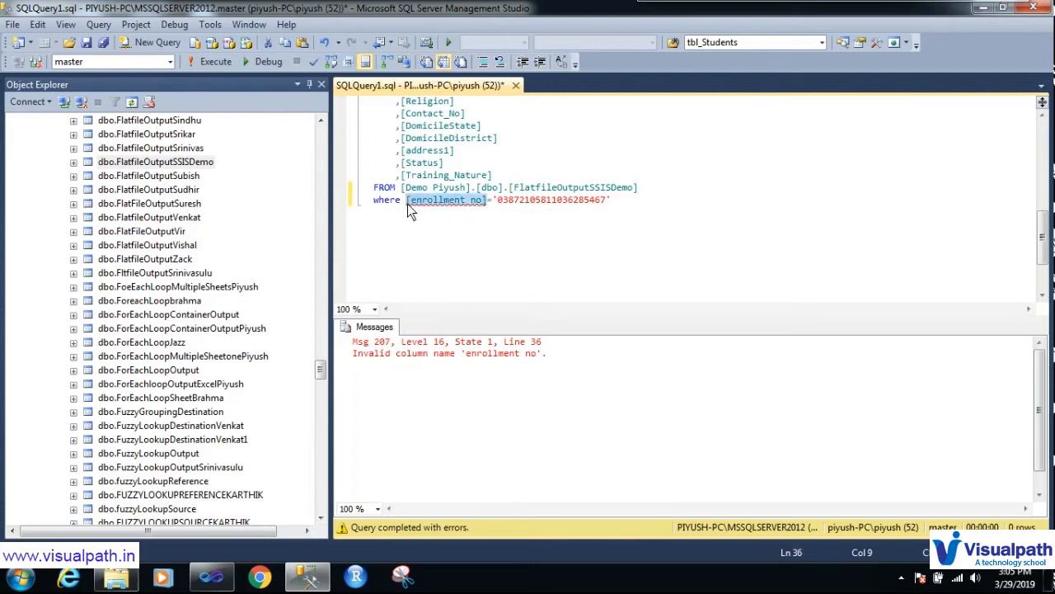
key("ctrl+v")
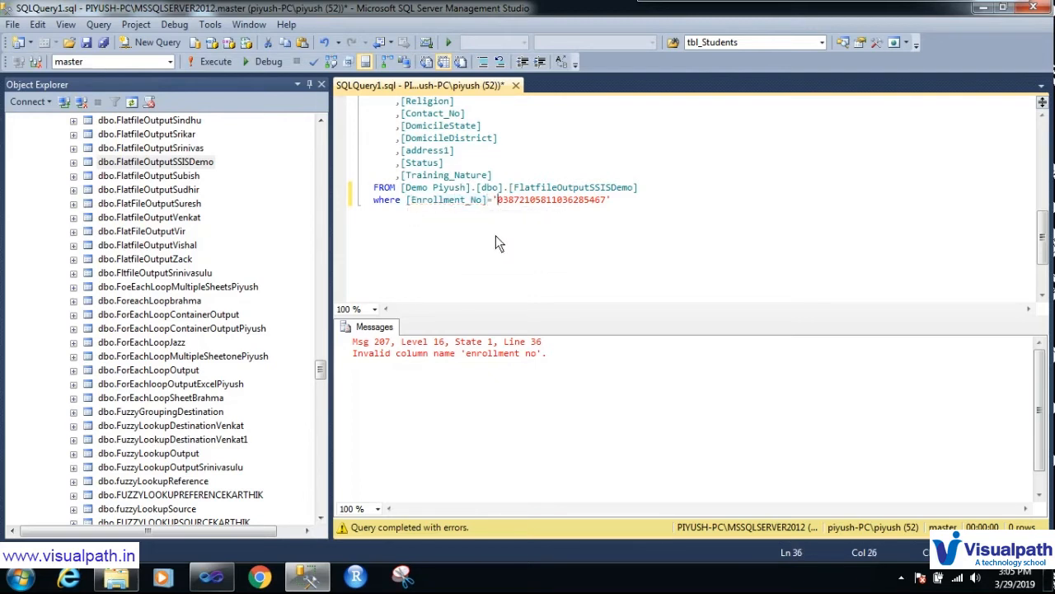
left_click(219, 62)
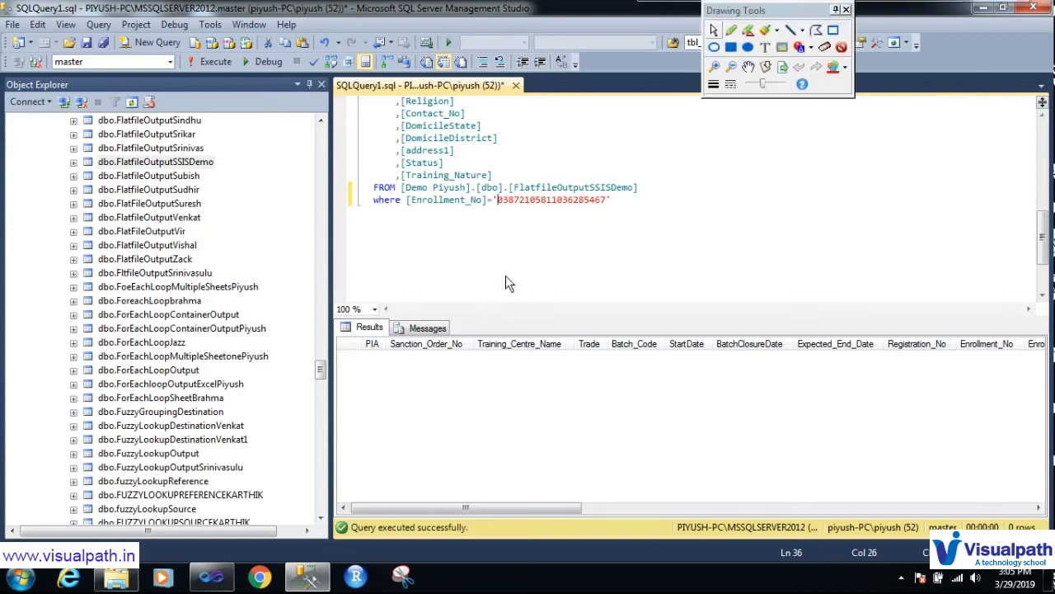
Step: Annotate the query and current database with the pen, clear the drawings, then open the database list
mouse_move(396, 241)
left_mouse_down()
mouse_move(537, 254)
mouse_move(652, 109)
mouse_move(394, 99)
mouse_move(418, 295)
left_mouse_up()
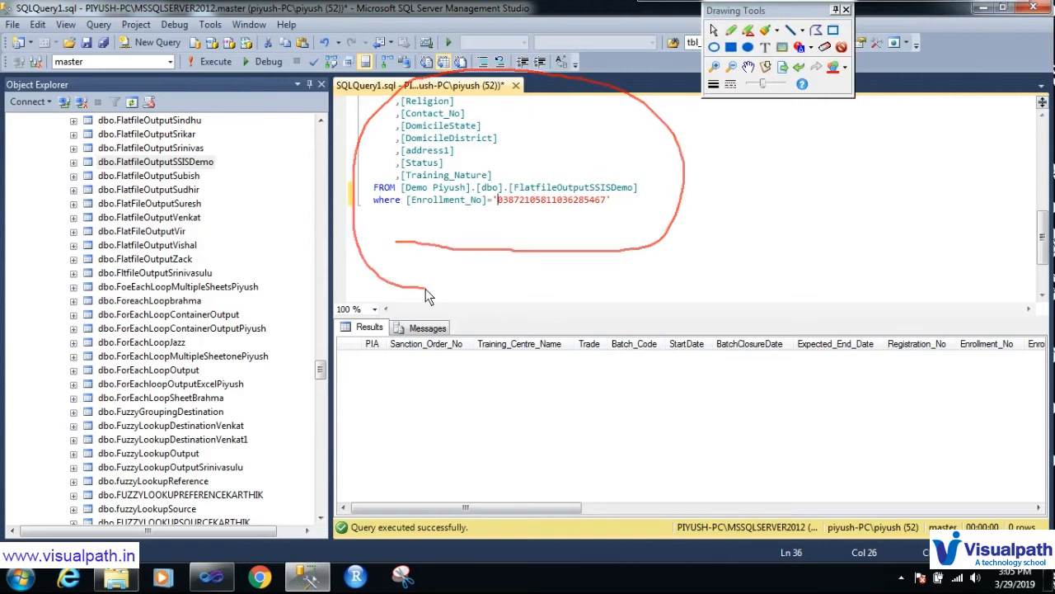
mouse_move(364, 244)
left_mouse_down()
mouse_move(206, 218)
mouse_move(118, 76)
mouse_move(108, 102)
mouse_move(157, 114)
left_mouse_up()
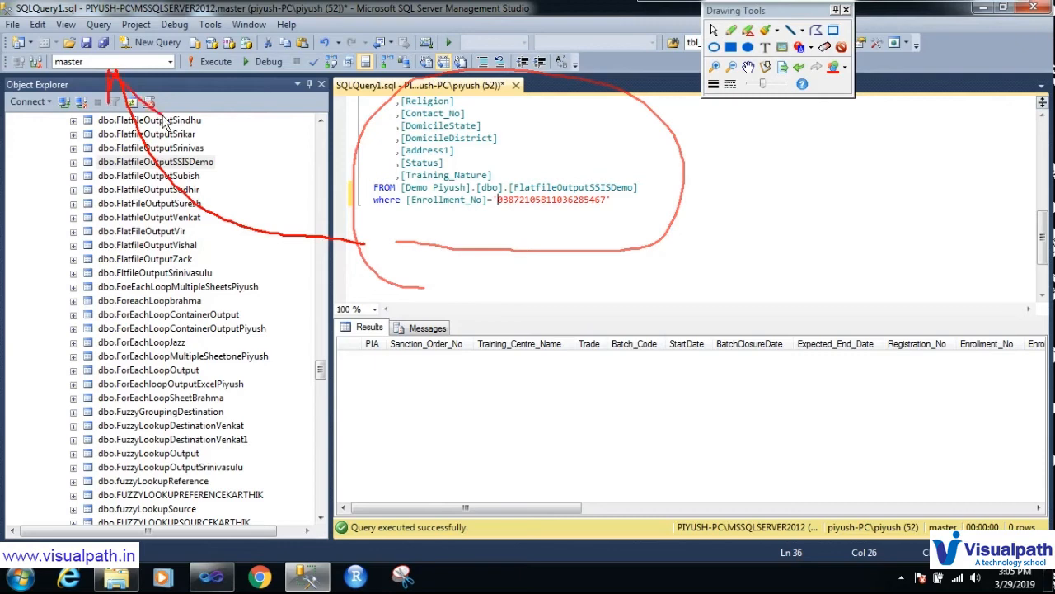
key("Escape")
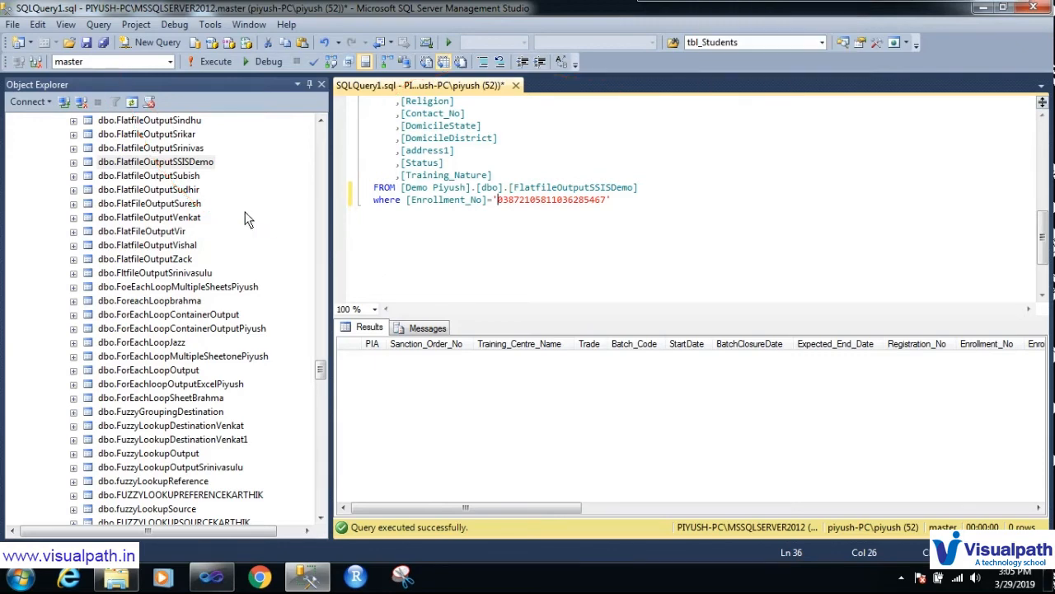
left_click(170, 61)
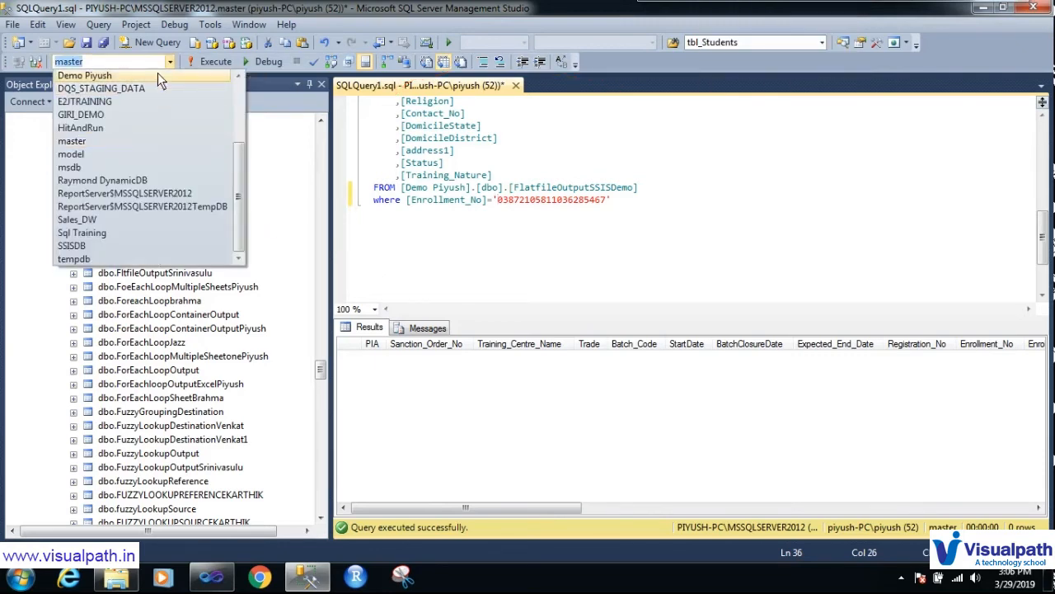
Step: Switch the query to the Demo Piyush database and run it
left_click(157, 74)
left_click(523, 278)
left_click(208, 64)
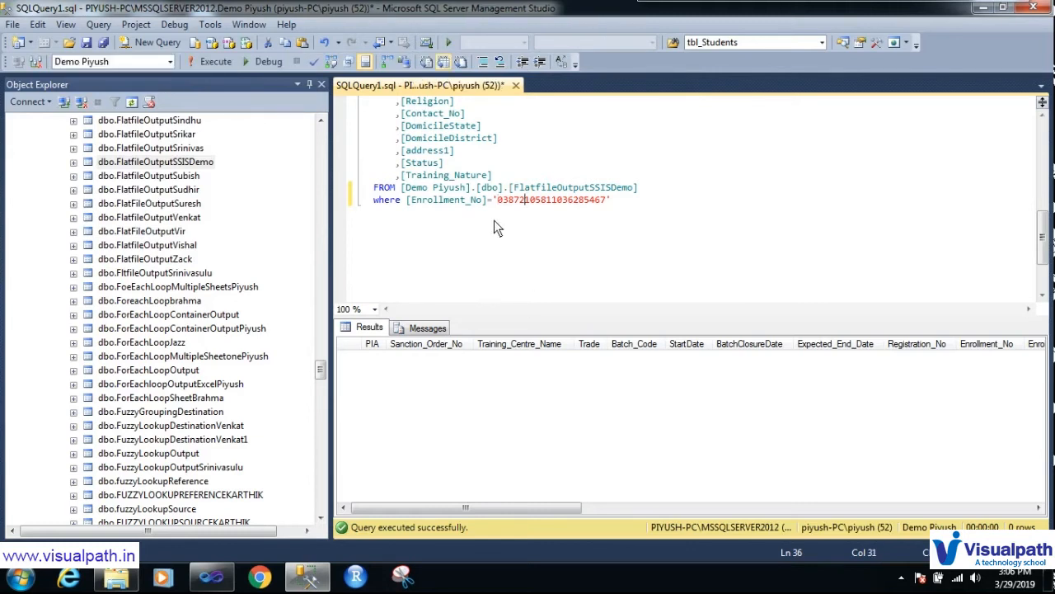
Step: Remove the quotes from the enrollment value, rerun to hit the varchar-to-numeric error, and select the query
left_click(496, 199)
key("BackSpace")
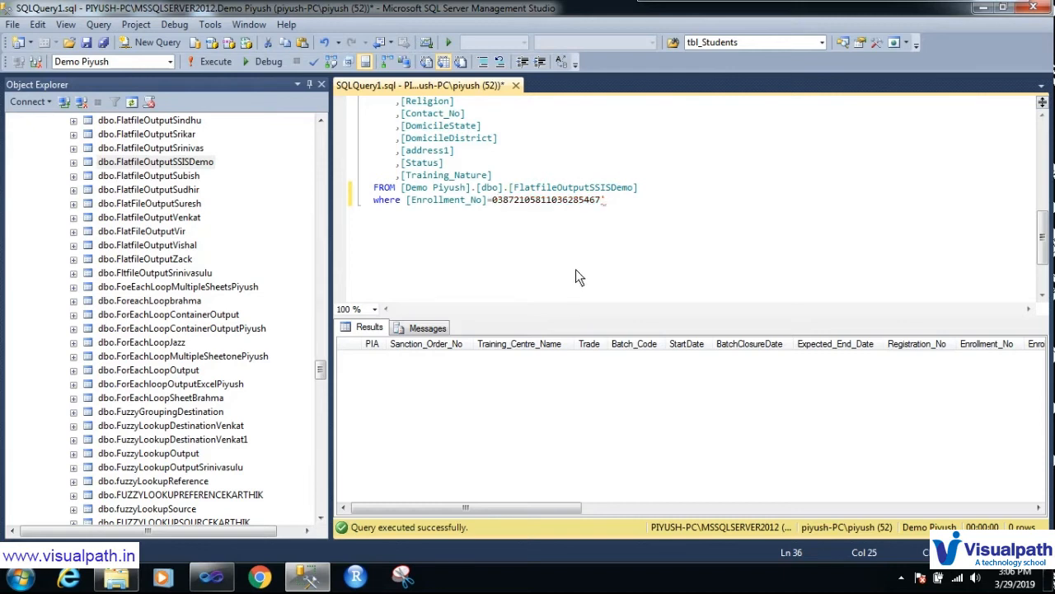
left_click(625, 203)
left_click(226, 62)
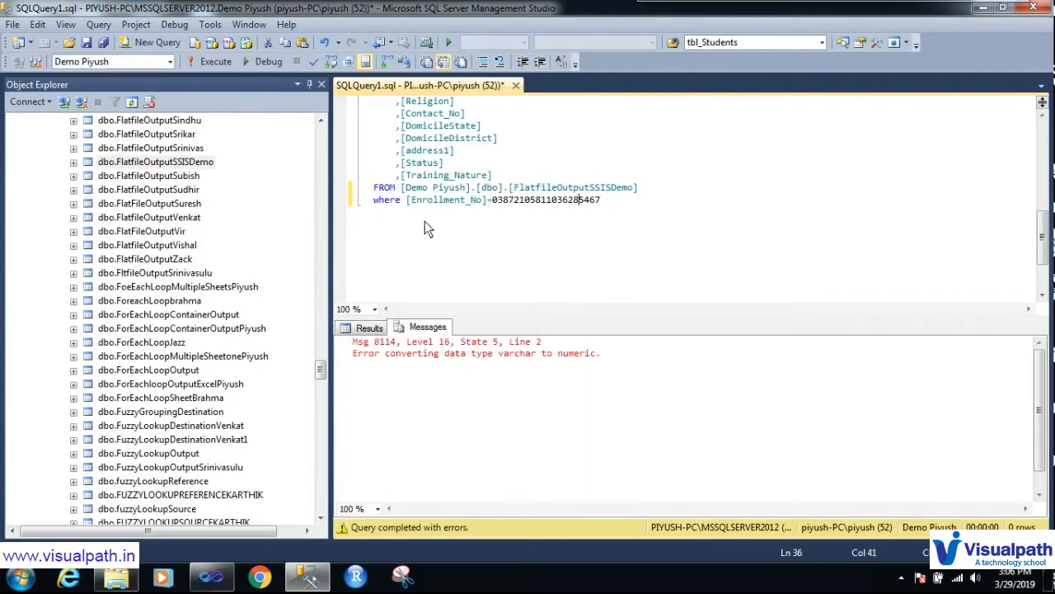
left_click(495, 203)
left_click_drag(659, 189, 347, 113)
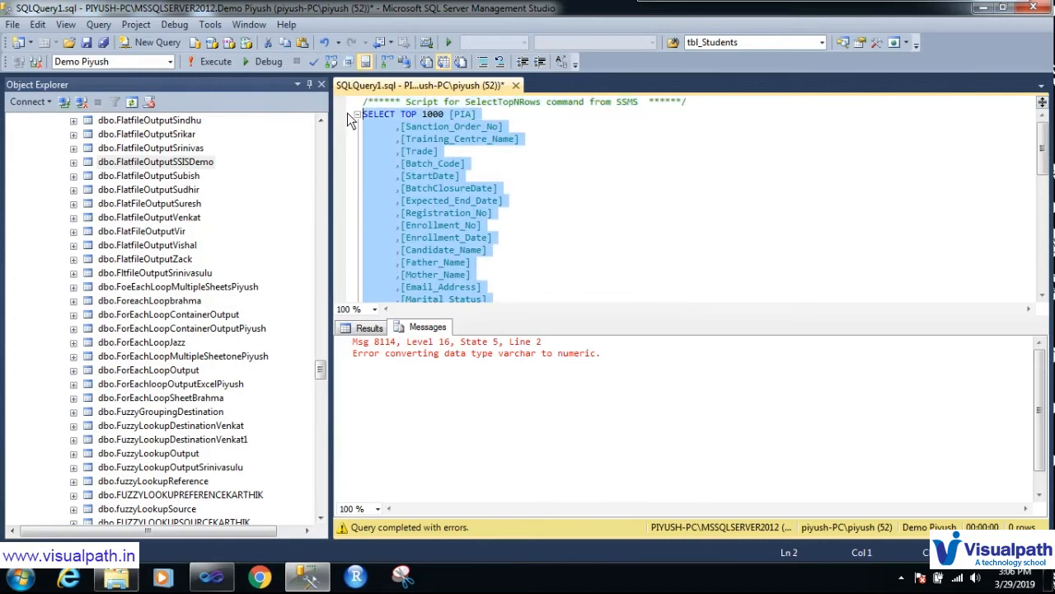
Step: Rerun the query, check Enrollment_No's data type in Object Explorer, and position before the enrollment value
left_click(216, 62)
left_click(75, 162)
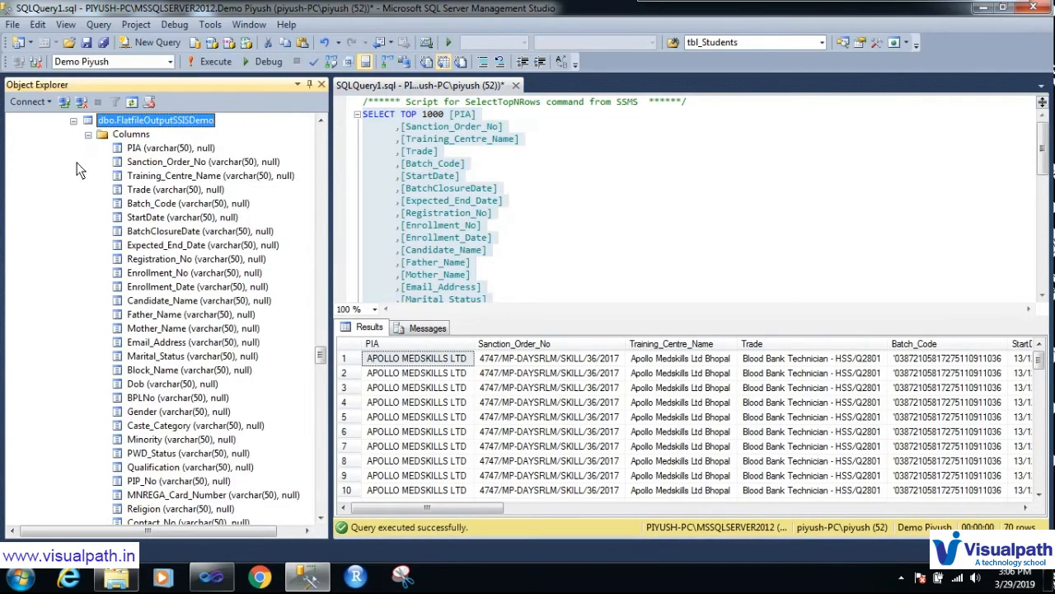
left_click(171, 275)
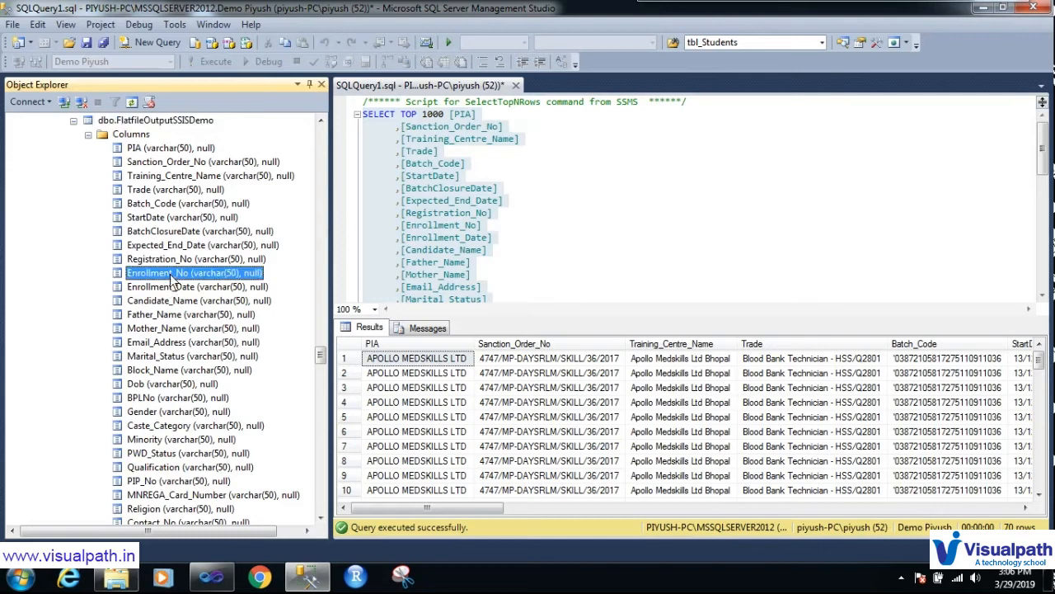
scroll(522, 269, "down", 2)
scroll(523, 269, "up", 3)
left_click(523, 268)
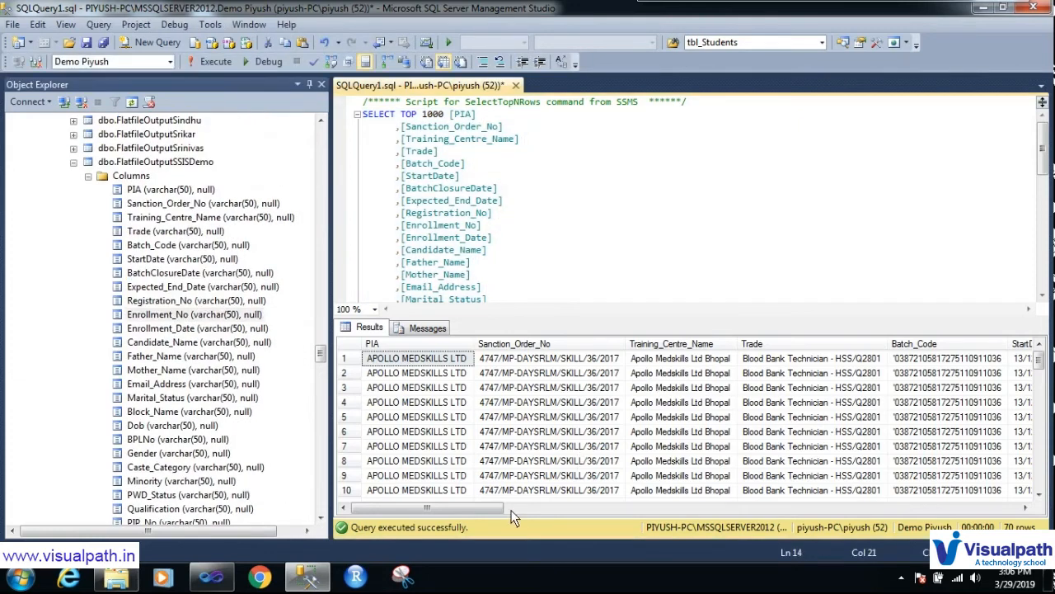
scroll(549, 260, "down", 4)
scroll(549, 260, "down", 5)
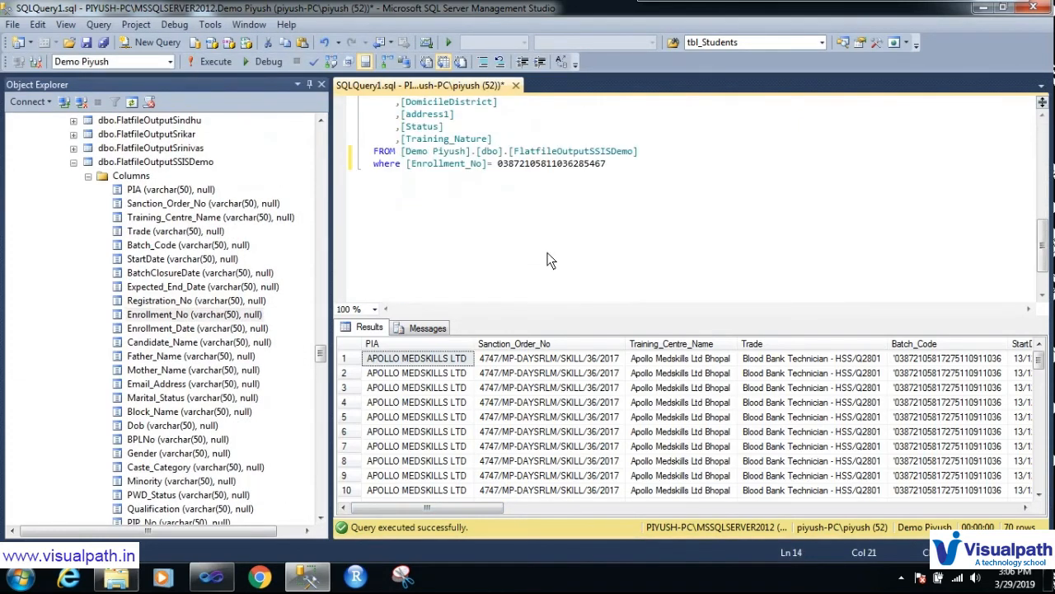
left_click(498, 164)
type("'")
left_click(614, 163)
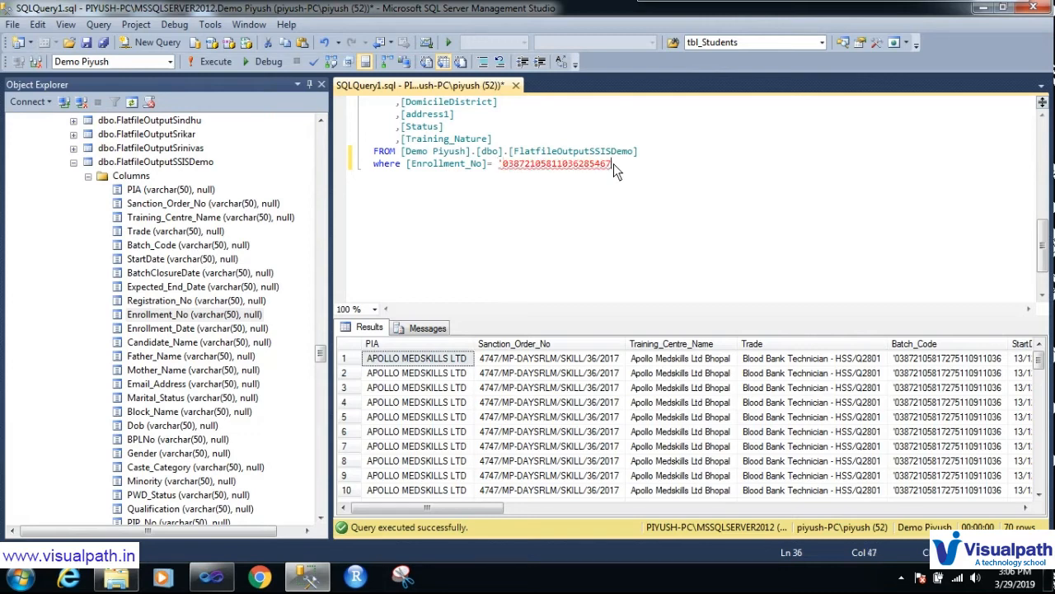
type("'")
left_click(499, 164)
key("BackSpace")
key("BackSpace")
type("ik")
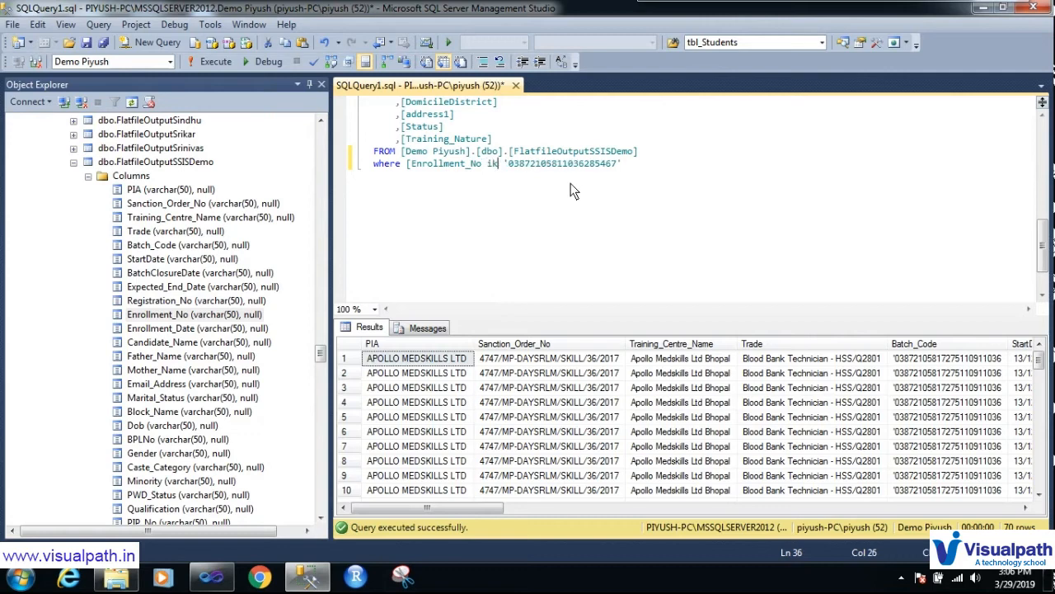
key("BackSpace")
key("BackSpace")
key("BackSpace")
type("] li")
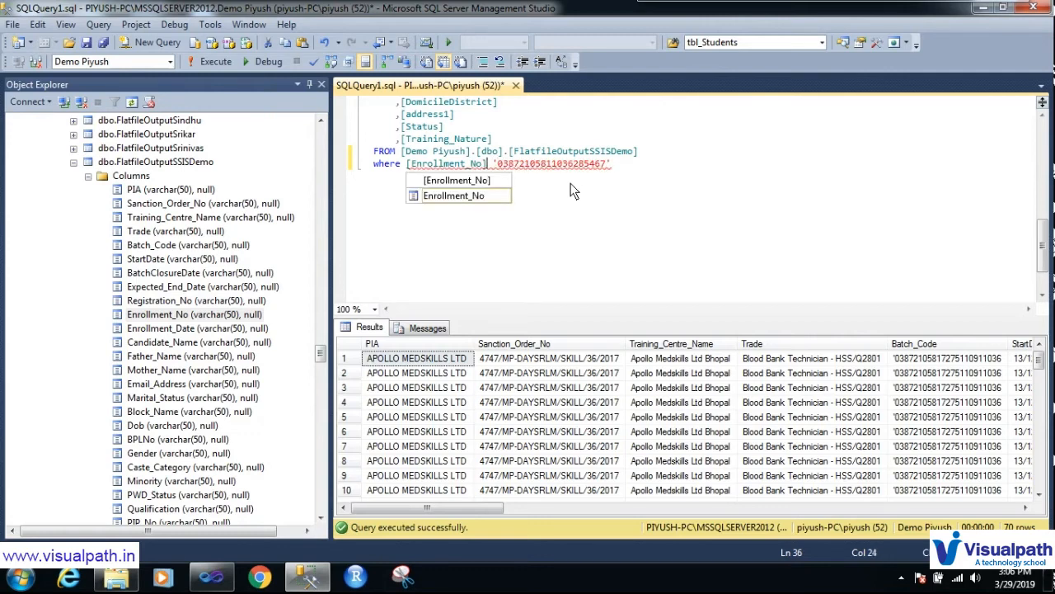
type("ke")
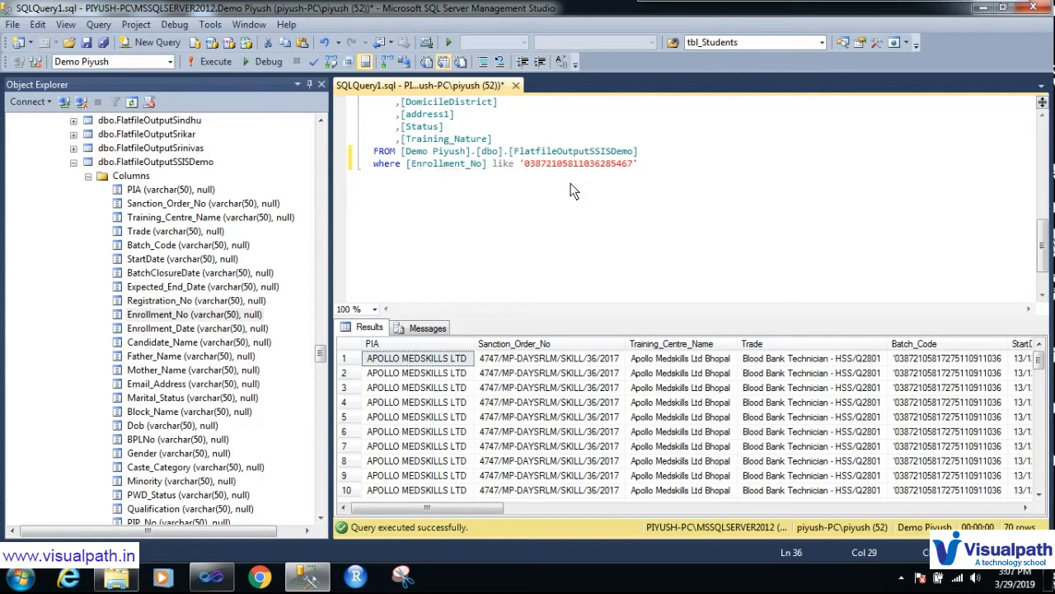
left_click(525, 163)
type("%")
type("%")
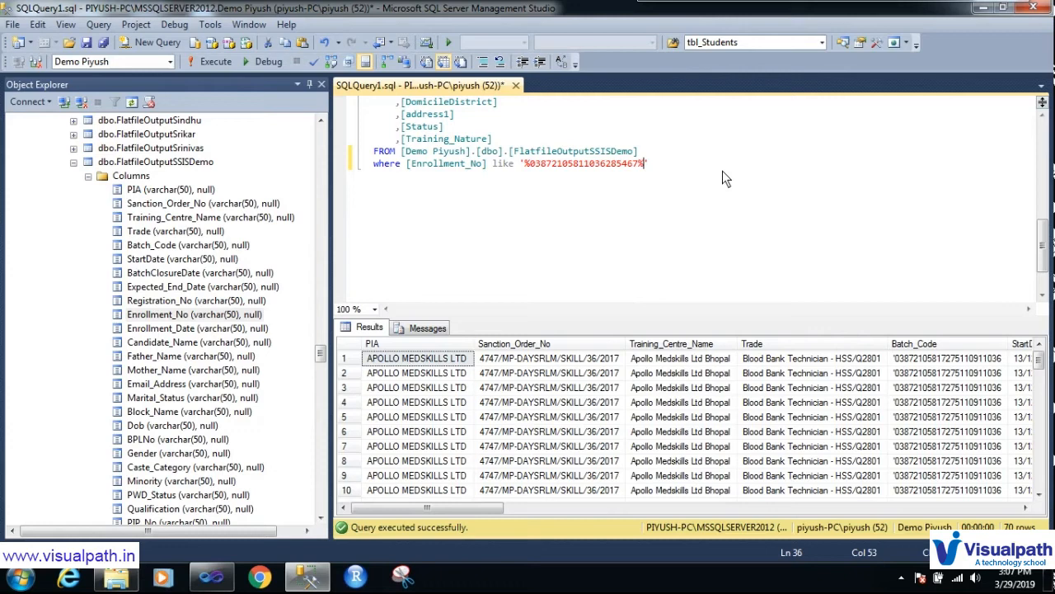
key("End")
left_click(205, 65)
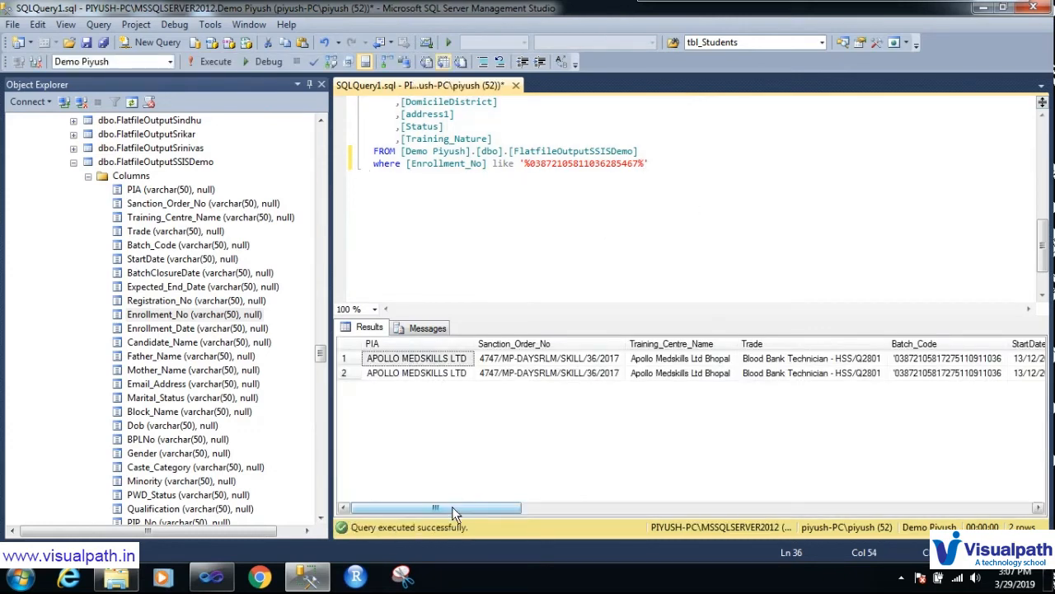
Step: Scroll the results right, shrink the Status column and widen Training_Nature to compare both values
left_click_drag(452, 507, 1024, 519)
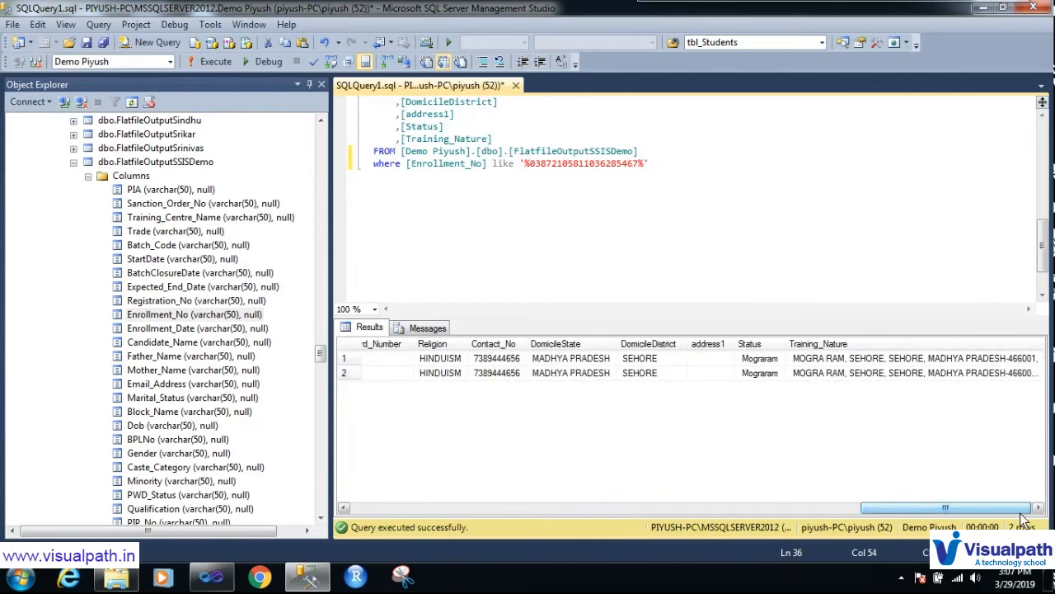
left_click_drag(1044, 344, 1051, 345)
left_click_drag(928, 509, 933, 508)
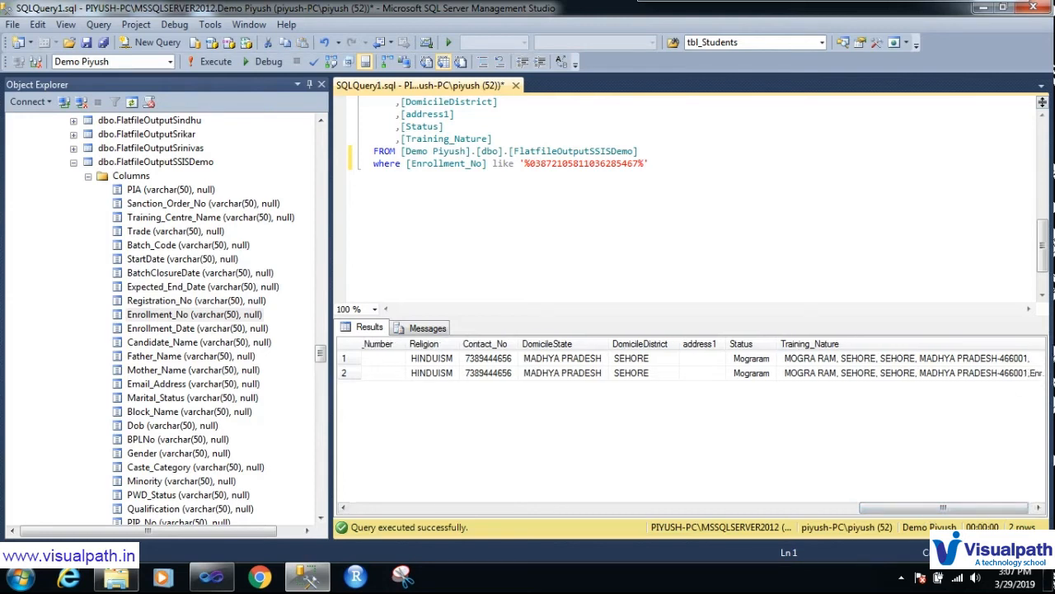
left_click_drag(932, 509, 936, 509)
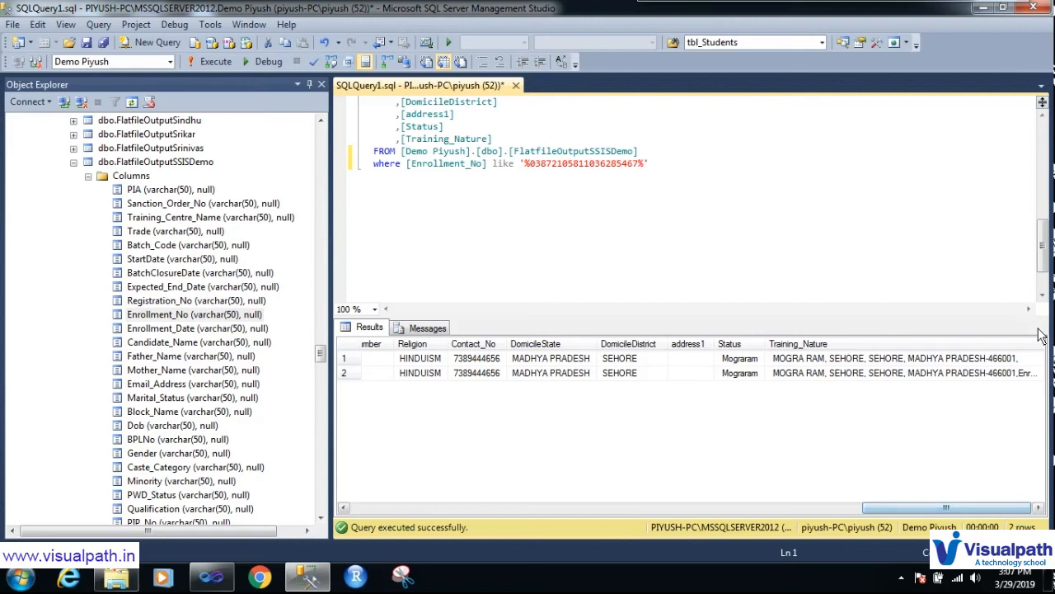
left_click_drag(769, 344, 723, 346)
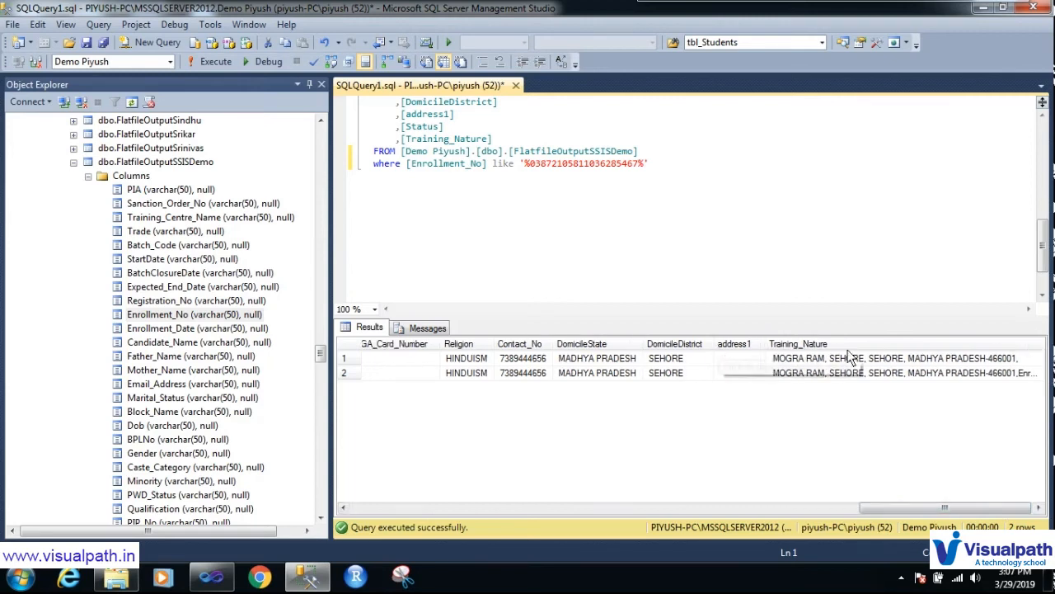
left_click_drag(1043, 347, 1053, 346)
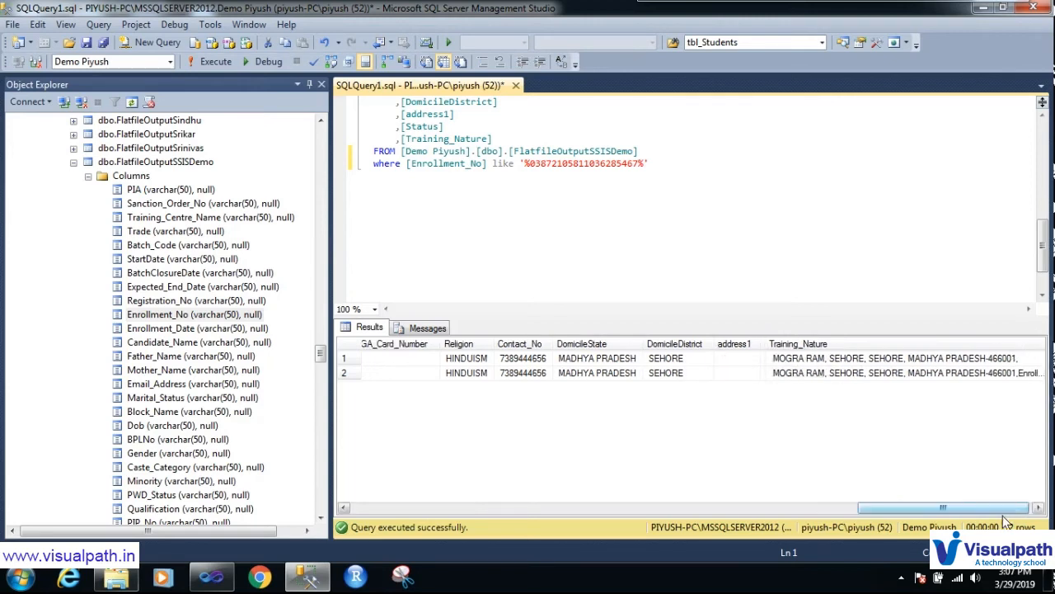
left_click_drag(1003, 509, 1008, 509)
left_click_drag(1041, 345, 1051, 346)
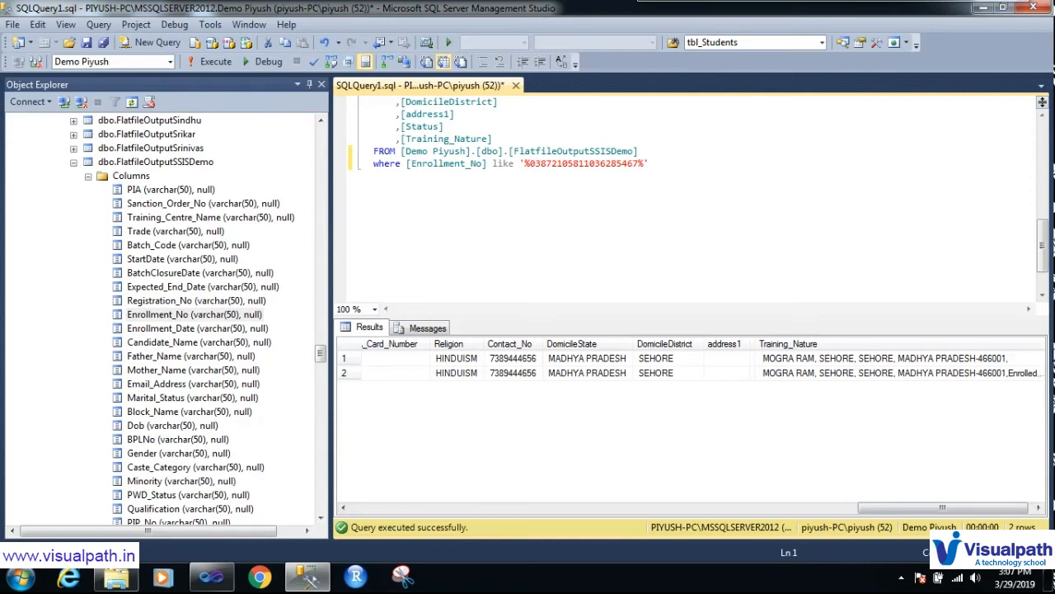
left_click_drag(928, 511, 933, 511)
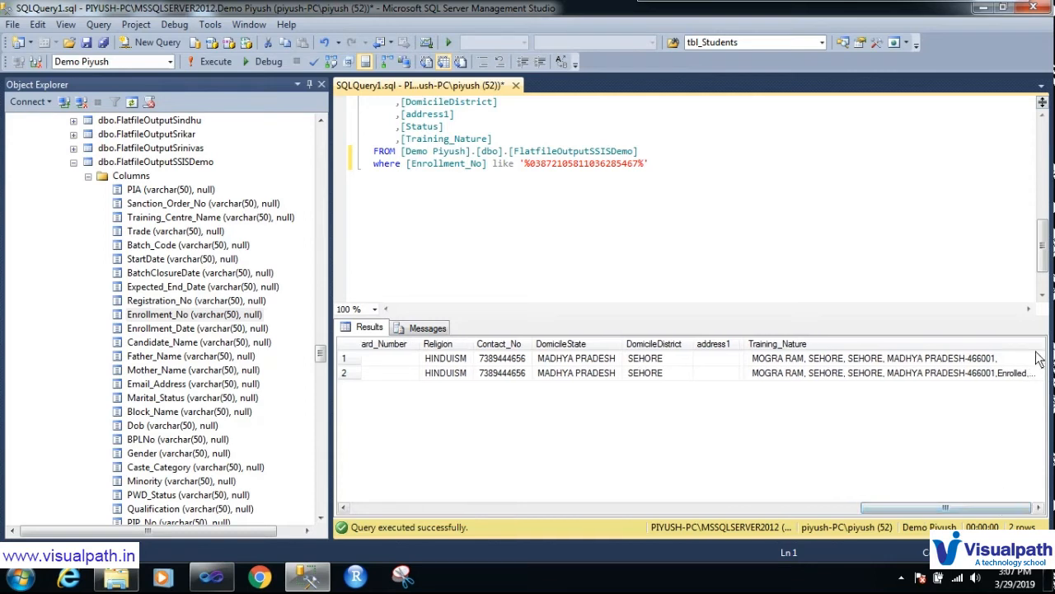
left_click_drag(1044, 349, 1052, 349)
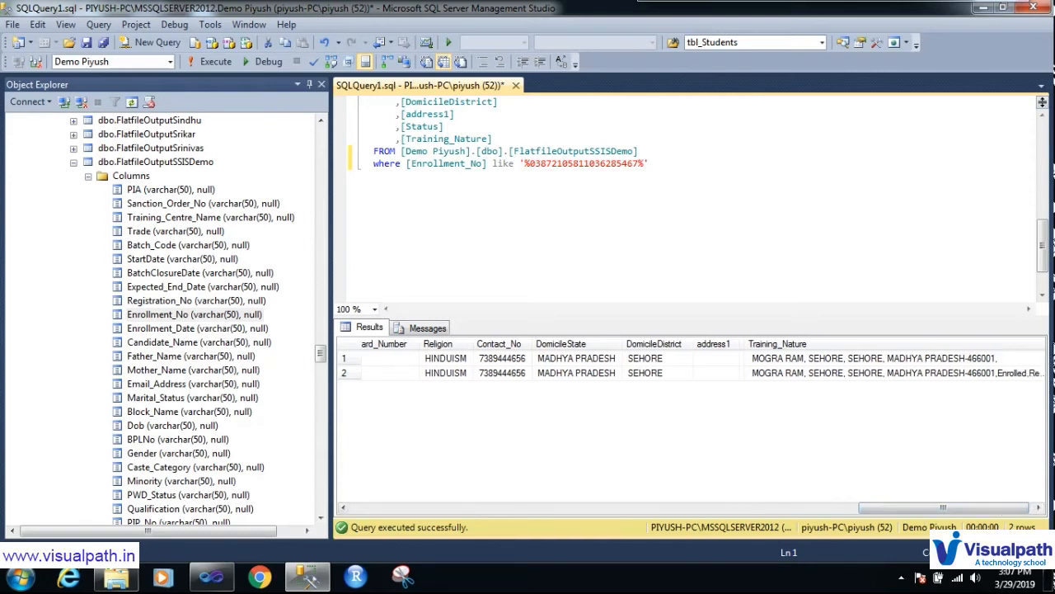
left_click(1041, 347)
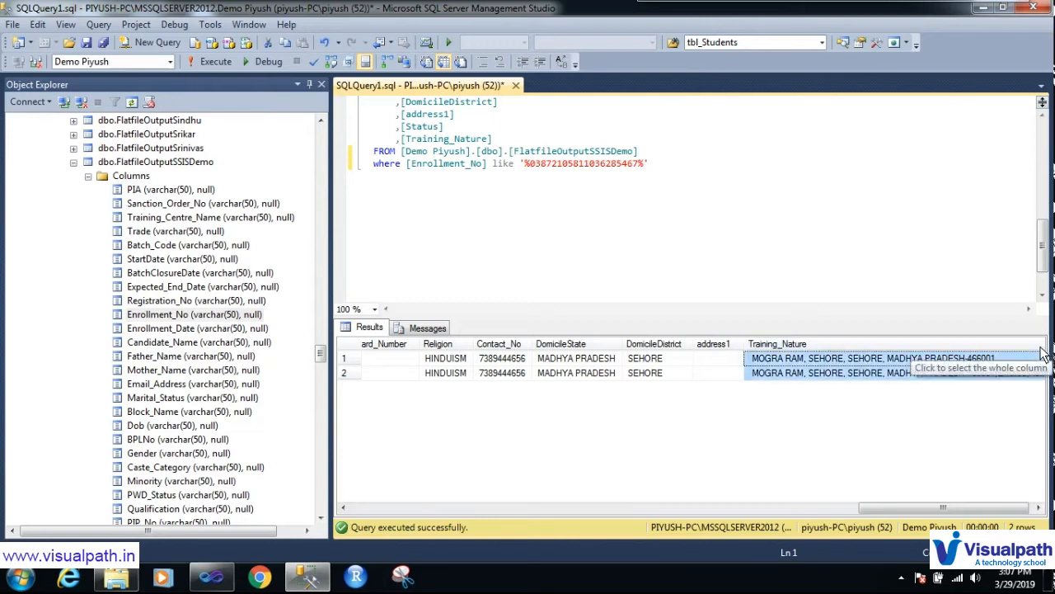
Step: Paste the Training_Nature values from rows 1 and 2 as new lines below the WHERE clause
left_click(922, 373, "ctrl")
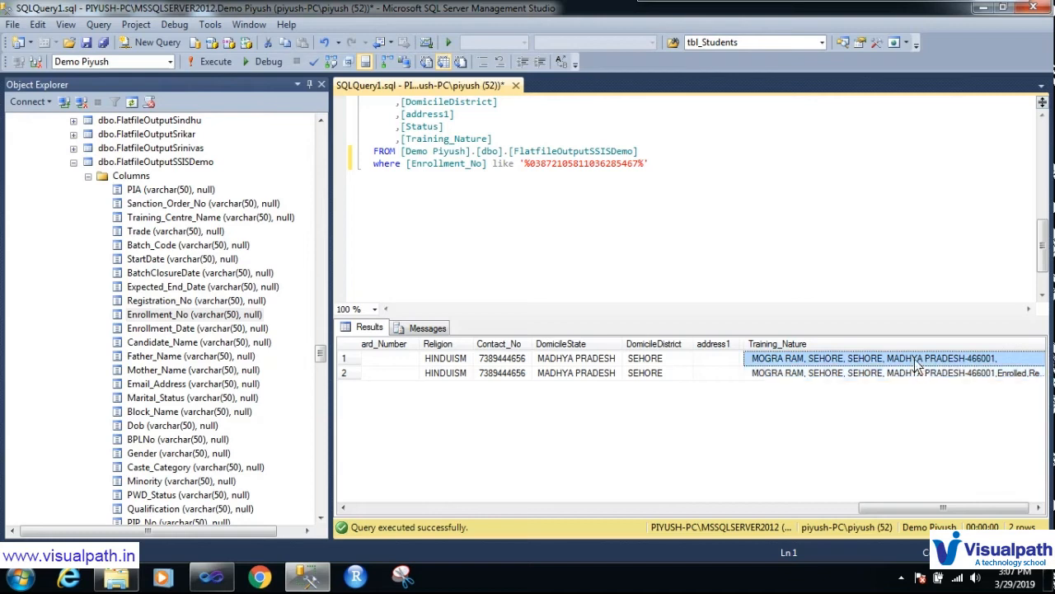
left_click(912, 374)
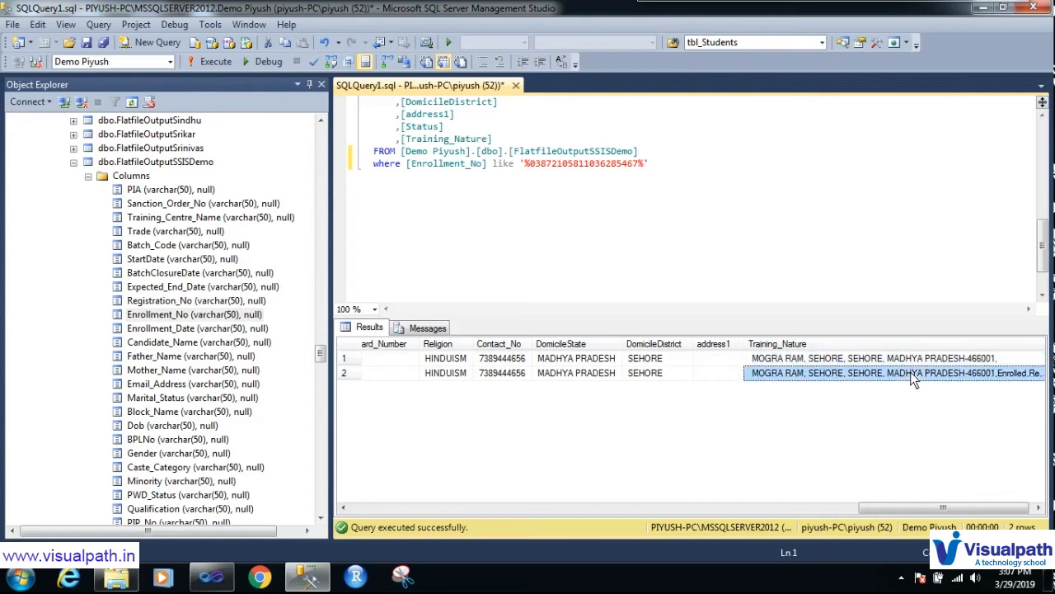
left_click(912, 361, "ctrl")
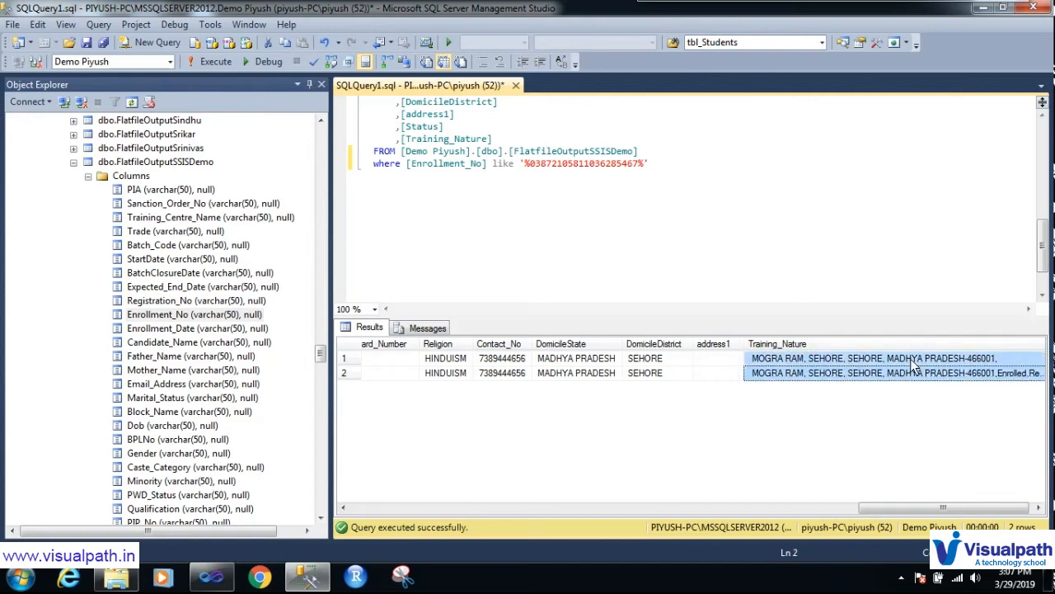
left_click(647, 254)
key("Return")
key("Return")
key("Return")
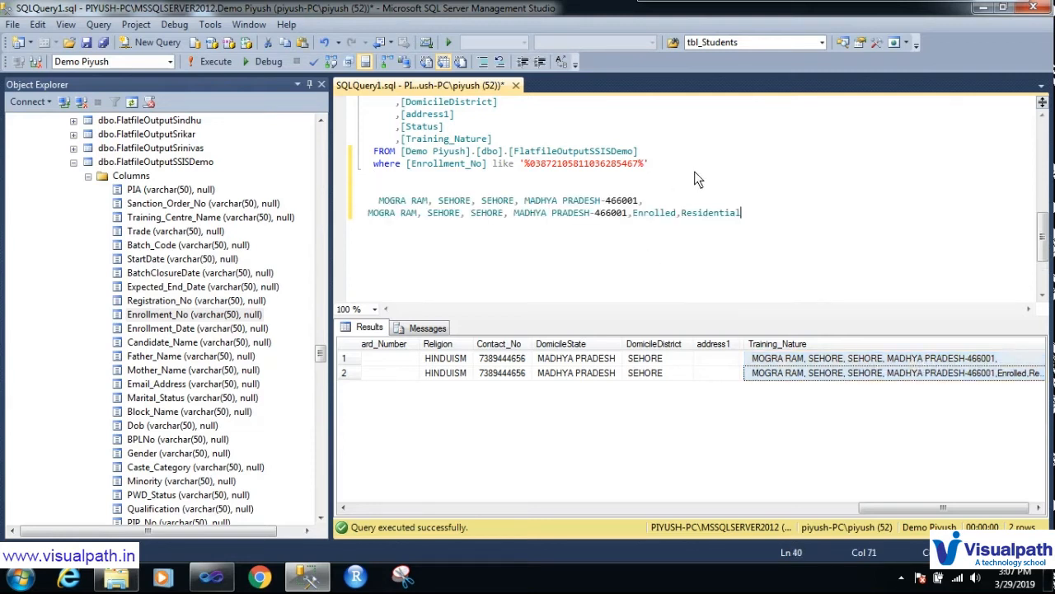
Step: Select each pasted value to compare them, marking the second line's extra ',Enrolled,Residential' ending
left_click_drag(643, 201, 368, 202)
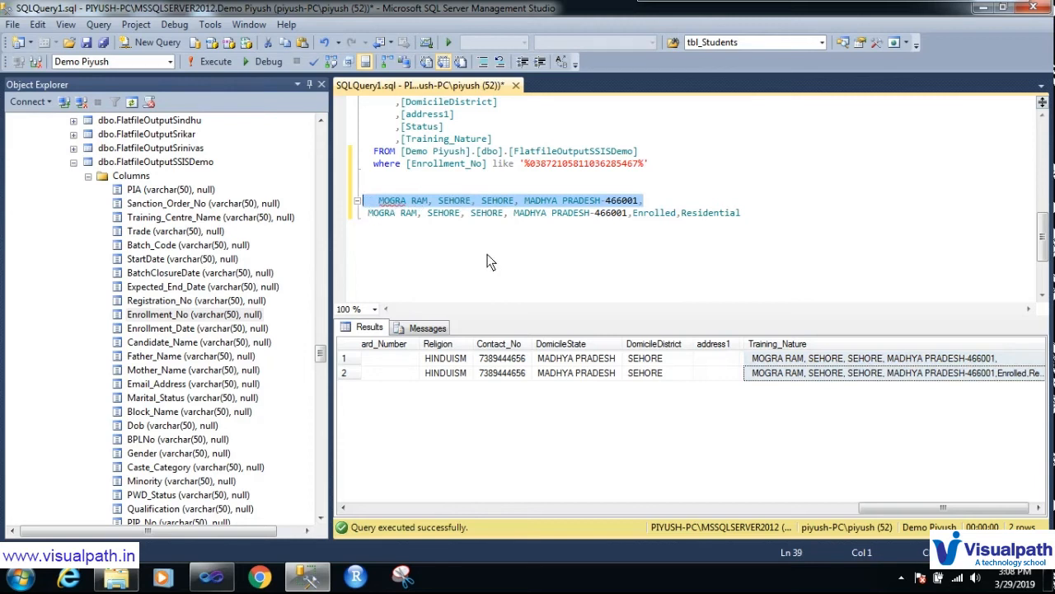
left_click_drag(779, 217, 368, 226)
left_click(630, 216)
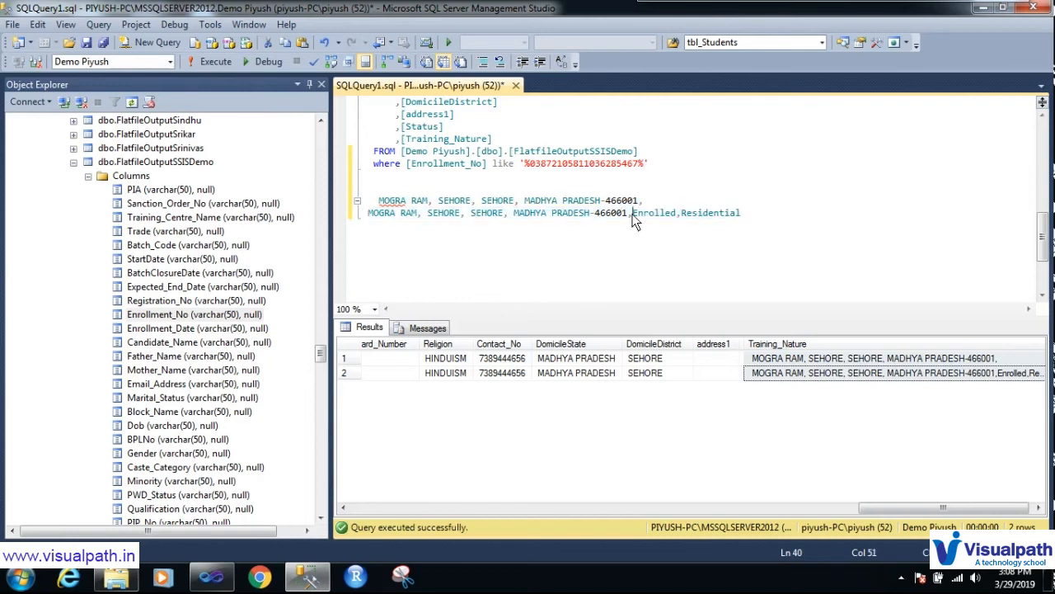
left_click_drag(632, 216, 748, 215)
left_click_drag(644, 200, 382, 211)
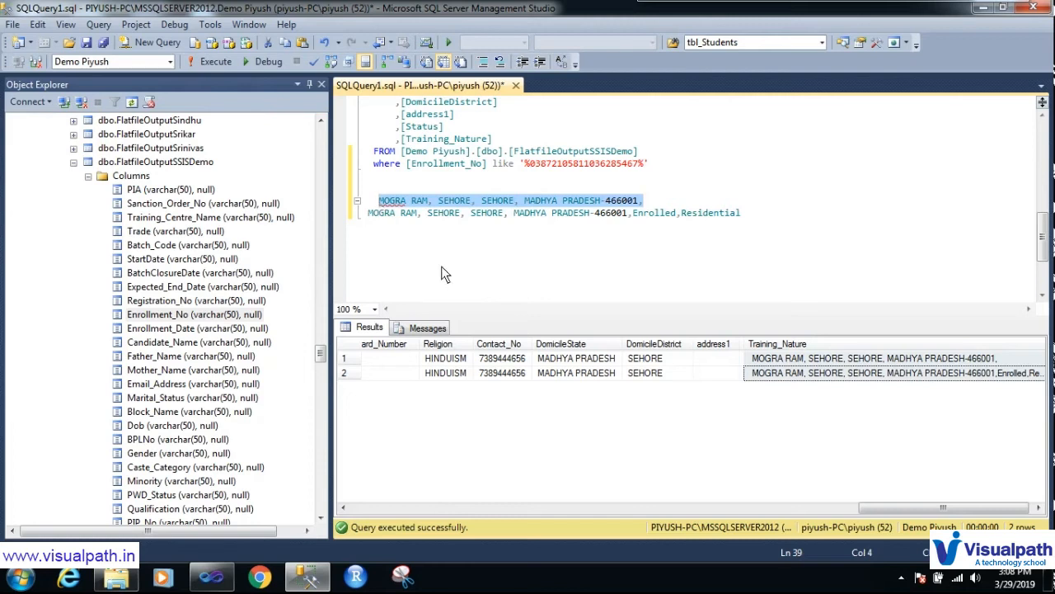
left_click(379, 202)
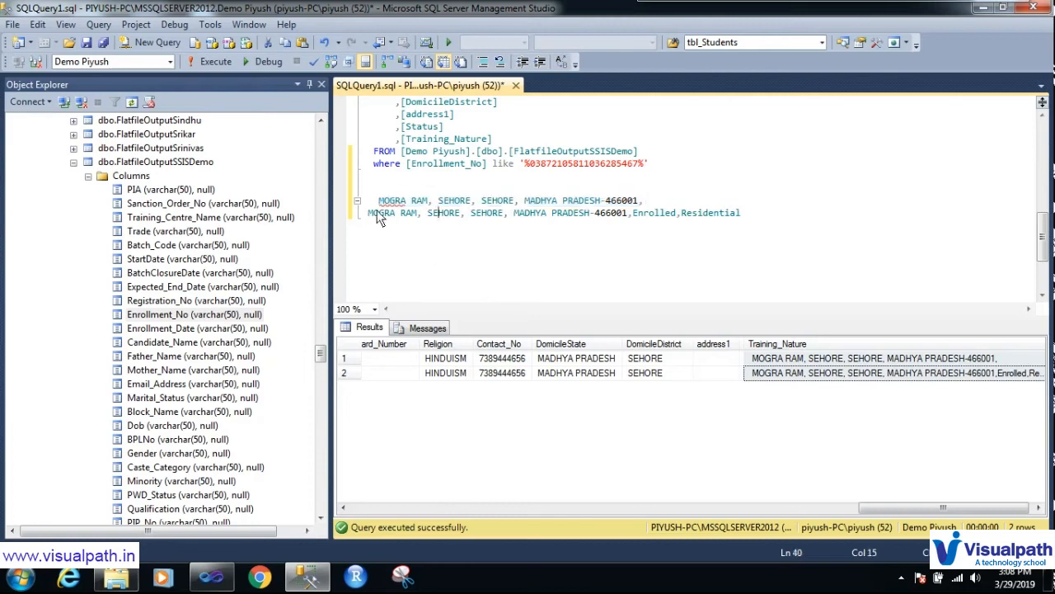
Step: Wrap the first pasted value in Select len(...) and execute it, which fails without quotes
type("Slect")
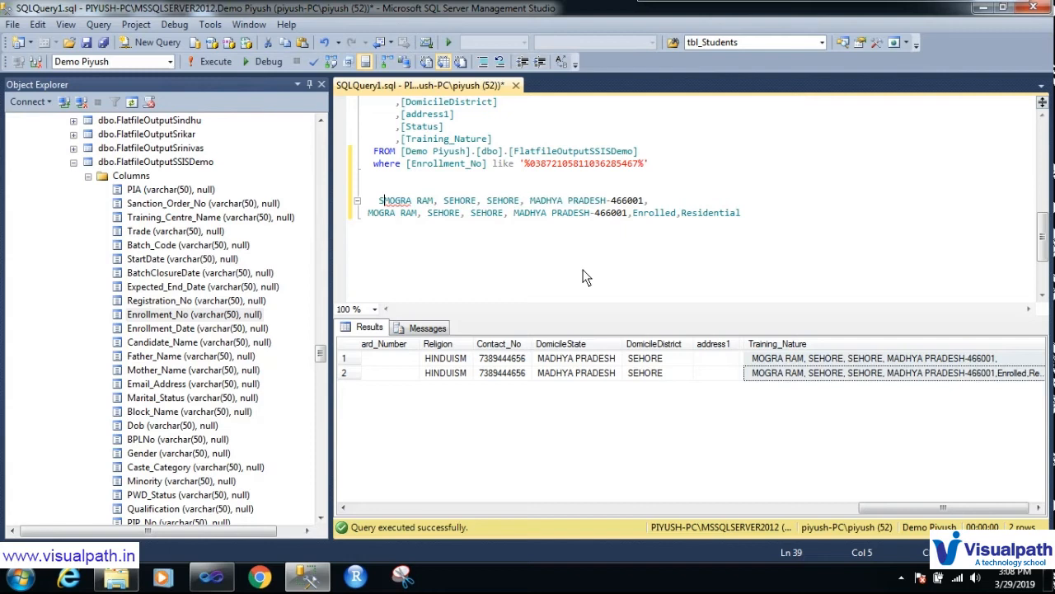
key("BackSpace")
key("BackSpace")
key("BackSpace")
key("BackSpace")
key("BackSpace")
type("elect ")
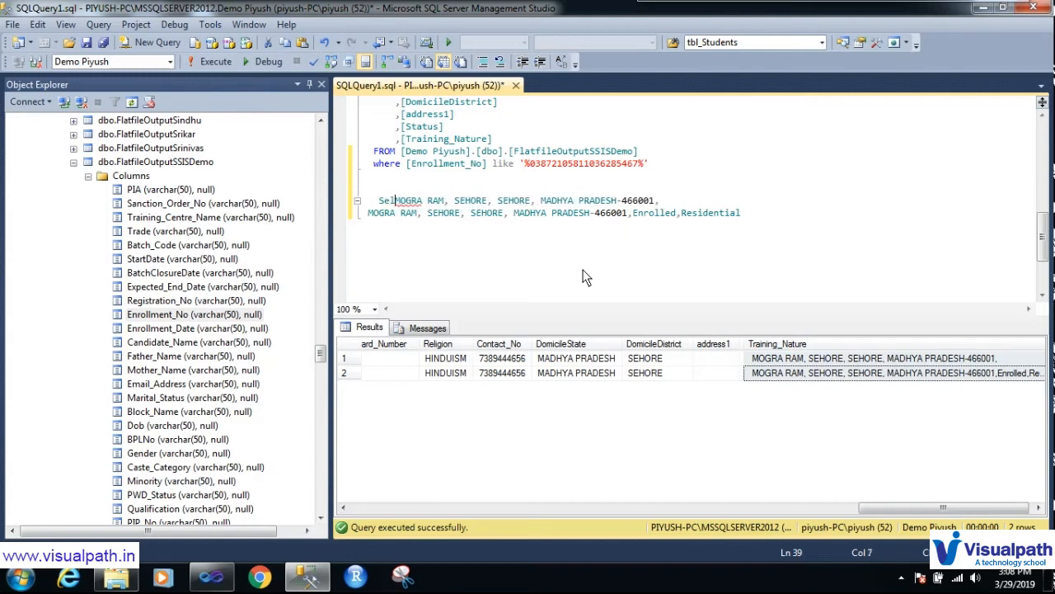
type("len")
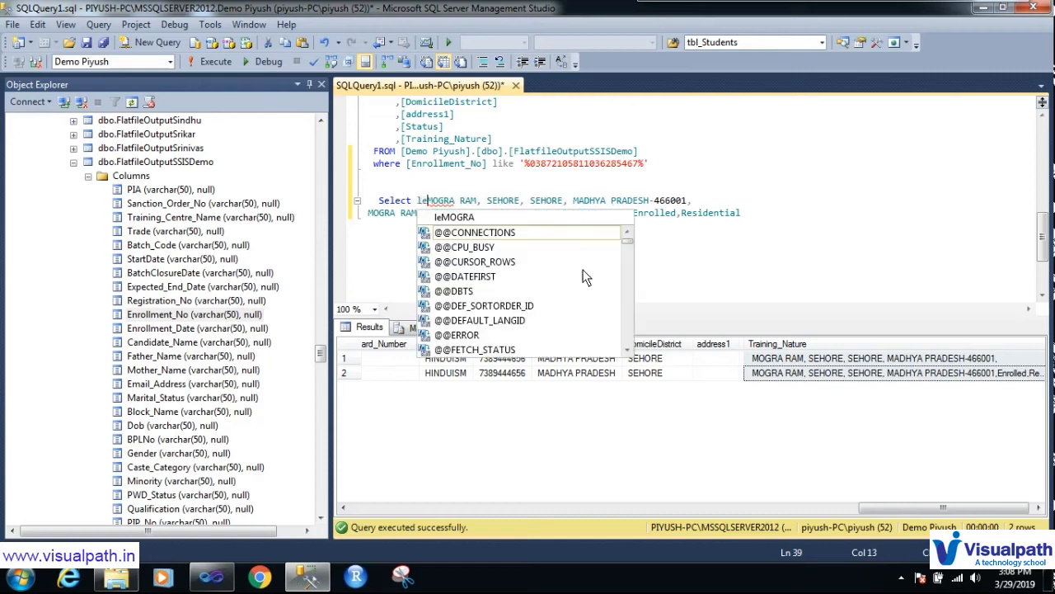
type("(")
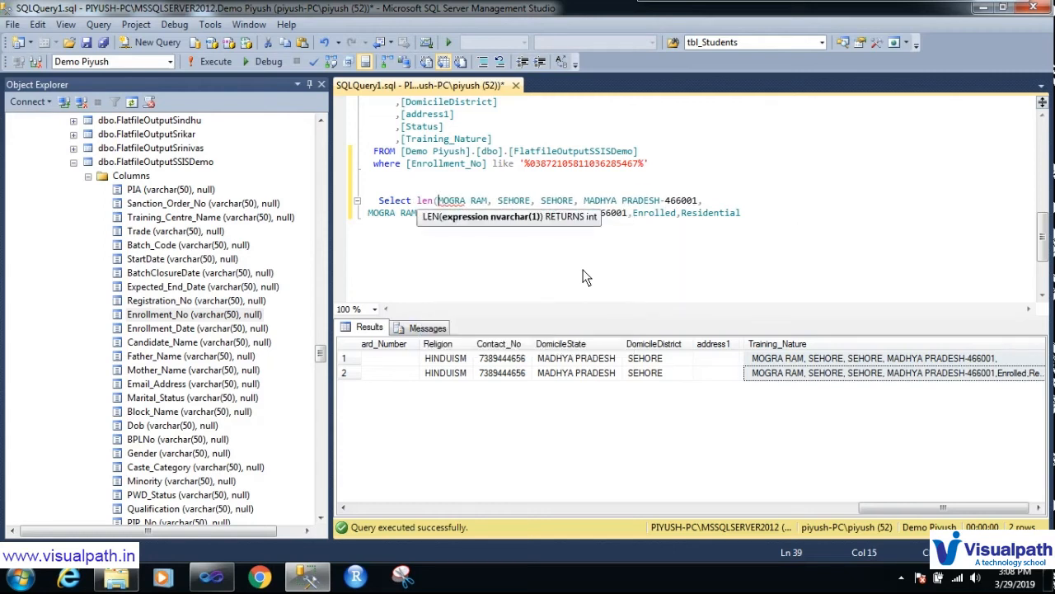
left_click(710, 203)
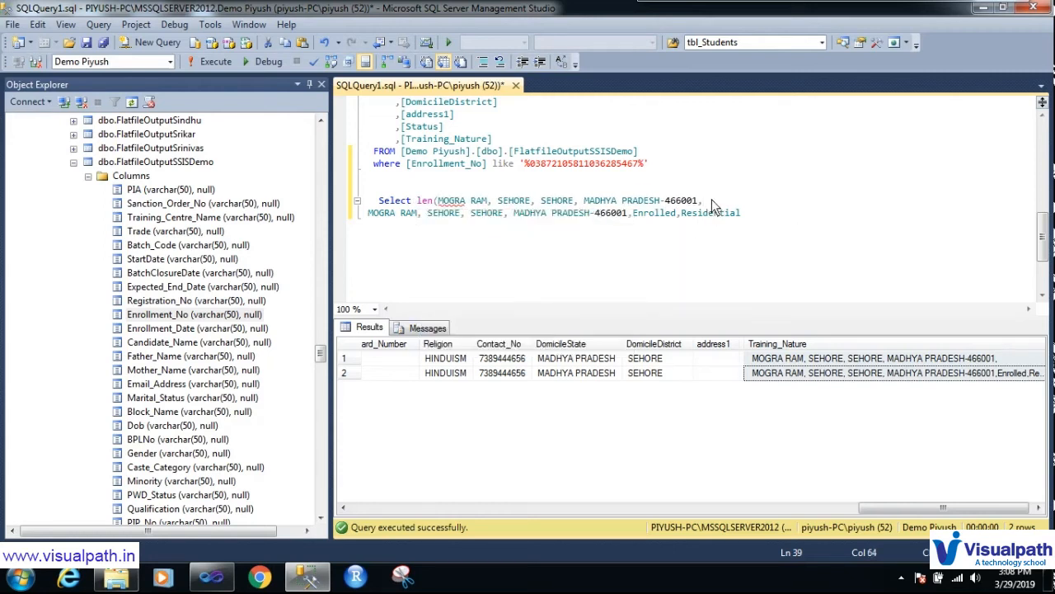
type(")")
left_click(370, 214)
left_click_drag(371, 213, 364, 200)
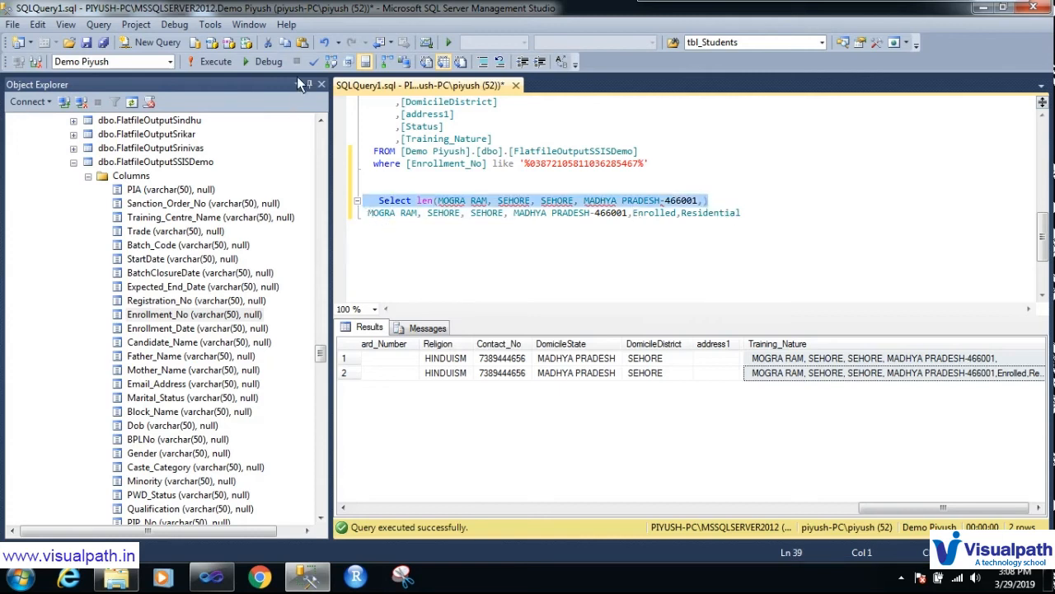
left_click(201, 62)
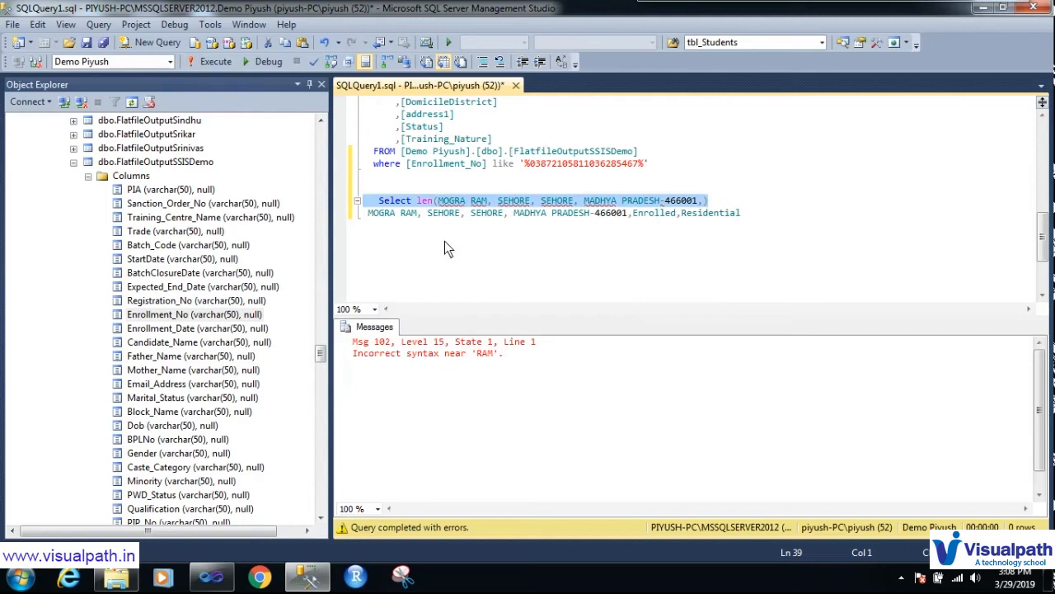
Step: Add single quotes around the address text inside len() and rerun, getting 49
left_click(445, 212)
left_click(439, 202)
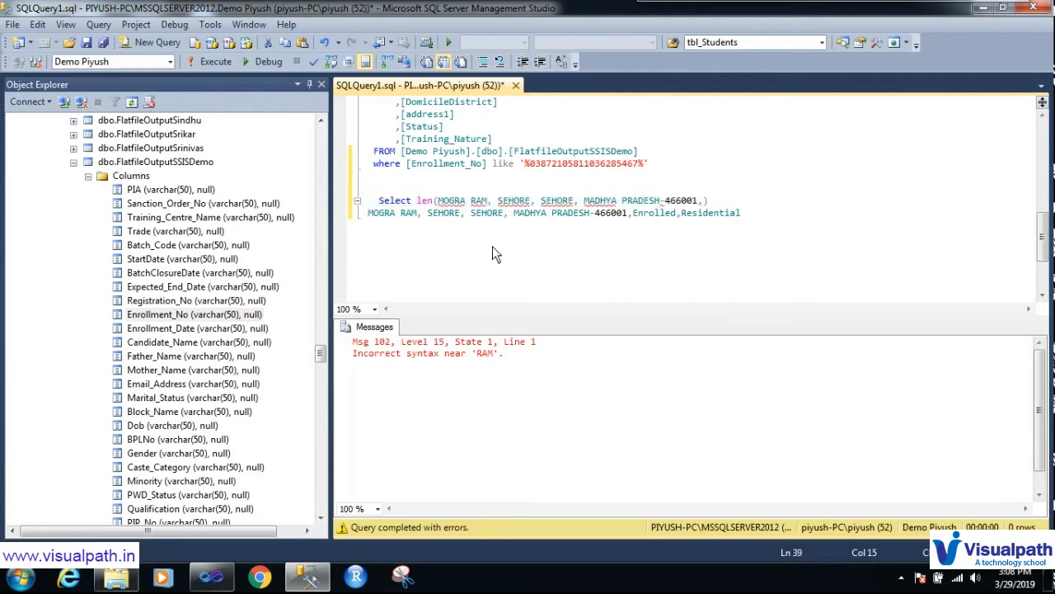
type("'")
left_click(708, 201)
type("')")
left_click_drag(731, 205, 365, 203)
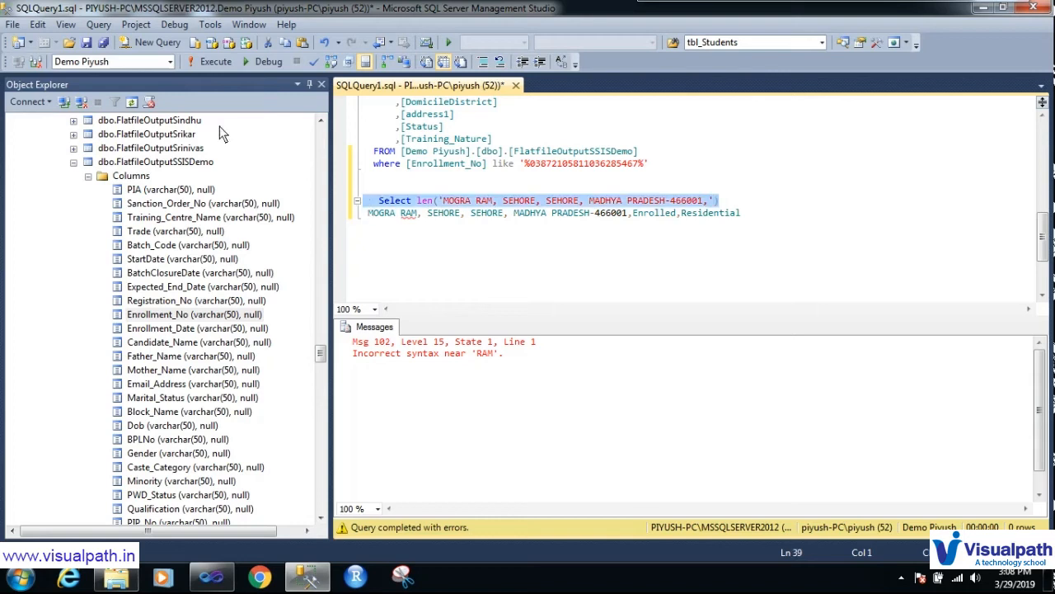
left_click(213, 62)
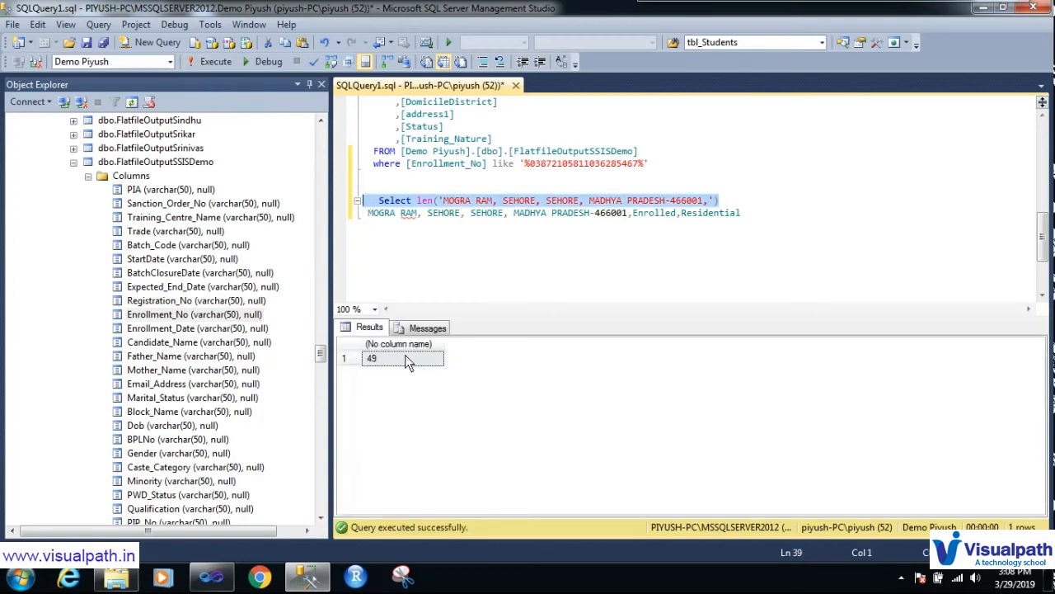
left_click(709, 202)
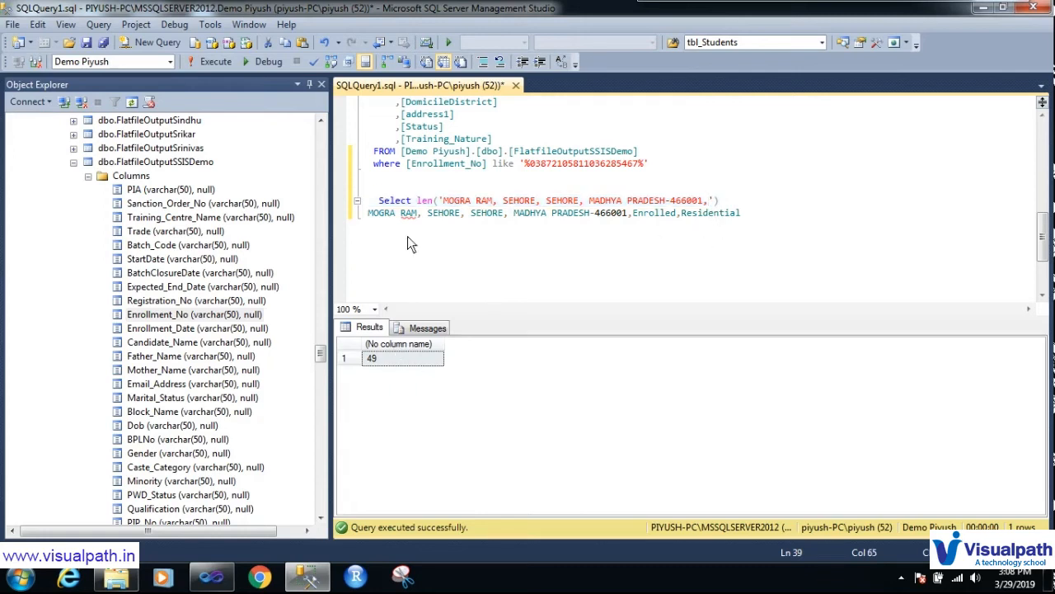
Step: Wrap the value ending ',Enrolled,Residential' in Select len('...') and execute it, returning 69
left_click(765, 212)
left_click_drag(442, 201, 380, 205)
key("ctrl+c")
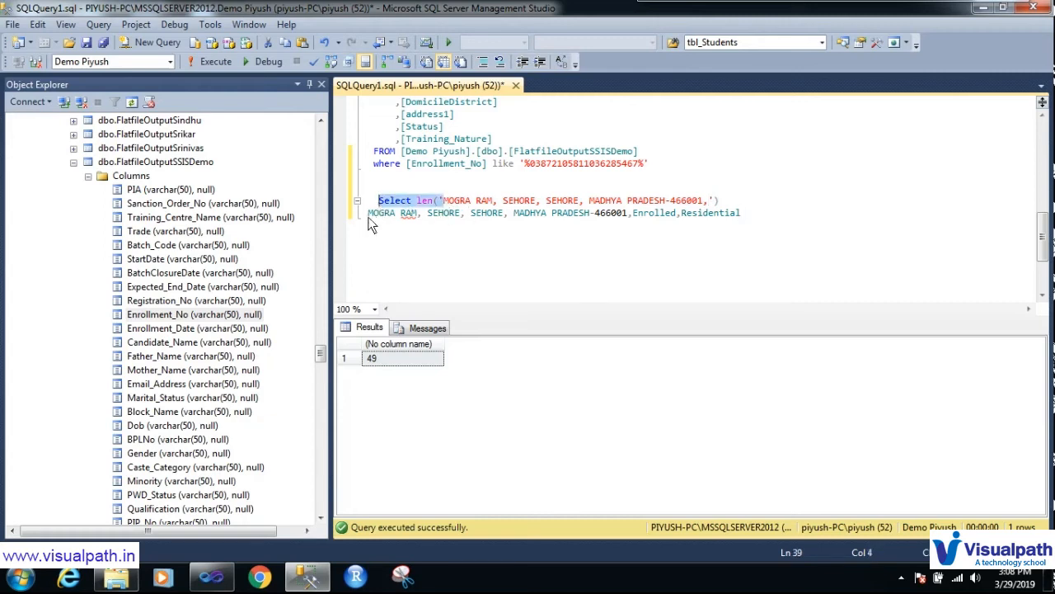
left_click(369, 212)
key("ctrl+v")
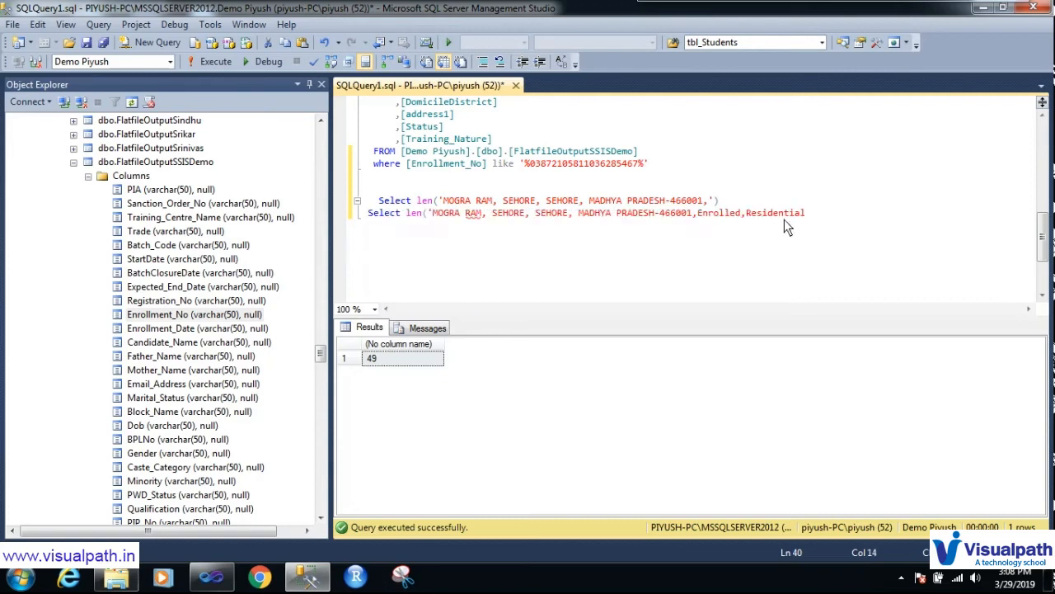
left_click(813, 215)
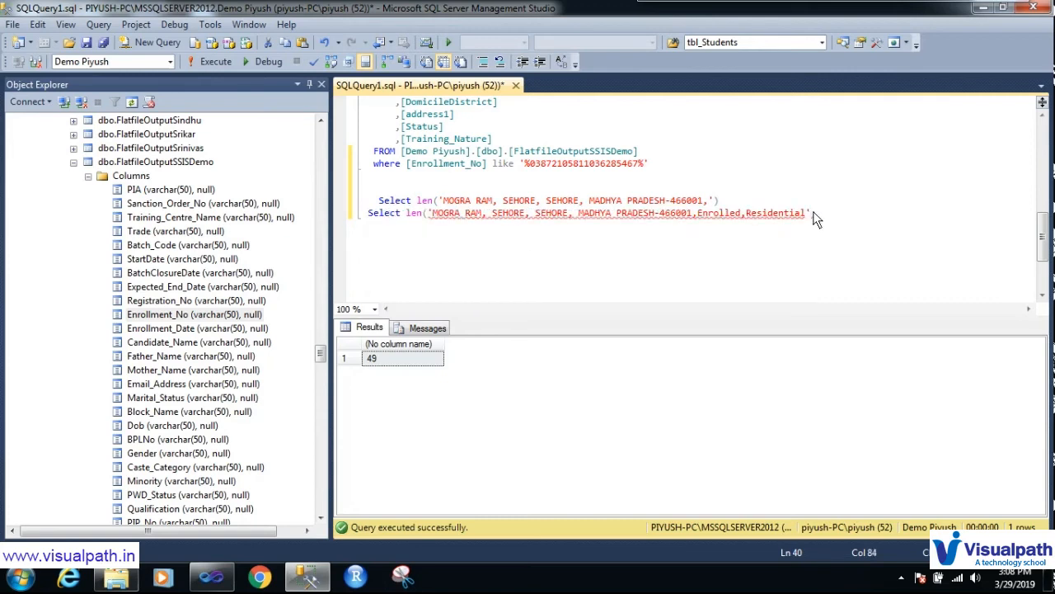
type("')")
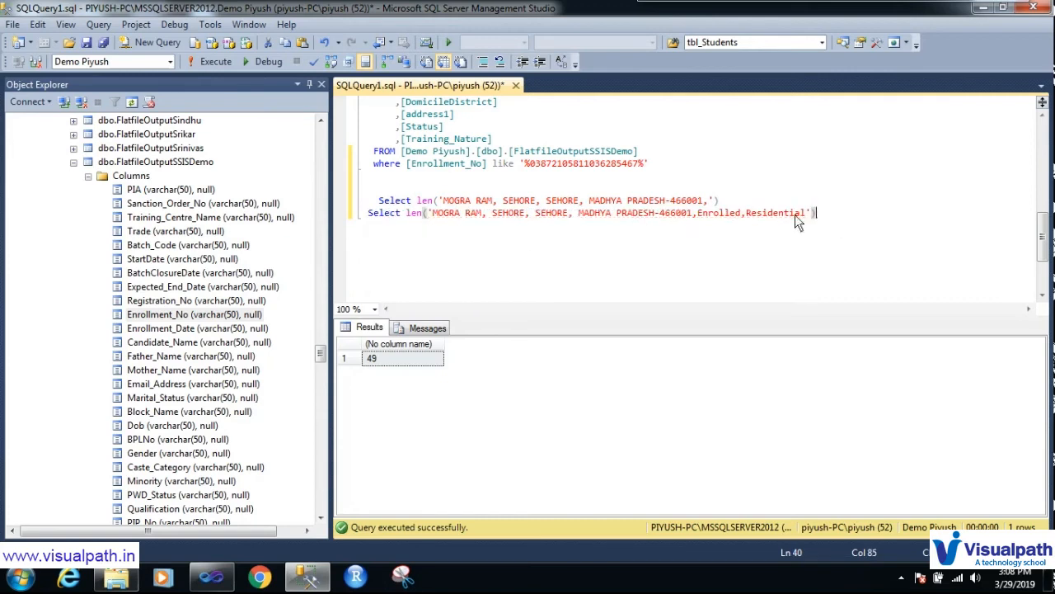
left_click_drag(815, 215, 324, 214)
left_click(208, 62)
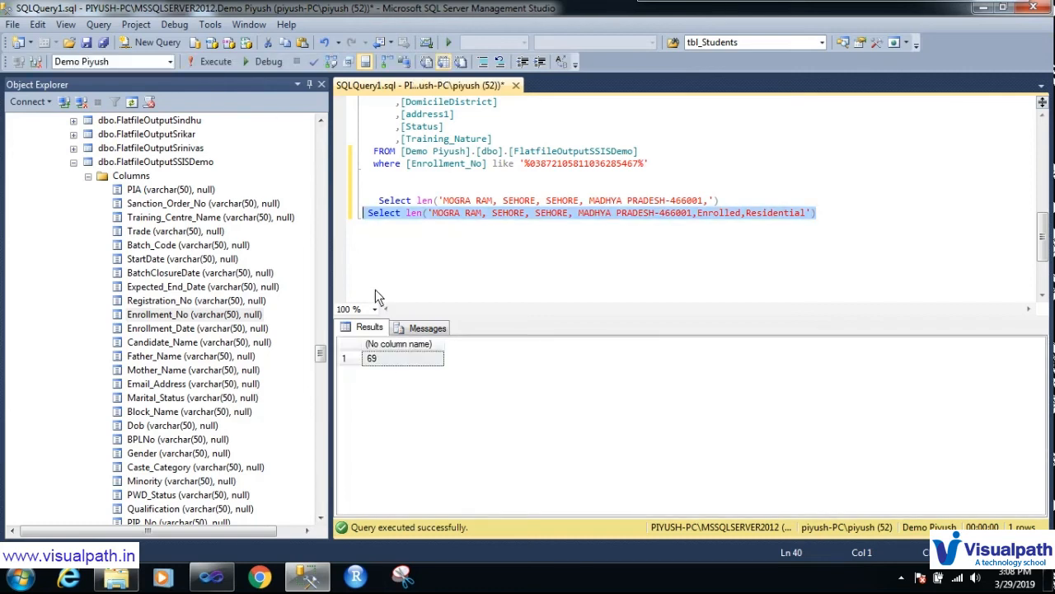
left_click(392, 363)
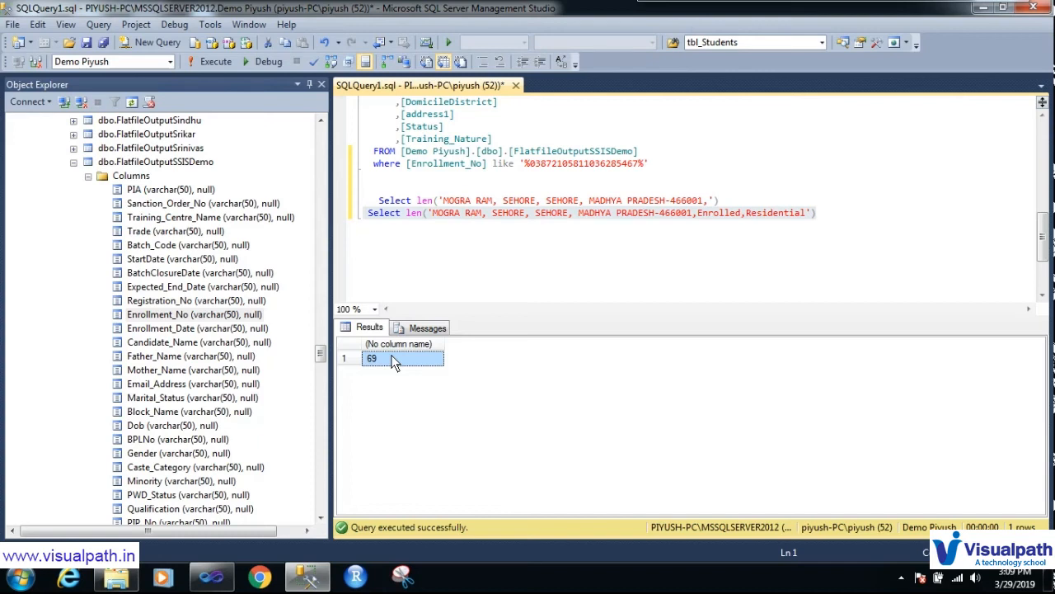
Step: Collapse FlatfileOutputSSISDemo's columns in Object Explorer and switch to the SSIS Demo project in Visual Studio
left_click(901, 577)
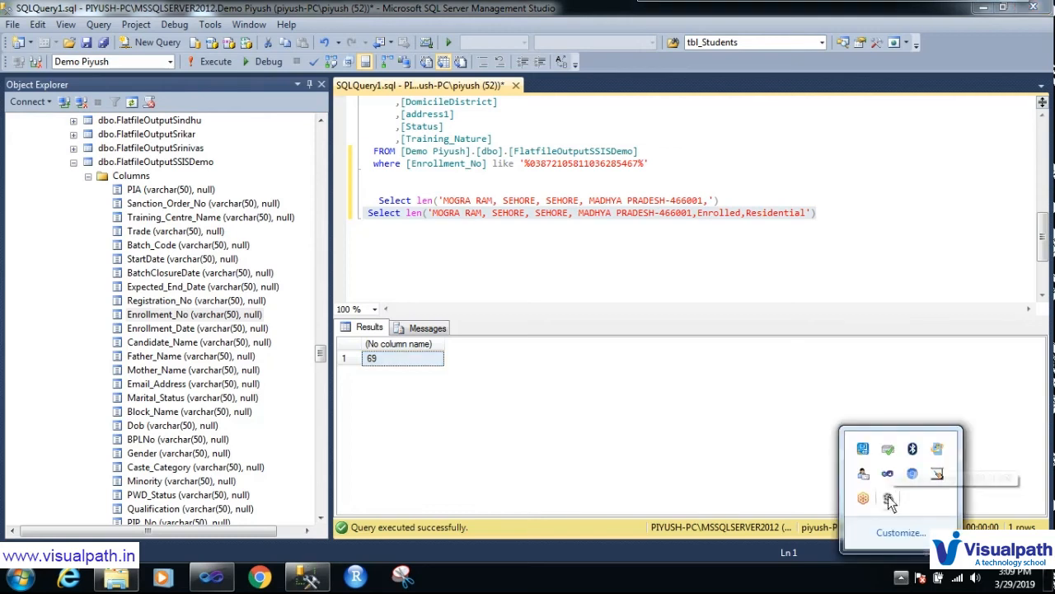
left_click(697, 287)
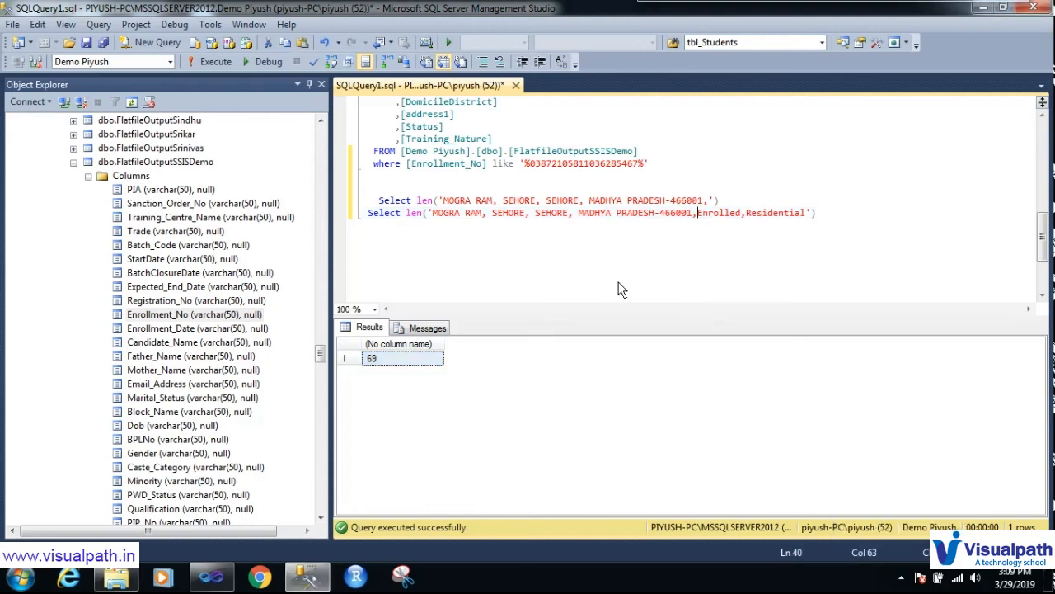
left_click(74, 162)
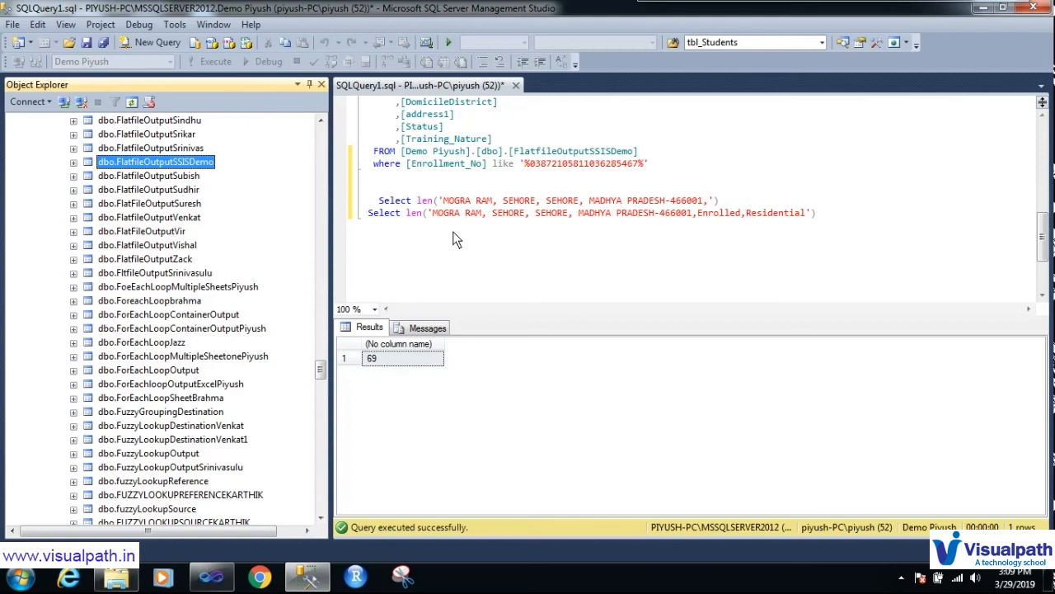
left_click(480, 267)
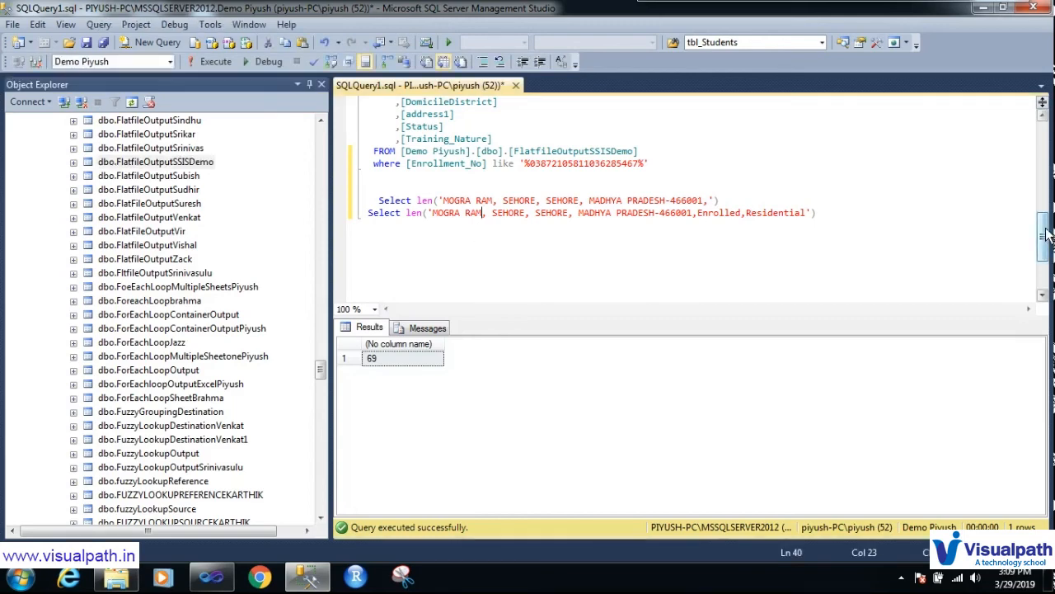
left_click_drag(1043, 235, 1043, 123)
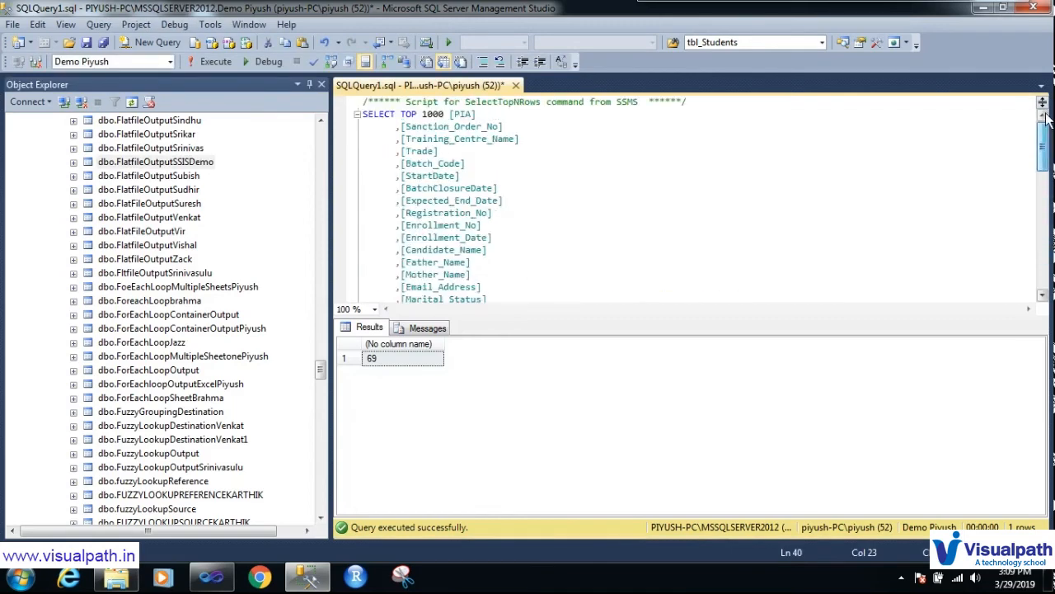
left_click(201, 583)
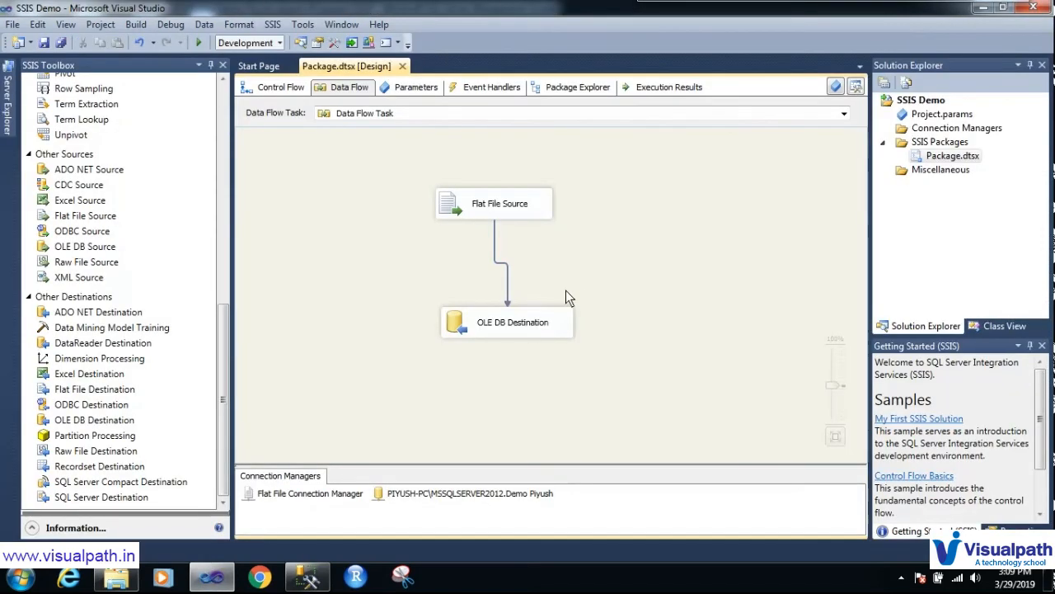
Step: Rename Package.dtsx in Solution Explorer to 'FF to SqlServer.dtsx'
right_click(962, 164)
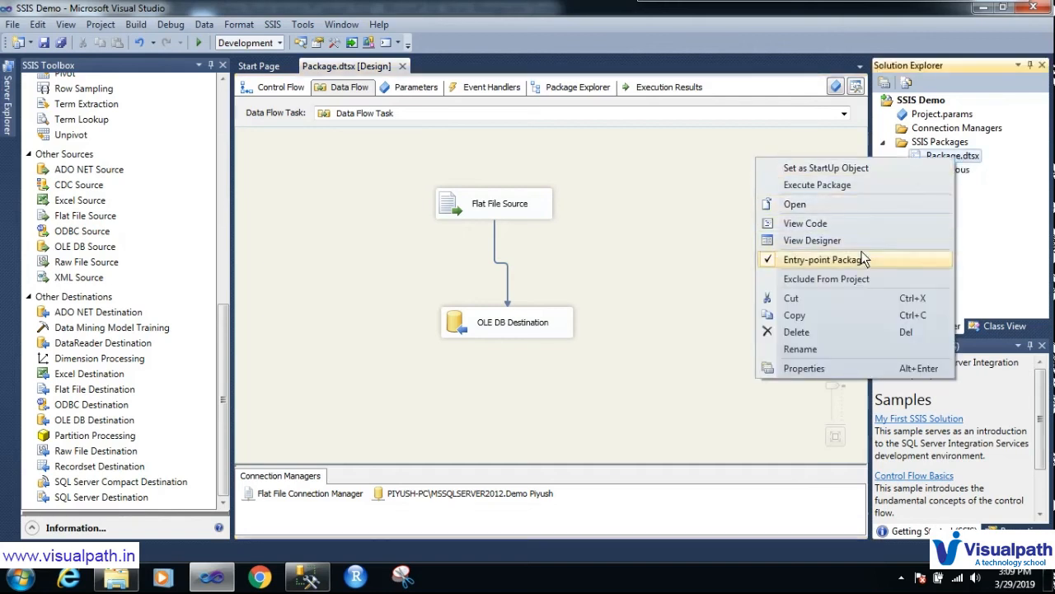
left_click(841, 349)
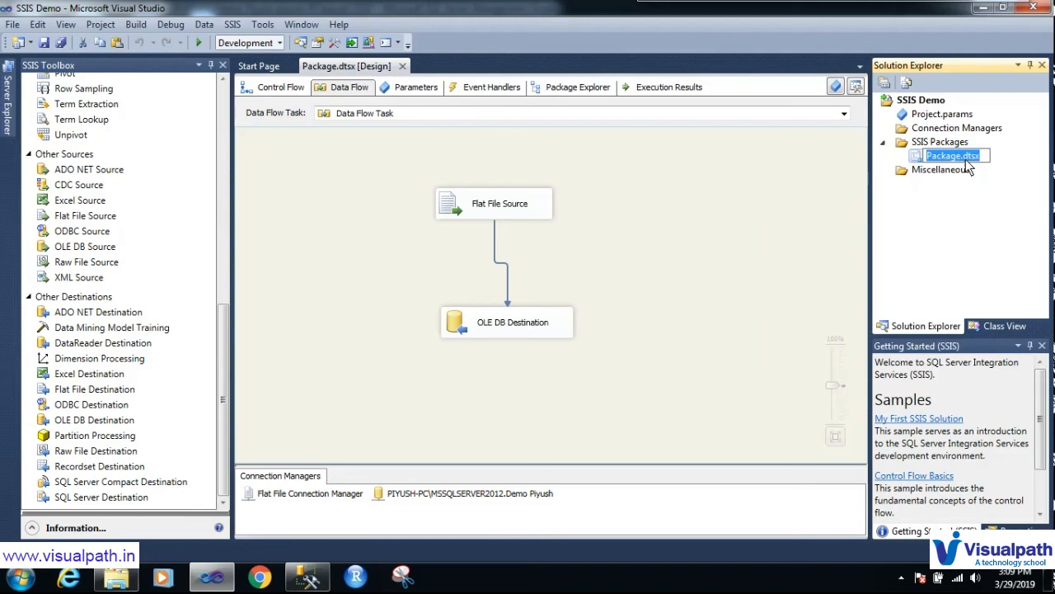
left_click_drag(961, 161, 915, 162)
type("FF")
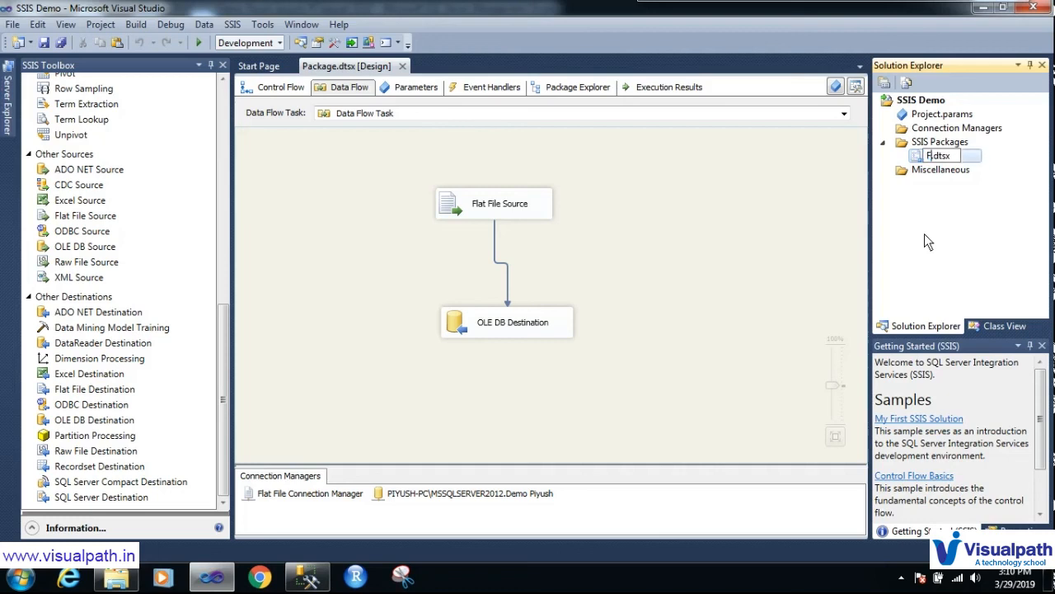
type(" to SS")
key("BackSpace")
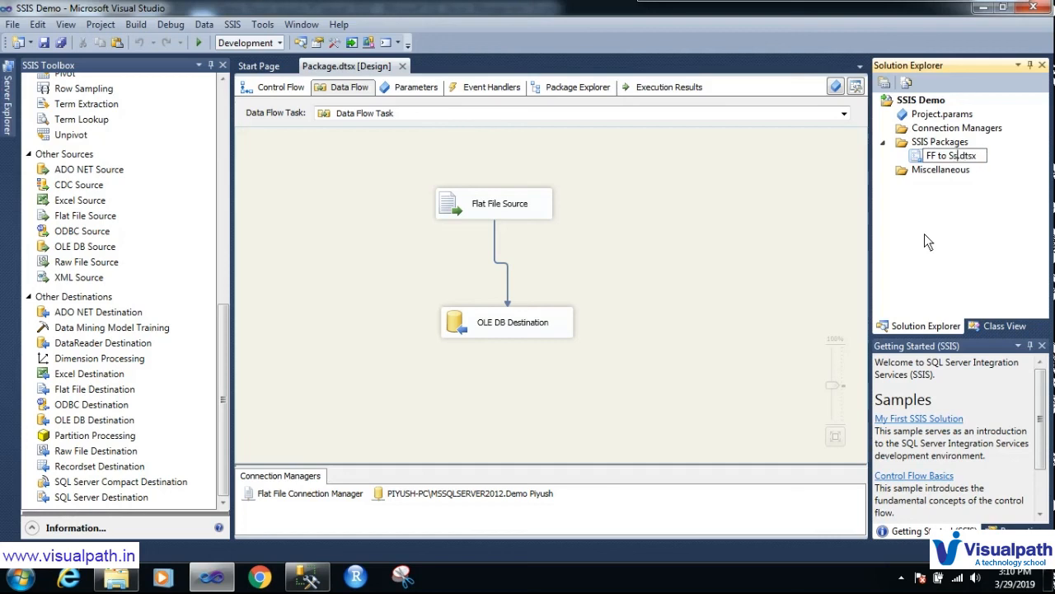
type("qlServer")
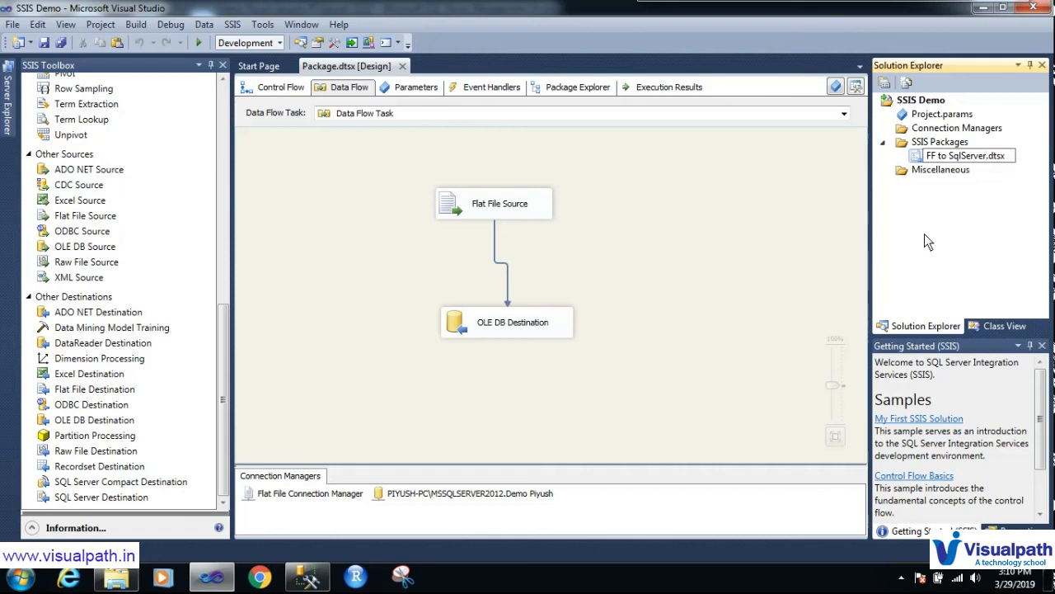
left_click(815, 272)
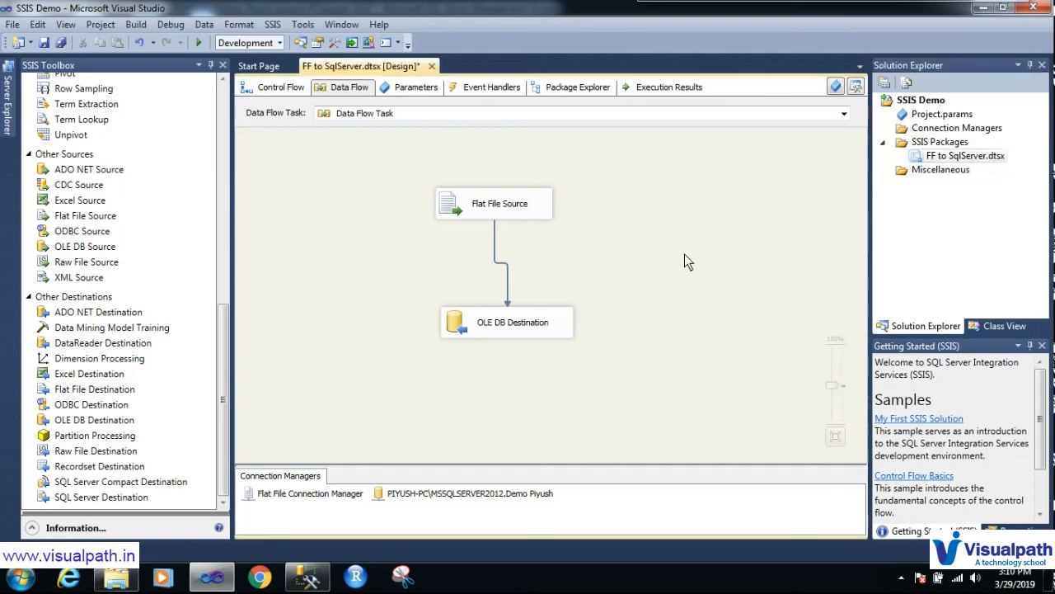
Step: Save FF to SqlServer.dtsx and circle Conditional Split at the top of the SSIS Toolbox
key("ctrl+s")
left_click_drag(226, 331, 234, 76)
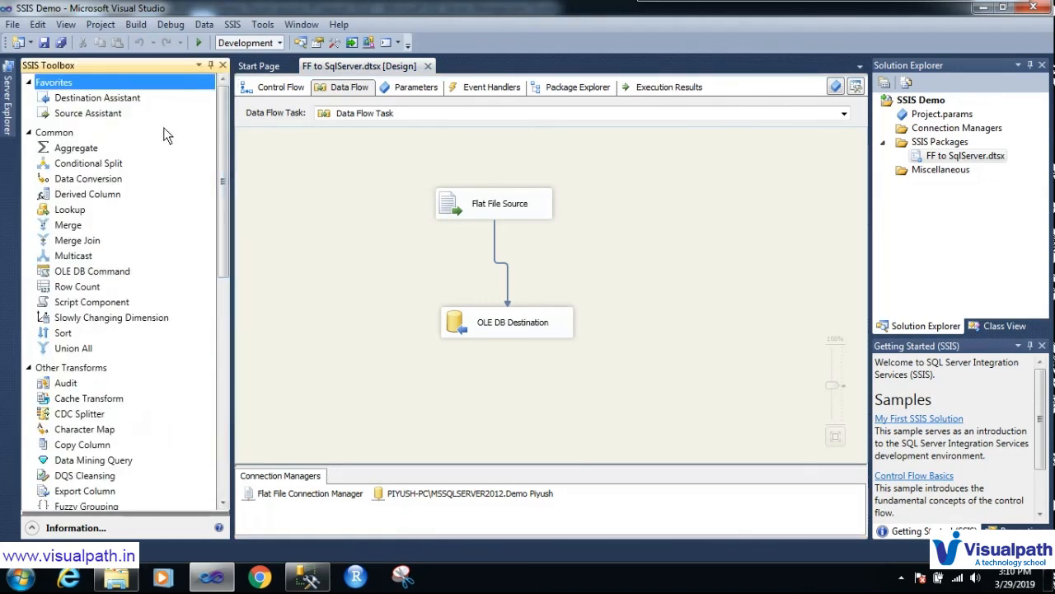
key("ctrl+shift+d")
mouse_move(116, 163)
left_mouse_down()
mouse_move(25, 165)
mouse_move(89, 182)
mouse_move(149, 170)
left_mouse_up()
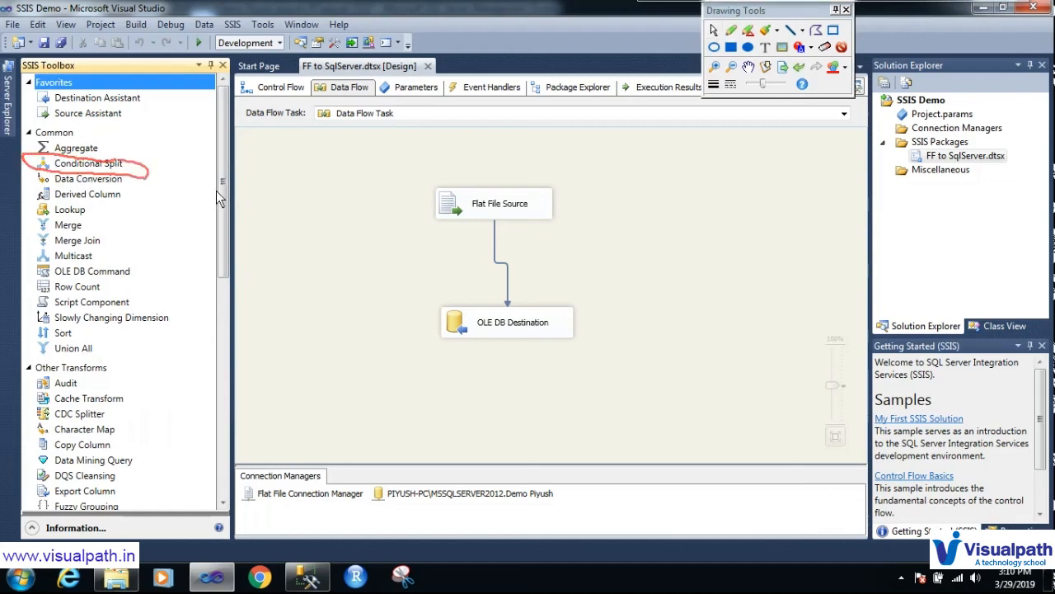
key("ctrl+shift+d")
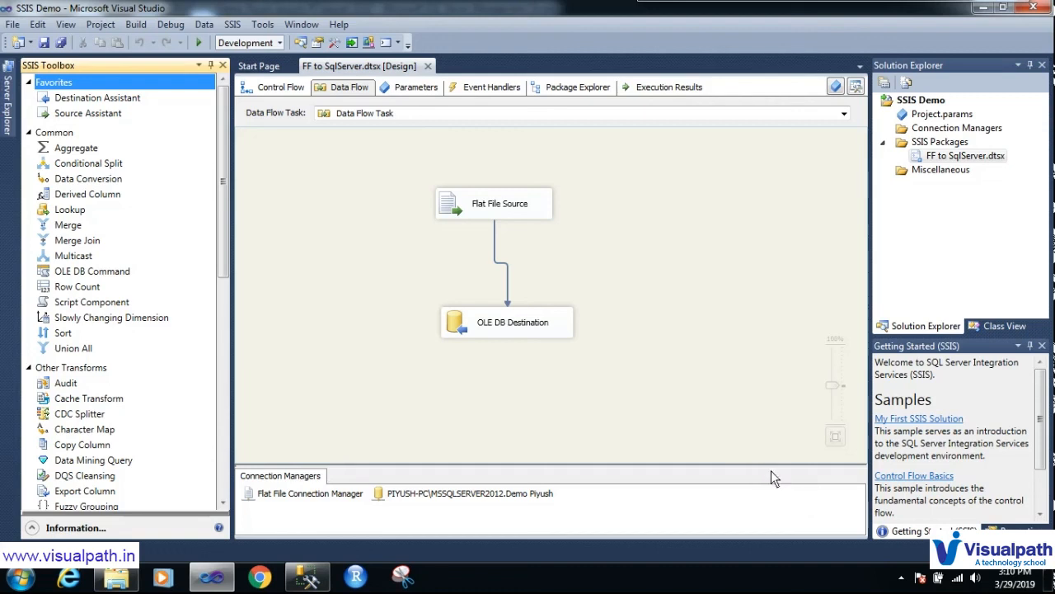
left_click(903, 578)
left_click(894, 501)
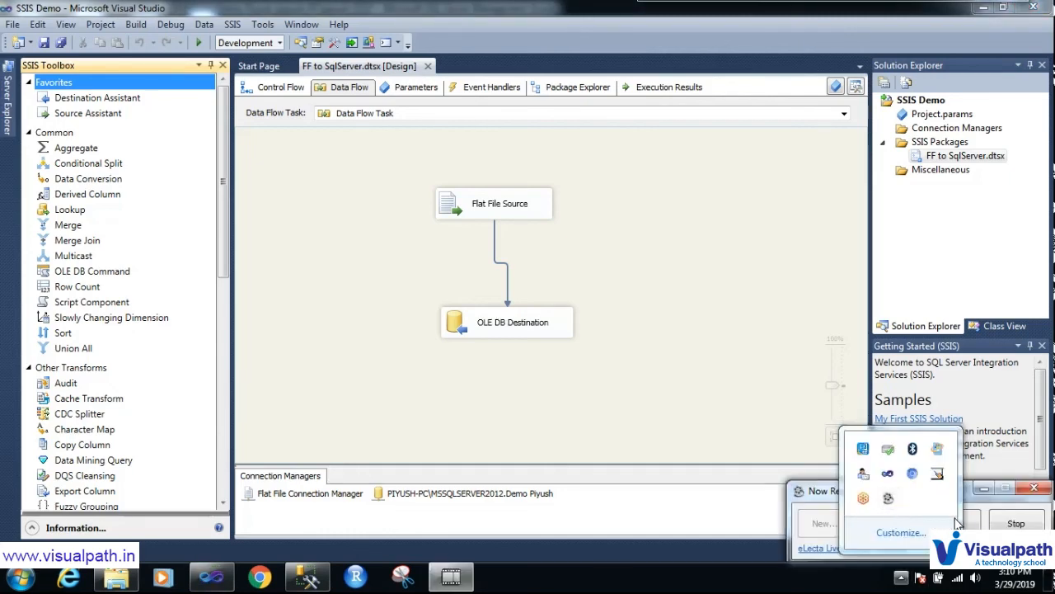
left_click_drag(977, 500, 820, 244)
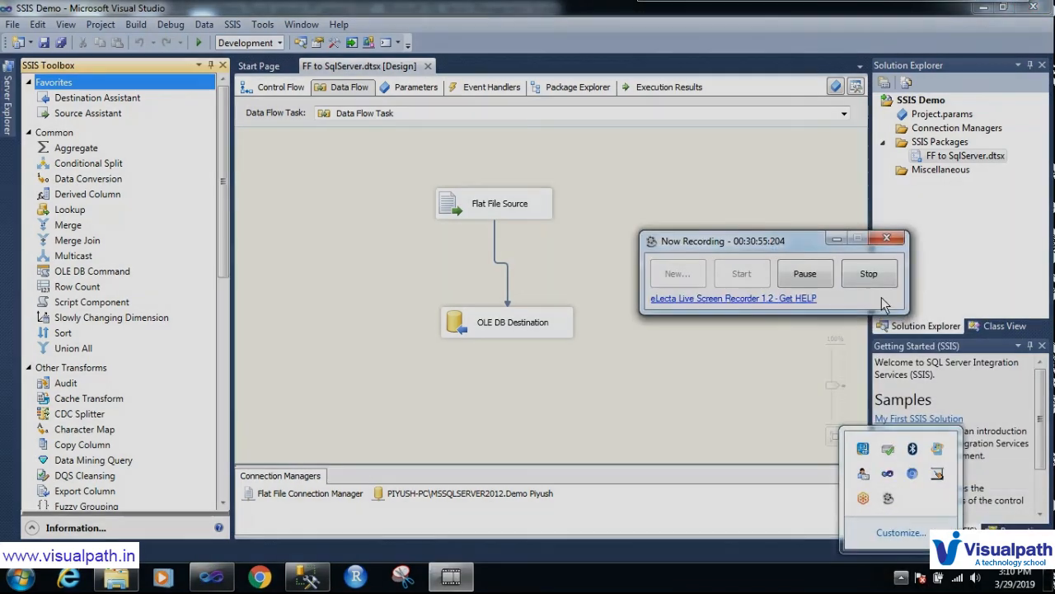